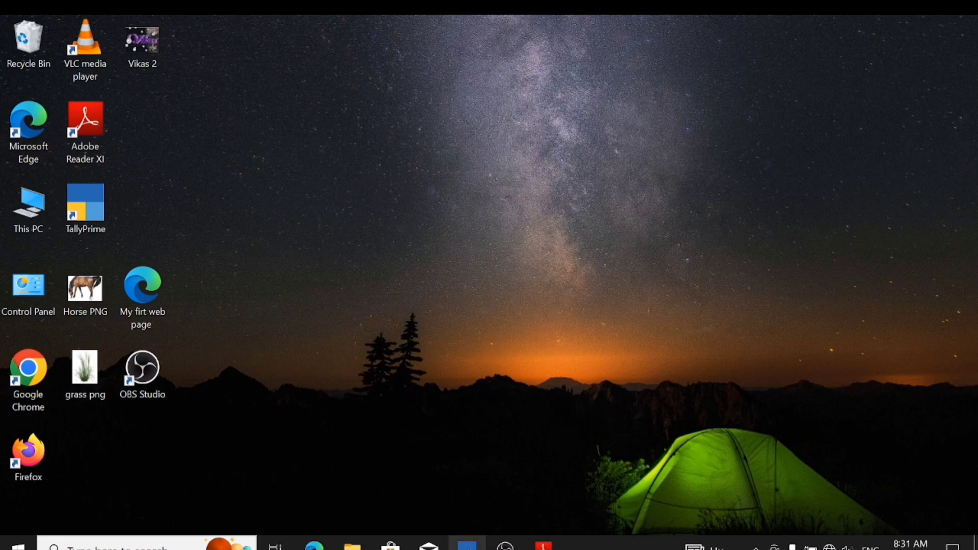
Switch to the Case Study 2 PDF in Adobe Reader and review the October 2020 transactions and the Day Book for 1-Oct-20
{"action": "left_click", "coordinate": [466, 544]}
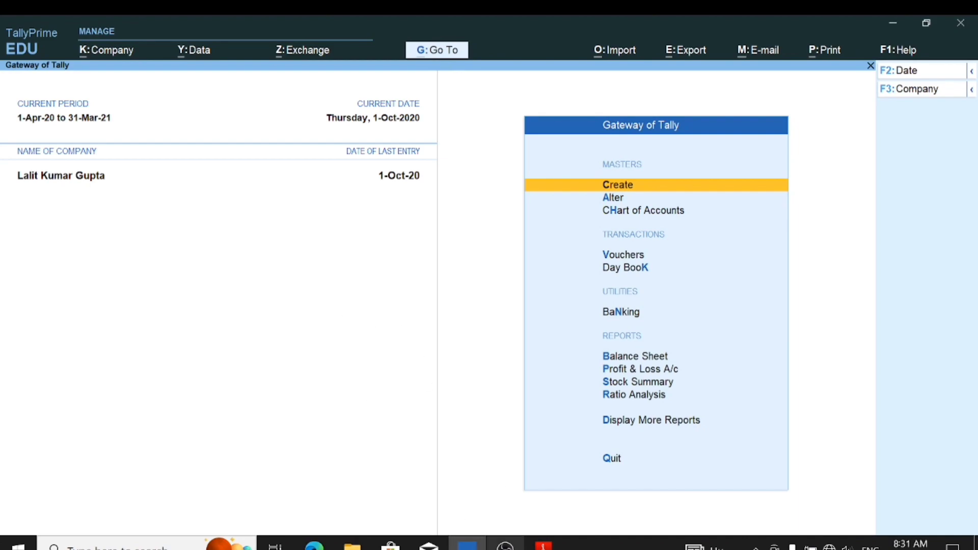
{"action": "left_click", "coordinate": [544, 544]}
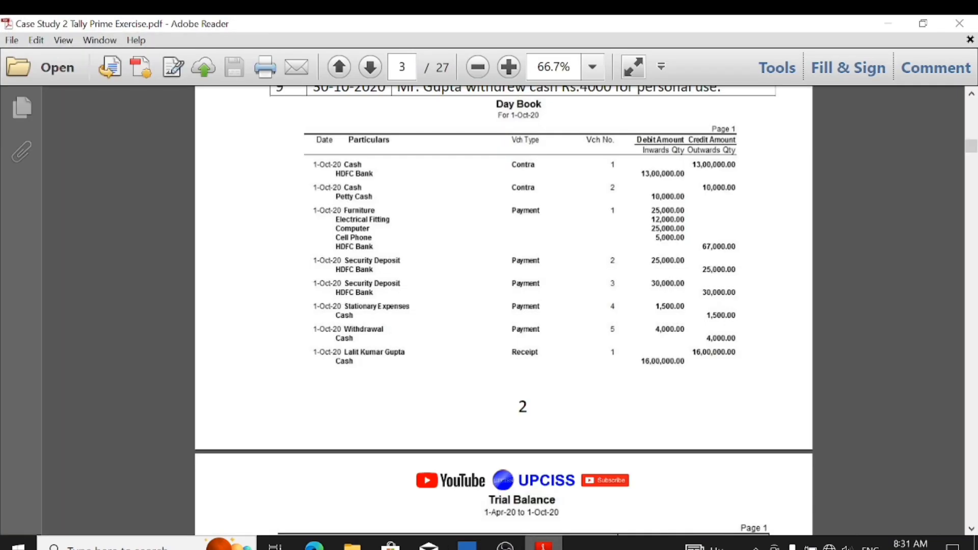
{"action": "scroll", "coordinate": [461, 308], "scroll_direction": "up", "scroll_amount": 5}
{"action": "scroll", "coordinate": [462, 311], "scroll_direction": "up", "scroll_amount": 8}
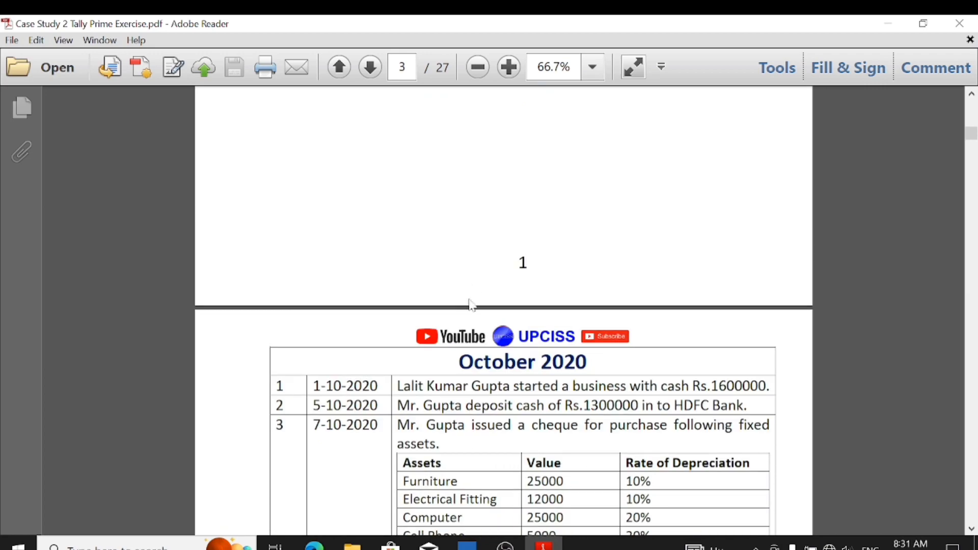
{"action": "scroll", "coordinate": [473, 278], "scroll_direction": "down", "scroll_amount": 3}
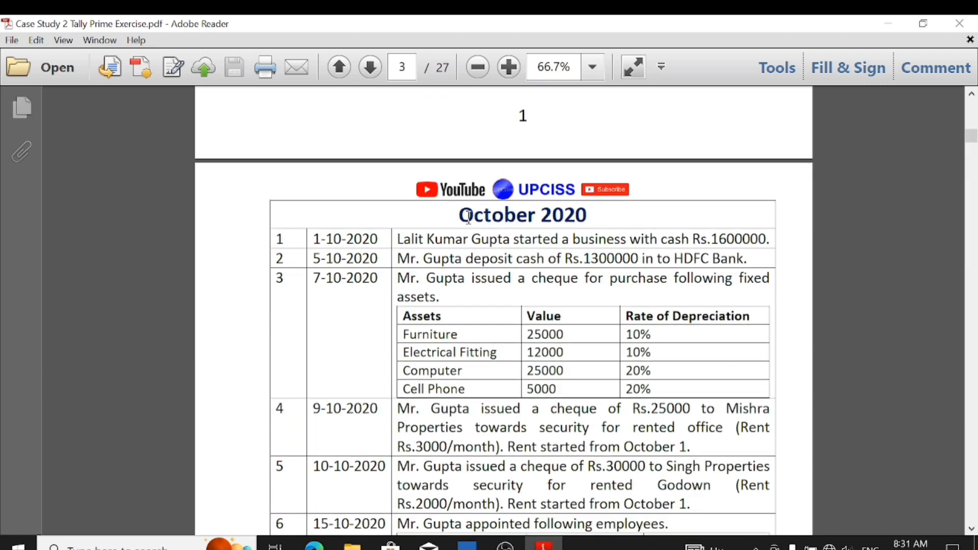
{"action": "left_click_drag", "start_coordinate": [469, 217], "coordinate": [627, 239]}
{"action": "left_click", "coordinate": [518, 302]}
{"action": "scroll", "coordinate": [518, 306], "scroll_direction": "down", "scroll_amount": 10}
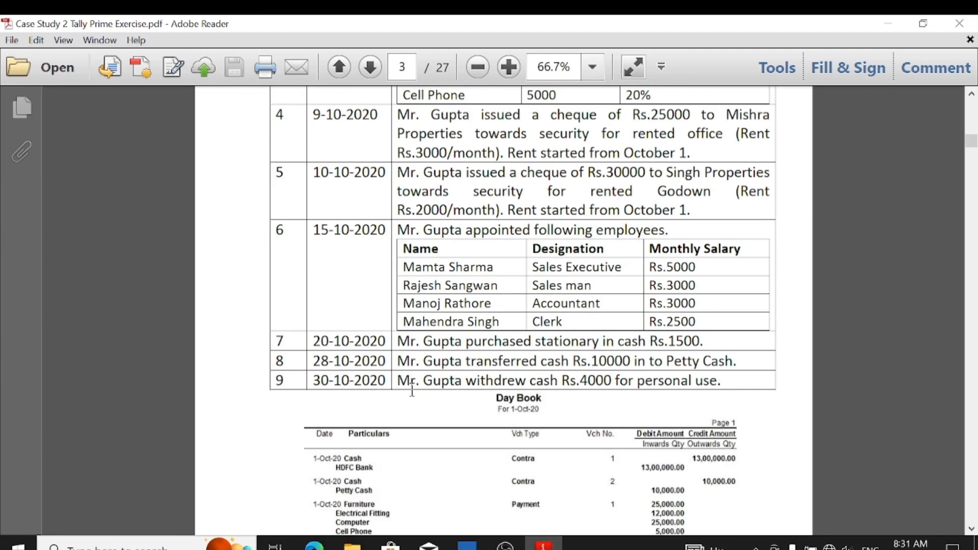
{"action": "scroll", "coordinate": [441, 385], "scroll_direction": "up", "scroll_amount": 3}
{"action": "scroll", "coordinate": [442, 385], "scroll_direction": "down", "scroll_amount": 7}
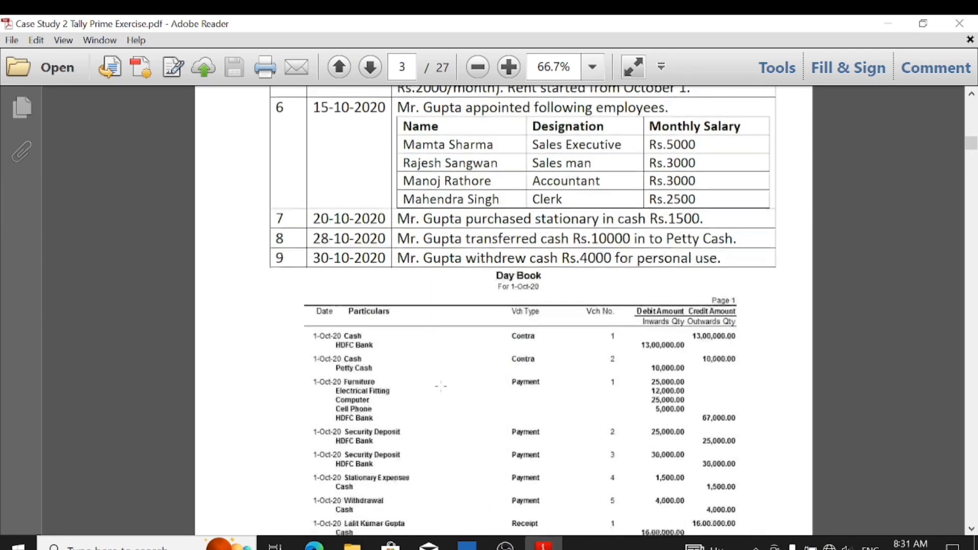
{"action": "scroll", "coordinate": [555, 408], "scroll_direction": "down", "scroll_amount": 3}
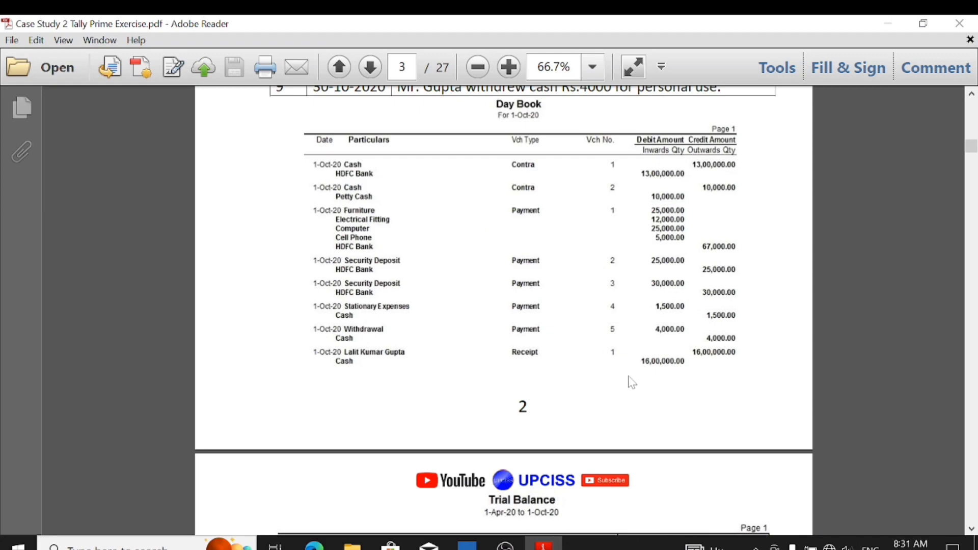
Review the October Trial Balance and the November 2020 transactions in the case study
{"action": "scroll", "coordinate": [561, 397], "scroll_direction": "down", "scroll_amount": 6}
{"action": "scroll", "coordinate": [520, 356], "scroll_direction": "down", "scroll_amount": 1}
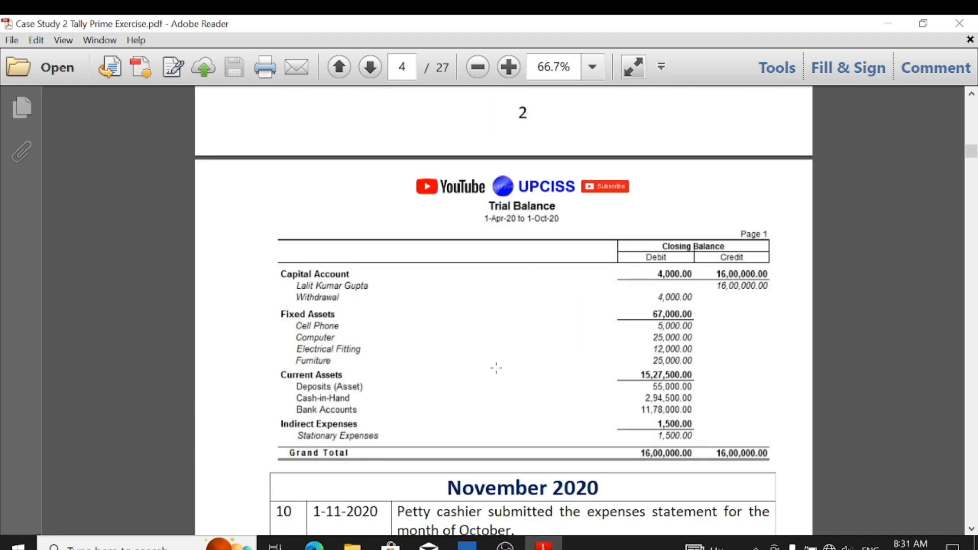
{"action": "scroll", "coordinate": [496, 368], "scroll_direction": "up", "scroll_amount": 1}
{"action": "scroll", "coordinate": [500, 360], "scroll_direction": "down", "scroll_amount": 7}
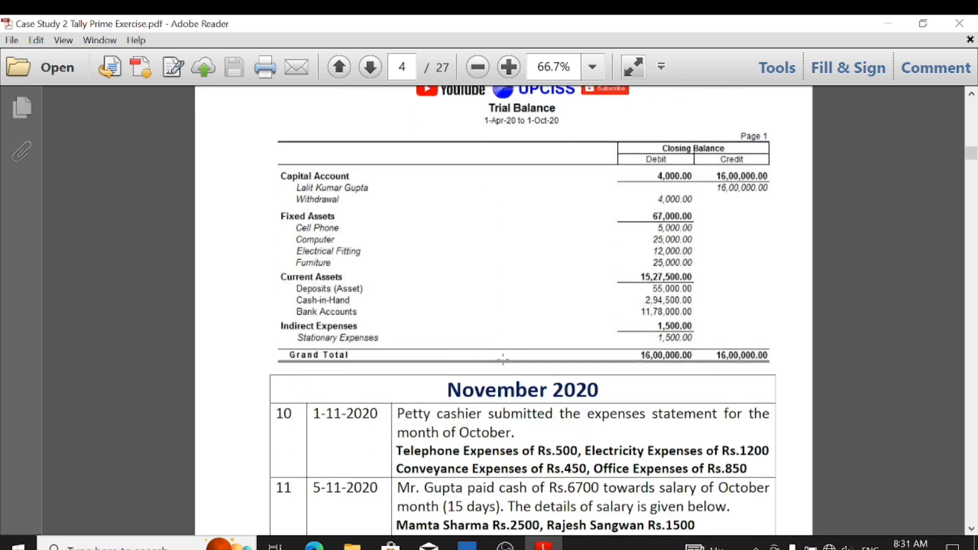
{"action": "scroll", "coordinate": [505, 360], "scroll_direction": "down", "scroll_amount": 1}
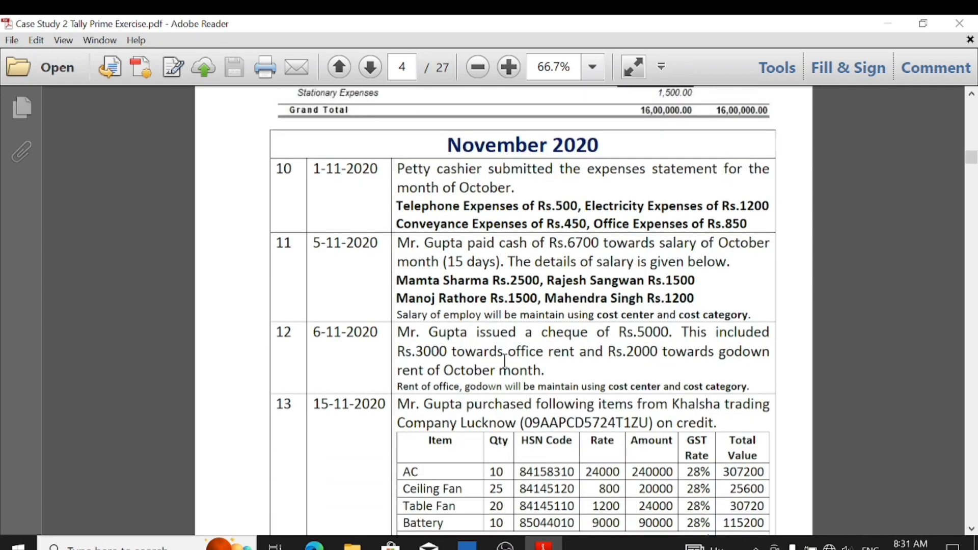
{"action": "scroll", "coordinate": [505, 360], "scroll_direction": "down", "scroll_amount": 1}
{"action": "left_click_drag", "start_coordinate": [447, 121], "coordinate": [606, 119]}
{"action": "left_click", "coordinate": [544, 189]}
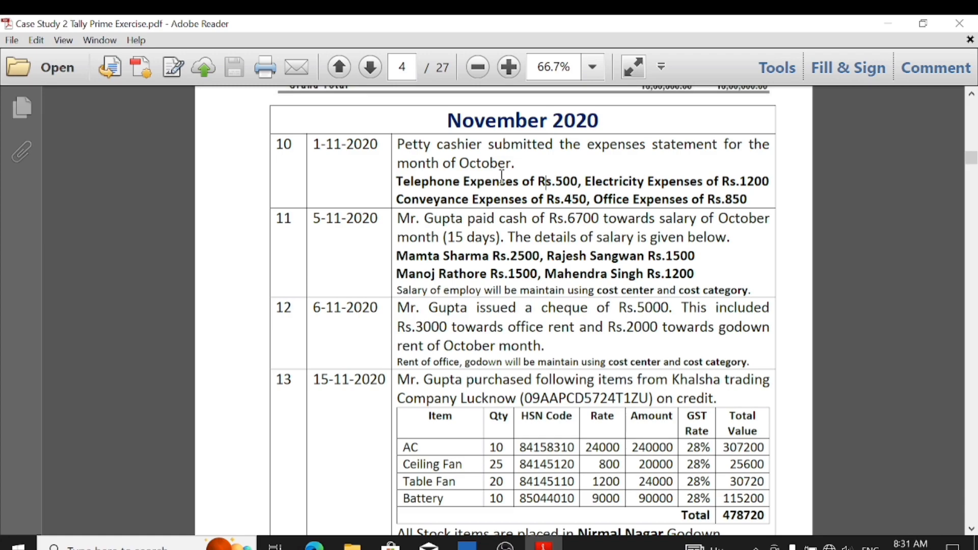
{"action": "scroll", "coordinate": [502, 176], "scroll_direction": "up", "scroll_amount": 3}
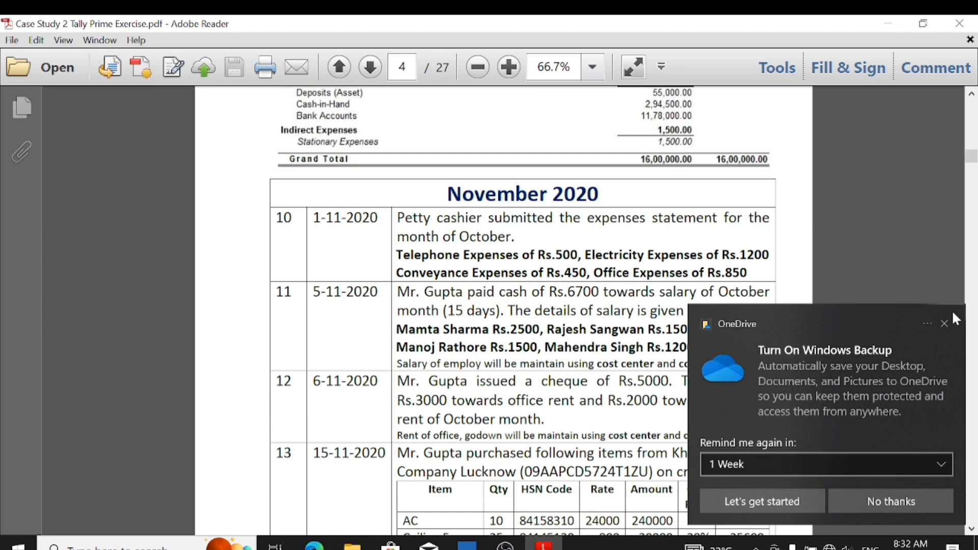
Dismiss the OneDrive backup reminder and return to the November 2020 transaction table
{"action": "left_click", "coordinate": [944, 323]}
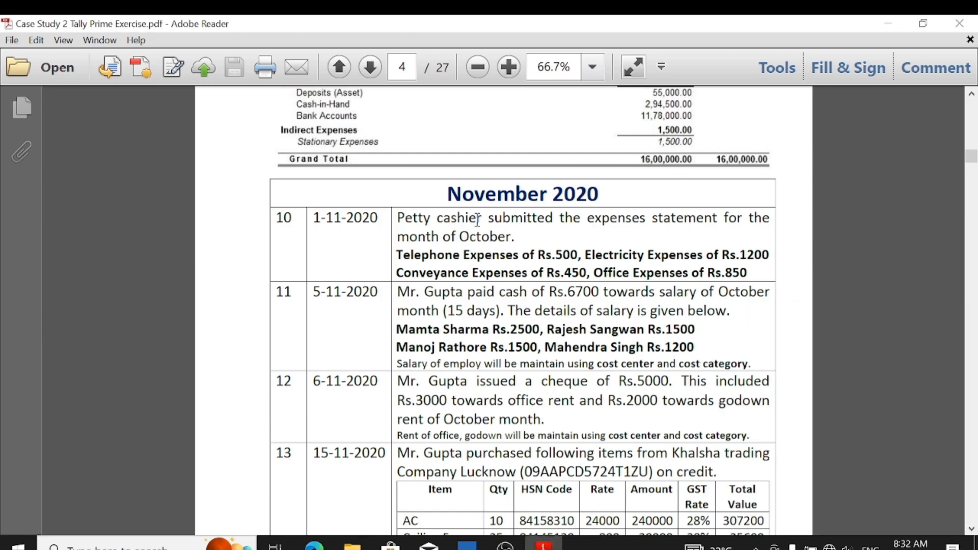
{"action": "scroll", "coordinate": [431, 204], "scroll_direction": "up", "scroll_amount": 5}
{"action": "scroll", "coordinate": [433, 214], "scroll_direction": "down", "scroll_amount": 4}
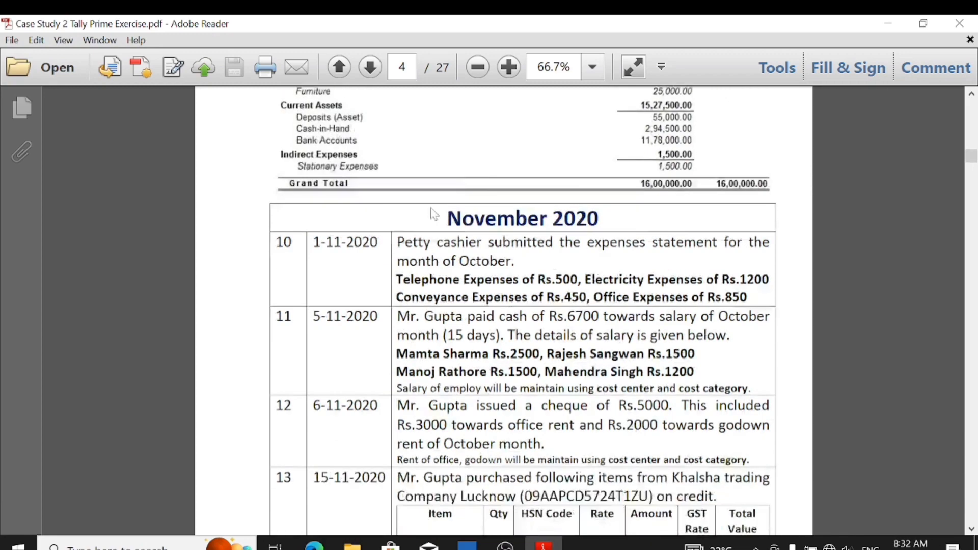
{"action": "scroll", "coordinate": [434, 214], "scroll_direction": "down", "scroll_amount": 4}
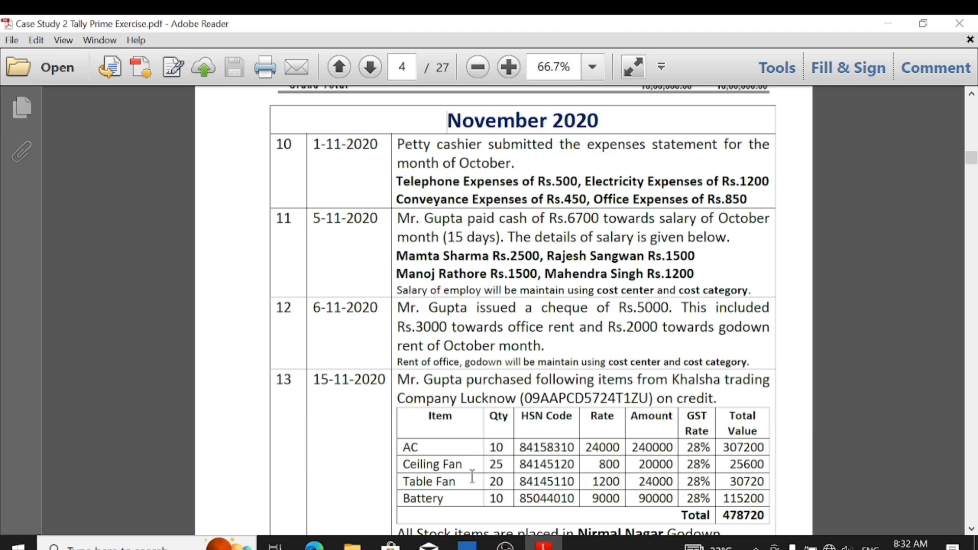
Switch to TallyPrime and check the Day Book entries in detailed view, returning to the Gateway of Tally
{"action": "left_click", "coordinate": [467, 544]}
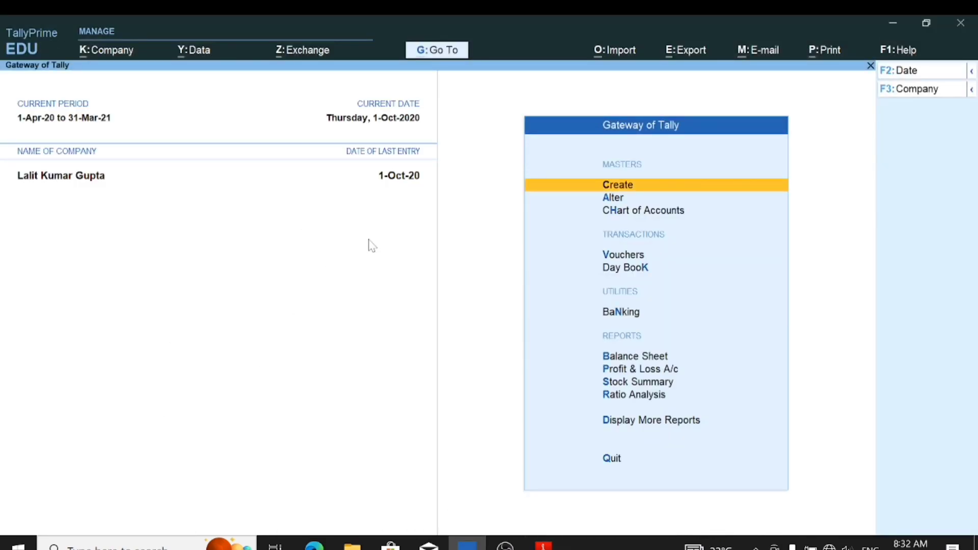
{"action": "key", "text": "k"}
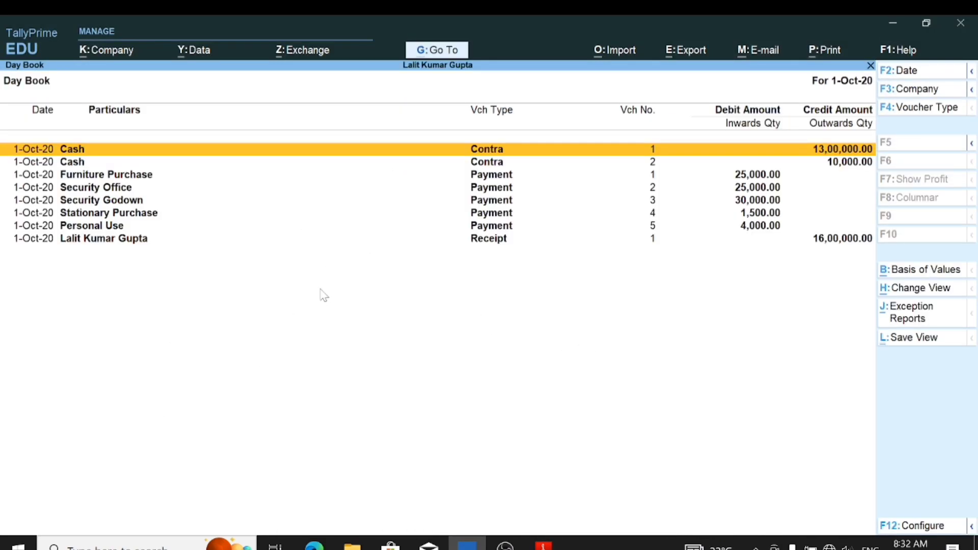
{"action": "key", "text": "alt+F5"}
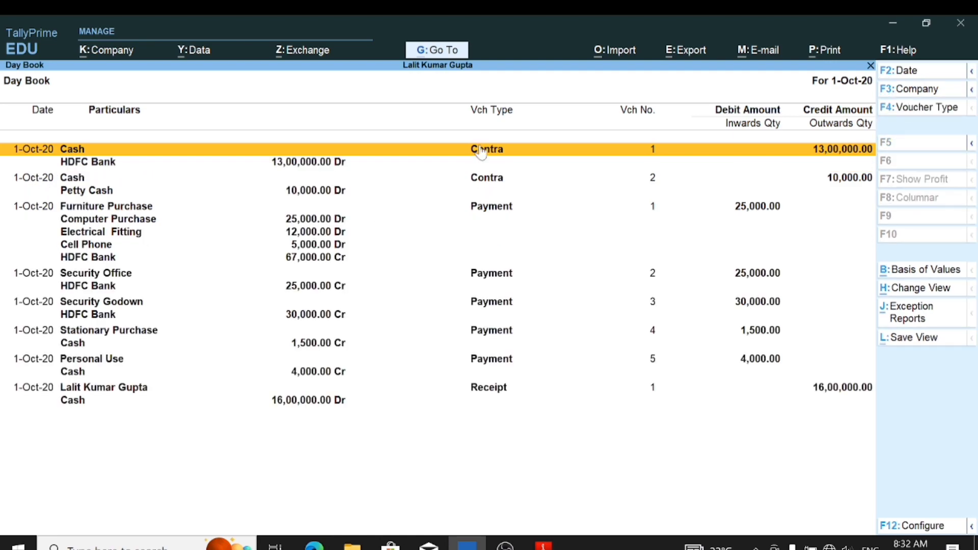
{"action": "key", "text": "Escape"}
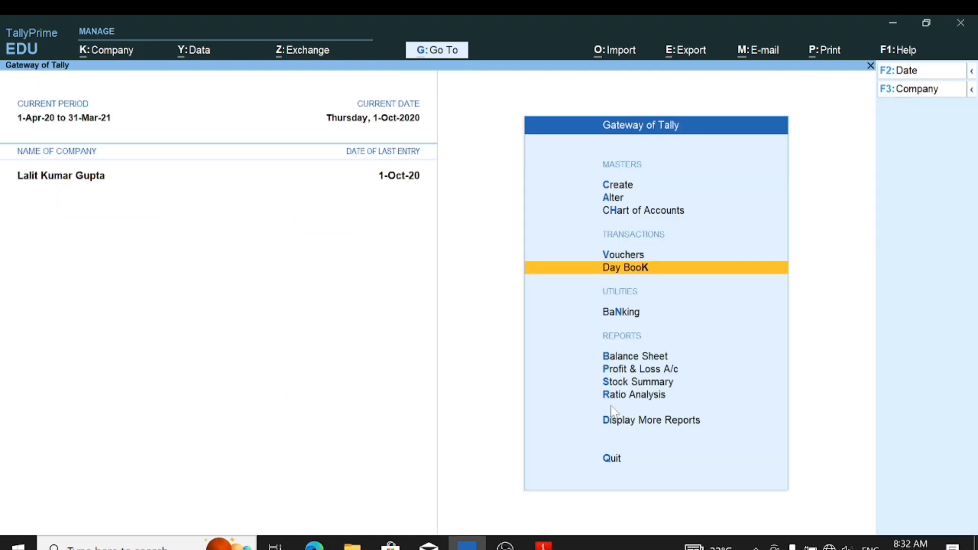
Examine the Trial Balance in detailed view, then return to the Gateway of Tally
{"action": "left_click", "coordinate": [621, 427]}
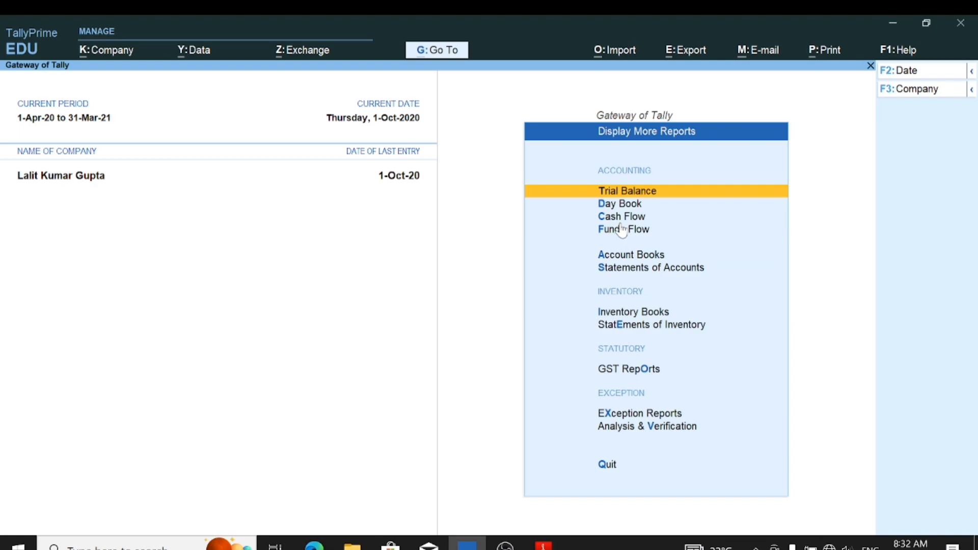
{"action": "key", "text": "Return"}
{"action": "key", "text": "alt+F5"}
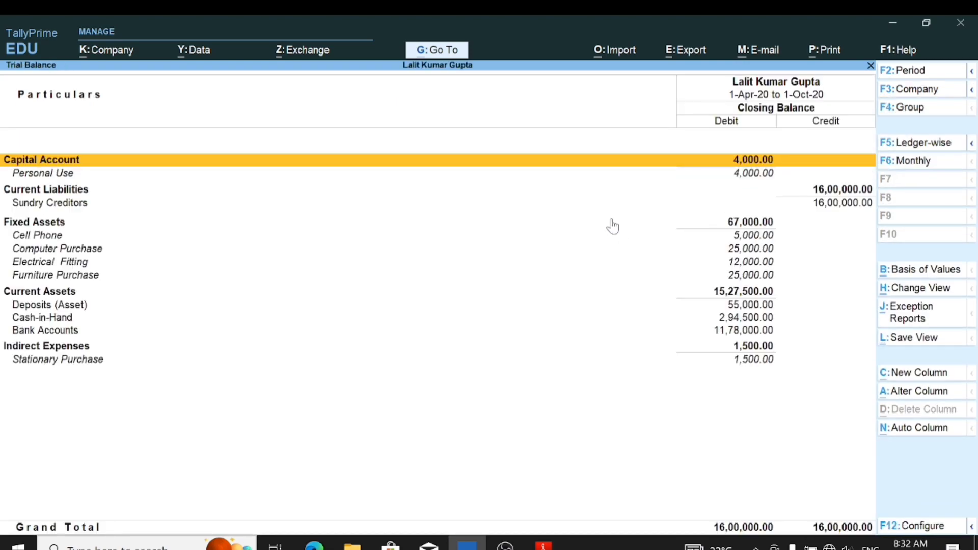
{"action": "key", "text": "Escape"}
{"action": "key", "text": "Escape"}
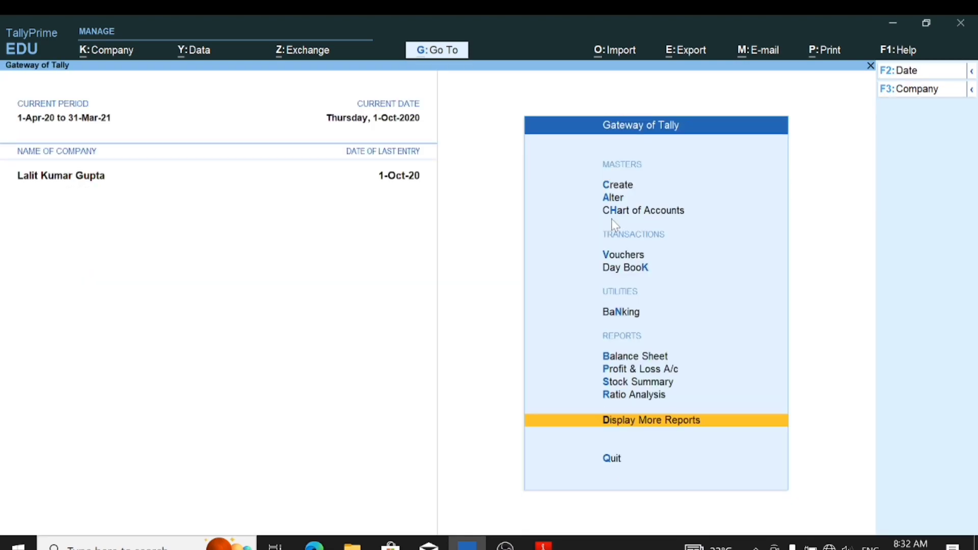
{"action": "key", "text": "Escape"}
{"action": "key", "text": "Escape"}
Alter the business owner's ledger to place it under the Capital Account group, save it, and return to the Gateway of Tally
{"action": "key", "text": "Down"}
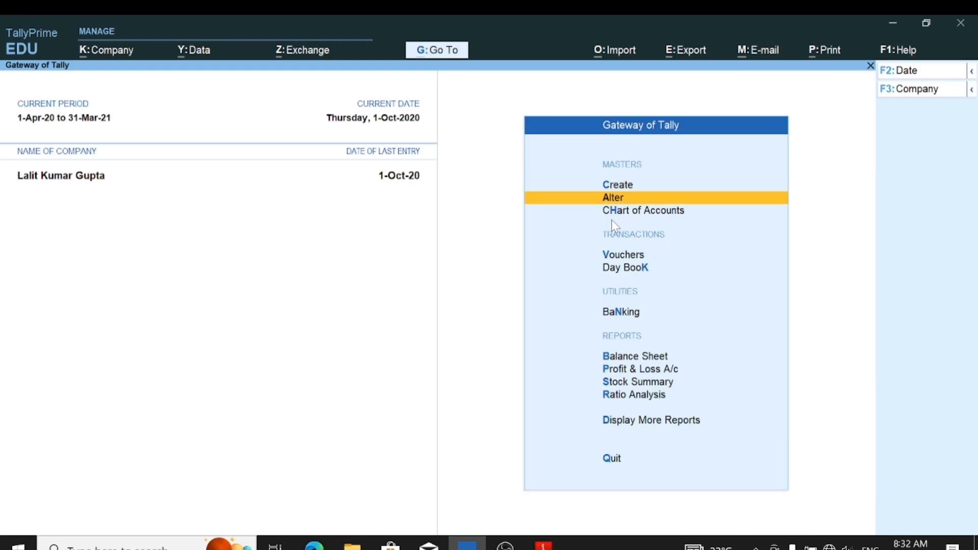
{"action": "key", "text": "Return"}
{"action": "key", "text": "Down"}
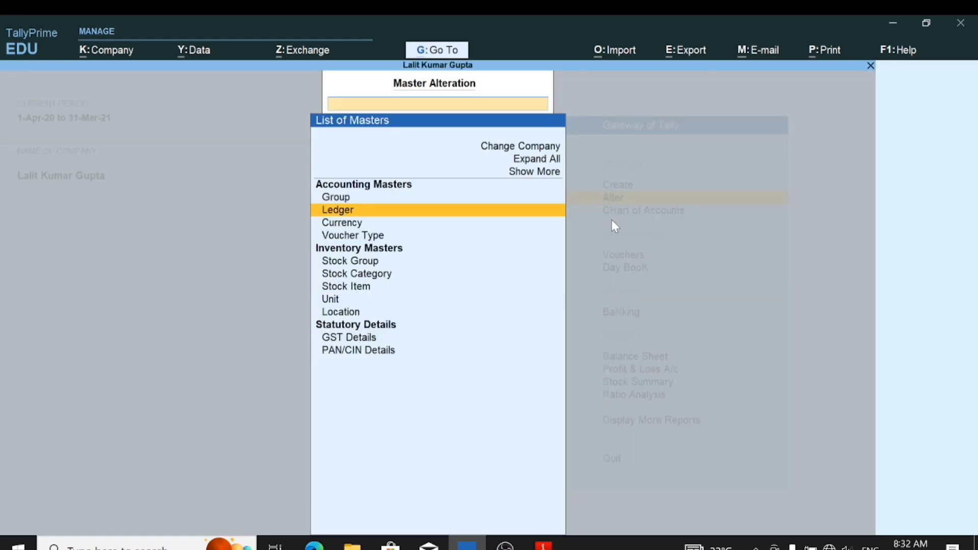
{"action": "key", "text": "Return"}
{"action": "type", "text": "La"}
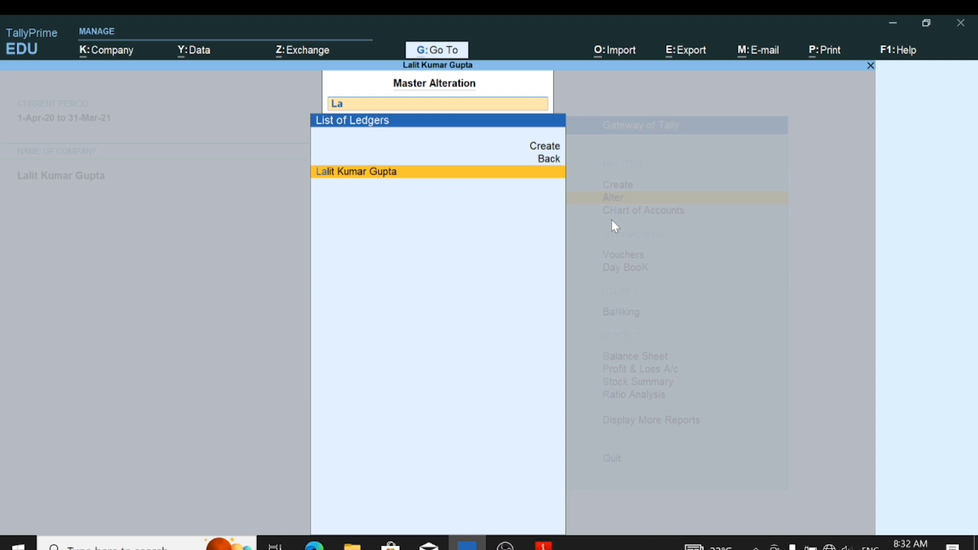
{"action": "key", "text": "Return"}
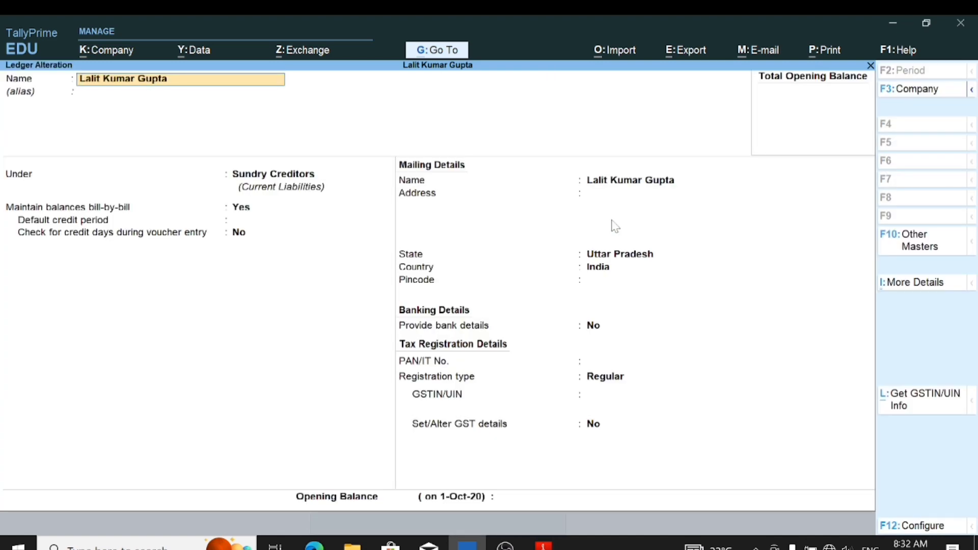
{"action": "key", "text": "Return"}
{"action": "key", "text": "Return"}
{"action": "type", "text": "Cap"}
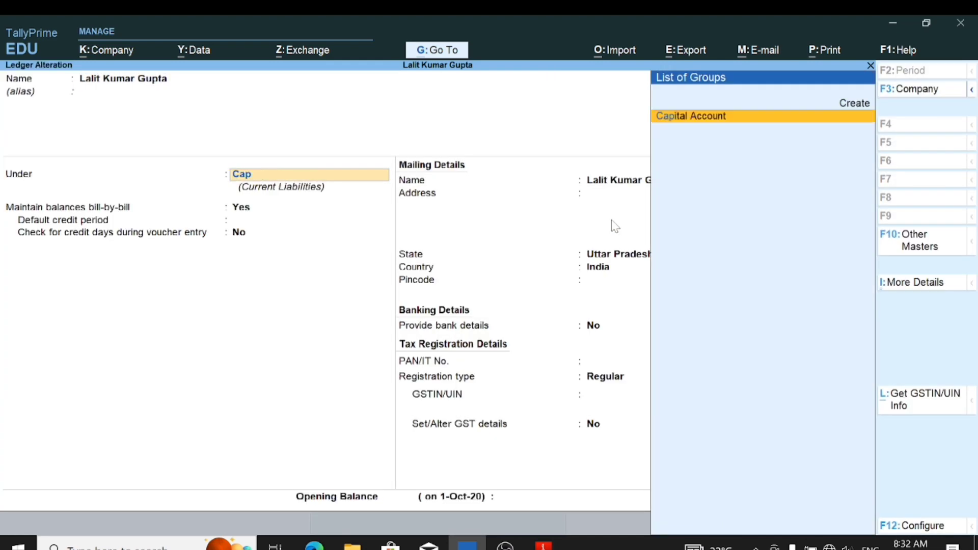
{"action": "type", "text": "i"}
{"action": "key", "text": "Return"}
{"action": "key", "text": "ctrl+a"}
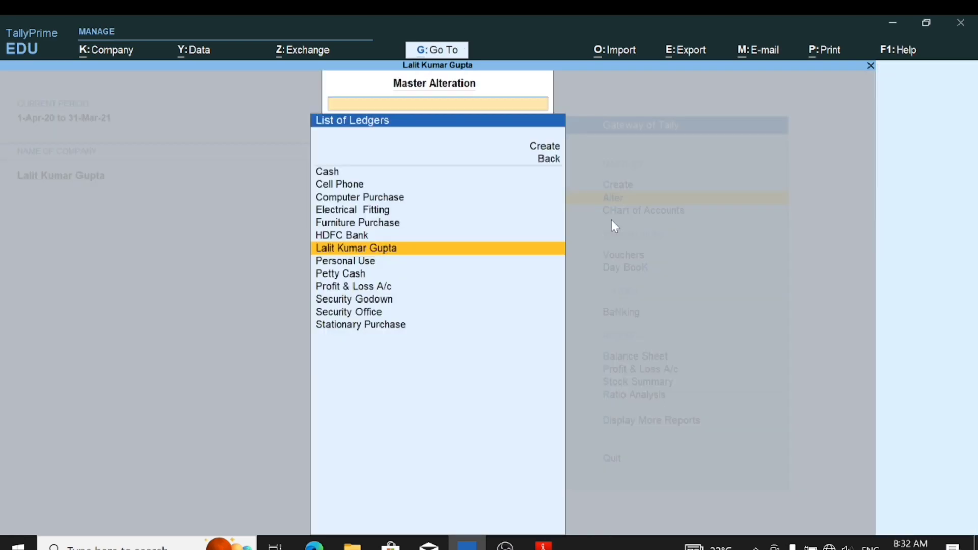
{"action": "key", "text": "Escape"}
{"action": "key", "text": "Escape"}
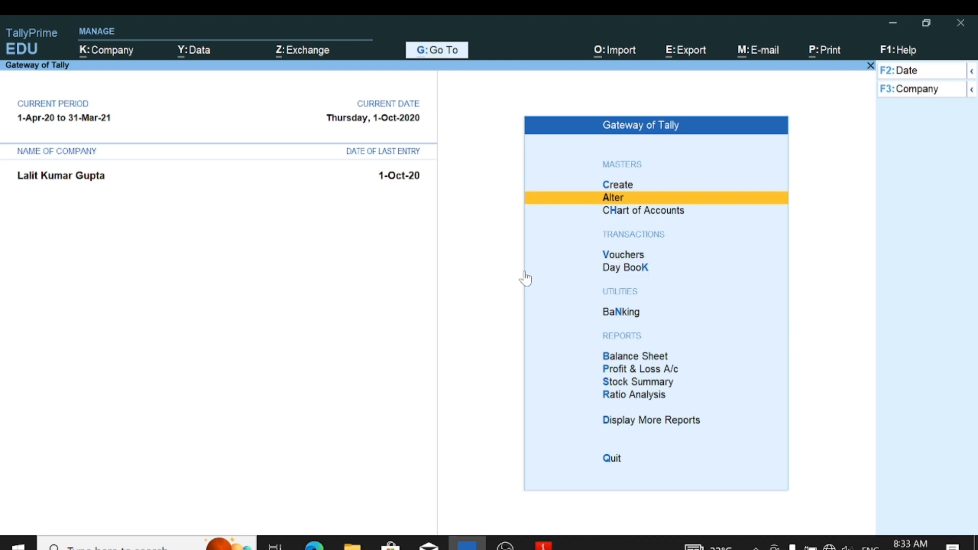
Switch to the case study PDF and read transaction 10 on the petty cashier's October expenses statement
{"action": "left_click", "coordinate": [543, 543]}
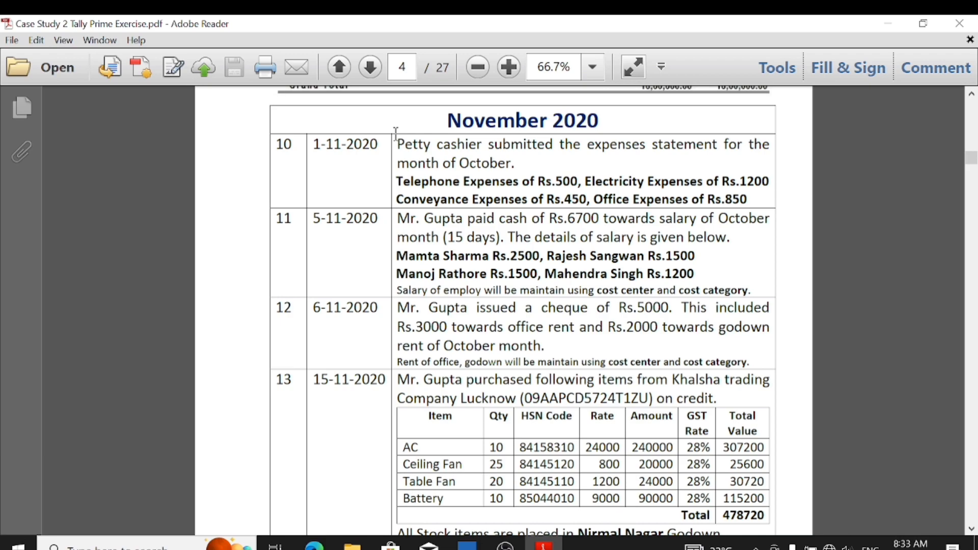
{"action": "left_click_drag", "start_coordinate": [399, 145], "coordinate": [468, 151]}
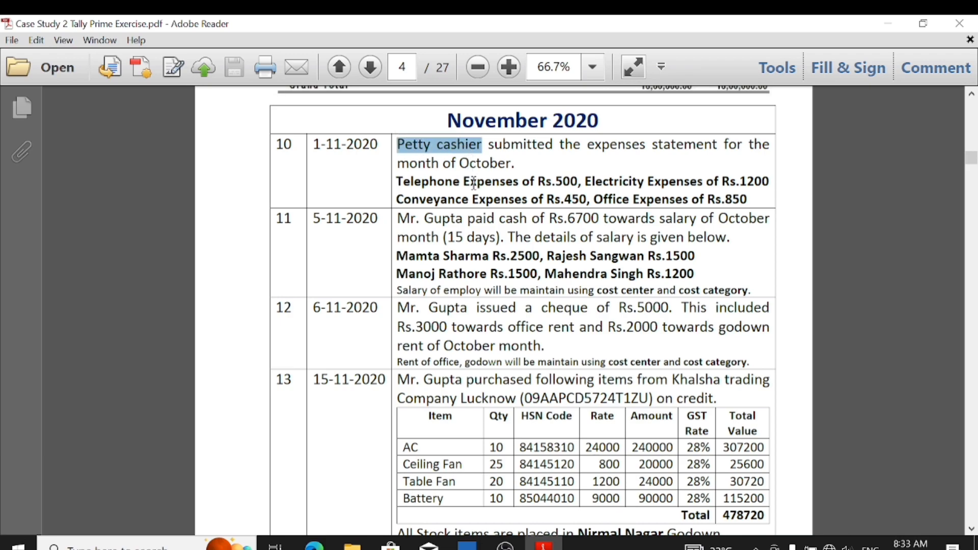
{"action": "left_click", "coordinate": [519, 165]}
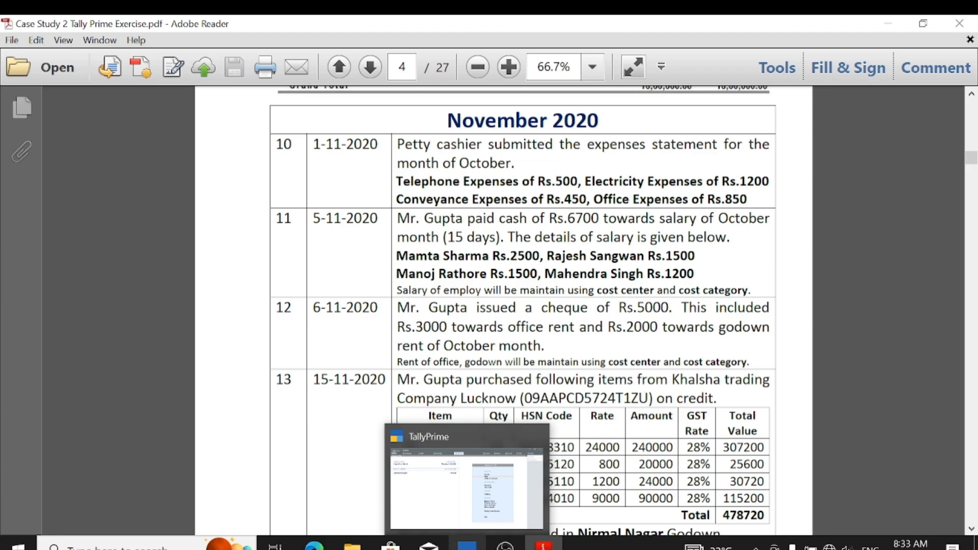
Switch to TallyPrime and, from a new payment voucher, begin creating a debit ledger named Telephone Exp
{"action": "left_click", "coordinate": [467, 544]}
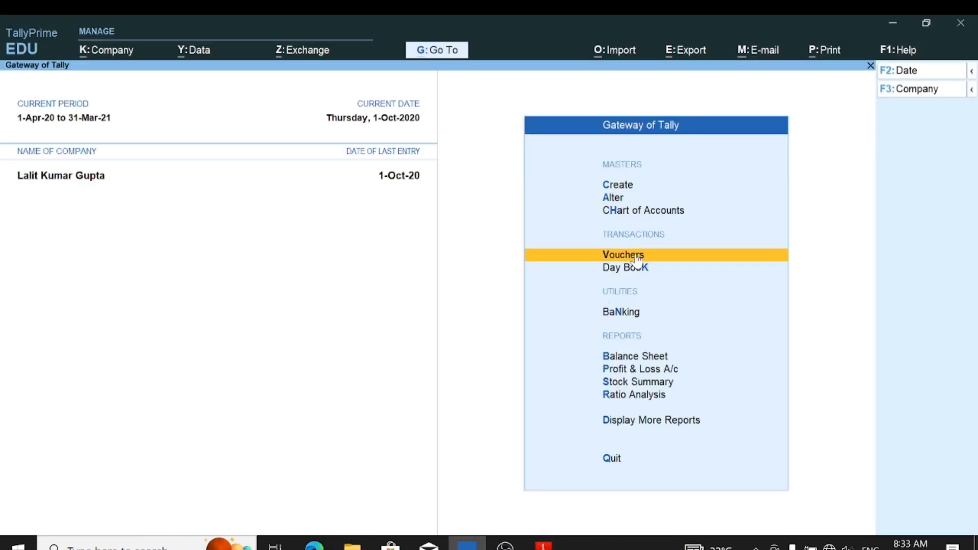
{"action": "left_click", "coordinate": [639, 258]}
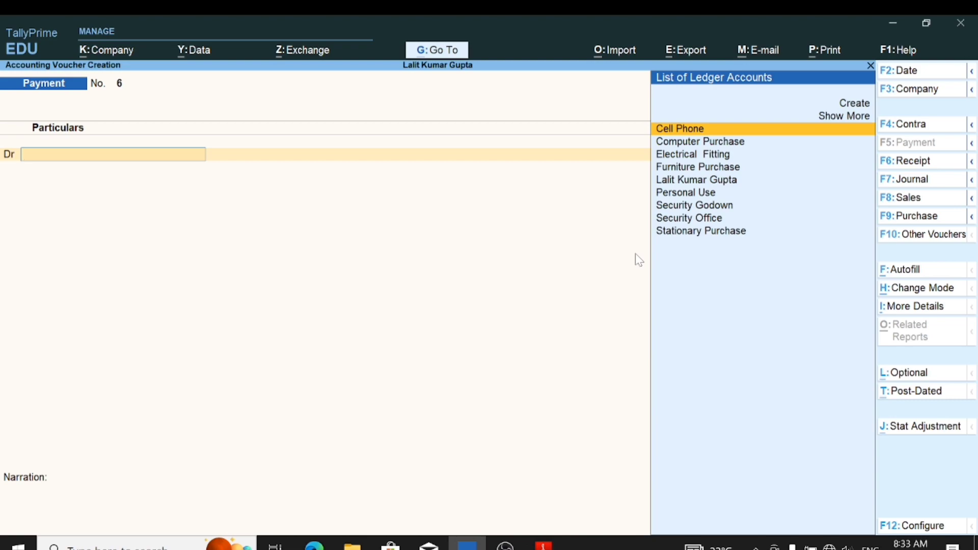
{"action": "key", "text": "Up"}
{"action": "key", "text": "Up"}
{"action": "key", "text": "Return"}
{"action": "type", "text": "T"}
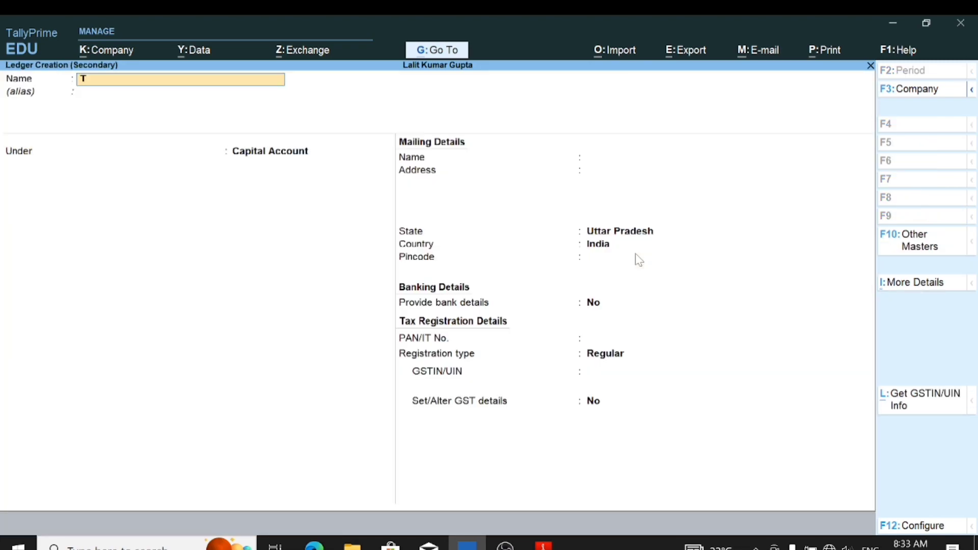
{"action": "type", "text": "e;Le"}
{"action": "key", "text": "BackSpace"}
{"action": "key", "text": "BackSpace"}
{"action": "type", "text": "ephone exp"}
{"action": "key", "text": "Return"}
Place the Telephone Exp ledger under Indirect Expenses with GST set to Not Applicable, and save it
{"action": "type", "text": "In"}
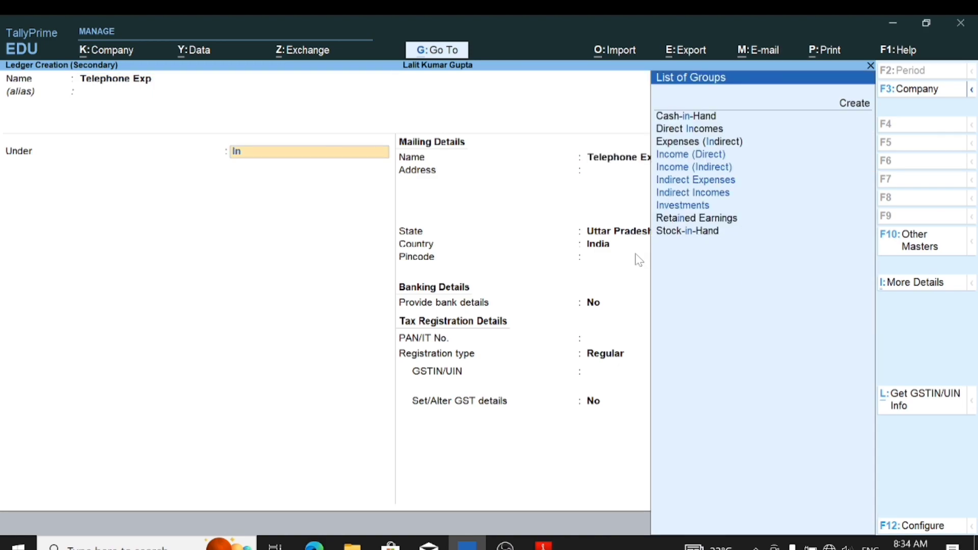
{"action": "key", "text": "Down"}
{"action": "key", "text": "Down"}
{"action": "key", "text": "Down"}
{"action": "key", "text": "Return"}
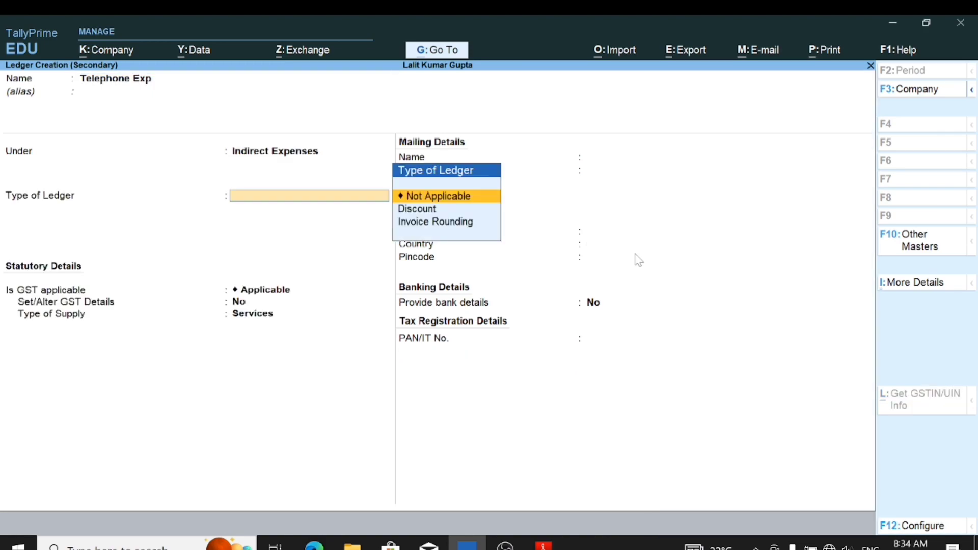
{"action": "key", "text": "Return"}
{"action": "key", "text": "BackSpace"}
{"action": "key", "text": "Down"}
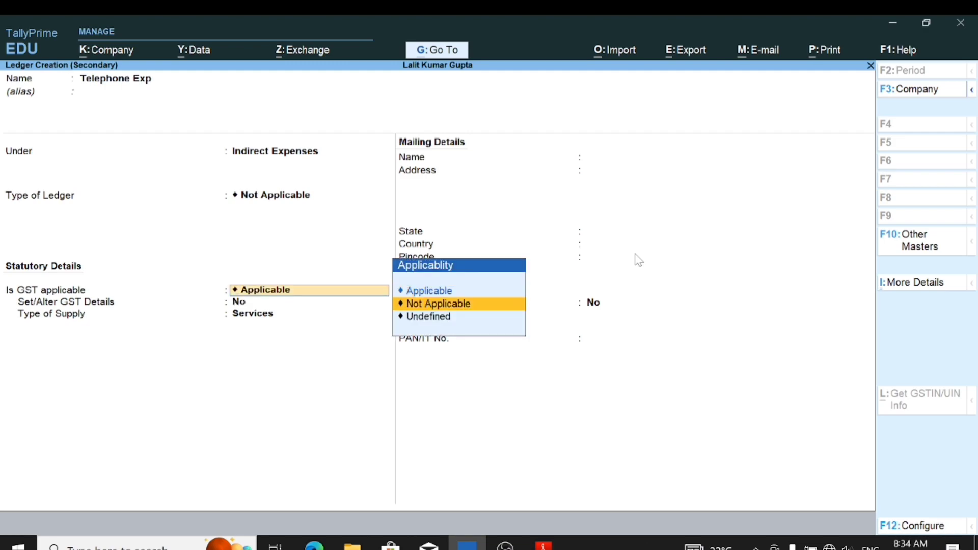
{"action": "key", "text": "Return"}
{"action": "key", "text": "ctrl+a"}
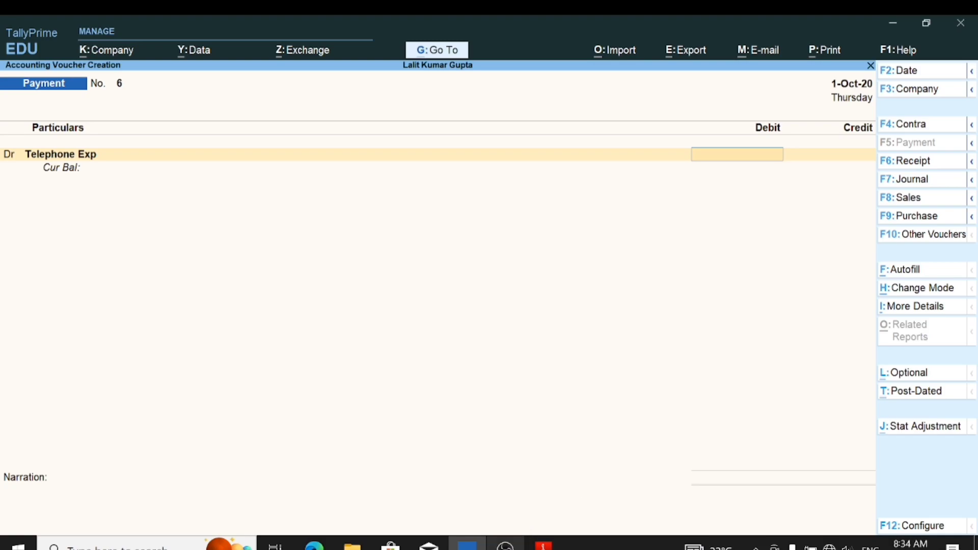
Check the telephone amount in the case study PDF, debit Telephone Exp with 500 in TallyPrime, and add another debit line
{"action": "key", "text": "alt+Tab"}
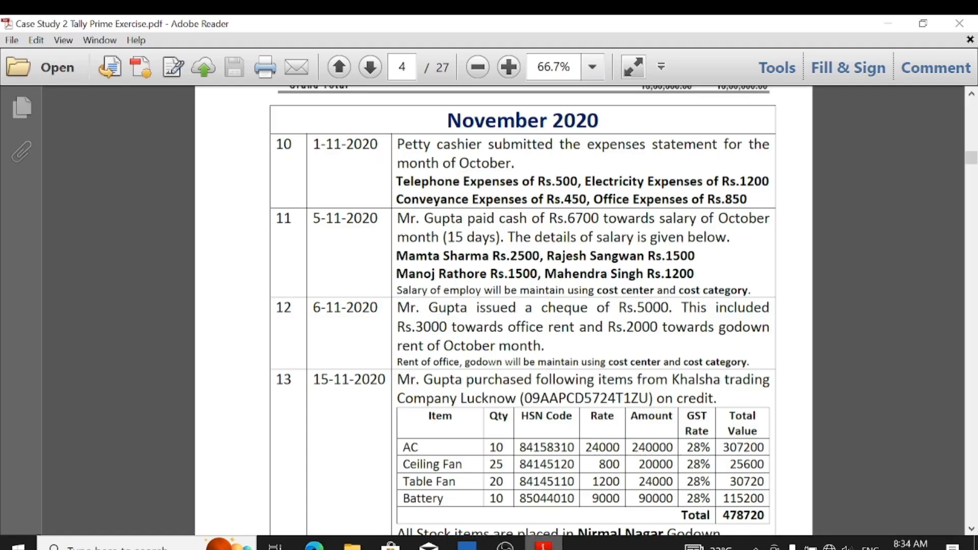
{"action": "left_click", "coordinate": [888, 23]}
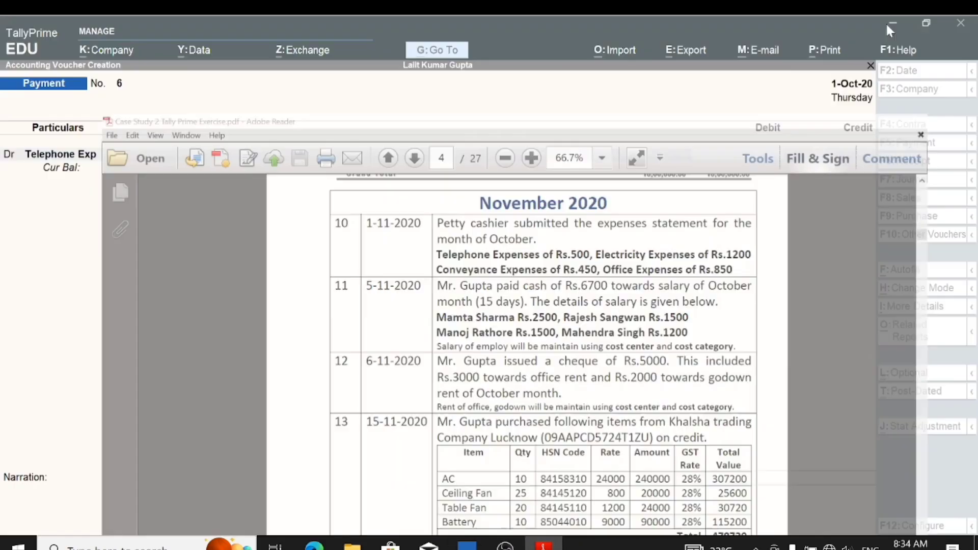
{"action": "type", "text": "500"}
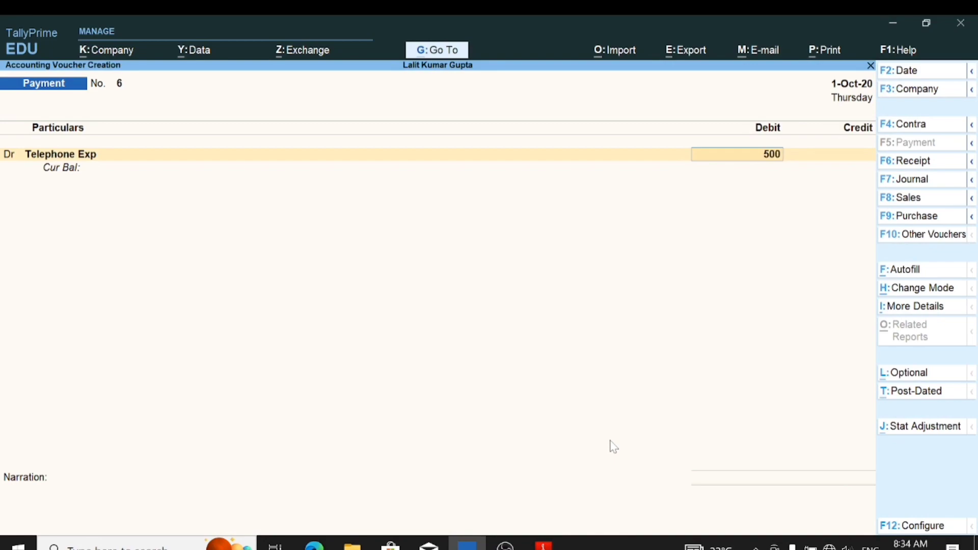
{"action": "key", "text": "Return"}
{"action": "type", "text": "d"}
{"action": "key", "text": "Return"}
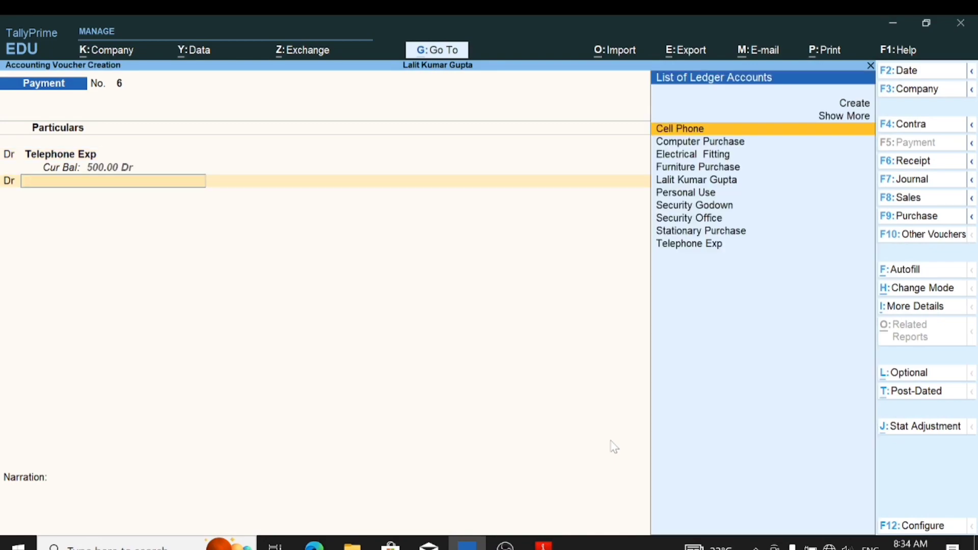
Create an Electricity Exp ledger under Indirect Expenses with GST Not Applicable for the second debit line
{"action": "key", "text": "Up"}
{"action": "key", "text": "Up"}
{"action": "key", "text": "Return"}
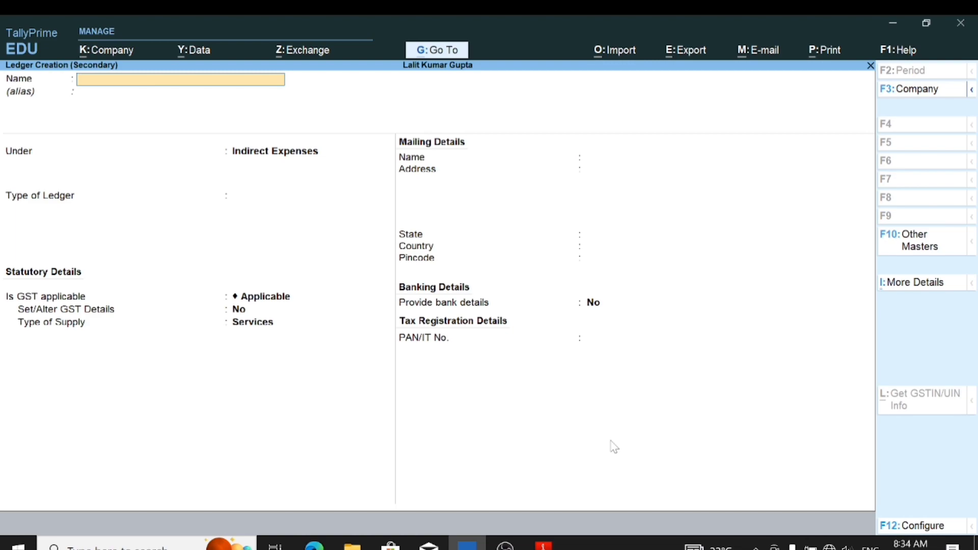
{"action": "type", "text": "Electricity Exp"}
{"action": "key", "text": "Return"}
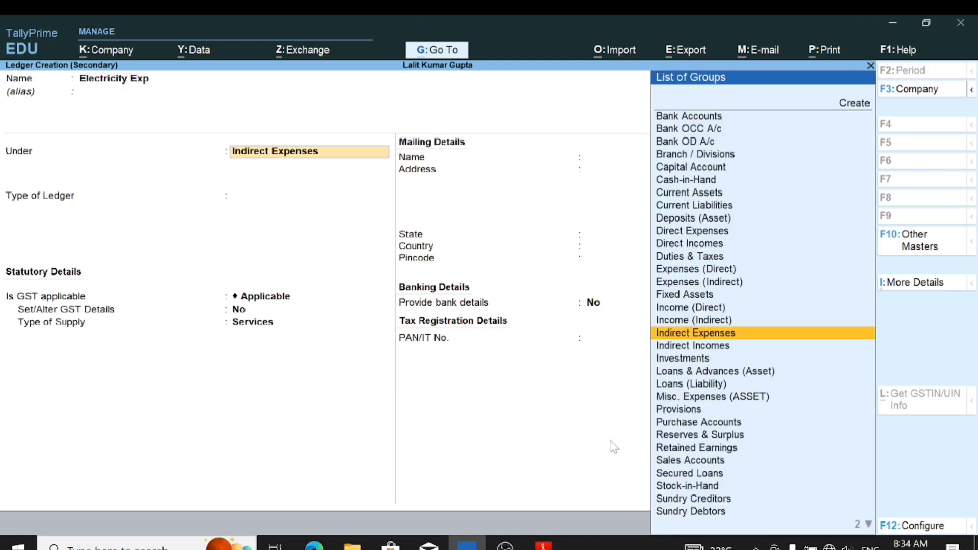
{"action": "key", "text": "Return"}
{"action": "key", "text": "Return"}
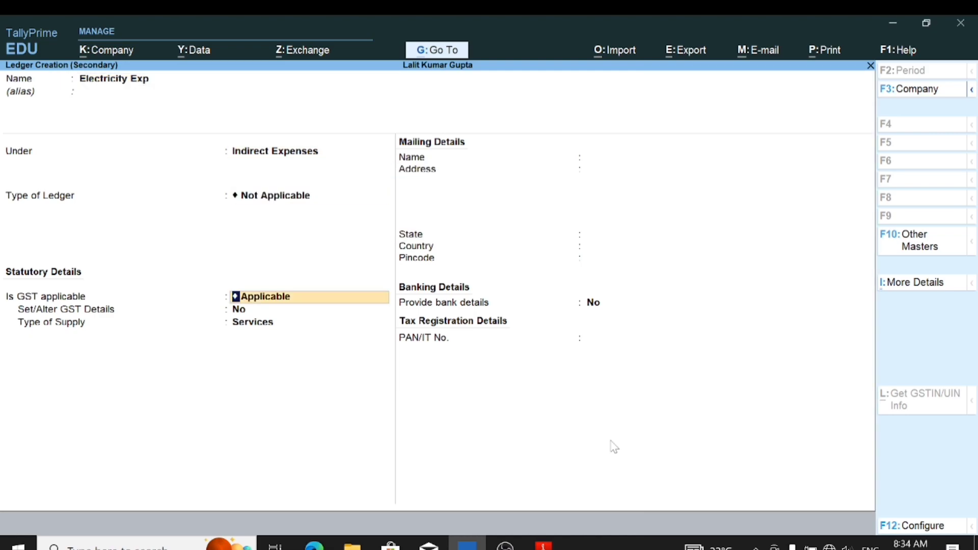
{"action": "key", "text": "Down"}
{"action": "key", "text": "Return"}
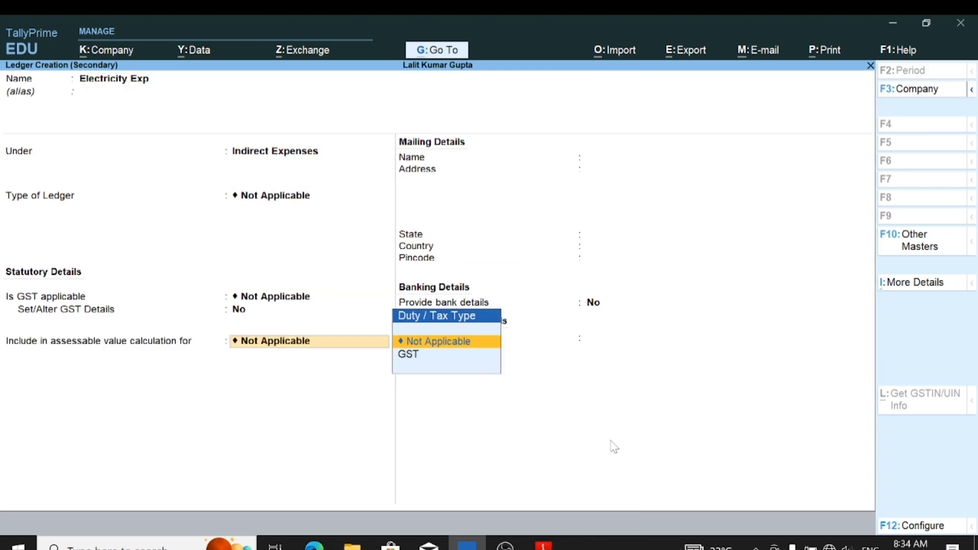
{"action": "key", "text": "ctrl+a"}
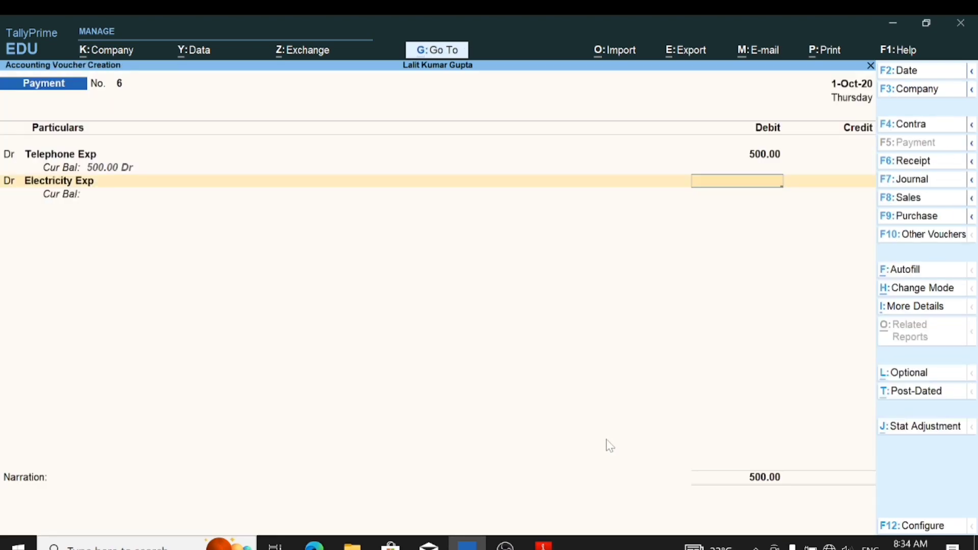
Check the electricity amount in the case study PDF, debit Electricity Exp with 1200 in TallyPrime, and add a third debit line
{"action": "left_click", "coordinate": [544, 546]}
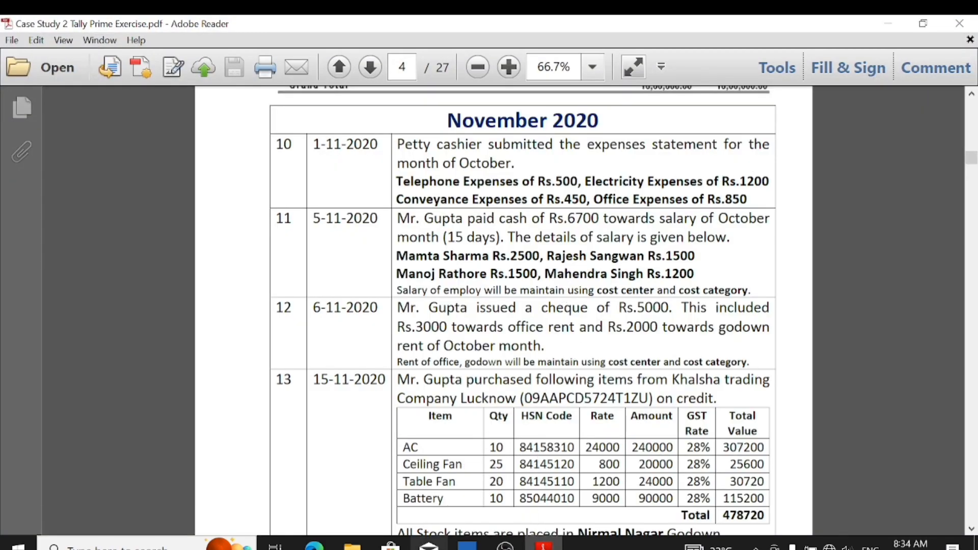
{"action": "mouse_move", "coordinate": [467, 545]}
{"action": "left_click", "coordinate": [522, 435]}
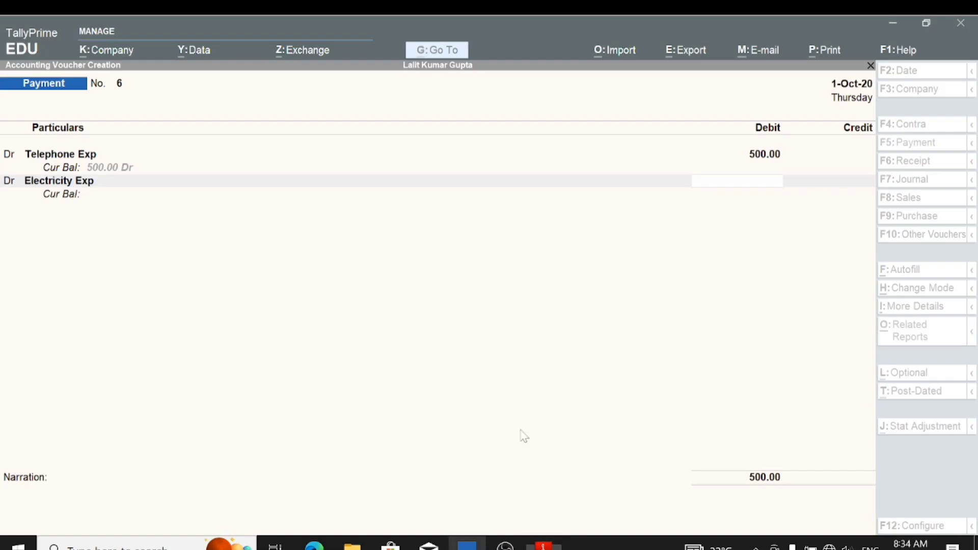
{"action": "type", "text": "1200"}
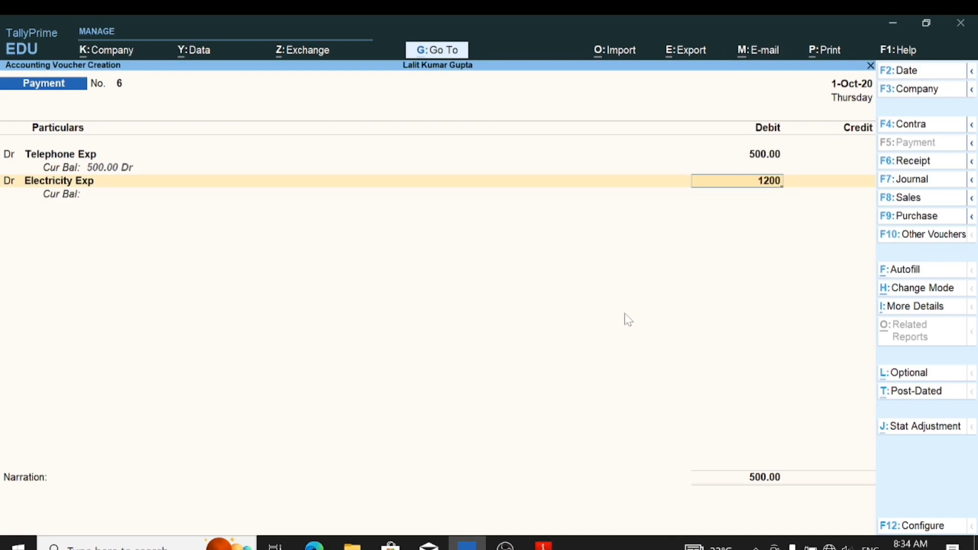
{"action": "key", "text": "Return"}
{"action": "key", "text": "Return"}
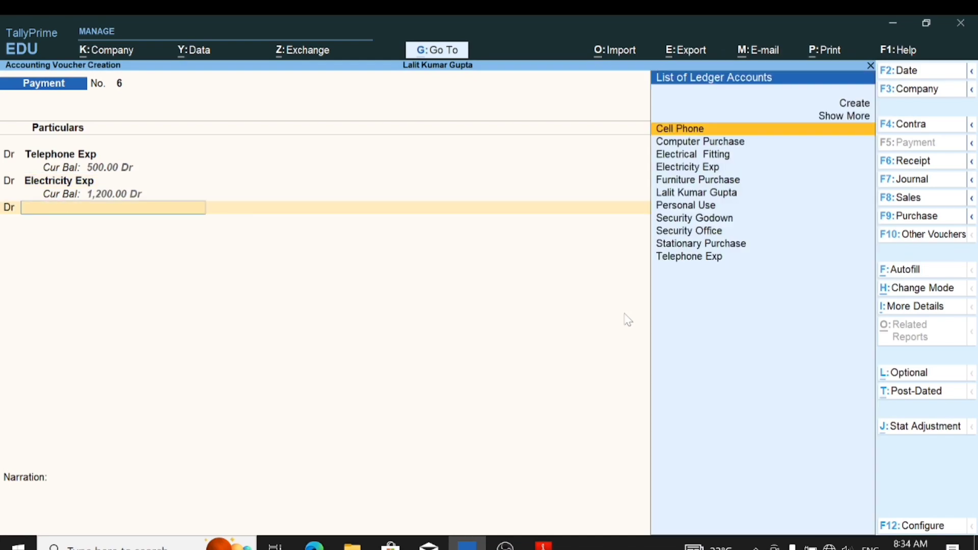
Check the next expense in the case study PDF and begin a new ledger named Convance Exp in TallyPrime
{"action": "left_click", "coordinate": [545, 545]}
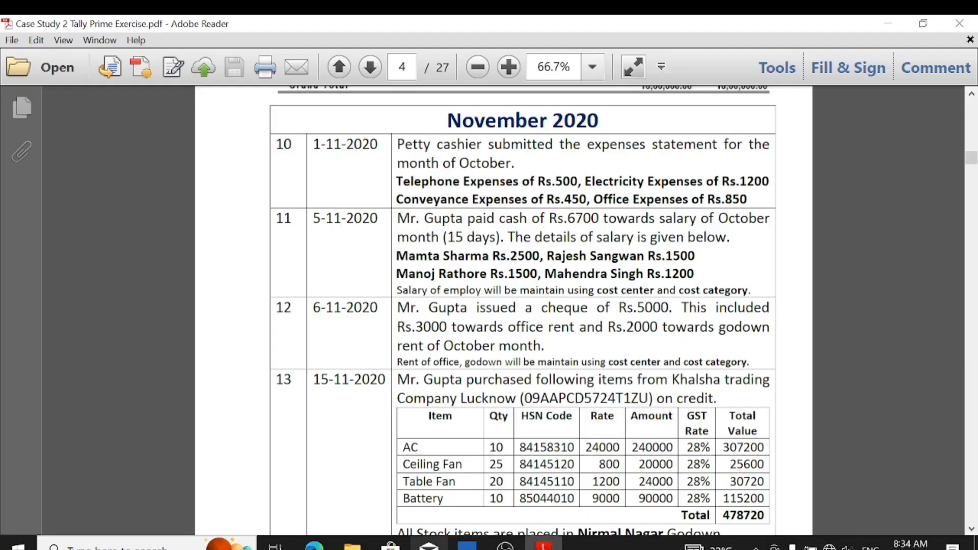
{"action": "key", "text": "alt+Tab"}
{"action": "type", "text": "c"}
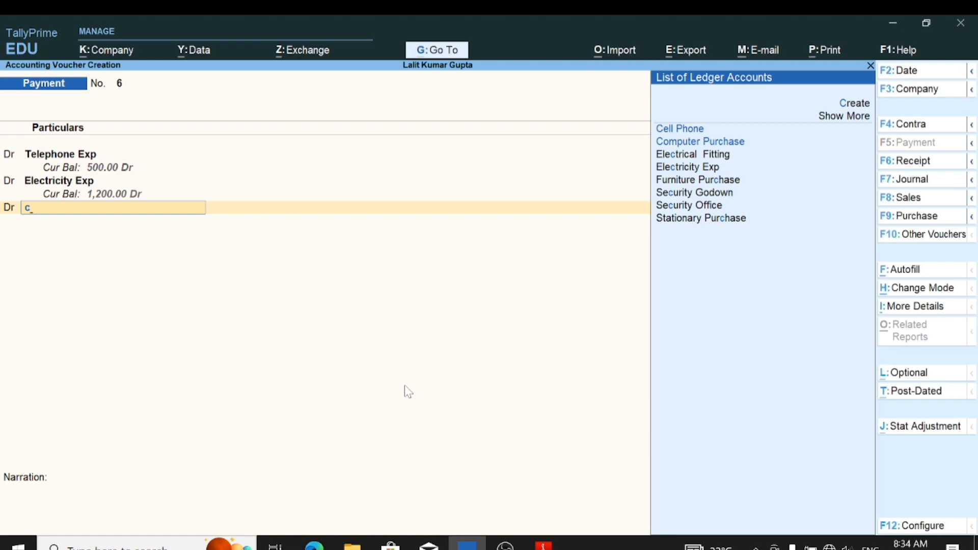
{"action": "key", "text": "alt+c"}
{"action": "type", "text": "onva"}
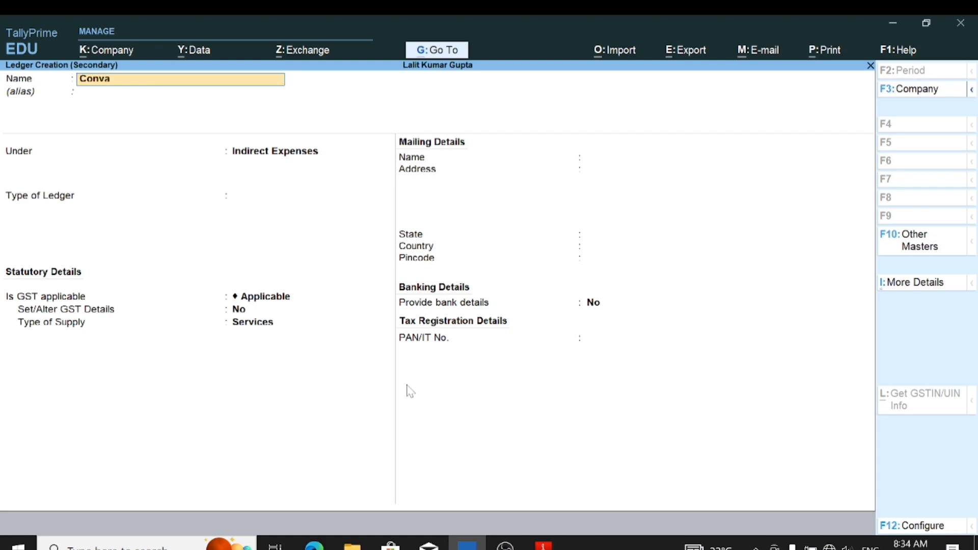
{"action": "type", "text": "nce ex"}
{"action": "key", "text": "Return"}
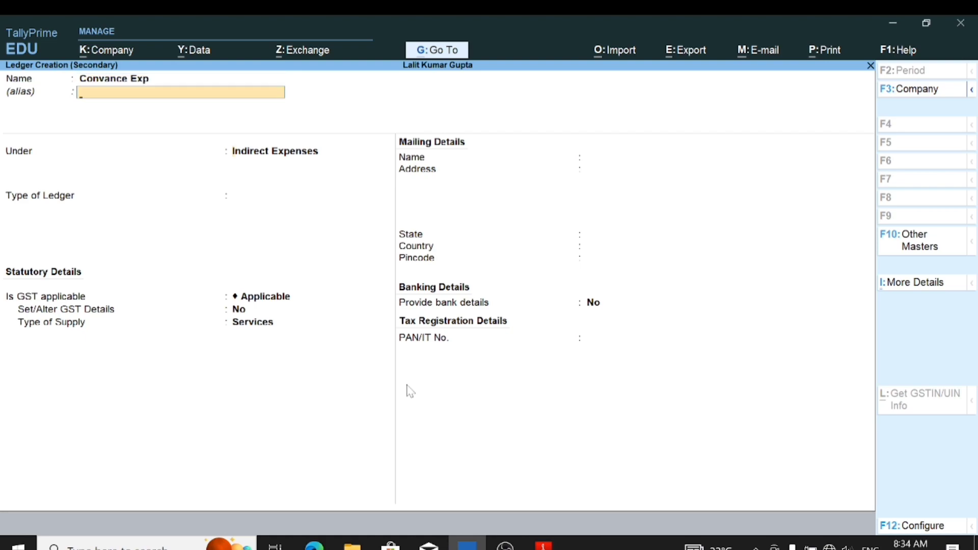
Keep the Convance Exp ledger under Indirect Expenses, set GST to Not Applicable, and save it
{"action": "key", "text": "Return"}
{"action": "key", "text": "Return"}
{"action": "key", "text": "Return"}
{"action": "key", "text": "Down"}
{"action": "key", "text": "Down"}
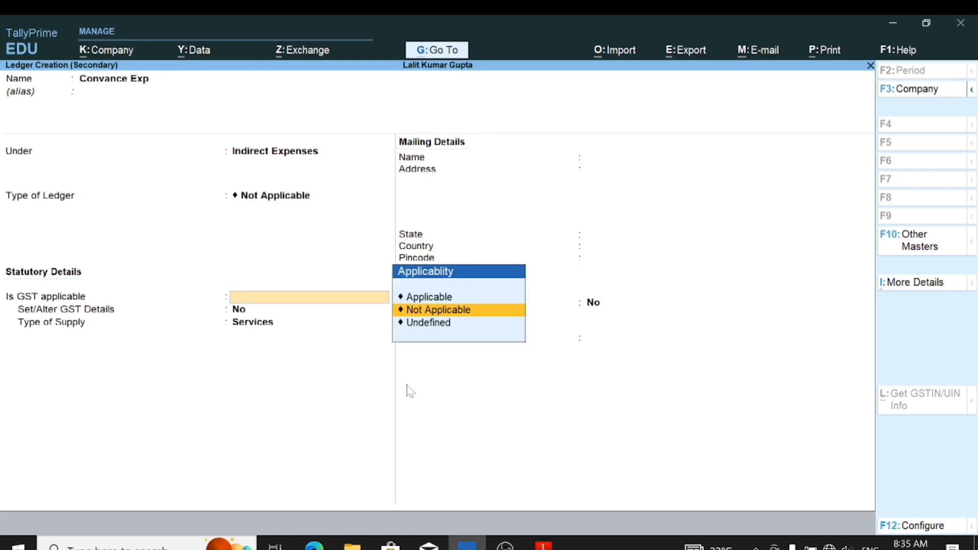
{"action": "key", "text": "Return"}
{"action": "key", "text": "ctrl+a"}
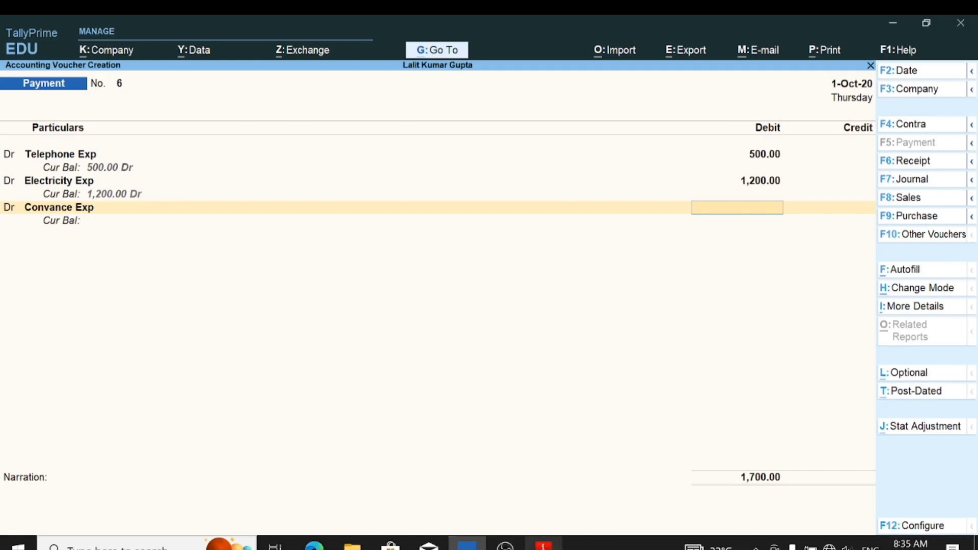
Check the conveyance amount in the case study PDF and debit Convance Exp with 450 in TallyPrime
{"action": "left_click", "coordinate": [545, 544]}
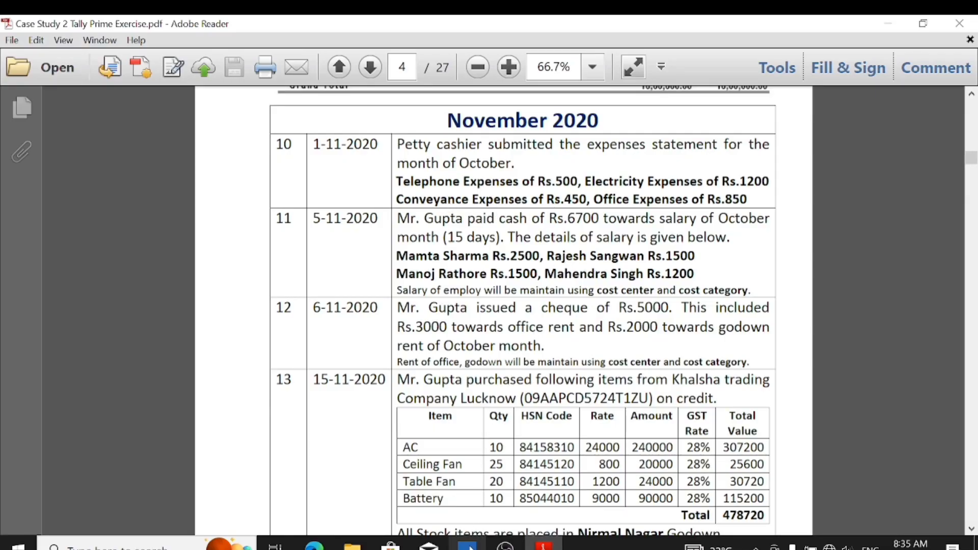
{"action": "left_click", "coordinate": [467, 544]}
{"action": "type", "text": "450"}
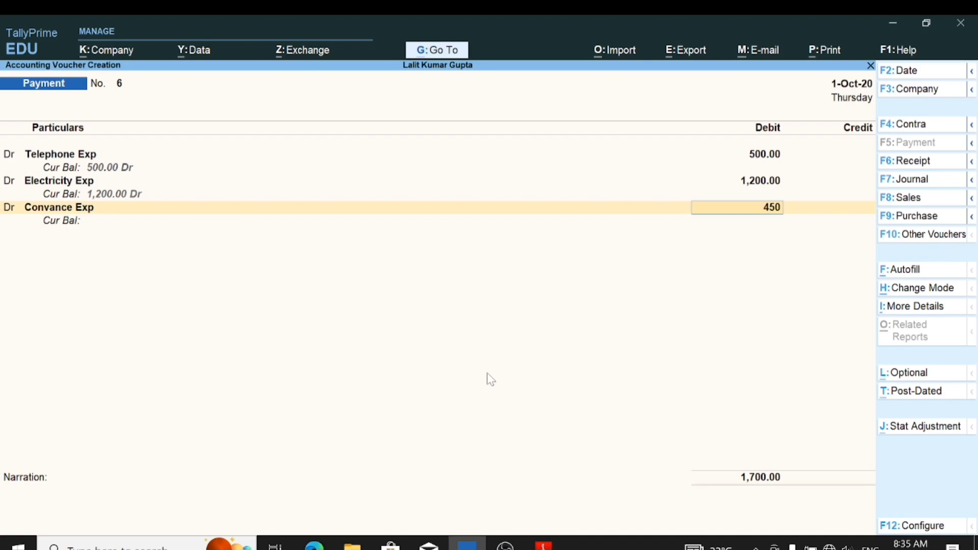
{"action": "key", "text": "Return"}
Return to the third debit line, rename its Convance Exp ledger to Convance, and save the ledger
{"action": "key", "text": "BackSpace"}
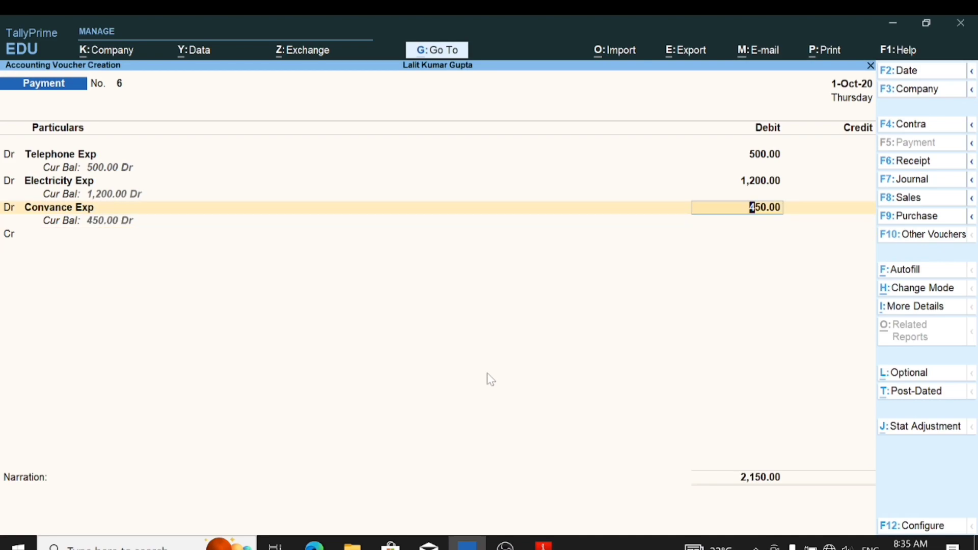
{"action": "key", "text": "BackSpace"}
{"action": "key", "text": "BackSpace"}
{"action": "key", "text": "Return"}
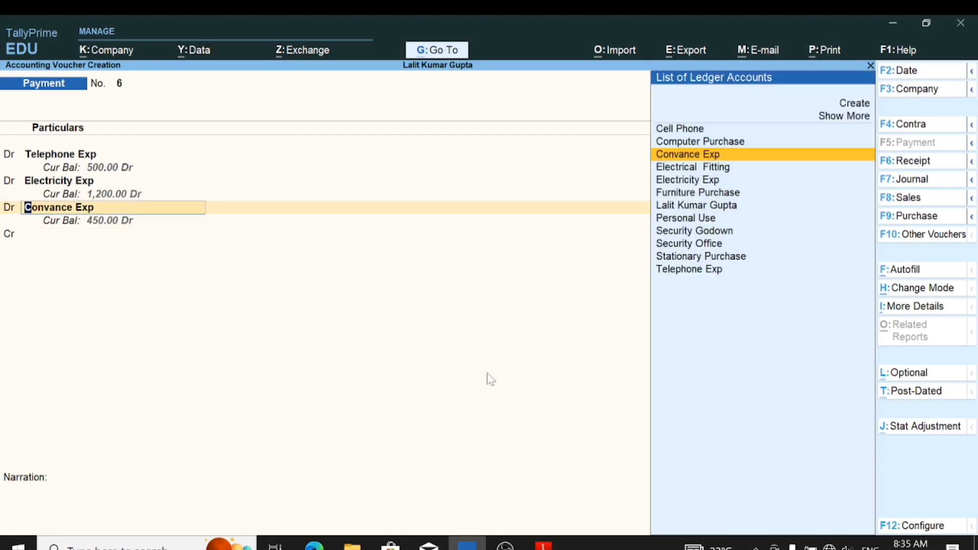
{"action": "type", "text": "con"}
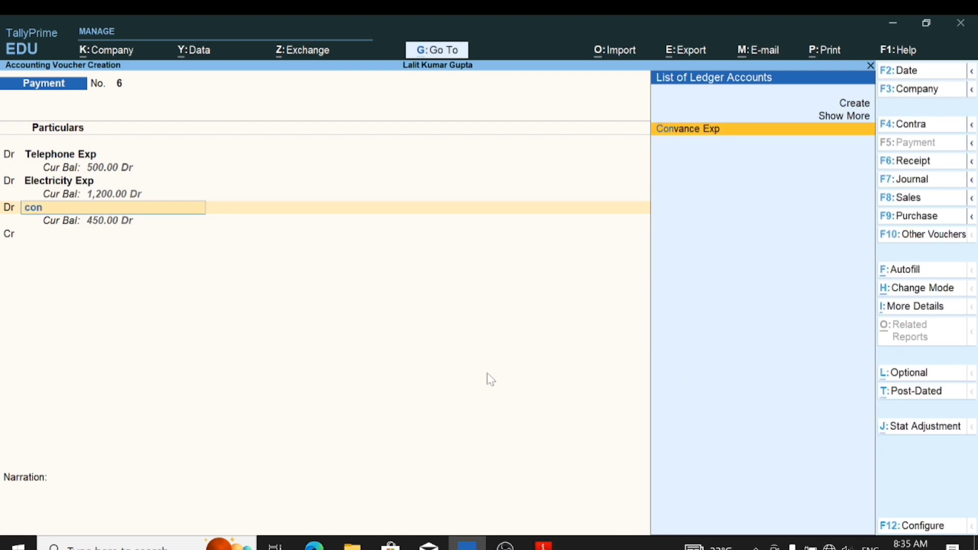
{"action": "type", "text": "c"}
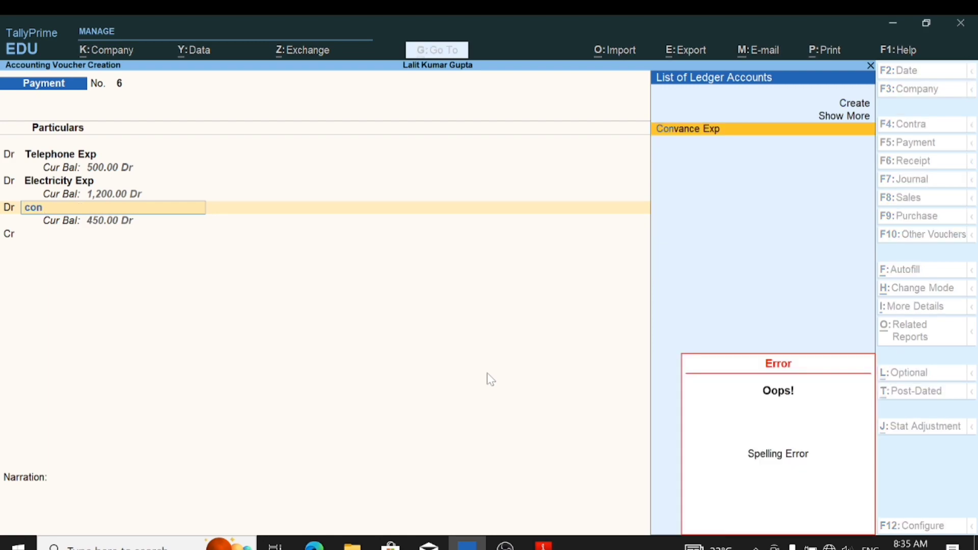
{"action": "key", "text": "ctrl+Return"}
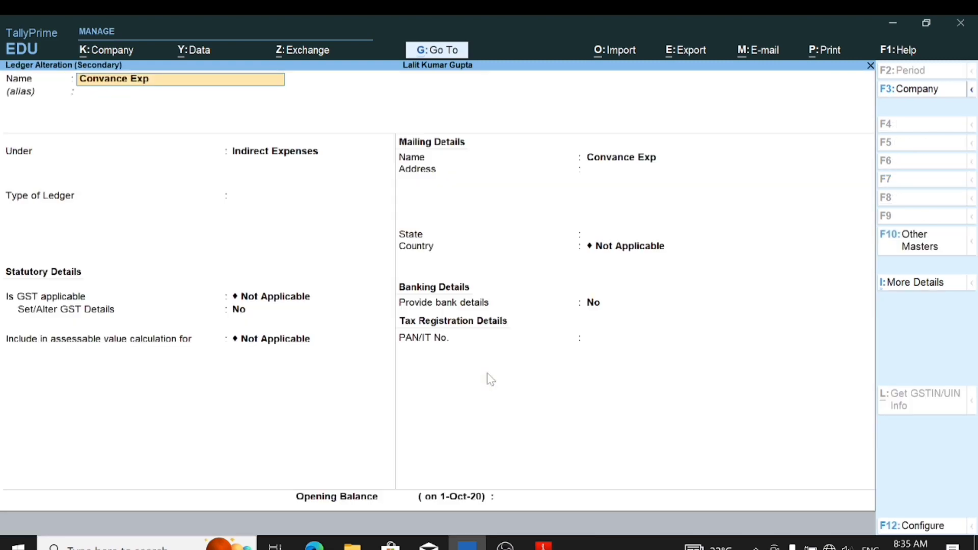
{"action": "type", "text": "c"}
{"action": "key", "text": "Return"}
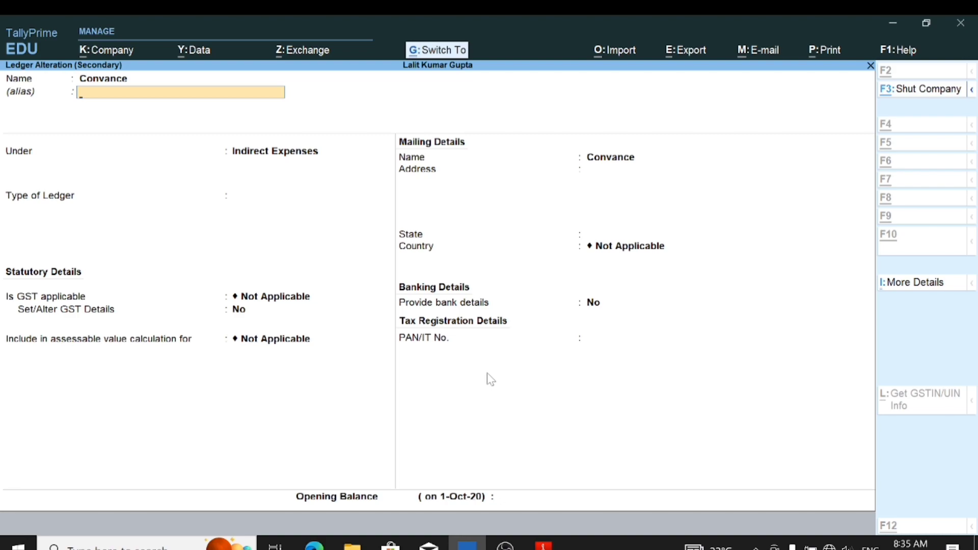
{"action": "key", "text": "ctrl+a"}
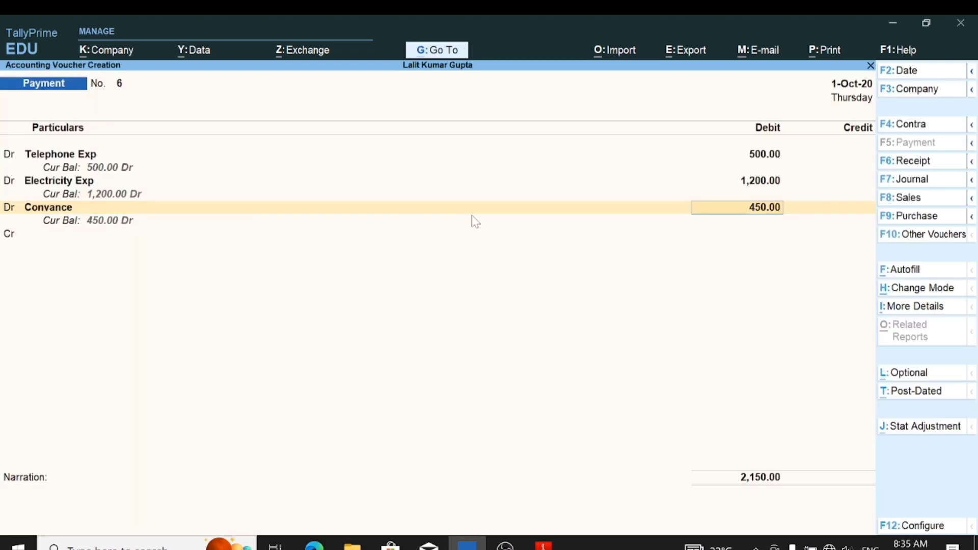
Check the next expense in the case study PDF and begin a new ledger named Office Exp for the fourth debit line in TallyPrime
{"action": "key", "text": "d"}
{"action": "key", "text": "Return"}
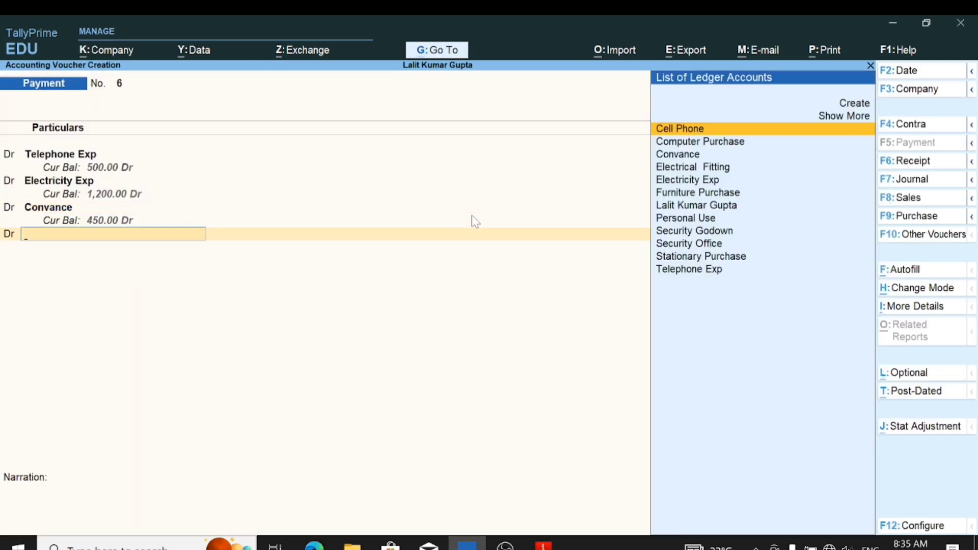
{"action": "left_click", "coordinate": [544, 544]}
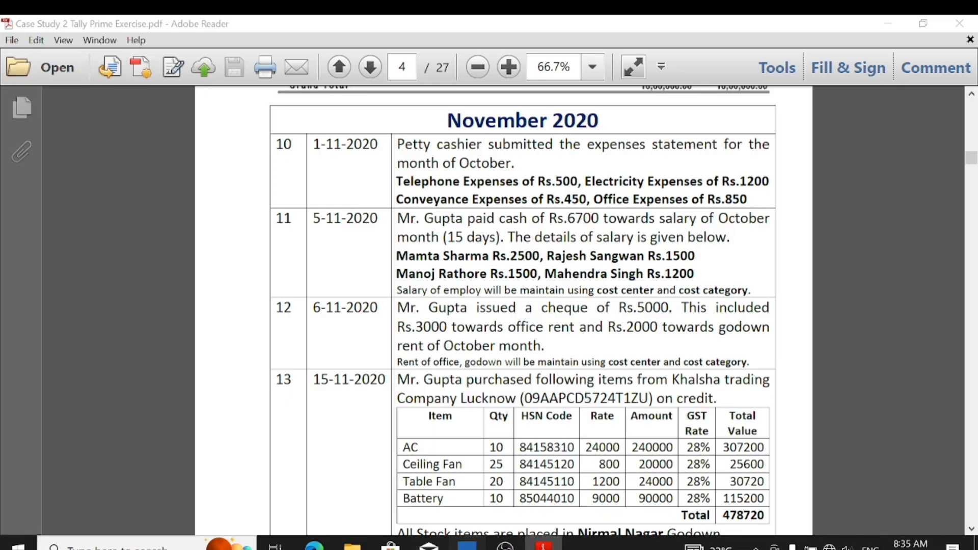
{"action": "left_click", "coordinate": [462, 544]}
{"action": "type", "text": "Office"}
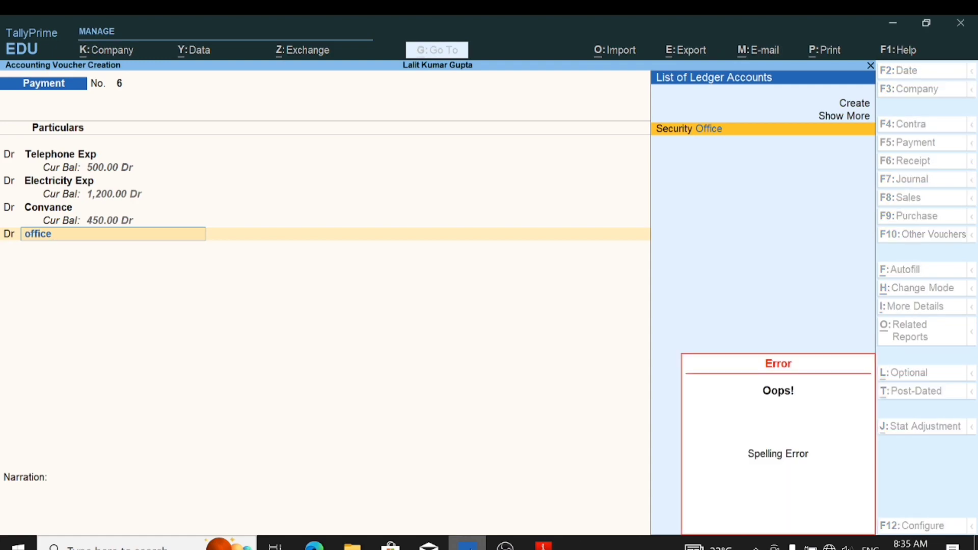
{"action": "key", "text": "alt+c"}
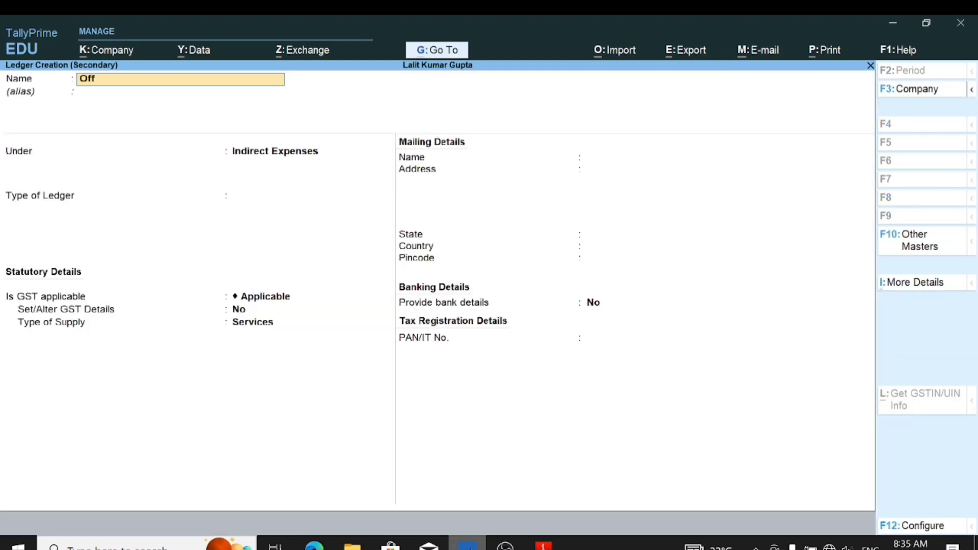
{"action": "key", "text": "Return"}
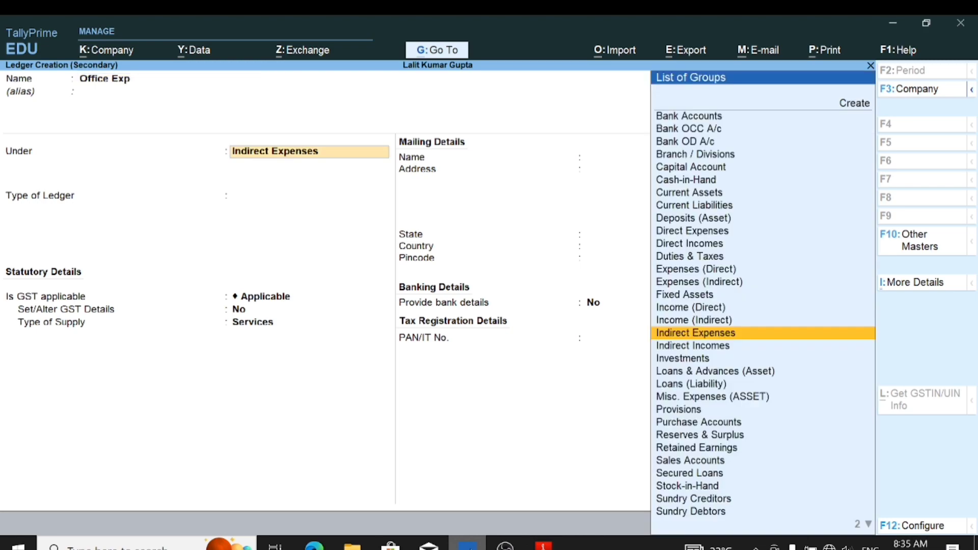
Keep the Office Exp ledger under Indirect Expenses, set GST to Not Applicable, and save it
{"action": "key", "text": "Return"}
{"action": "key", "text": "Return"}
{"action": "key", "text": "Down"}
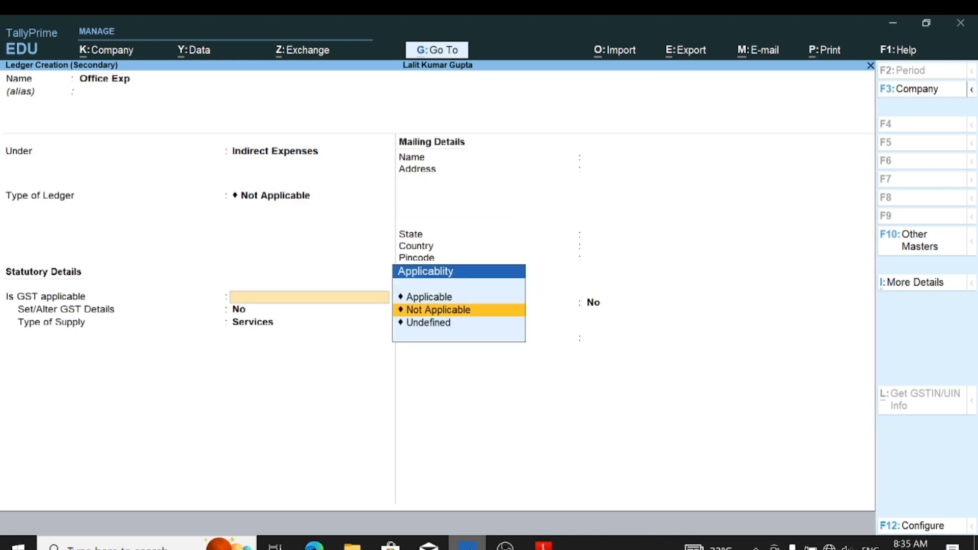
{"action": "key", "text": "Return"}
{"action": "key", "text": "ctrl"}
{"action": "key", "text": "ctrl+a"}
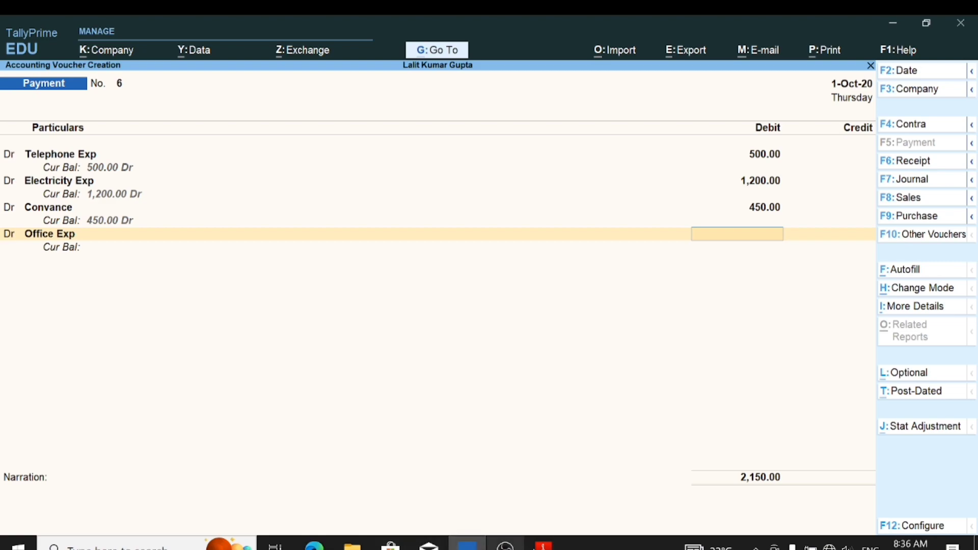
Check the office expenses amount in the case study PDF and debit Office Exp with 850 in TallyPrime
{"action": "mouse_move", "coordinate": [543, 544]}
{"action": "left_click", "coordinate": [558, 492]}
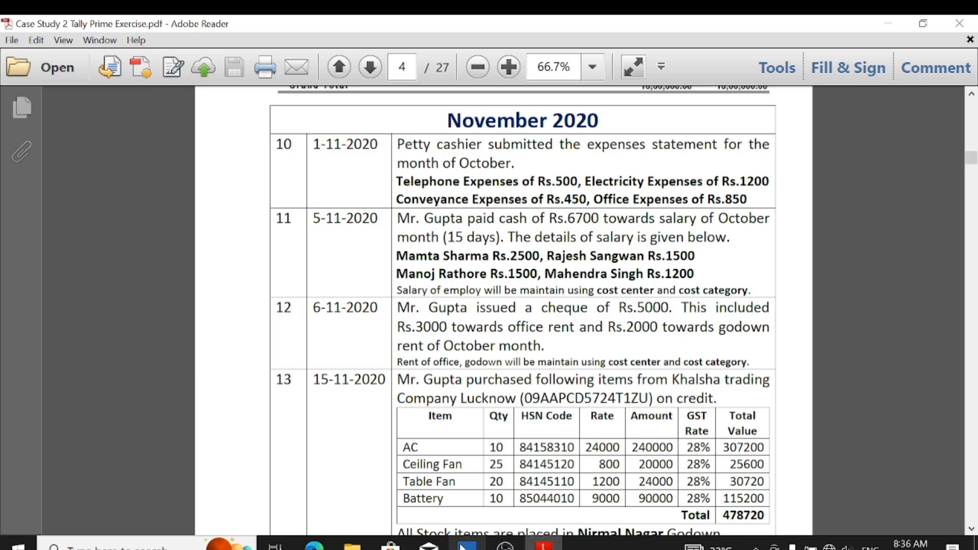
{"action": "left_click", "coordinate": [467, 545]}
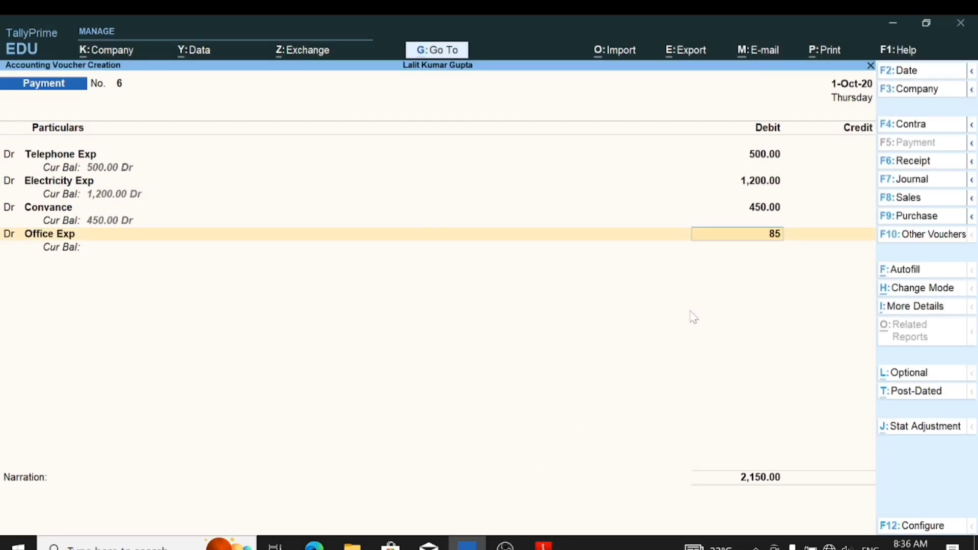
{"action": "type", "text": "0"}
{"action": "key", "text": "Return"}
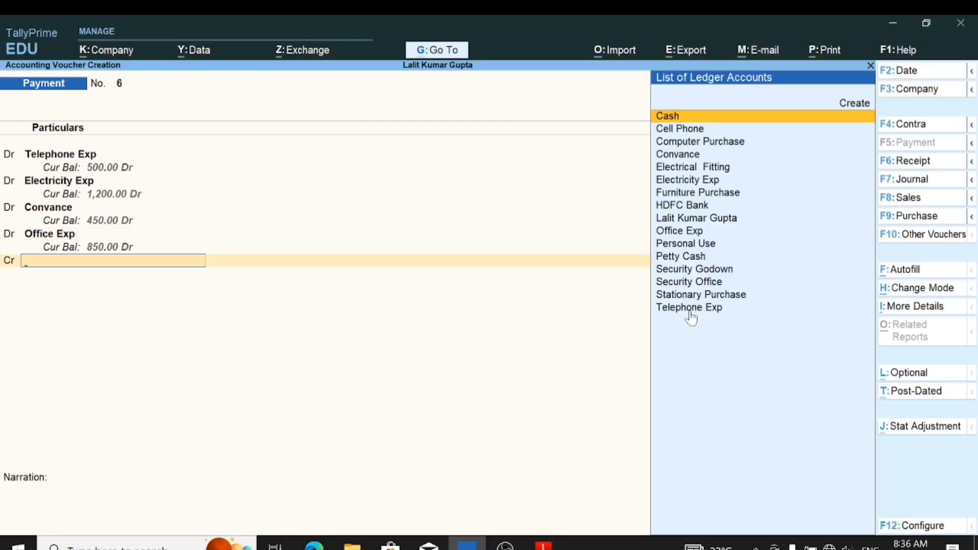
Credit Petty Cash with 3,000 and save the payment voucher without a narration
{"action": "type", "text": "Pe"}
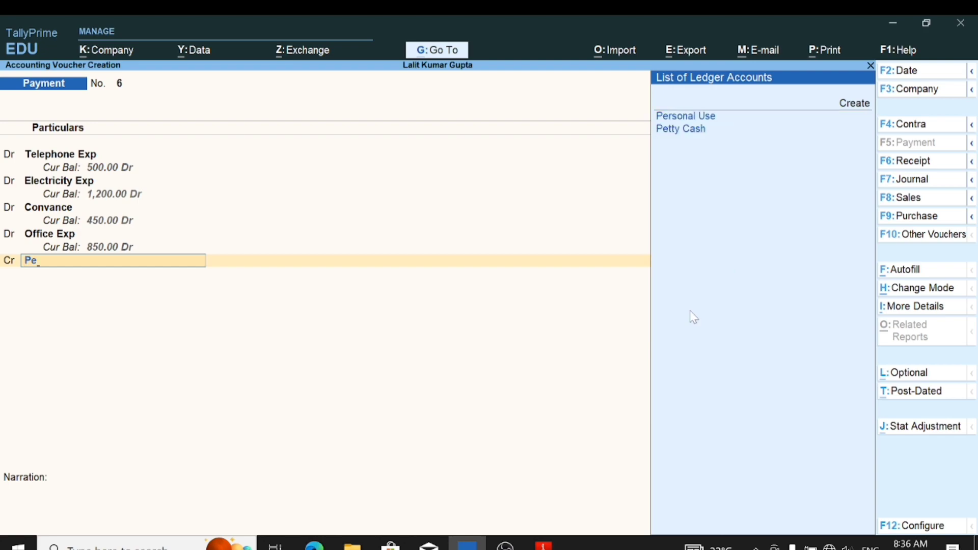
{"action": "left_click", "coordinate": [690, 130]}
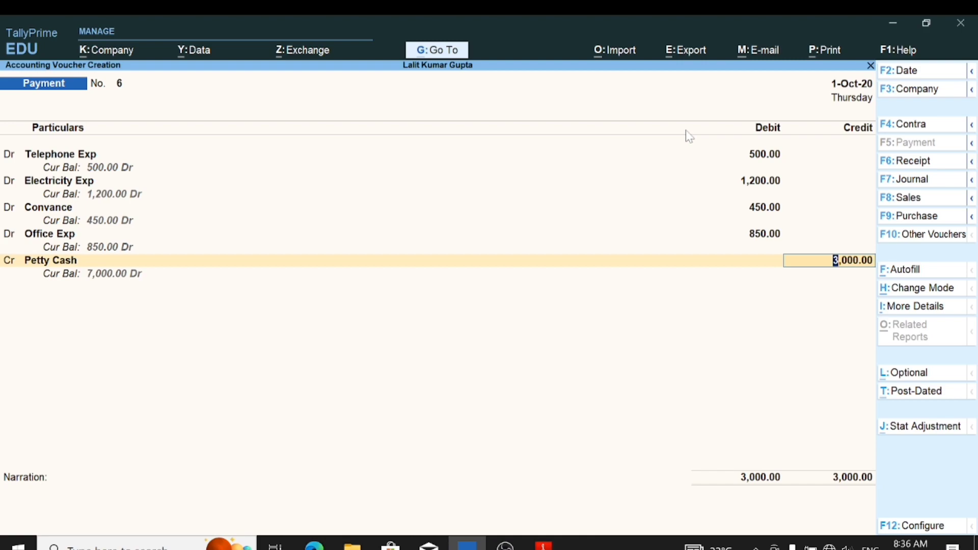
{"action": "key", "text": "Return"}
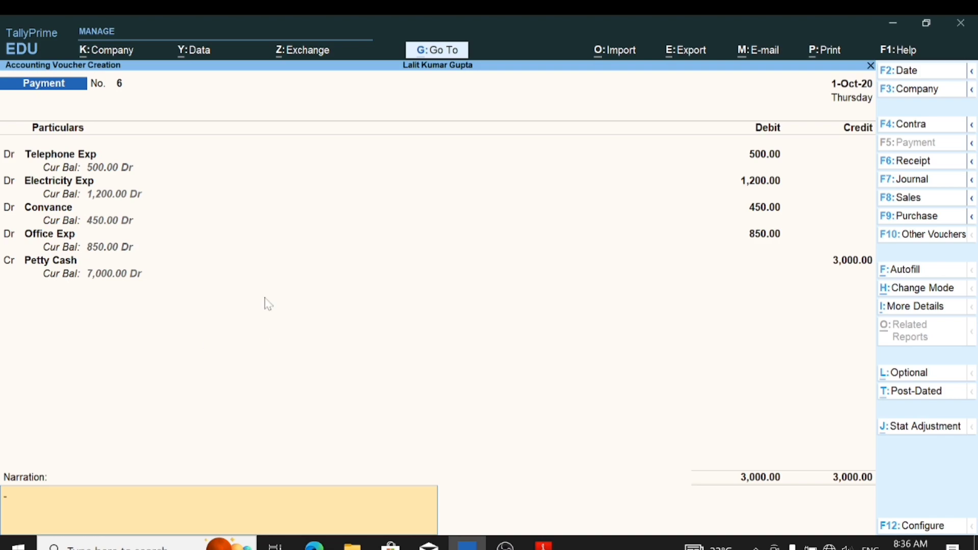
{"action": "key", "text": "Return"}
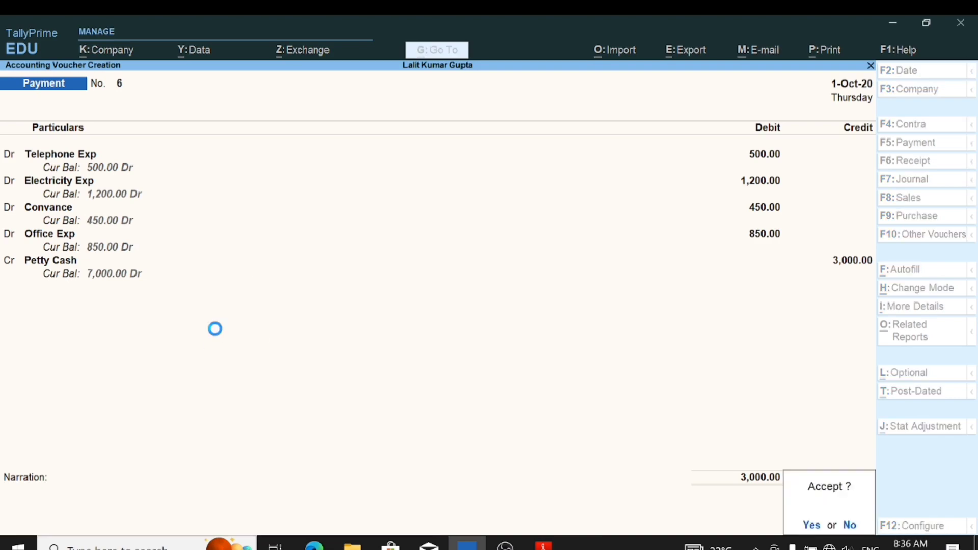
{"action": "key", "text": "Return"}
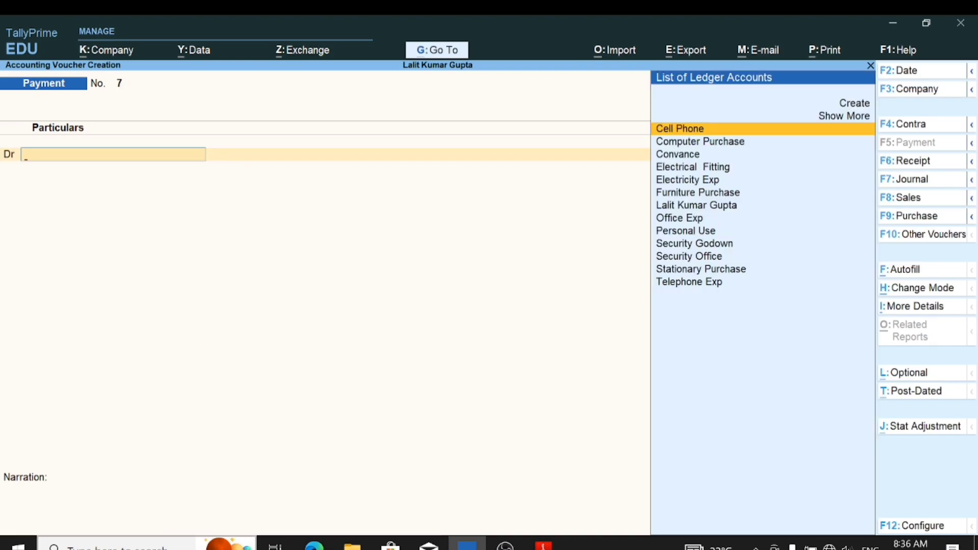
Examine the October salary payment of 5-11-2020 and the appointed employees' monthly salaries in the case study PDF
{"action": "left_click", "coordinate": [544, 544]}
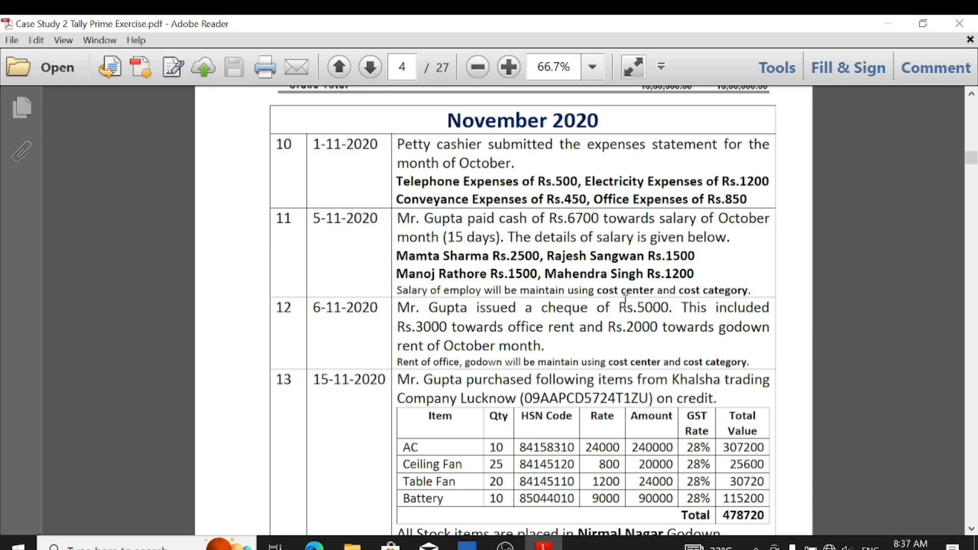
{"action": "scroll", "coordinate": [626, 298], "scroll_direction": "up", "scroll_amount": 15}
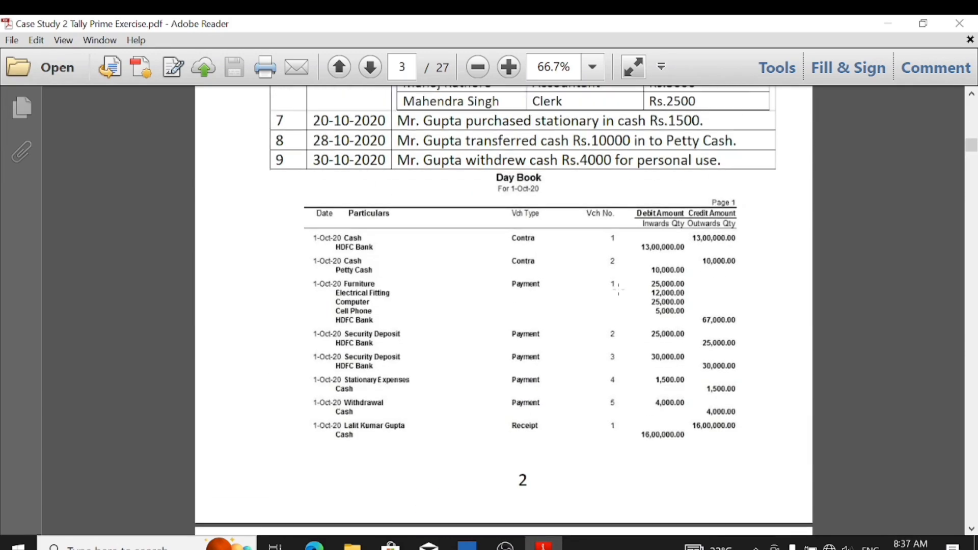
{"action": "scroll", "coordinate": [618, 289], "scroll_direction": "up", "scroll_amount": 4}
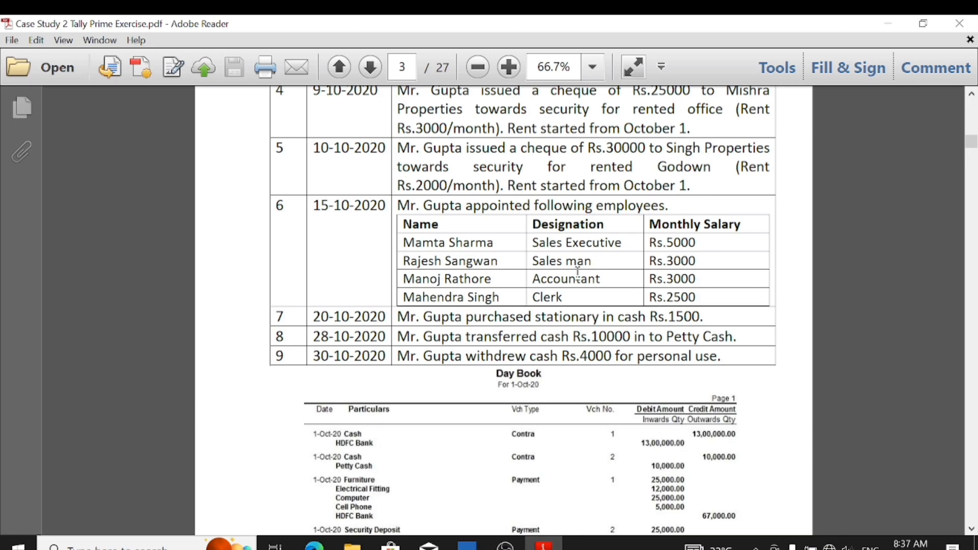
{"action": "scroll", "coordinate": [507, 282], "scroll_direction": "down", "scroll_amount": 3}
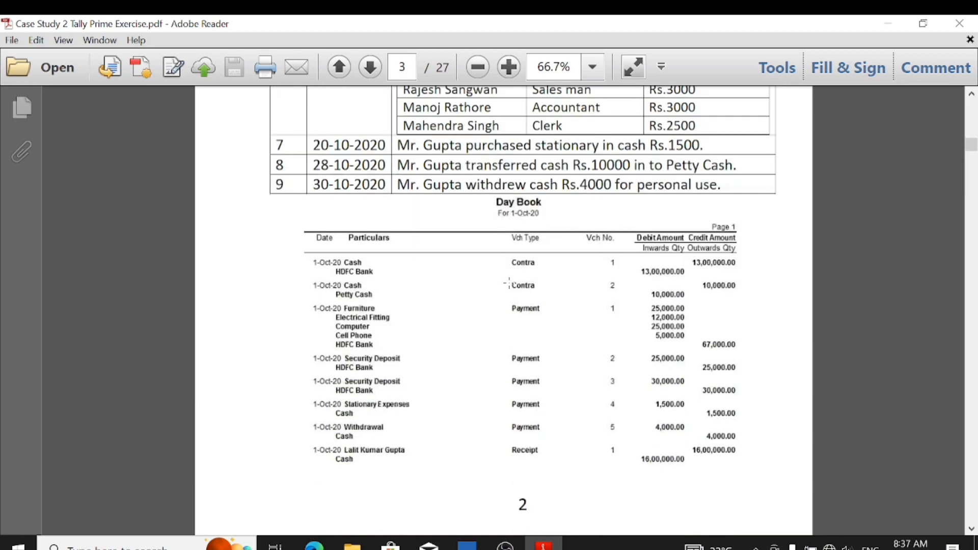
{"action": "scroll", "coordinate": [508, 283], "scroll_direction": "down", "scroll_amount": 15}
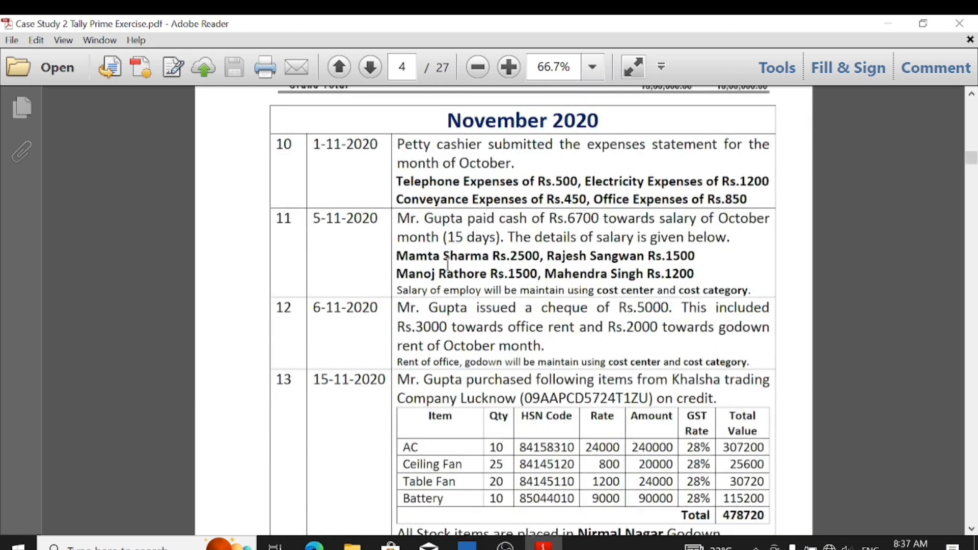
{"action": "left_click_drag", "start_coordinate": [443, 237], "coordinate": [496, 229]}
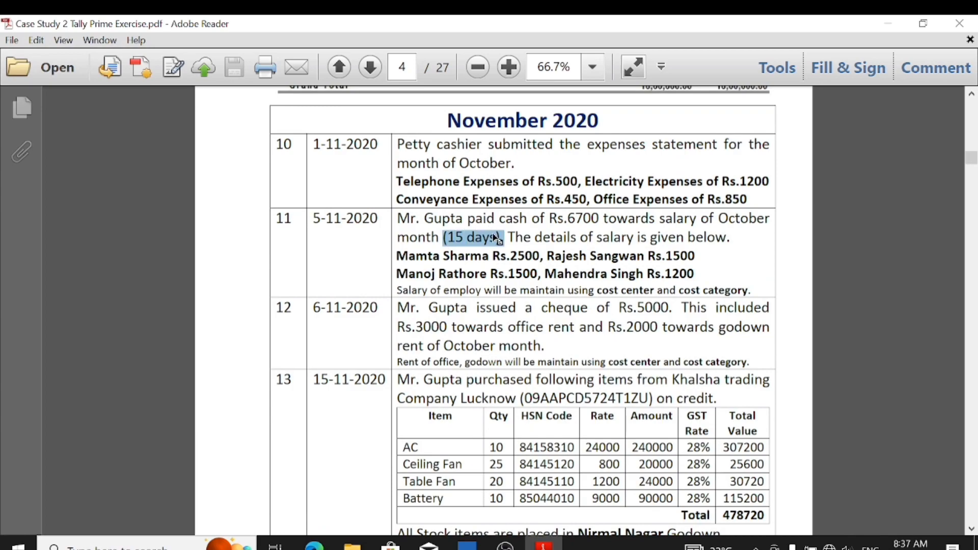
{"action": "left_click", "coordinate": [494, 275]}
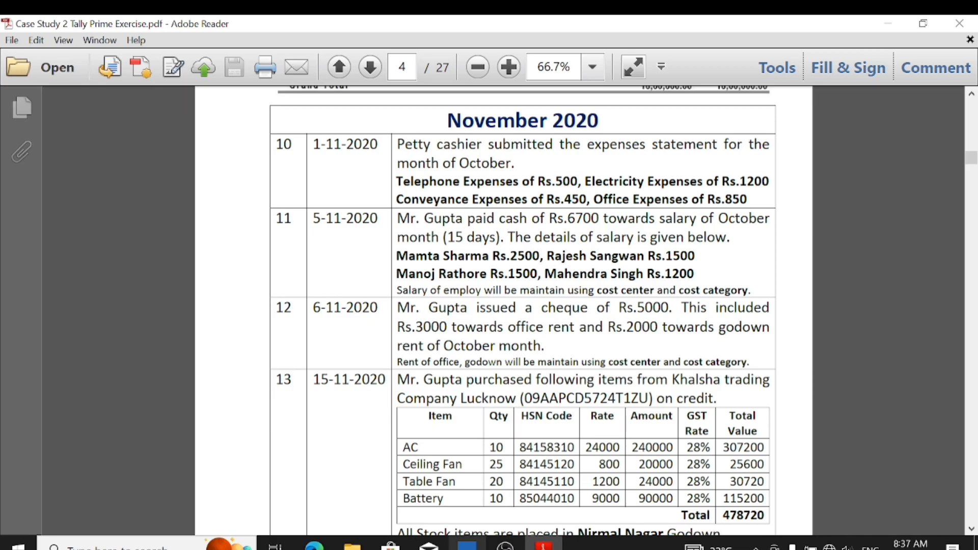
Return to TallyPrime, quit payment voucher creation, and enable Cost Centres in the company features
{"action": "left_click", "coordinate": [468, 544]}
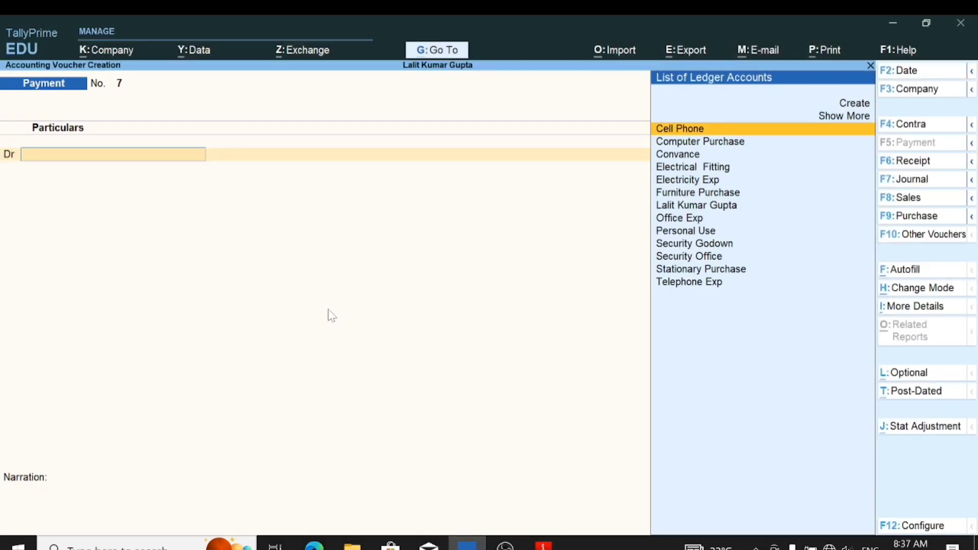
{"action": "key", "text": "Escape"}
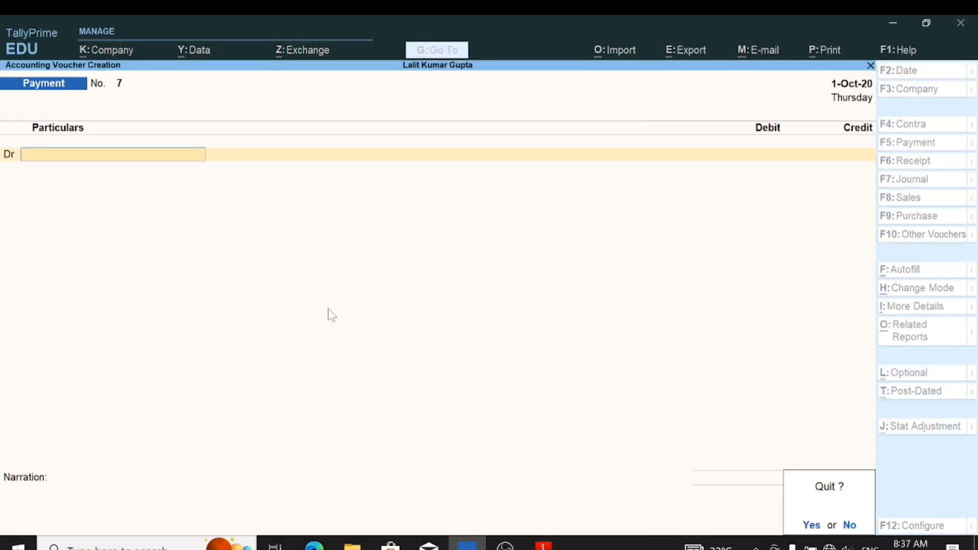
{"action": "key", "text": "y"}
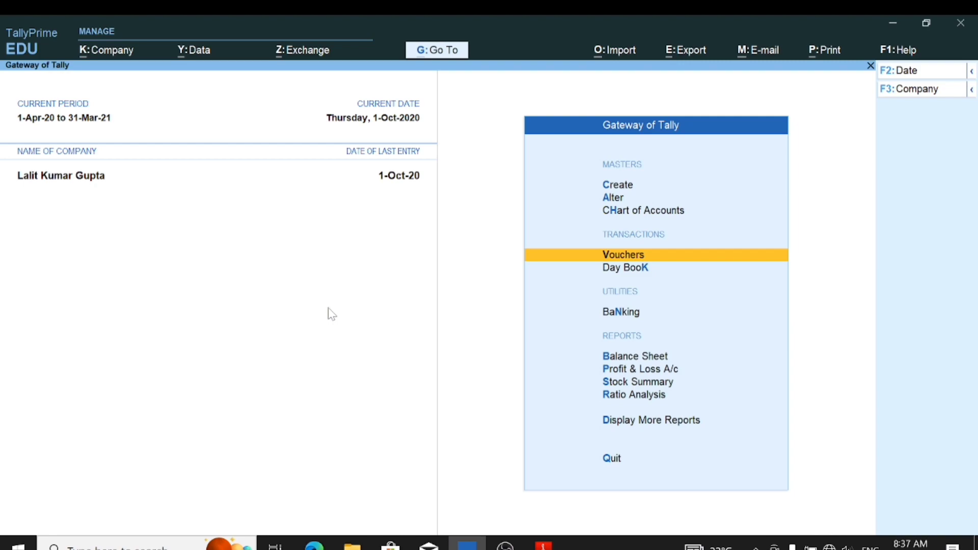
{"action": "key", "text": "F11"}
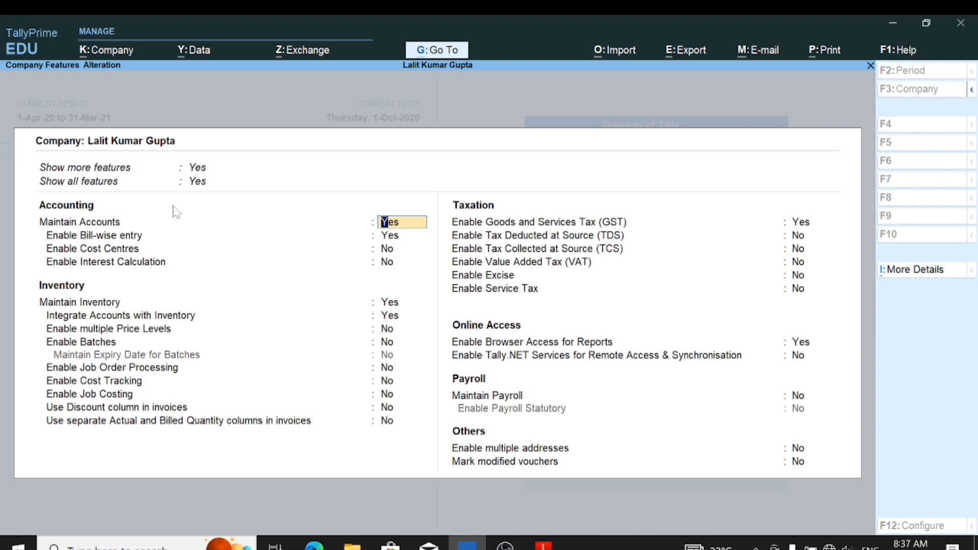
{"action": "left_click", "coordinate": [225, 254]}
{"action": "type", "text": "yes"}
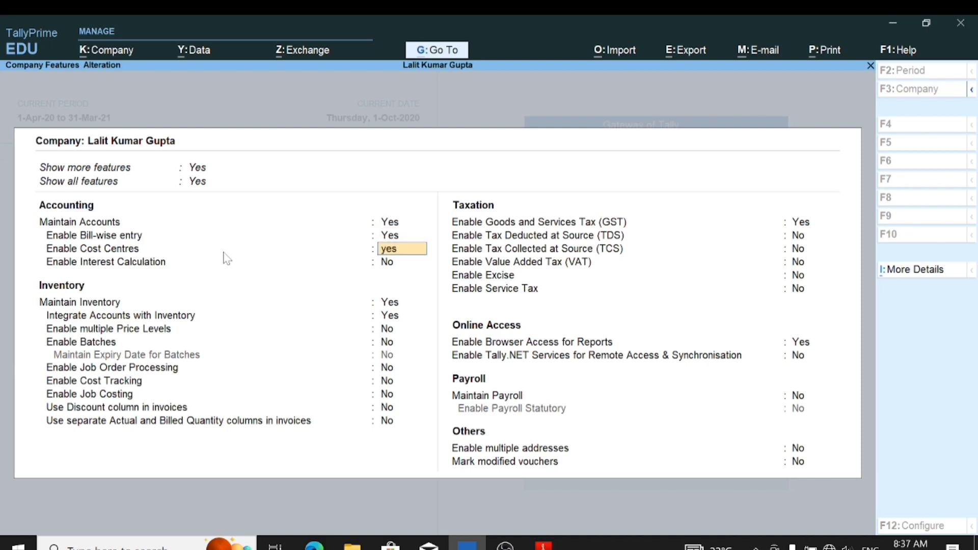
{"action": "key", "text": "Return"}
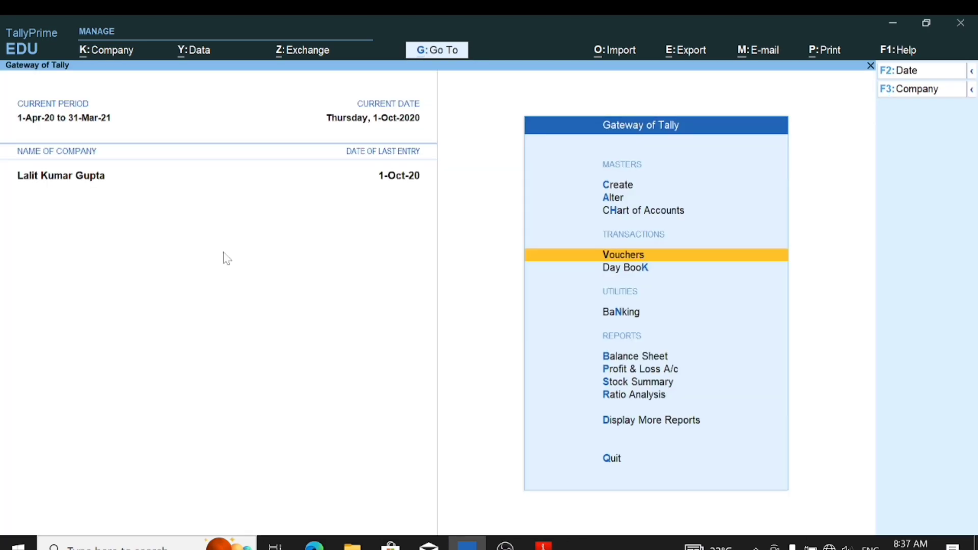
Expand the list of masters available for creation and start creating a new Cost Category
{"action": "key", "text": "Up"}
{"action": "key", "text": "Up"}
{"action": "key", "text": "Up"}
{"action": "key", "text": "Return"}
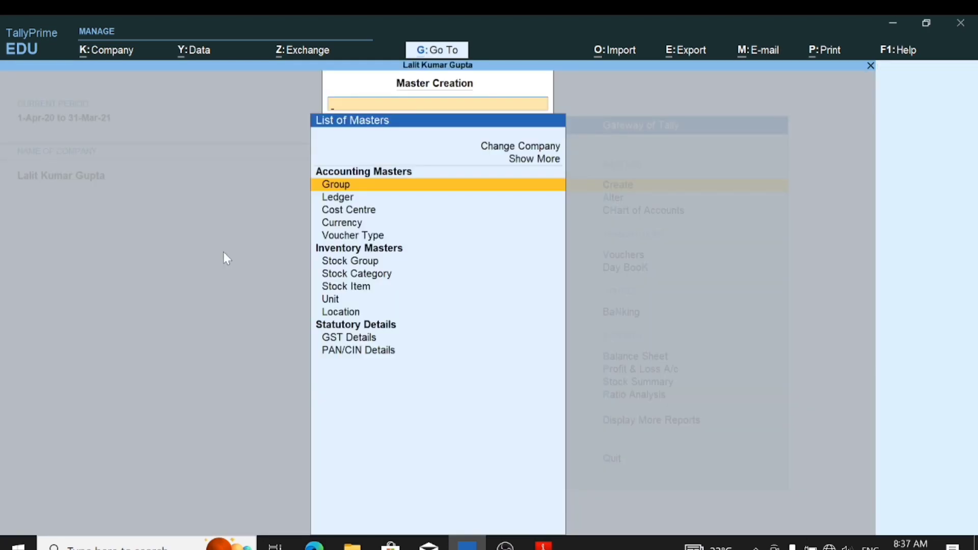
{"action": "key", "text": "Up"}
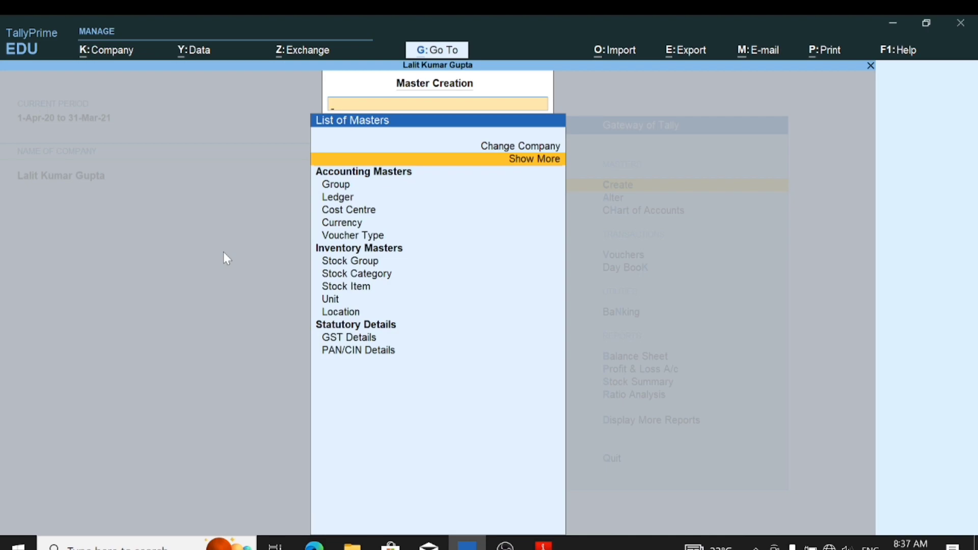
{"action": "key", "text": "Return"}
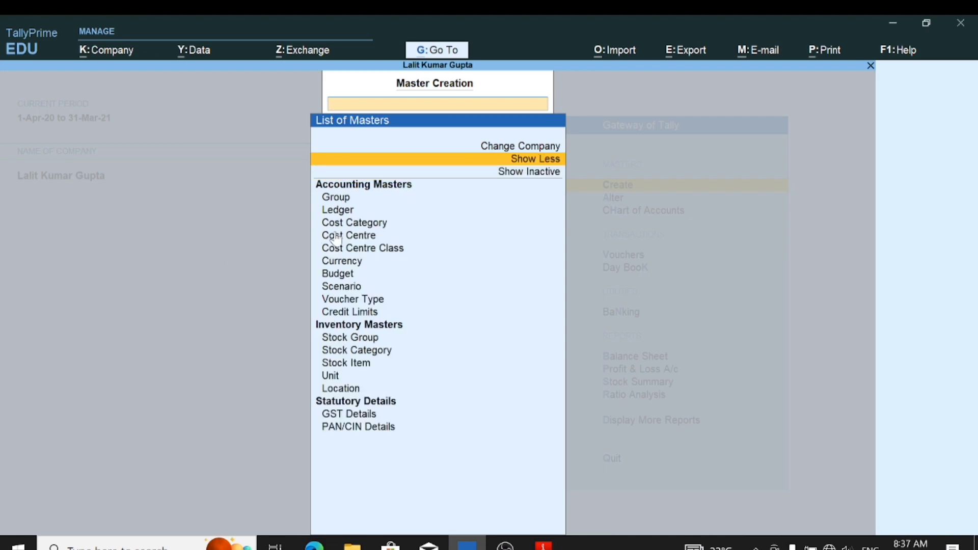
{"action": "key", "text": "Down"}
{"action": "key", "text": "Down"}
{"action": "key", "text": "Down"}
{"action": "key", "text": "Down"}
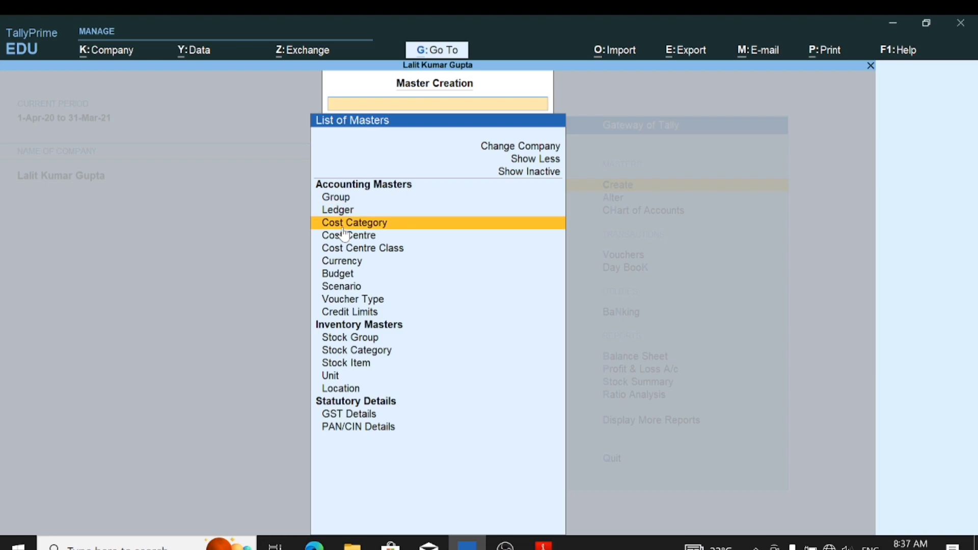
{"action": "key", "text": "Return"}
{"action": "key", "text": "c"}
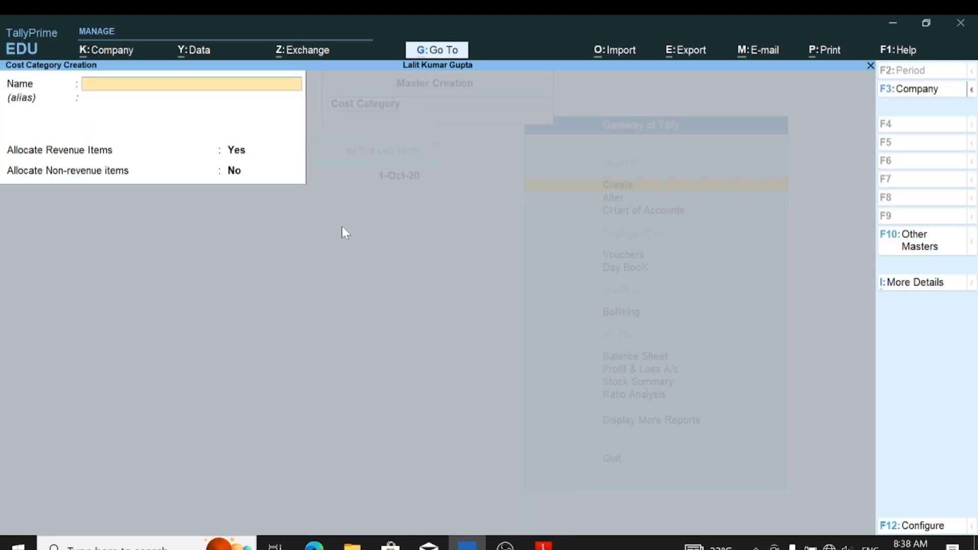
Name the cost category Salary and save it with revenue item allocation at Yes and non-revenue item allocation at No
{"action": "type", "text": "Salary Paiud"}
{"action": "key", "text": "BackSpace"}
{"action": "key", "text": "BackSpace"}
{"action": "type", "text": "d"}
{"action": "key", "text": "BackSpace"}
{"action": "key", "text": "BackSpace"}
{"action": "key", "text": "BackSpace"}
{"action": "key", "text": "BackSpace"}
{"action": "key", "text": "BackSpace"}
{"action": "key", "text": "Return"}
{"action": "key", "text": "Return"}
{"action": "key", "text": "Return"}
{"action": "key", "text": "Return"}
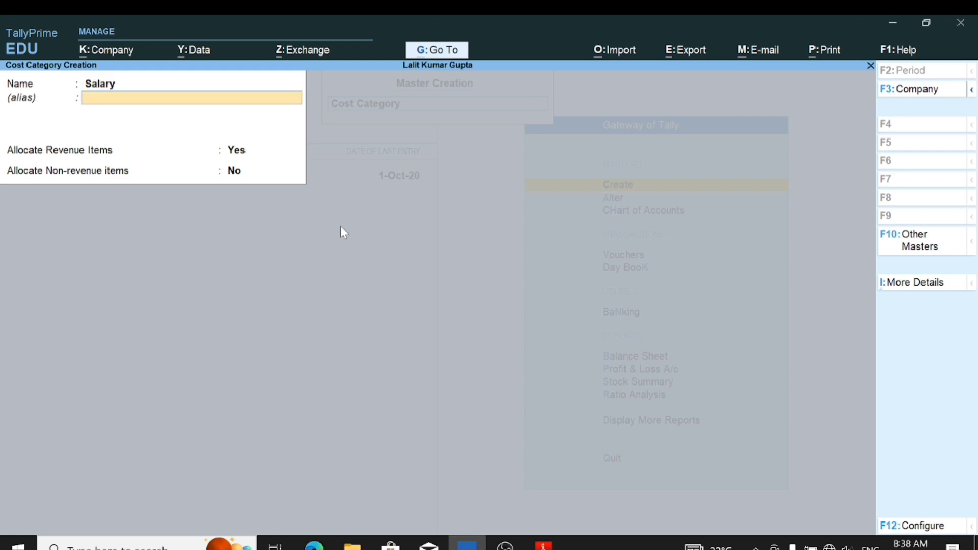
{"action": "key", "text": "Return"}
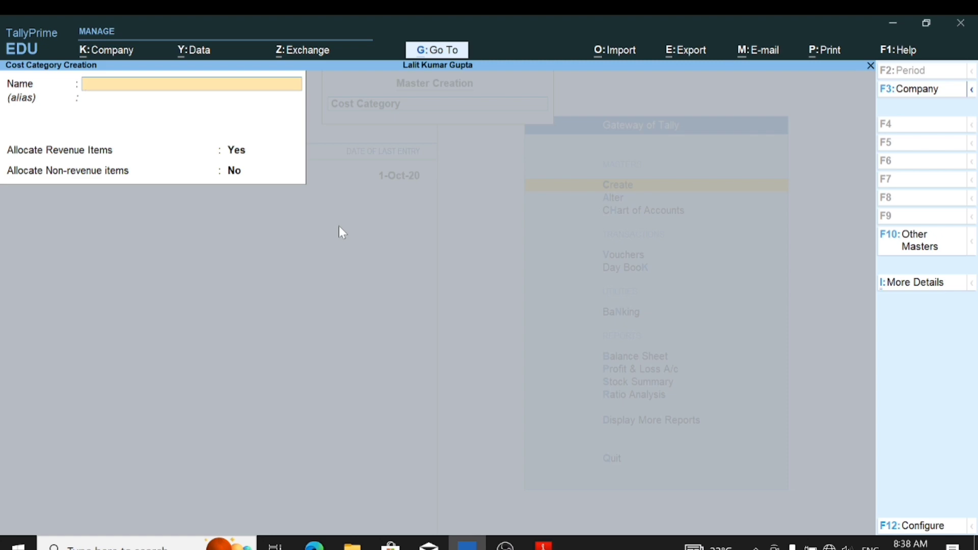
Leave cost category creation and start a new cost centre under the Salary category
{"action": "key", "text": "Escape"}
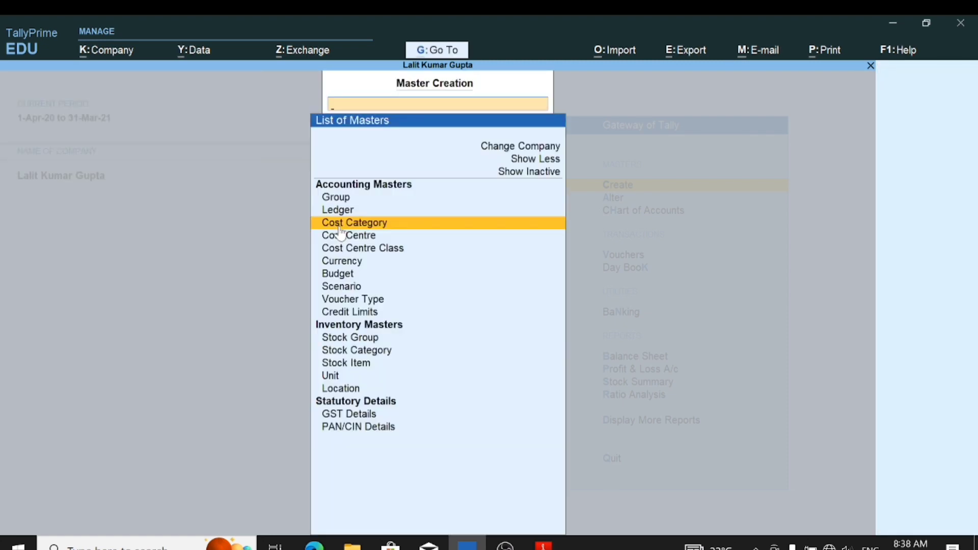
{"action": "left_click", "coordinate": [341, 234]}
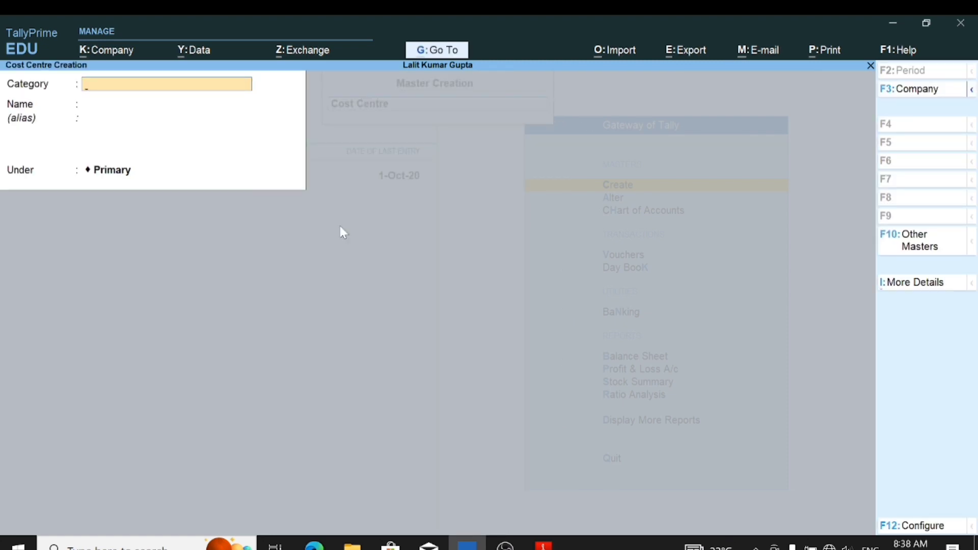
{"action": "type", "text": "Sa"}
{"action": "key", "text": "Return"}
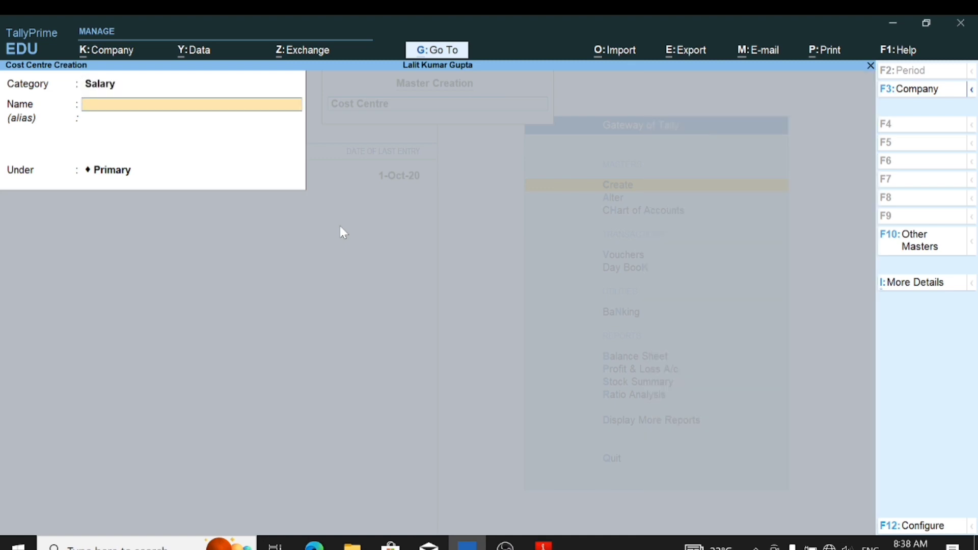
Name the cost centre after the first employee in the salary list, keep it under Primary, and save it
{"action": "type", "text": "Mamta Sharma"}
{"action": "key", "text": "Return"}
{"action": "key", "text": "Return"}
{"action": "key", "text": "Return"}
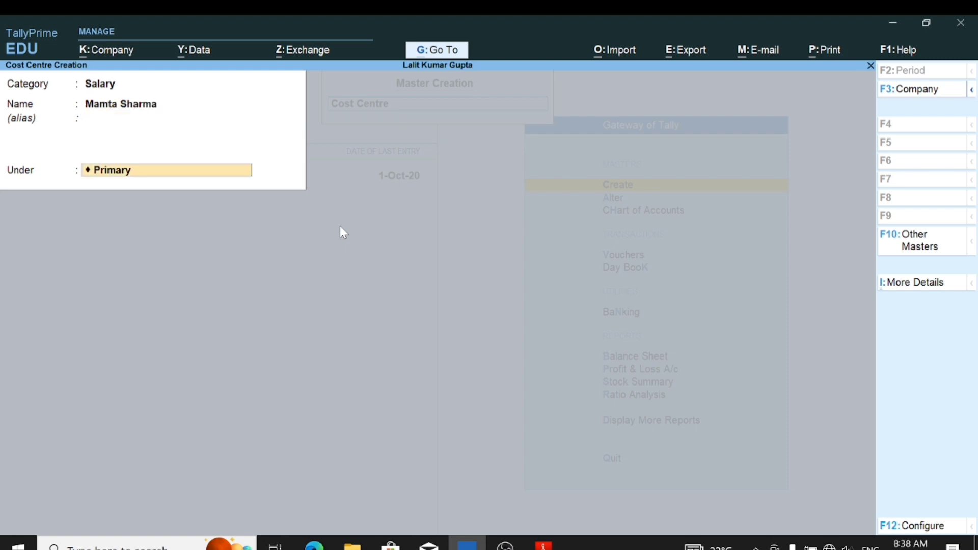
{"action": "key", "text": "Return"}
Create a Primary cost centre in the Salary category with the second listed employee's full name
{"action": "type", "text": "Rajesj"}
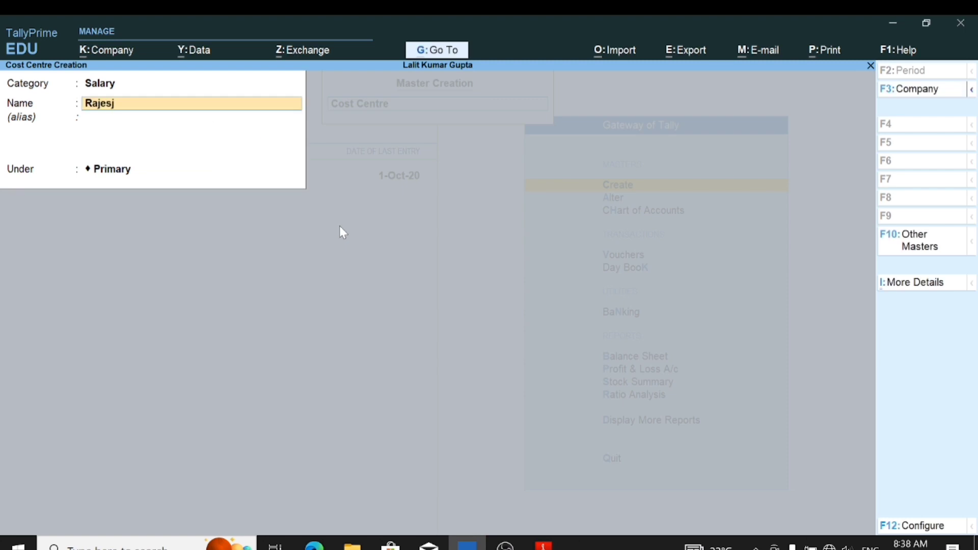
{"action": "key", "text": "BackSpace"}
{"action": "type", "text": "h San"}
{"action": "key", "text": "BackSpace"}
{"action": "type", "text": "ngwan"}
{"action": "key", "text": "Return"}
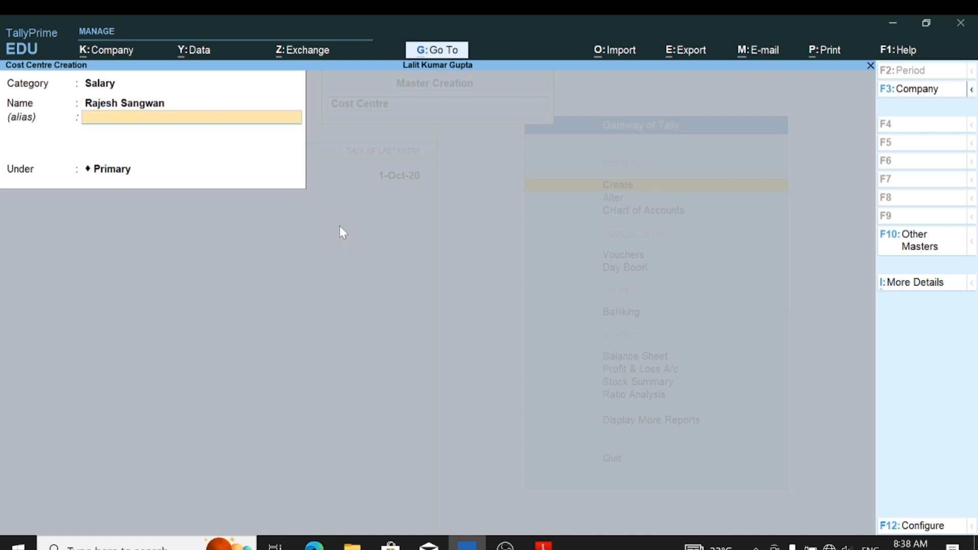
{"action": "key", "text": "Return"}
{"action": "key", "text": "Return"}
{"action": "key", "text": "Return"}
Create a Primary cost centre in the Salary category with the third listed employee's full name
{"action": "type", "text": "Ma"}
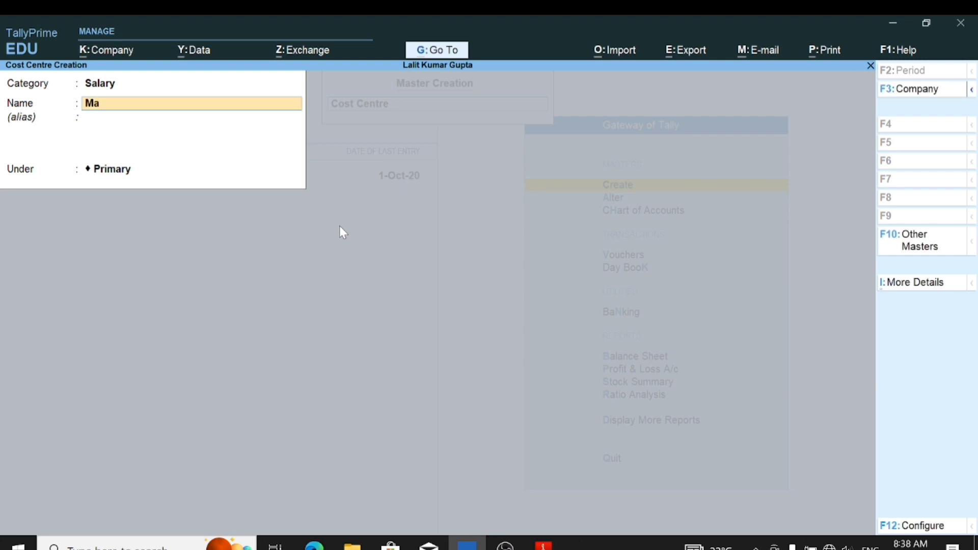
{"action": "type", "text": "noj"}
{"action": "type", "text": "roth"}
{"action": "key", "text": "BackSpace"}
{"action": "key", "text": "BackSpace"}
{"action": "key", "text": "BackSpace"}
{"action": "key", "text": "BackSpace"}
{"action": "type", "text": "Th"}
{"action": "key", "text": "BackSpace"}
{"action": "key", "text": "BackSpace"}
{"action": "type", "text": "tRathor"}
{"action": "key", "text": "Return"}
{"action": "key", "text": "Return"}
{"action": "key", "text": "Return"}
{"action": "key", "text": "Return"}
Create a Primary cost centre in the Salary category with the fourth listed employee's full name
{"action": "type", "text": "Mahend"}
{"action": "key", "text": "BackSpace"}
{"action": "key", "text": "BackSpace"}
{"action": "key", "text": "BackSpace"}
{"action": "key", "text": "BackSpace"}
{"action": "type", "text": "endra Singjh"}
{"action": "key", "text": "BackSpace"}
{"action": "key", "text": "BackSpace"}
{"action": "type", "text": "h"}
{"action": "key", "text": "Return"}
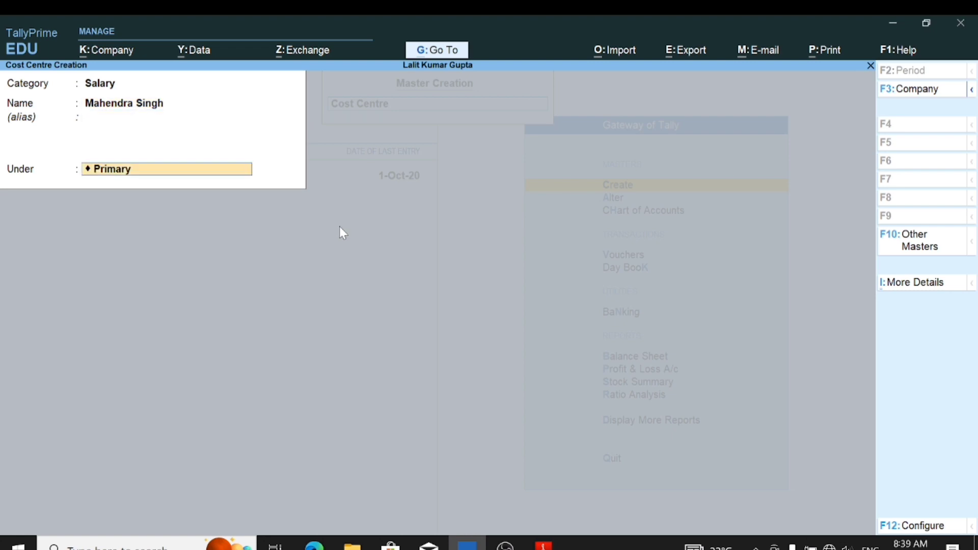
{"action": "key", "text": "Return"}
{"action": "key", "text": "Return"}
Quit cost centre creation and open a new payment voucher with Cost Centre/Classes set to Not Applicable
{"action": "key", "text": "Escape"}
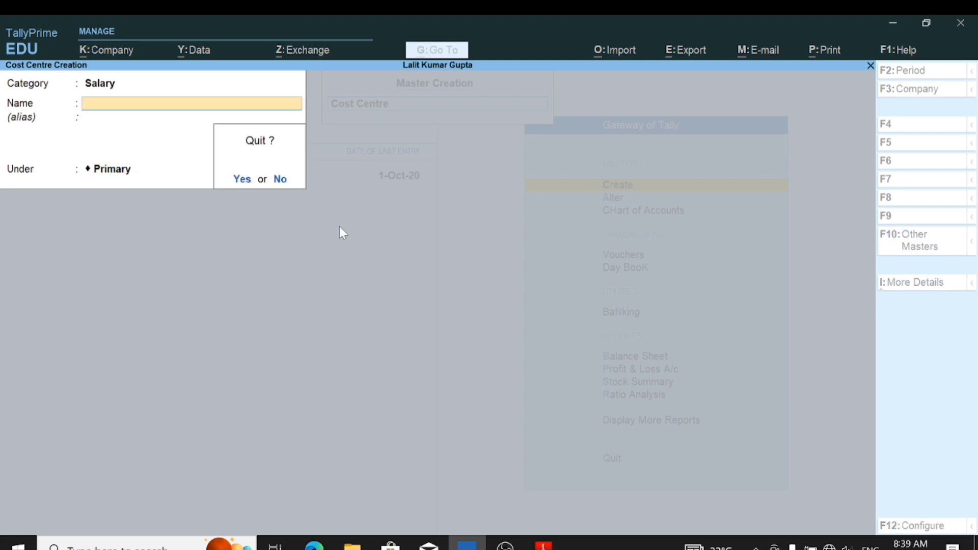
{"action": "key", "text": "Return"}
{"action": "key", "text": "Escape"}
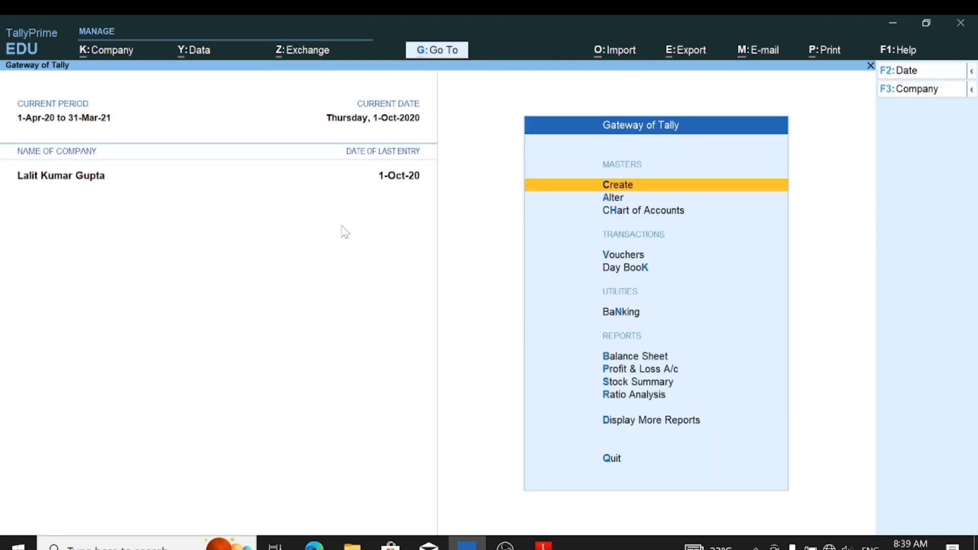
{"action": "key", "text": "Down"}
{"action": "key", "text": "Down"}
{"action": "key", "text": "Down"}
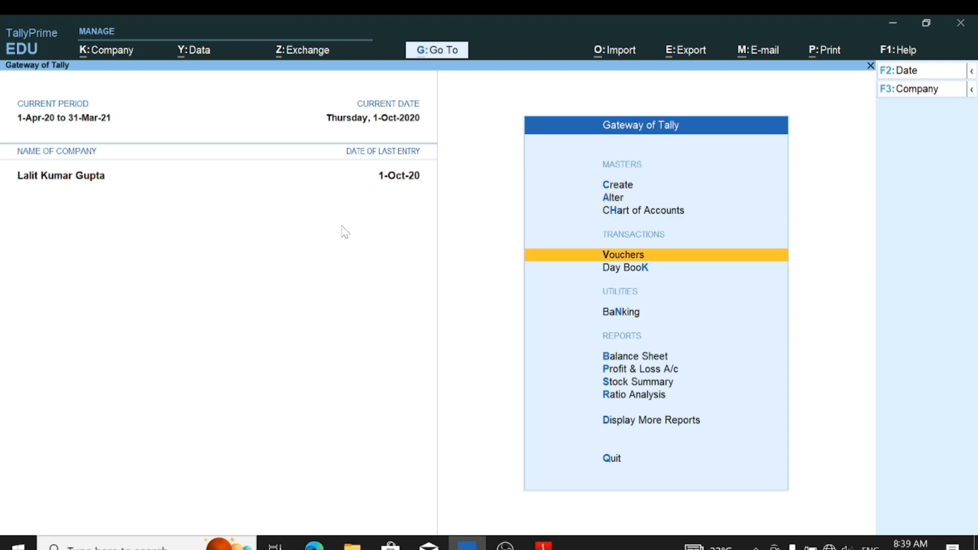
{"action": "key", "text": "Return"}
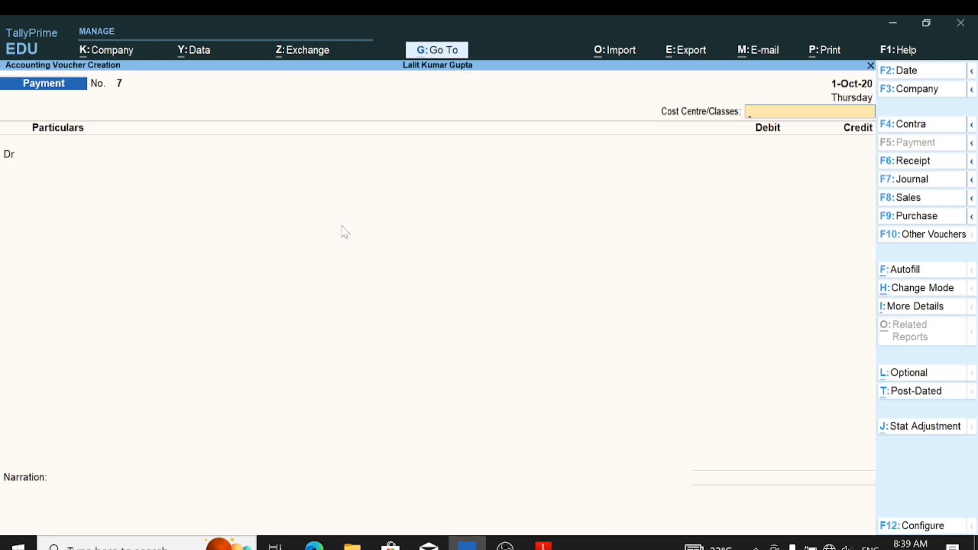
{"action": "key", "text": "Return"}
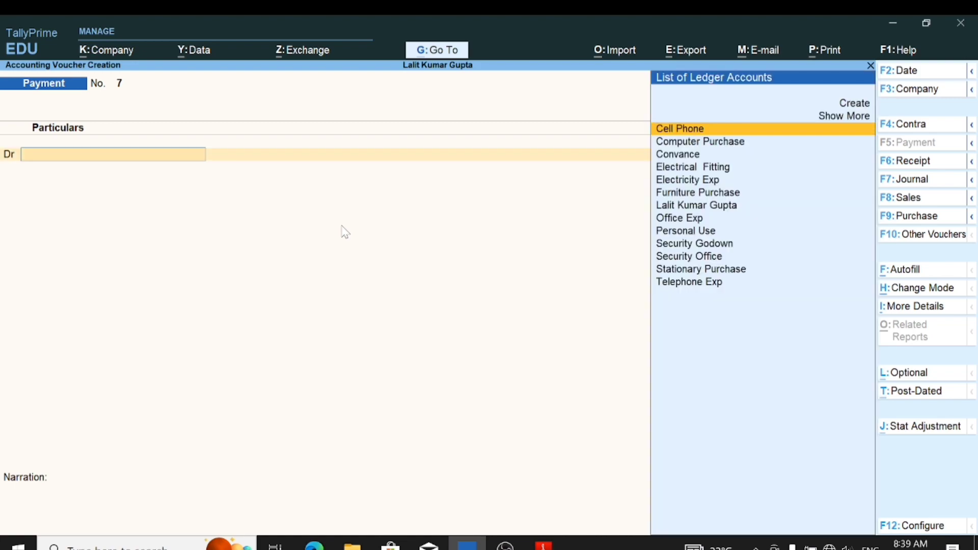
Start a new ledger named Salary Paid under Indirect Expenses with ledger type Not Applicable and cost centres applicable
{"action": "key", "text": "Up"}
{"action": "key", "text": "Up"}
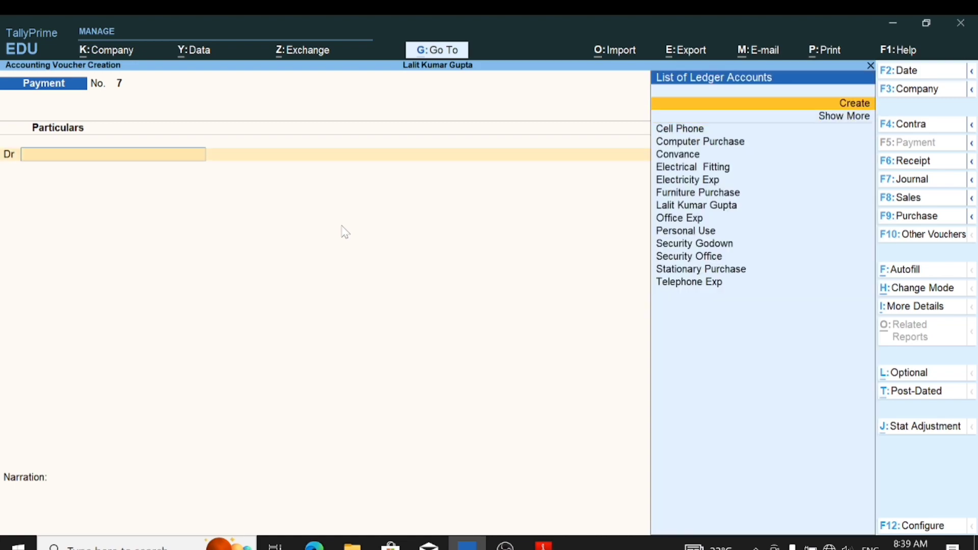
{"action": "key", "text": "Return"}
{"action": "type", "text": "Sala"}
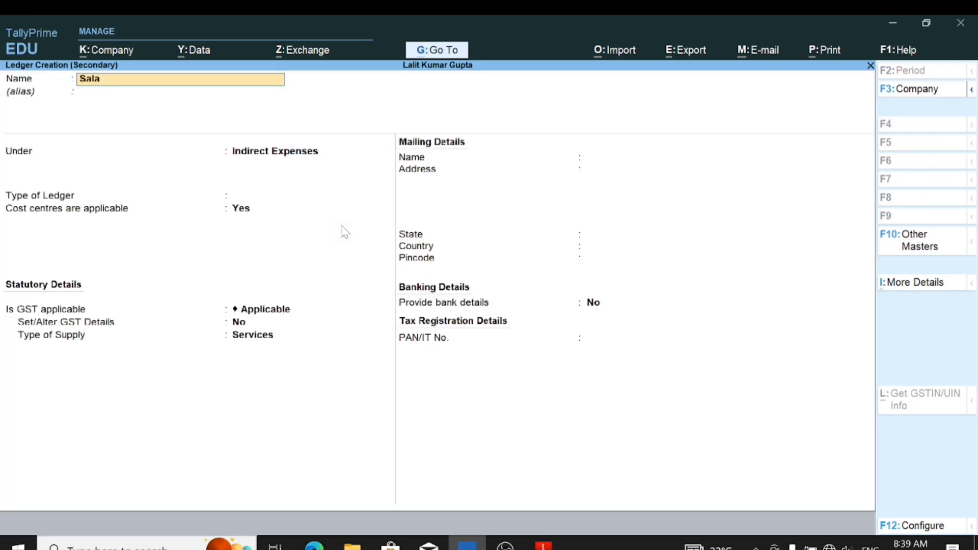
{"action": "type", "text": "ry Paid"}
{"action": "key", "text": "Return"}
{"action": "key", "text": "Return"}
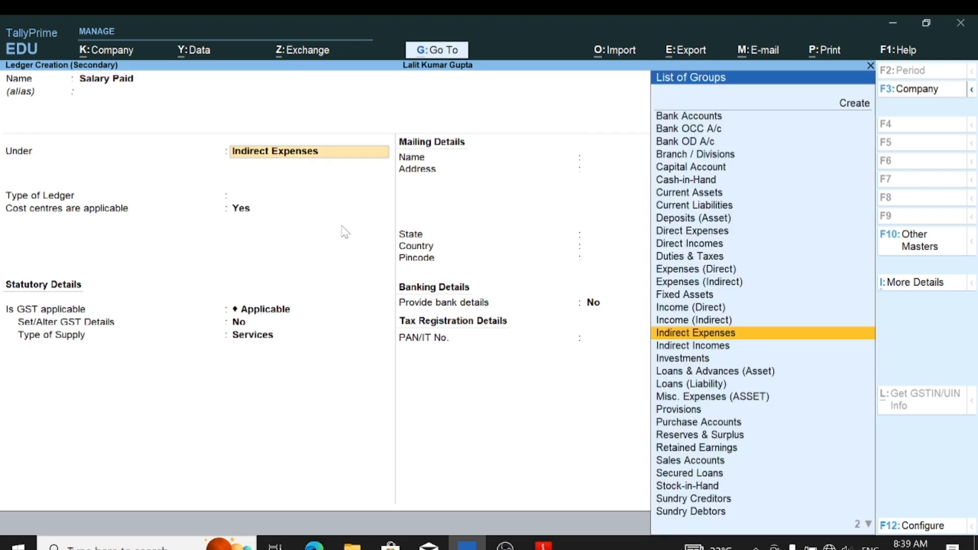
{"action": "key", "text": "Return"}
{"action": "key", "text": "Return"}
{"action": "key", "text": "Return"}
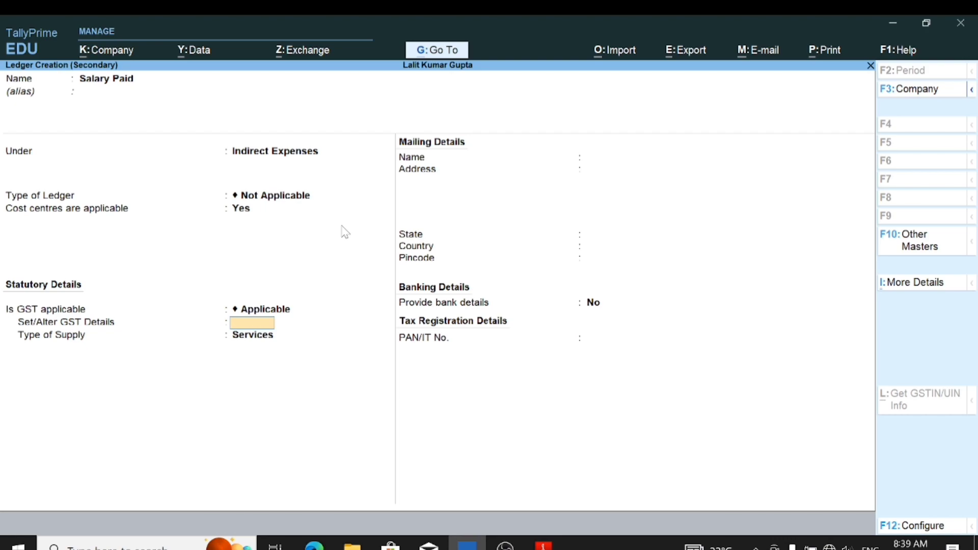
Set GST and assessable value calculation to Not Applicable for the Salary Paid ledger and save it
{"action": "key", "text": "BackSpace"}
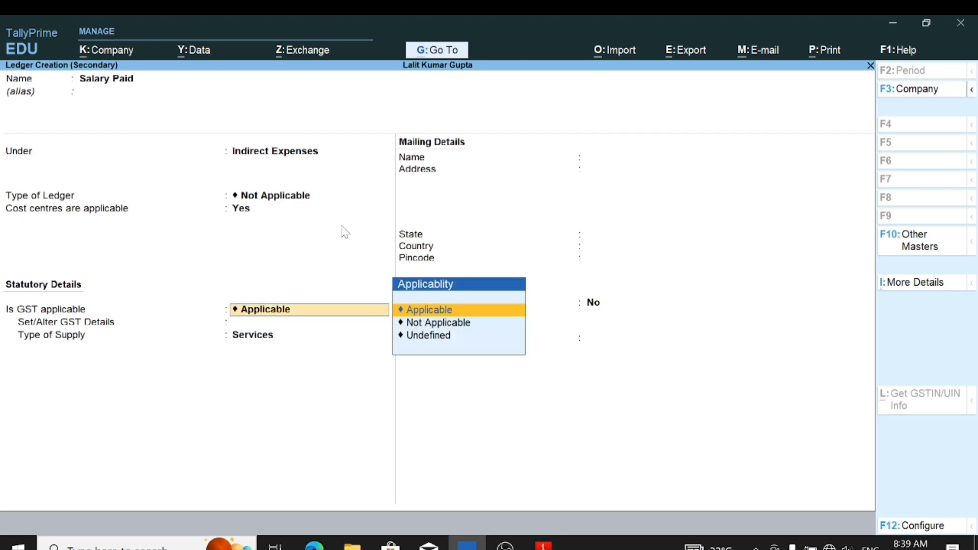
{"action": "key", "text": "Down"}
{"action": "key", "text": "Return"}
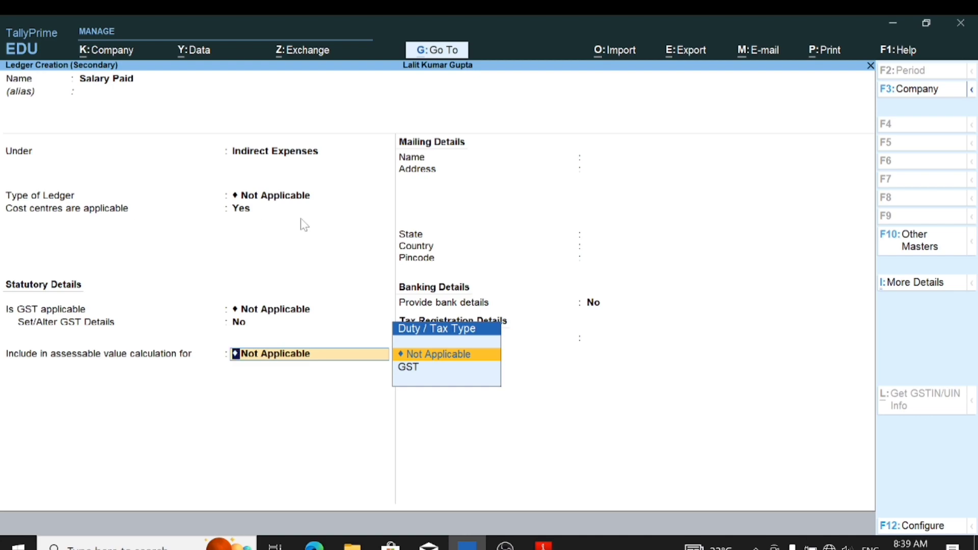
{"action": "key", "text": "Return"}
{"action": "key", "text": "Return"}
{"action": "key", "text": "Return"}
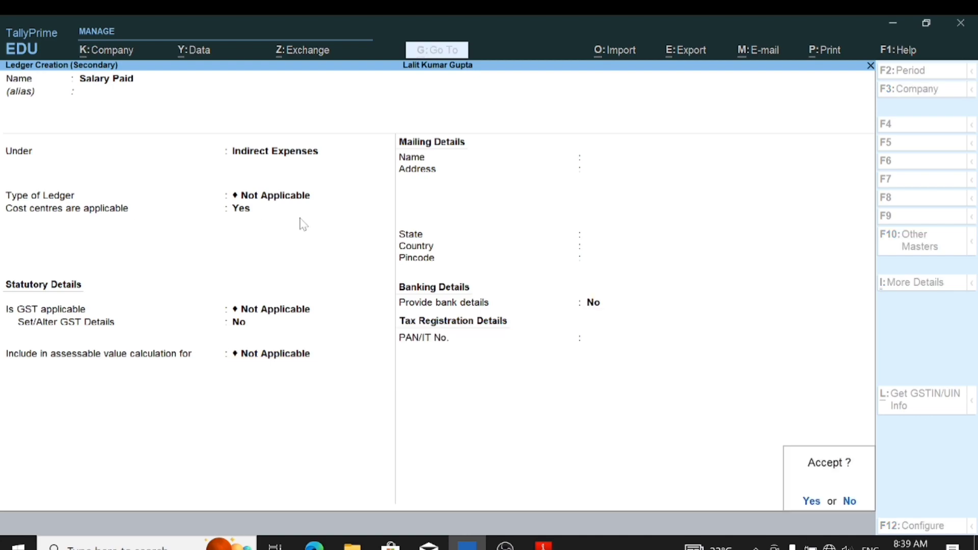
{"action": "key", "text": "Return"}
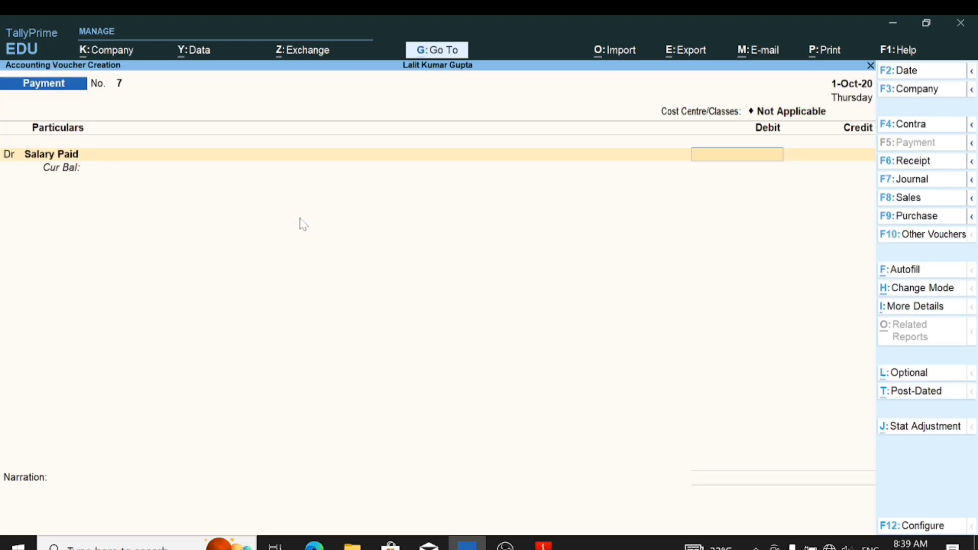
Debit Salary Paid with 6700 and choose Salary as the cost category for its allocation
{"action": "type", "text": "6700"}
{"action": "key", "text": "Return"}
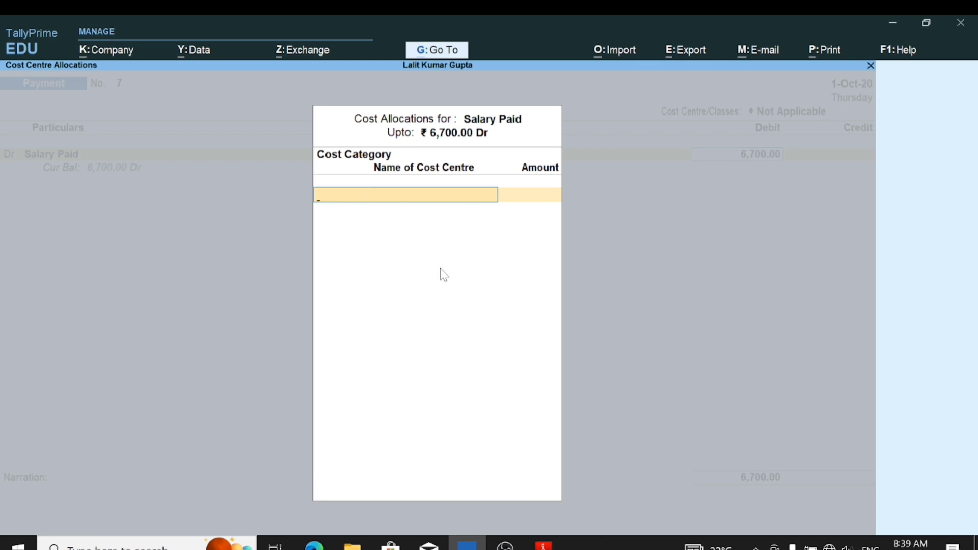
{"action": "key", "text": "space"}
{"action": "type", "text": "Sa"}
{"action": "key", "text": "Return"}
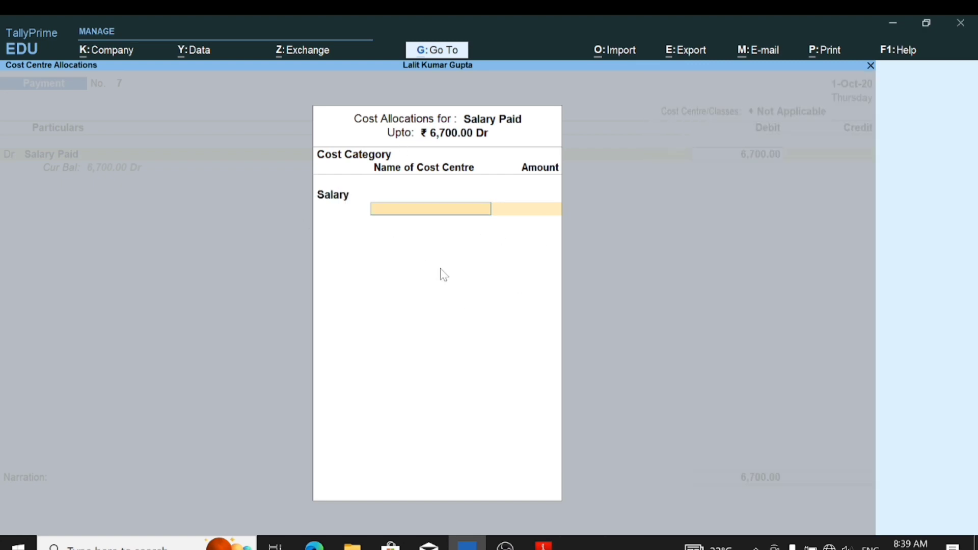
Allocate 2,500 of the salary to the first listed employee's cost centre
{"action": "type", "text": "ma"}
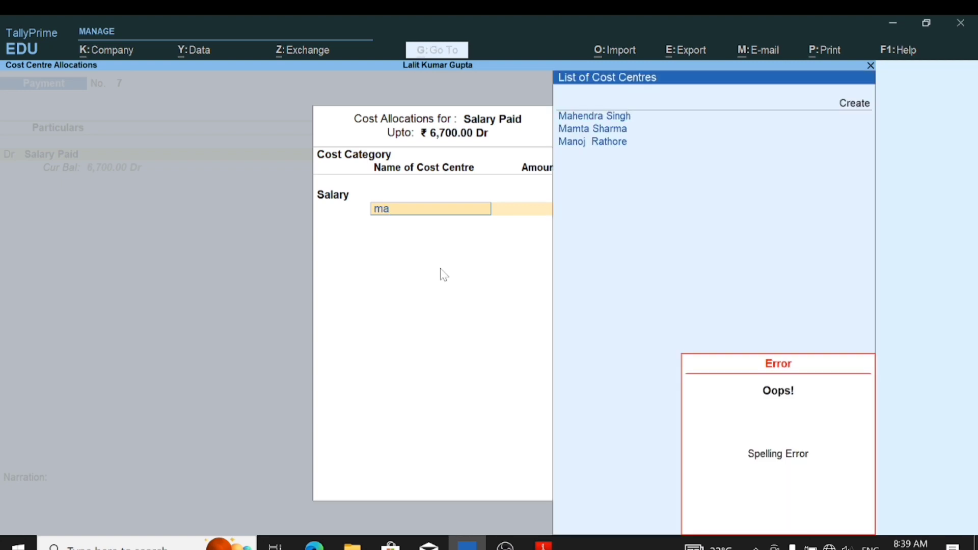
{"action": "key", "text": "Down"}
{"action": "key", "text": "Down"}
{"action": "key", "text": "Return"}
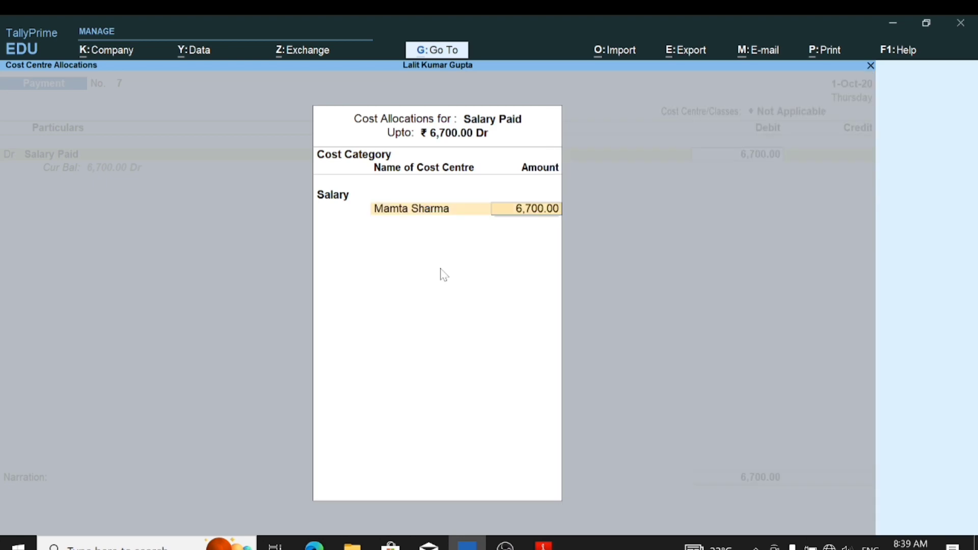
{"action": "type", "text": "2,50"}
{"action": "type", "text": "00"}
{"action": "key", "text": "Return"}
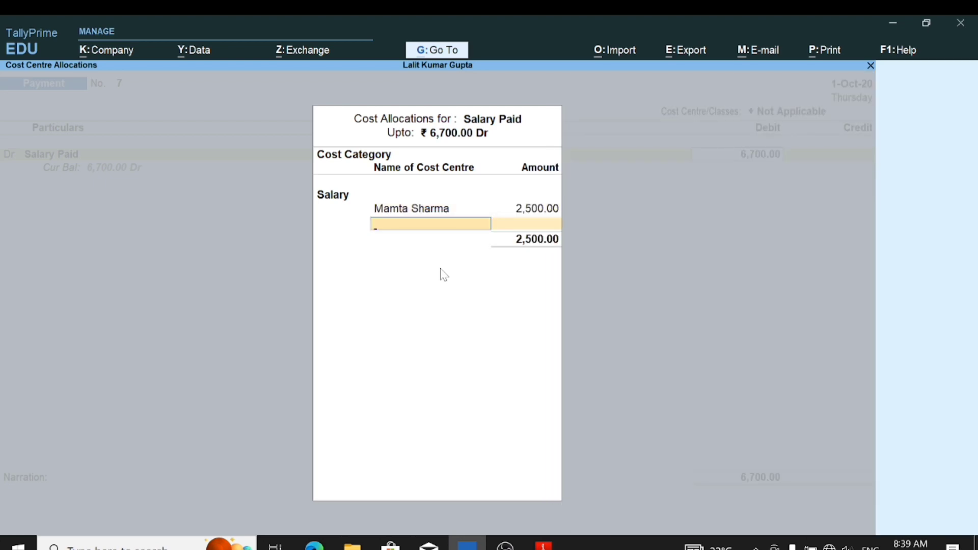
Allocate 1500 of the salary to the second listed employee's cost centre
{"action": "type", "text": "Ra"}
{"action": "key", "text": "Return"}
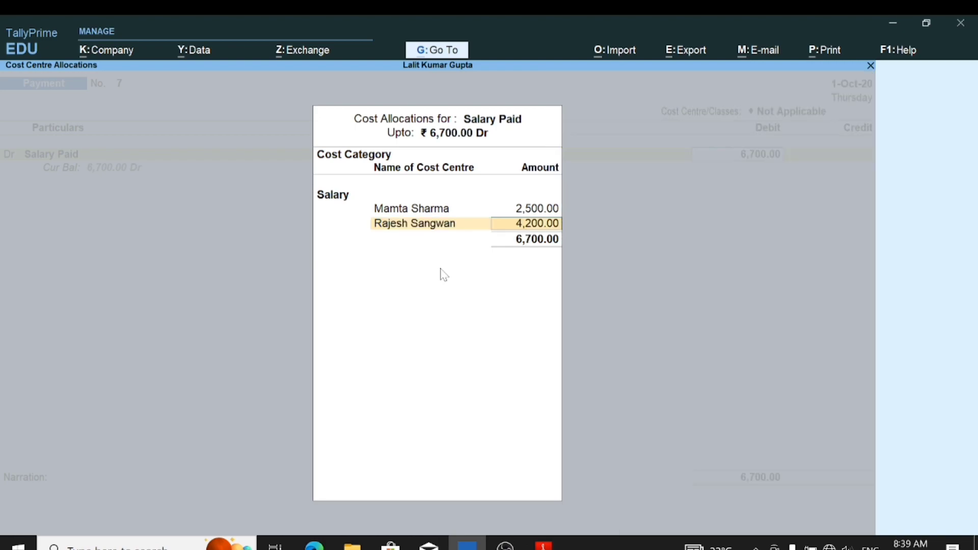
{"action": "type", "text": "1500"}
{"action": "key", "text": "Return"}
Add the fourth listed employee's cost centre as the third allocation line with an amount of 1500
{"action": "type", "text": "Mah"}
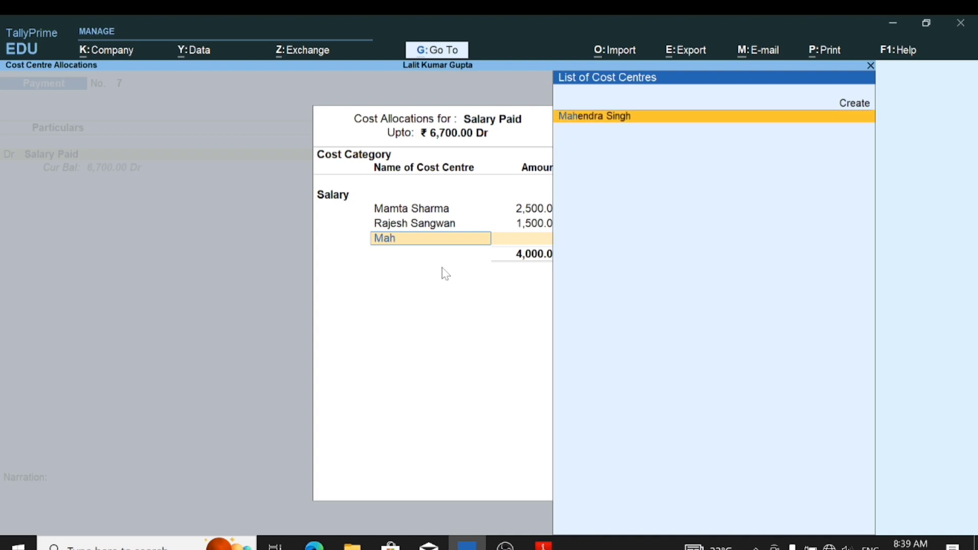
{"action": "key", "text": "Return"}
{"action": "type", "text": "2"}
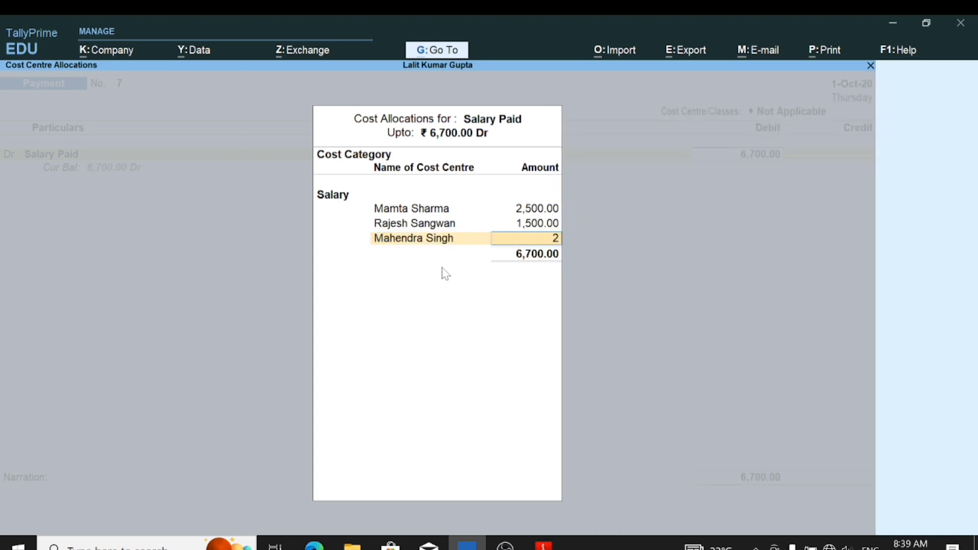
{"action": "key", "text": "BackSpace"}
{"action": "type", "text": "1500"}
{"action": "key", "text": "Return"}
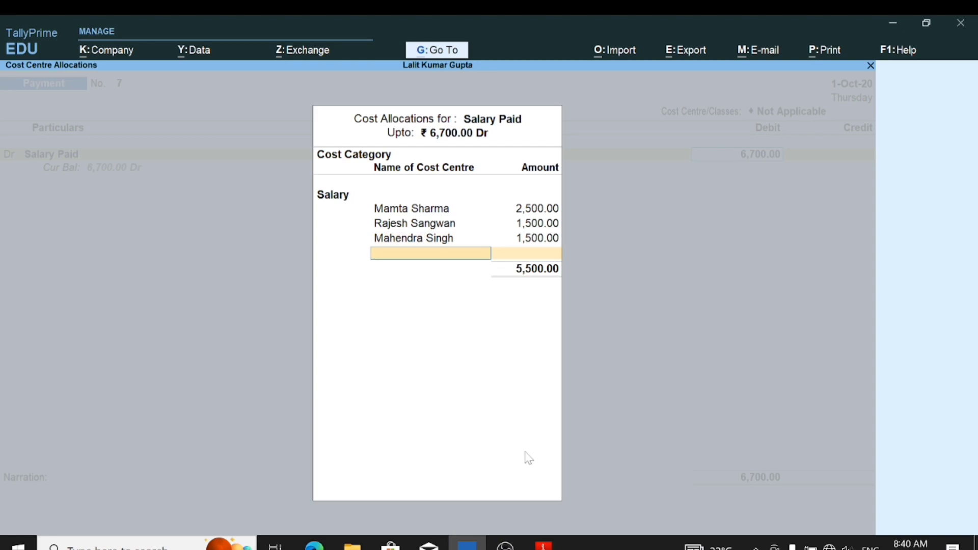
Check the salary breakdown in the case study and change the third allocation line to the third listed employee's cost centre
{"action": "left_click", "coordinate": [544, 544]}
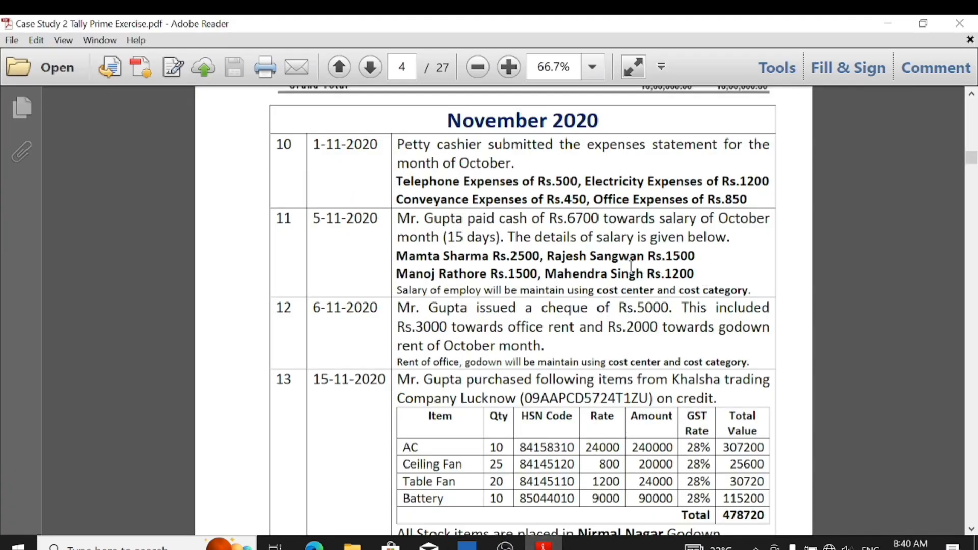
{"action": "left_click", "coordinate": [466, 544]}
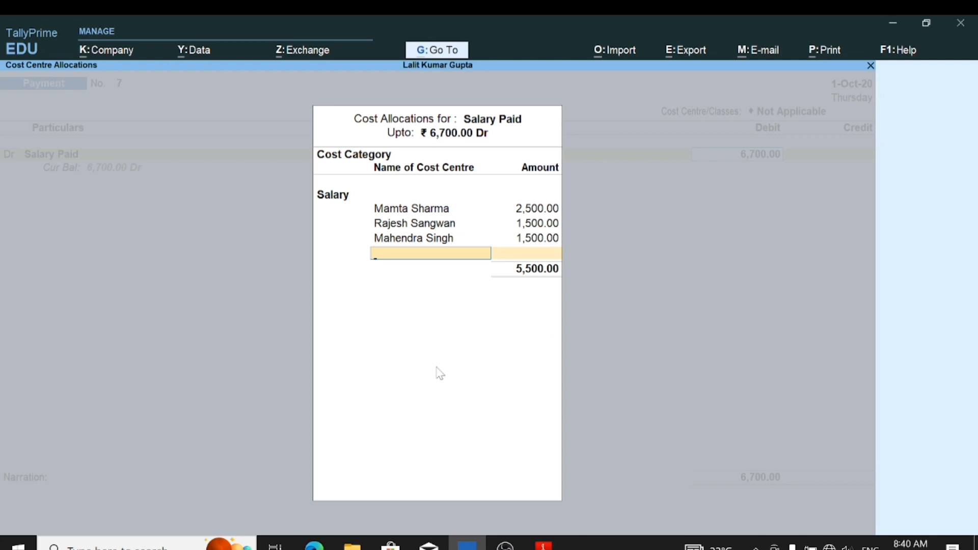
{"action": "type", "text": "Mah"}
{"action": "key", "text": "BackSpace"}
{"action": "key", "text": "BackSpace"}
{"action": "key", "text": "BackSpace"}
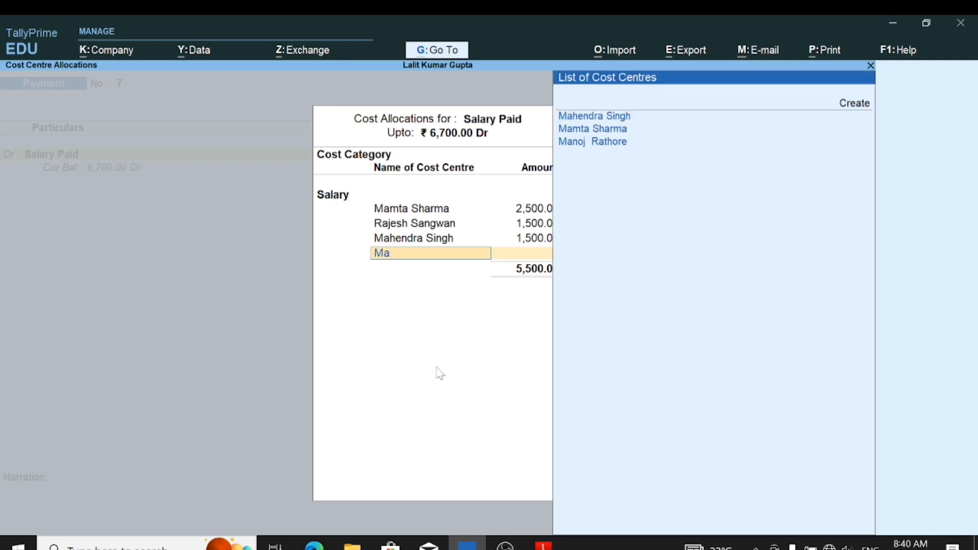
{"action": "key", "text": "BackSpace"}
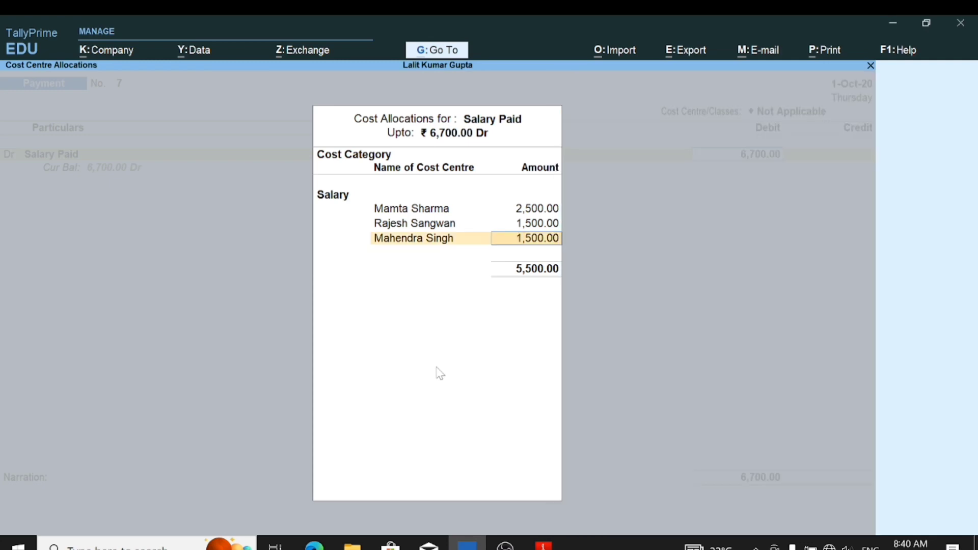
{"action": "key", "text": "BackSpace"}
{"action": "type", "text": "Ma"}
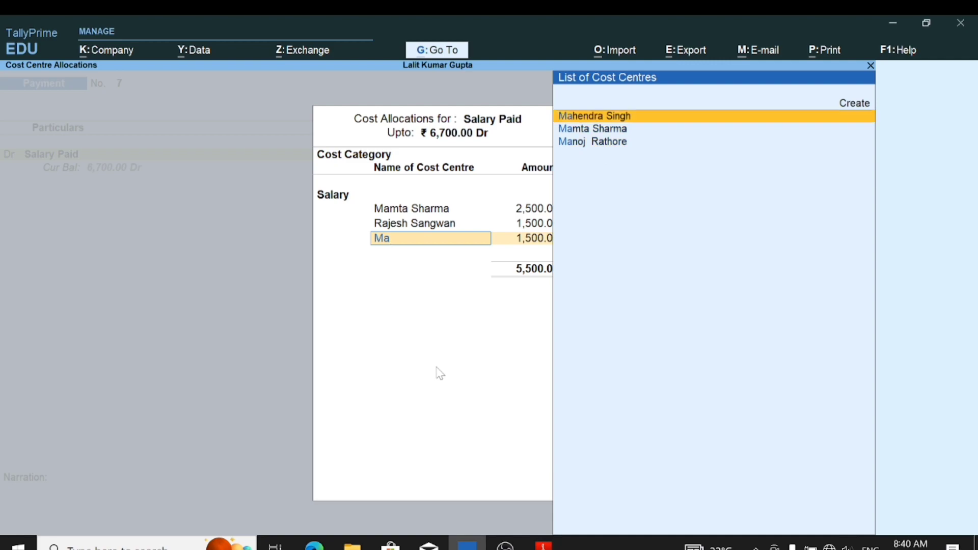
{"action": "key", "text": "Down"}
{"action": "key", "text": "Down"}
{"action": "key", "text": "Return"}
{"action": "key", "text": "Return"}
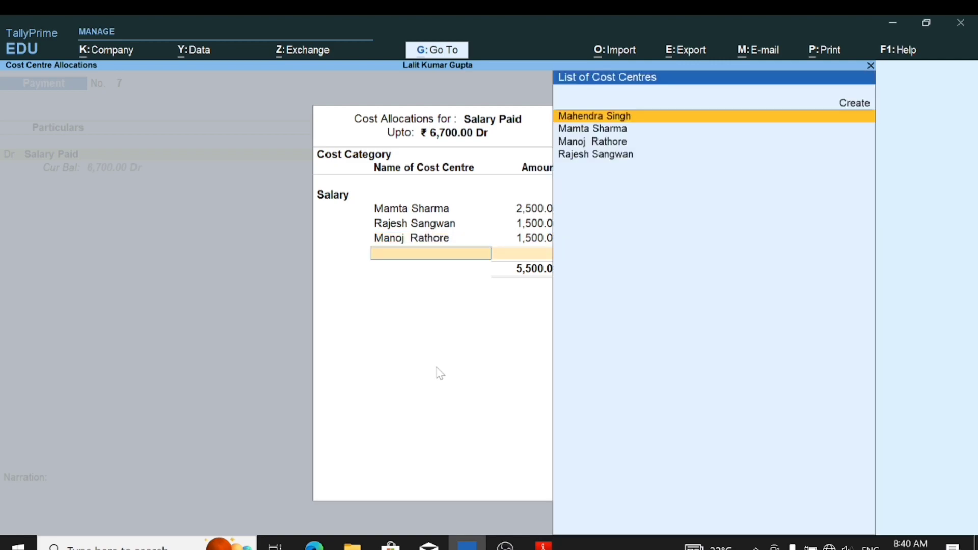
Allocate 1,200 of the salary to the fourth listed employee's cost centre and complete the cost allocations
{"action": "type", "text": "Mah"}
{"action": "key", "text": "Return"}
{"action": "key", "text": "Return"}
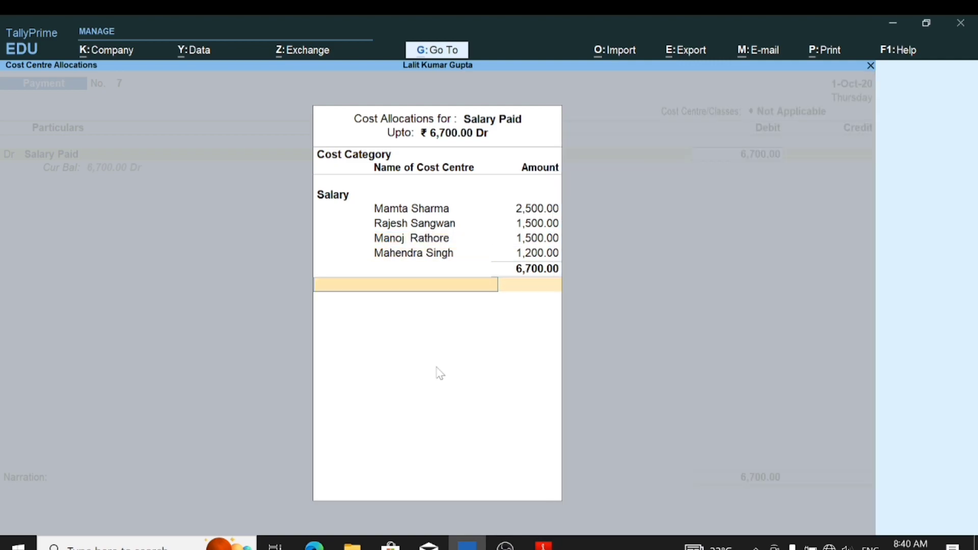
{"action": "key", "text": "Return"}
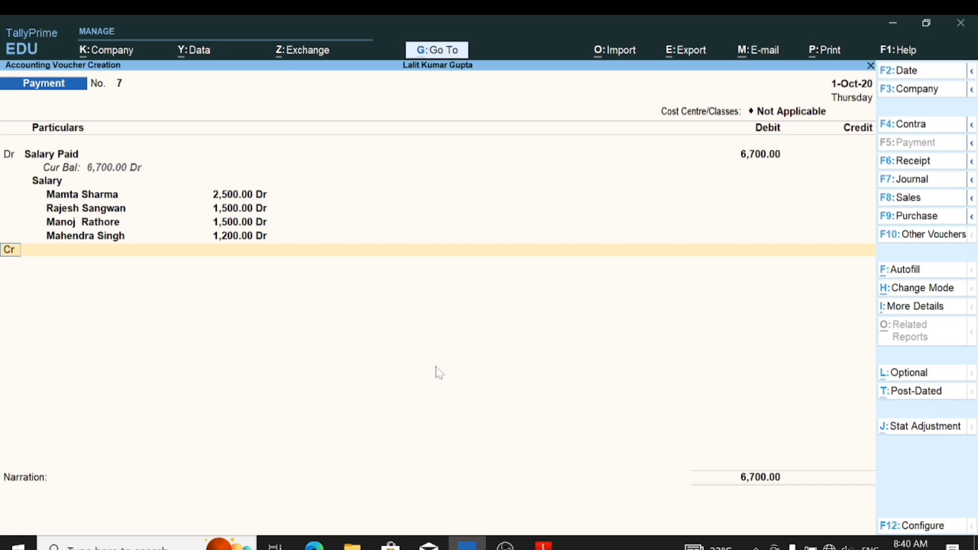
Check the payment mode in the case study, credit Cash with 6,700 and save the salary payment without a narration
{"action": "key", "text": "Return"}
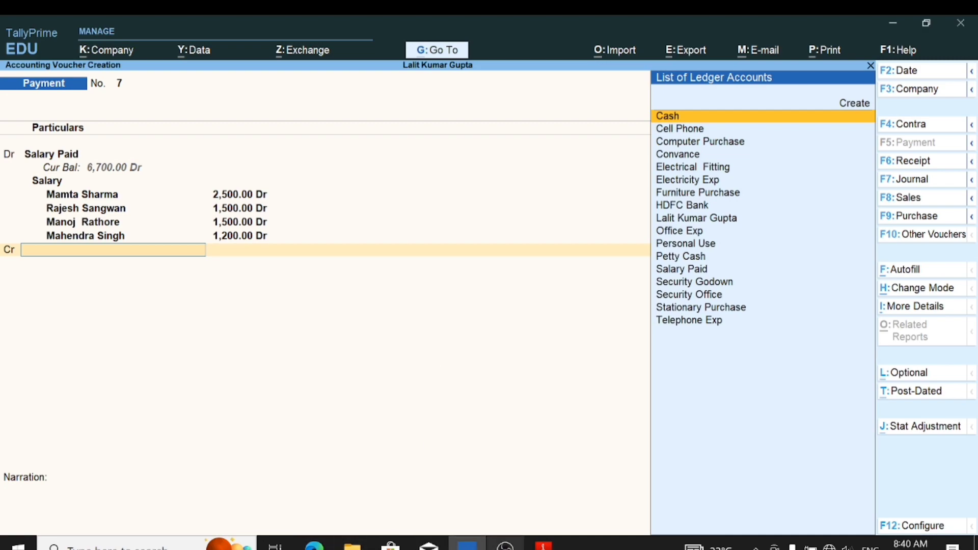
{"action": "left_click", "coordinate": [544, 547]}
{"action": "left_click_drag", "start_coordinate": [467, 219], "coordinate": [546, 219]}
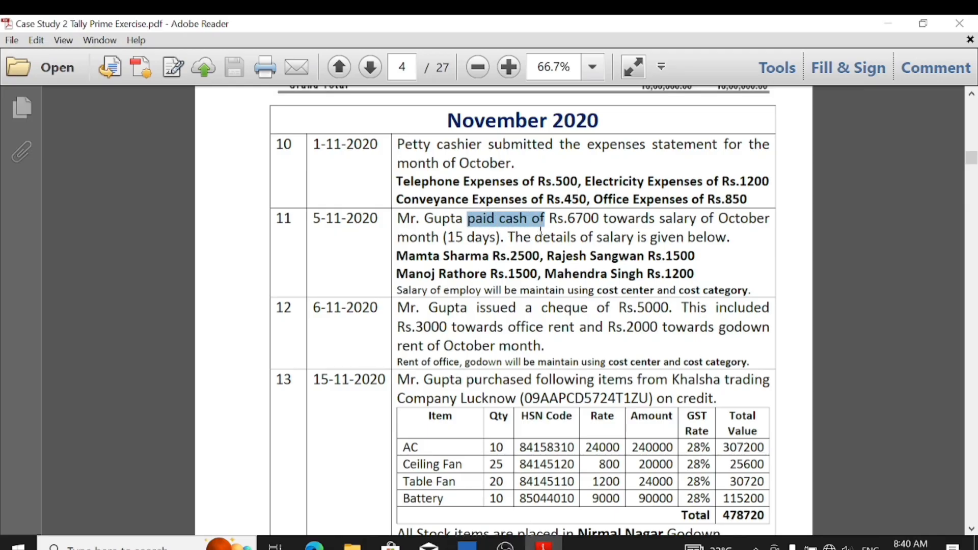
{"action": "left_click", "coordinate": [466, 546]}
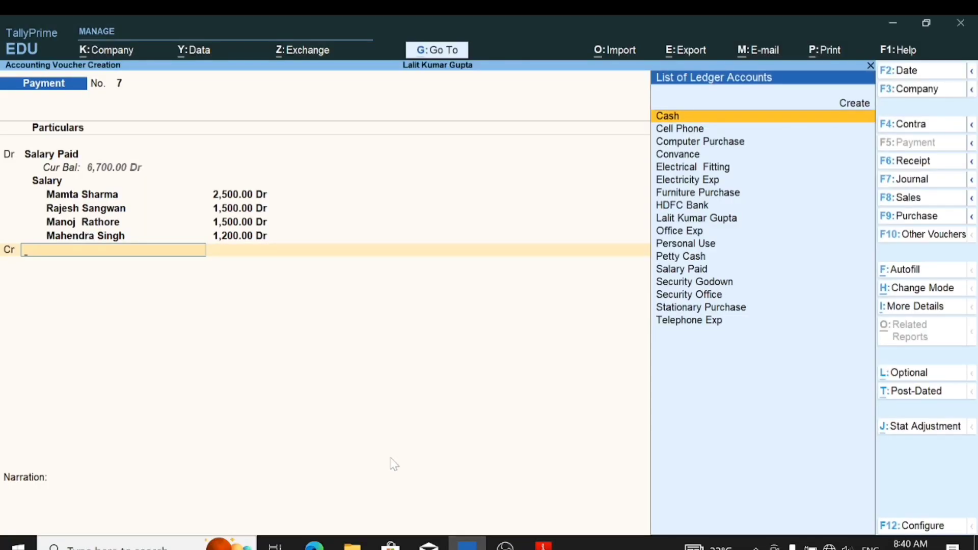
{"action": "key", "text": "Return"}
{"action": "key", "text": "Return"}
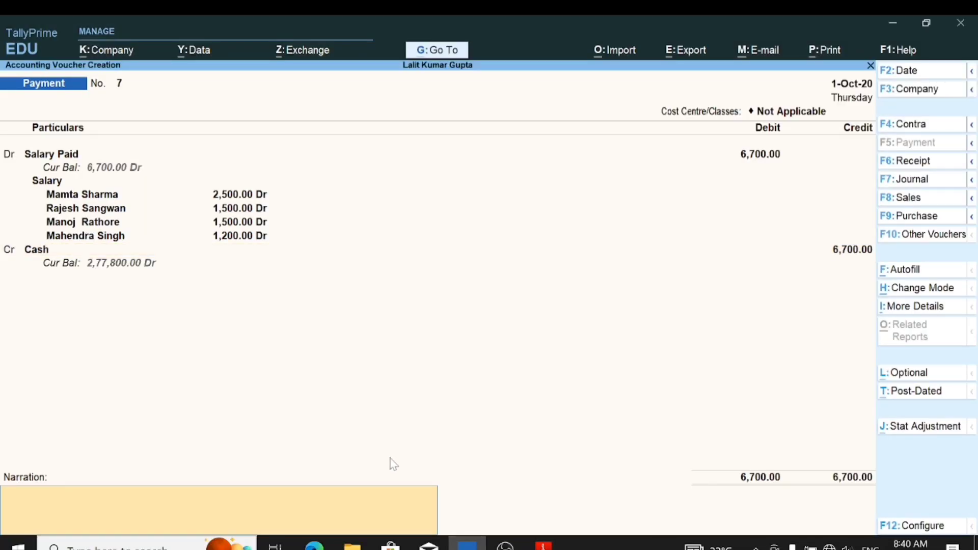
{"action": "key", "text": "Return"}
{"action": "key", "text": "Return"}
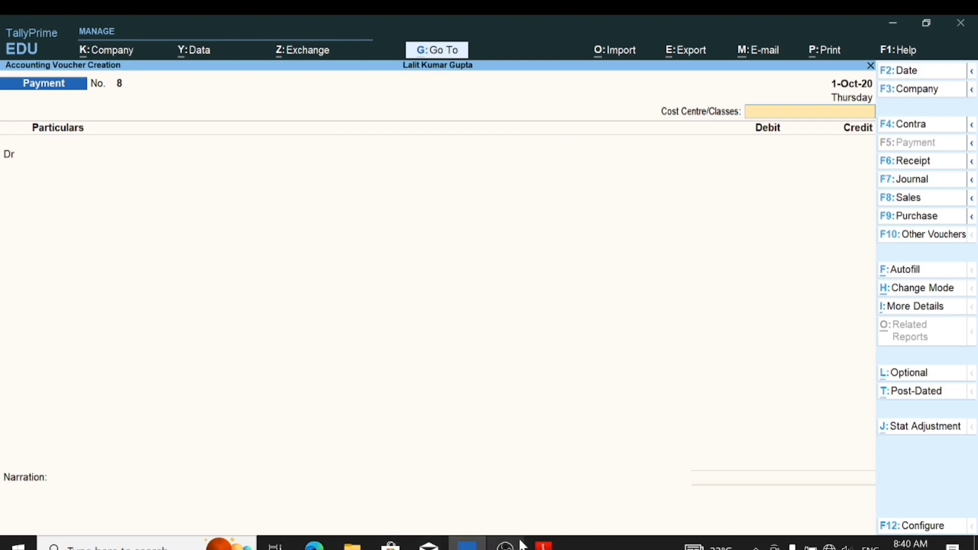
Examine transaction 12 in the case study PDF for the rent payment's date, mode, amounts and cost centre requirements
{"action": "left_click", "coordinate": [545, 545]}
{"action": "scroll", "coordinate": [459, 308], "scroll_direction": "down", "scroll_amount": 1}
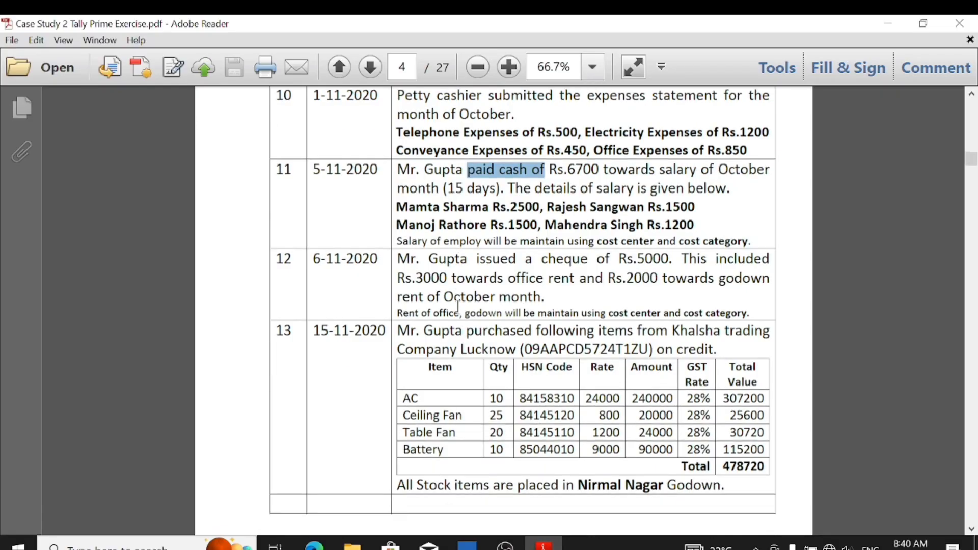
{"action": "left_click_drag", "start_coordinate": [569, 242], "coordinate": [635, 286]}
{"action": "left_click", "coordinate": [581, 306]}
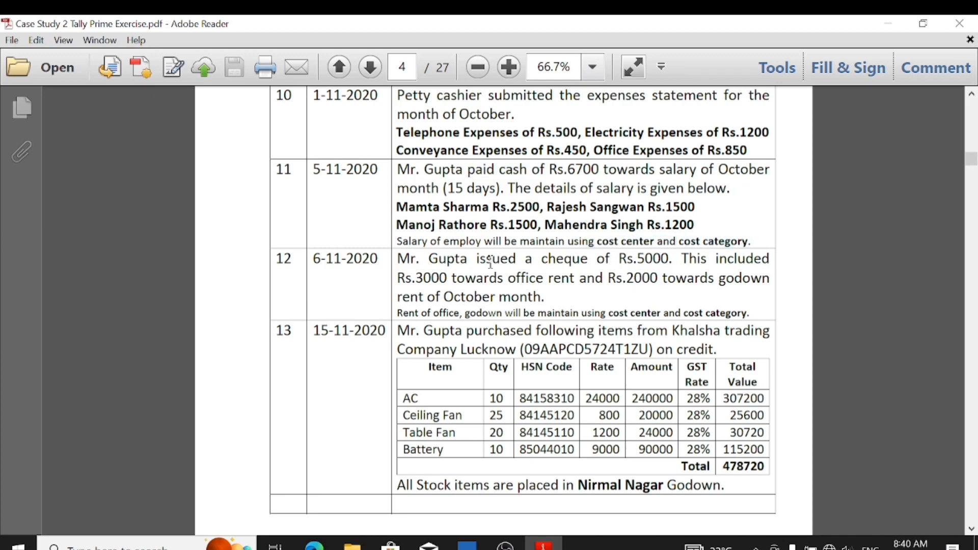
{"action": "scroll", "coordinate": [489, 262], "scroll_direction": "down", "scroll_amount": 2}
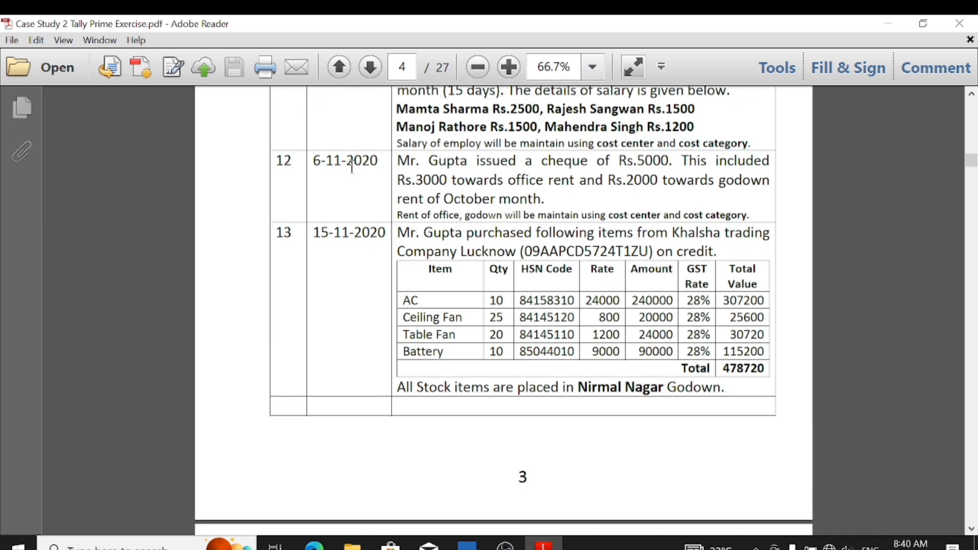
{"action": "left_click_drag", "start_coordinate": [400, 162], "coordinate": [604, 181]}
{"action": "left_click", "coordinate": [668, 176]}
{"action": "left_click_drag", "start_coordinate": [473, 214], "coordinate": [668, 220]}
{"action": "left_click", "coordinate": [560, 263]}
{"action": "left_click_drag", "start_coordinate": [582, 215], "coordinate": [748, 217]}
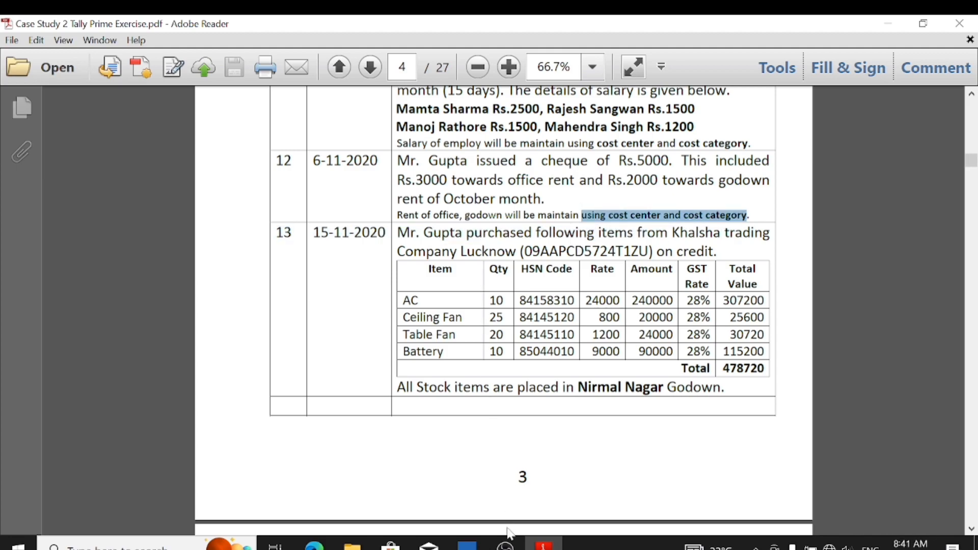
Return to TallyPrime, leave the blank payment voucher and open the creation form for a cost category
{"action": "left_click", "coordinate": [470, 544]}
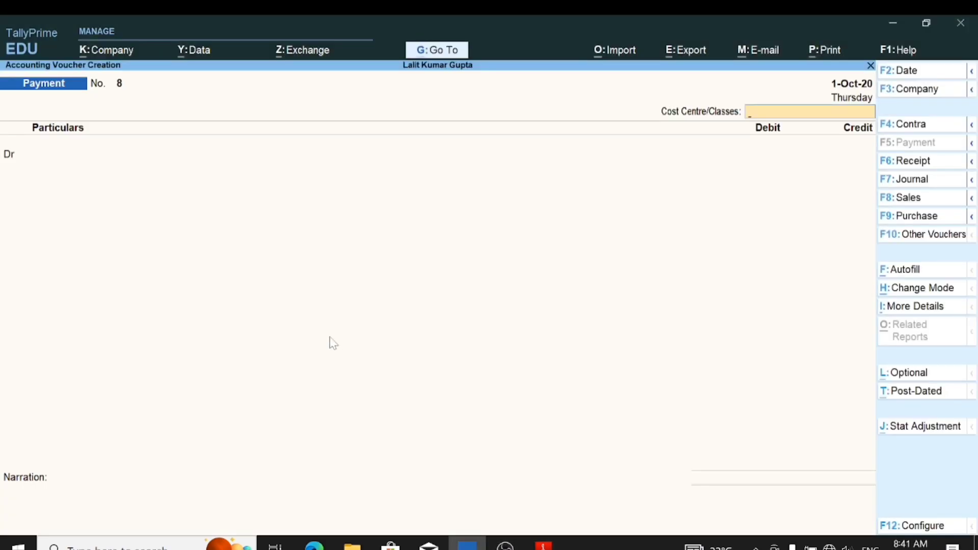
{"action": "key", "text": "Escape"}
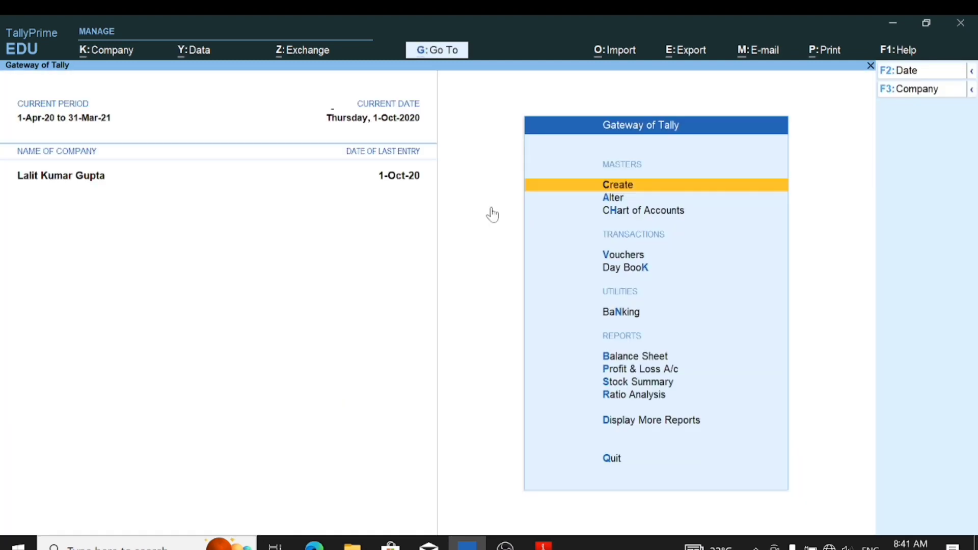
{"action": "key", "text": "Return"}
{"action": "key", "text": "Up"}
{"action": "key", "text": "Up"}
{"action": "key", "text": "Return"}
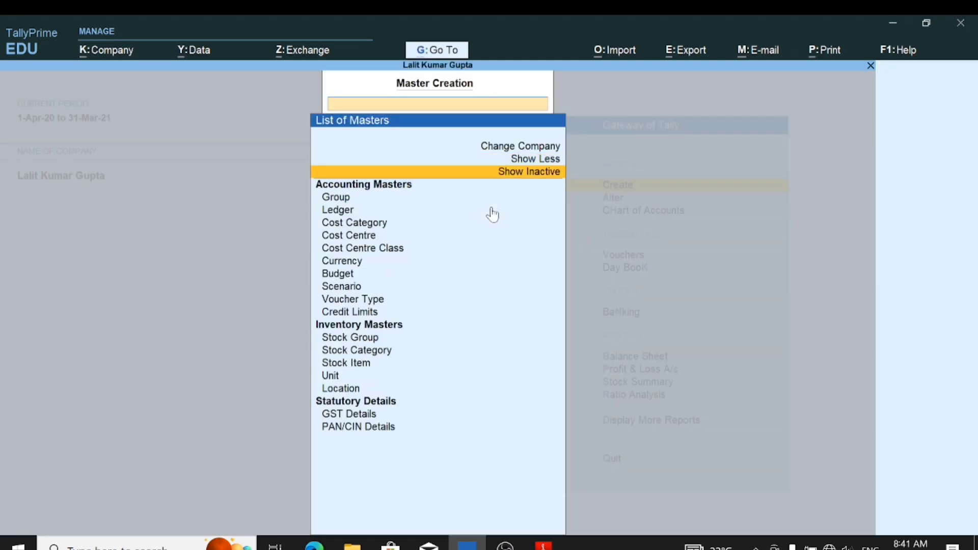
{"action": "key", "text": "Down"}
{"action": "key", "text": "Down"}
{"action": "key", "text": "Down"}
{"action": "key", "text": "Return"}
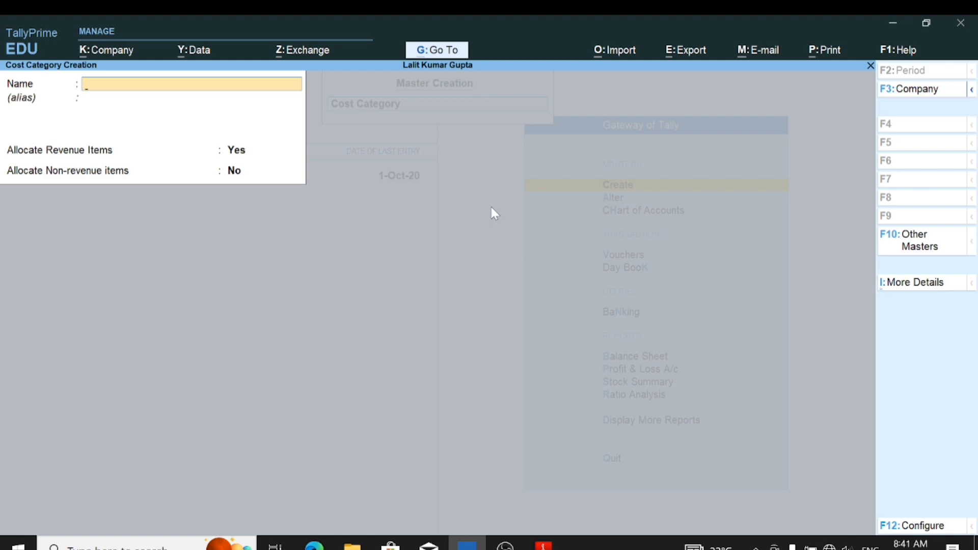
Create a cost category named Rent Paid and leave the creation form
{"action": "type", "text": "Rewnt"}
{"action": "key", "text": "BackSpace"}
{"action": "key", "text": "BackSpace"}
{"action": "type", "text": "nt Paid"}
{"action": "key", "text": "Return"}
{"action": "key", "text": "Return"}
{"action": "key", "text": "Return"}
{"action": "key", "text": "y"}
{"action": "key", "text": "Escape"}
Create a cost centre named Office Rent in the Rent Paid category, under Primary
{"action": "key", "text": "Down"}
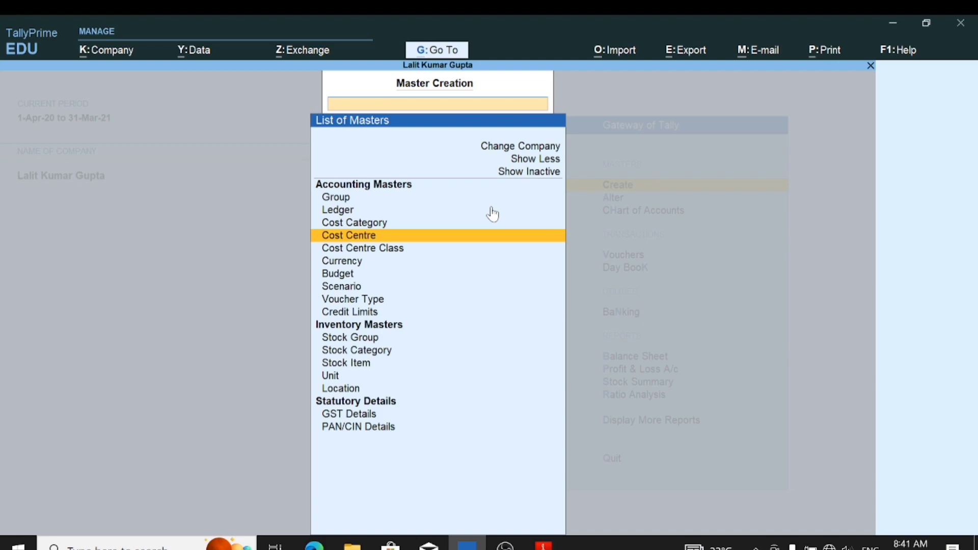
{"action": "key", "text": "Return"}
{"action": "key", "text": "BackSpace"}
{"action": "type", "text": "R"}
{"action": "key", "text": "Return"}
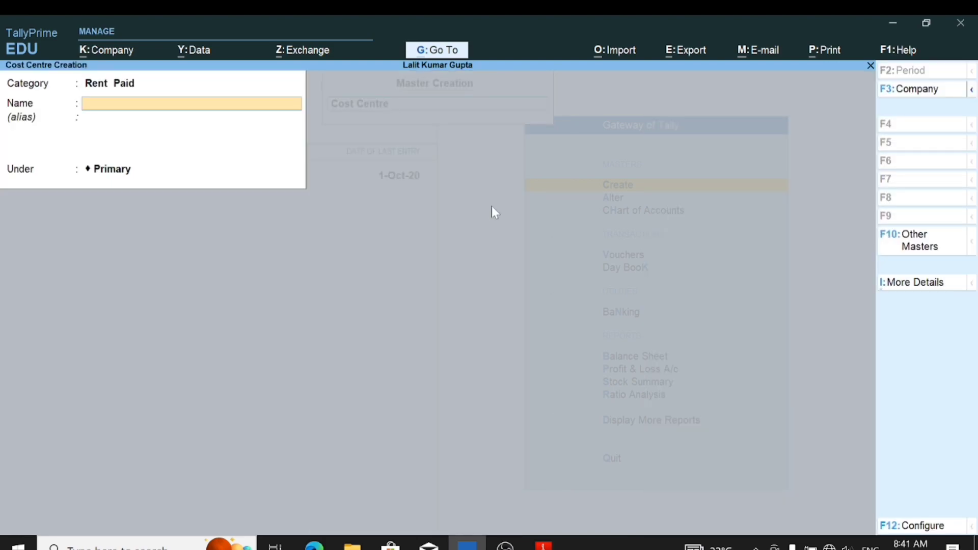
{"action": "type", "text": "Officerent"}
{"action": "key", "text": "BackSpace"}
{"action": "key", "text": "BackSpace"}
{"action": "key", "text": "BackSpace"}
{"action": "key", "text": "BackSpace"}
{"action": "type", "text": "Rent"}
{"action": "key", "text": "Return"}
{"action": "key", "text": "Return"}
{"action": "key", "text": "Return"}
{"action": "key", "text": "Return"}
Create a second cost centre named Godown Rent in the Rent Paid category, under Primary, and leave the creation form
{"action": "type", "text": "Godownrent Rent"}
{"action": "key", "text": "BackSpace"}
{"action": "key", "text": "BackSpace"}
{"action": "key", "text": "BackSpace"}
{"action": "key", "text": "BackSpace"}
{"action": "type", "text": "Remntt"}
{"action": "key", "text": "Return"}
{"action": "key", "text": "Return"}
{"action": "key", "text": "Return"}
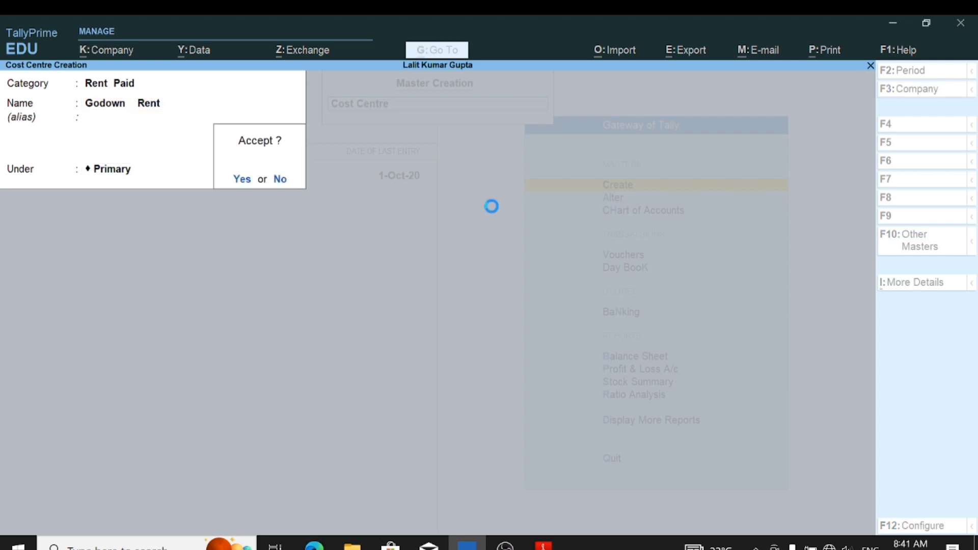
{"action": "key", "text": "Return"}
{"action": "key", "text": "Escape"}
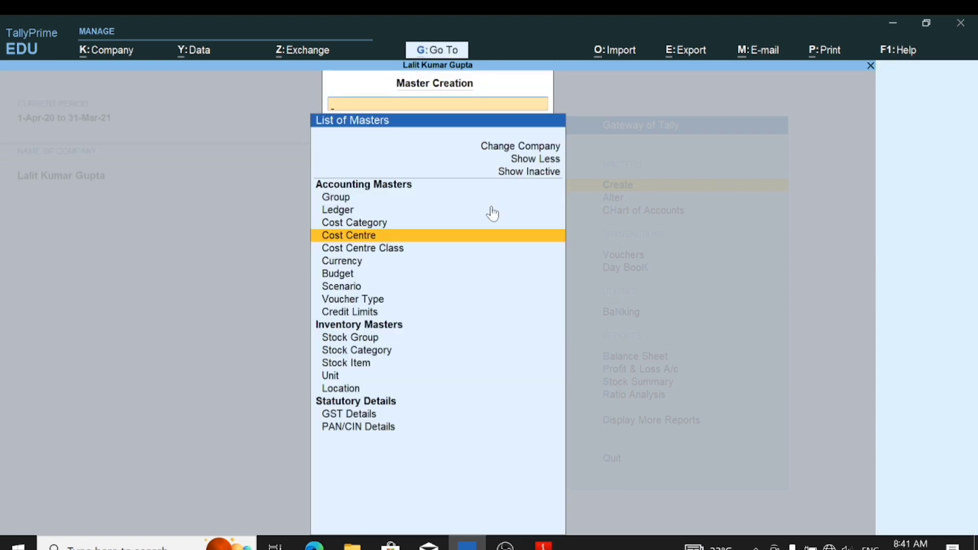
Open a new payment voucher and start creating a new ledger for its debit entry
{"action": "key", "text": "Escape"}
{"action": "key", "text": "Down"}
{"action": "key", "text": "Down"}
{"action": "key", "text": "Down"}
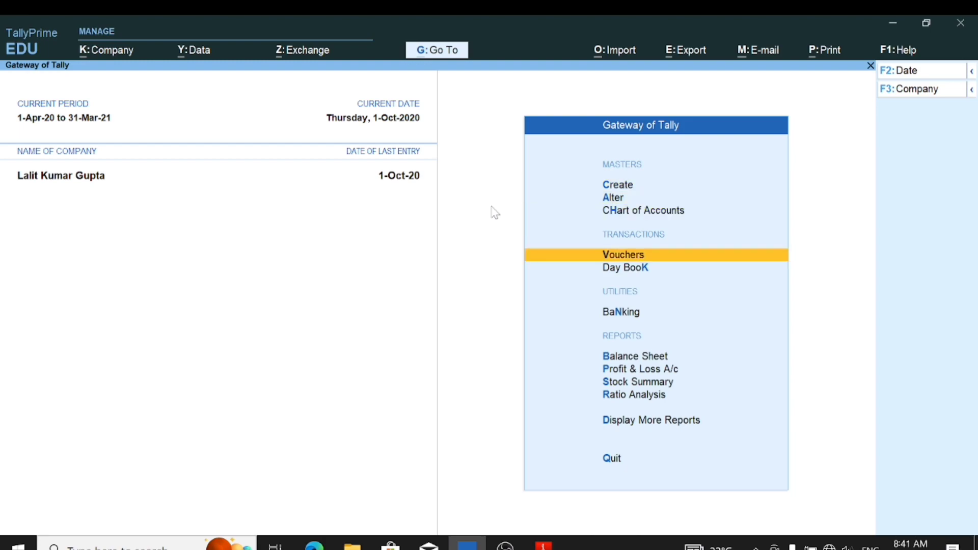
{"action": "key", "text": "Return"}
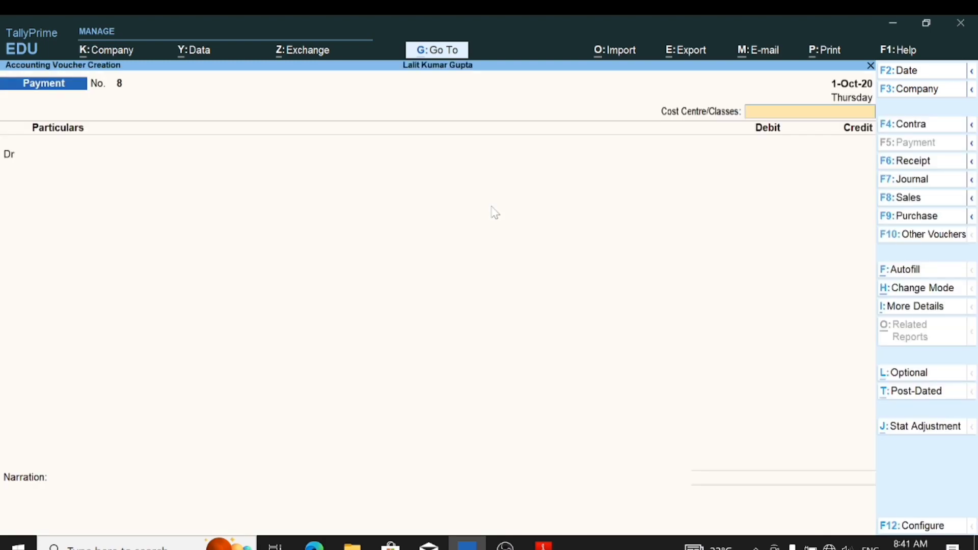
{"action": "key", "text": "Return"}
{"action": "key", "text": "Up"}
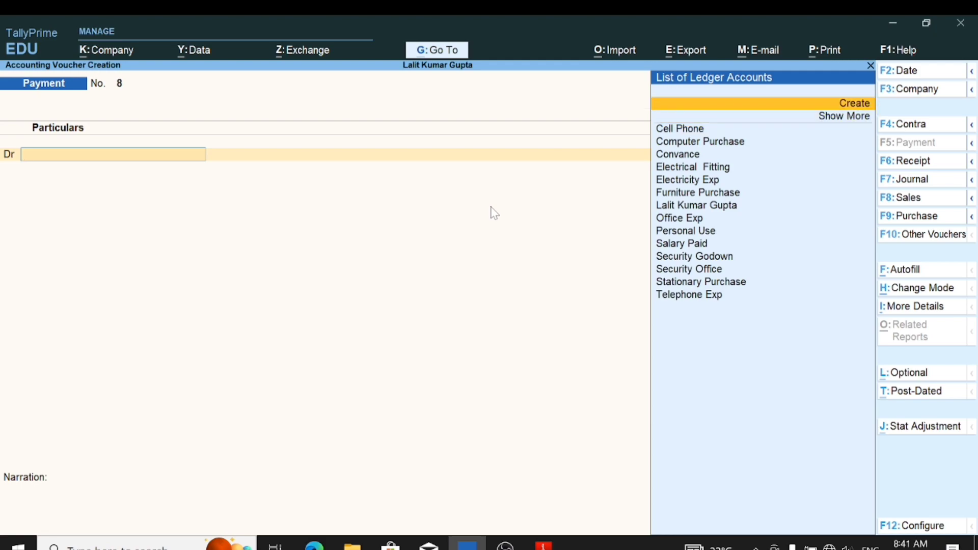
{"action": "key", "text": "Return"}
Name the ledger Rent Paid under Indirect Expenses, with ledger type Not Applicable and cost centres applicable
{"action": "type", "text": "Re"}
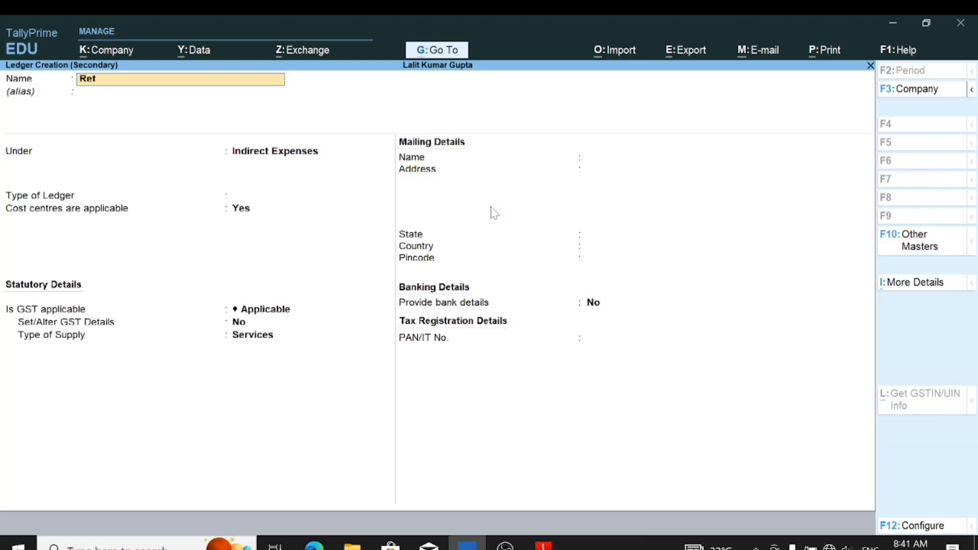
{"action": "type", "text": "ntpa"}
{"action": "type", "text": " Paid"}
{"action": "key", "text": "Return"}
{"action": "key", "text": "BackSpace"}
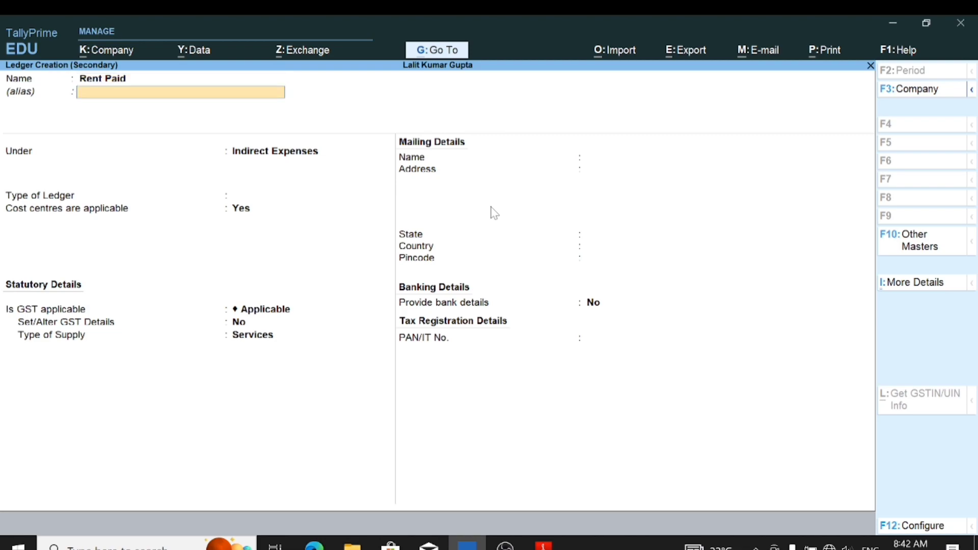
{"action": "key", "text": "Return"}
{"action": "key", "text": "Return"}
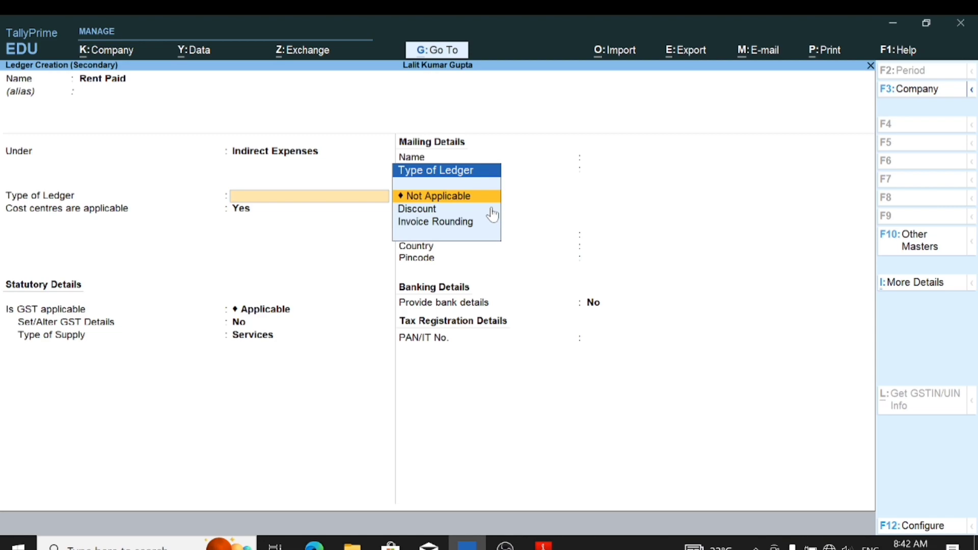
{"action": "key", "text": "Return"}
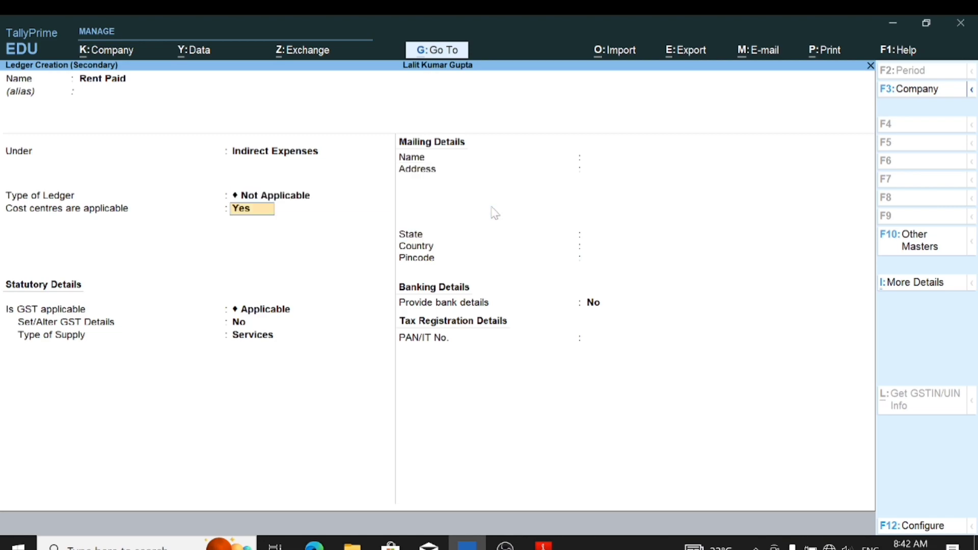
{"action": "key", "text": "Return"}
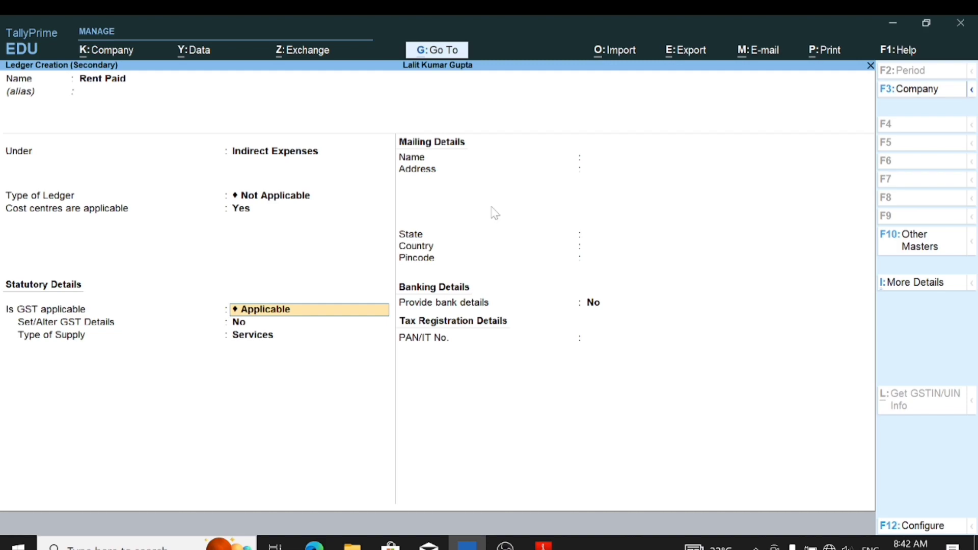
Set GST applicability of the Rent Paid ledger to Not Applicable
{"action": "key", "text": "BackSpace"}
{"action": "key", "text": "Down"}
{"action": "key", "text": "Down"}
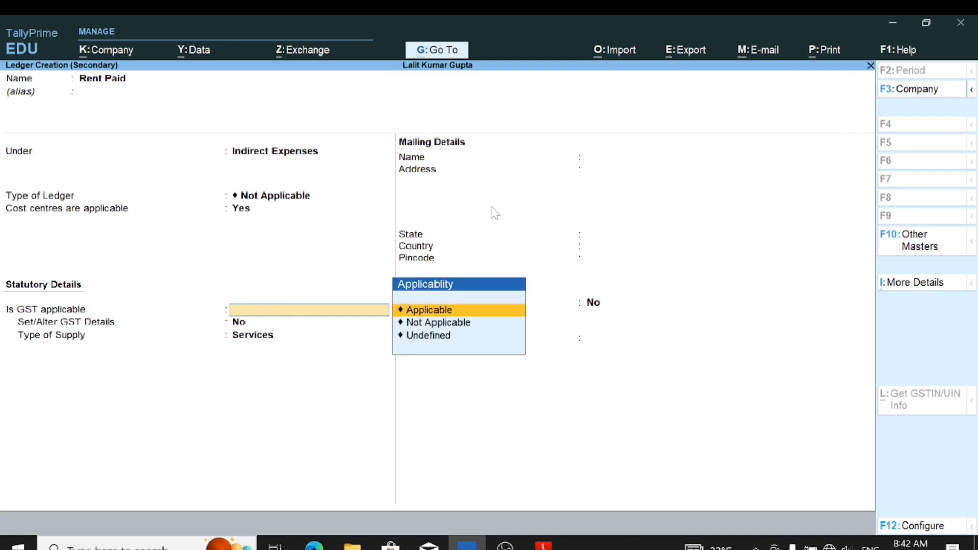
{"action": "key", "text": "Return"}
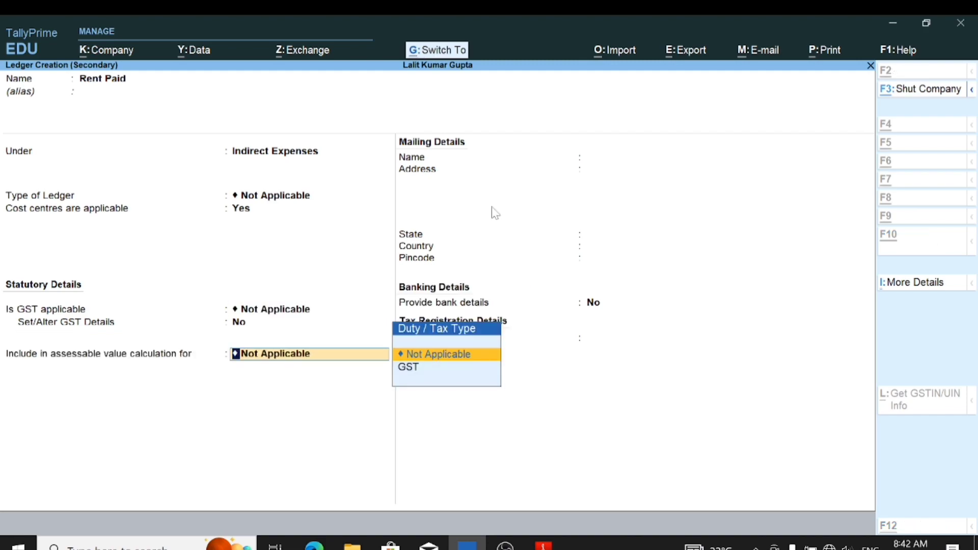
Save the Rent Paid ledger and enter 5000 as its debit amount in the payment voucher
{"action": "key", "text": "ctrl+a"}
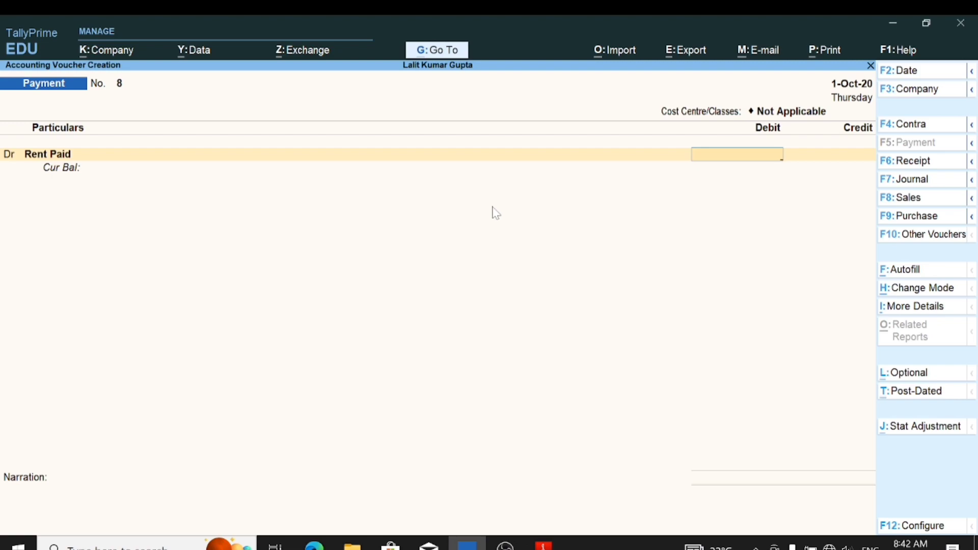
{"action": "type", "text": "5000"}
{"action": "key", "text": "Return"}
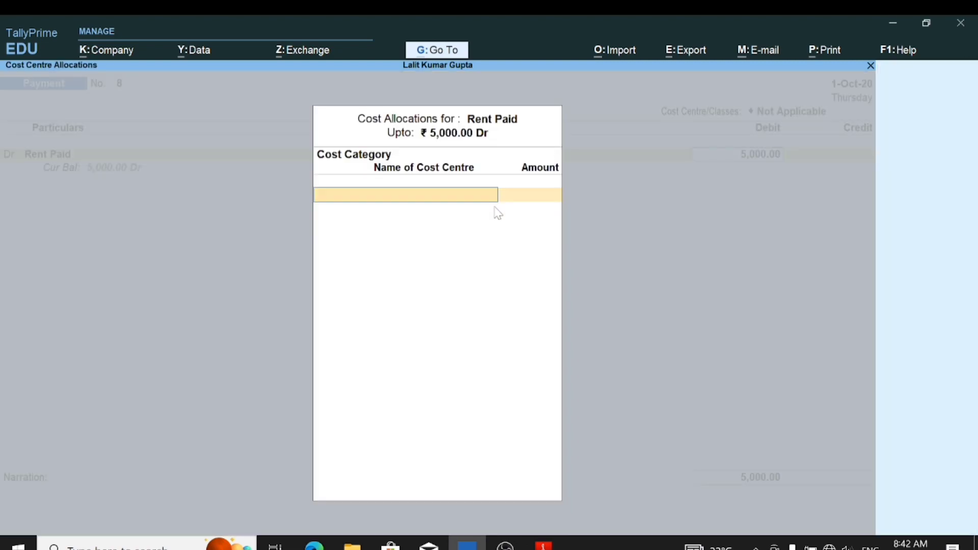
Allocate the rent within the Rent Paid cost category: 3000 to Office Rent and 2000 to Godown Rent
{"action": "type", "text": "Re"}
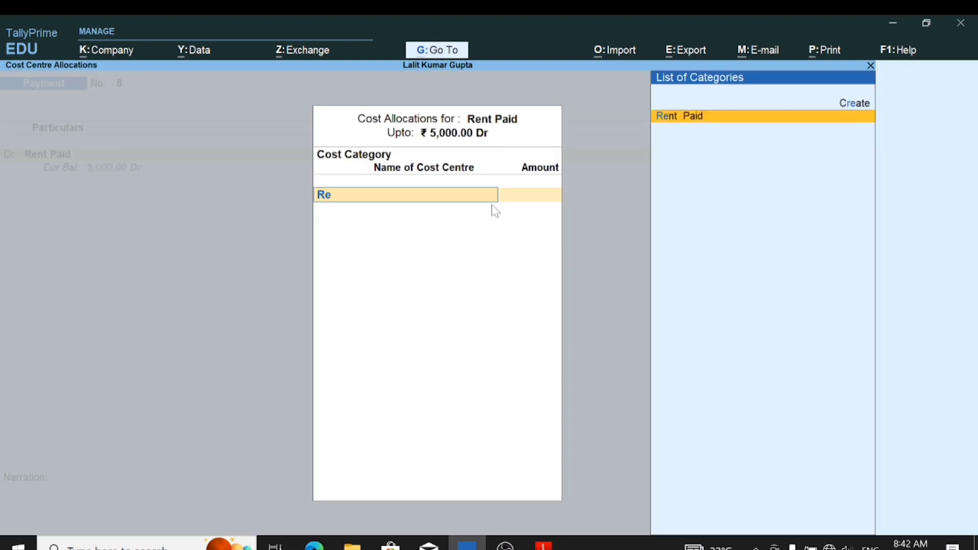
{"action": "key", "text": "Return"}
{"action": "type", "text": "Off"}
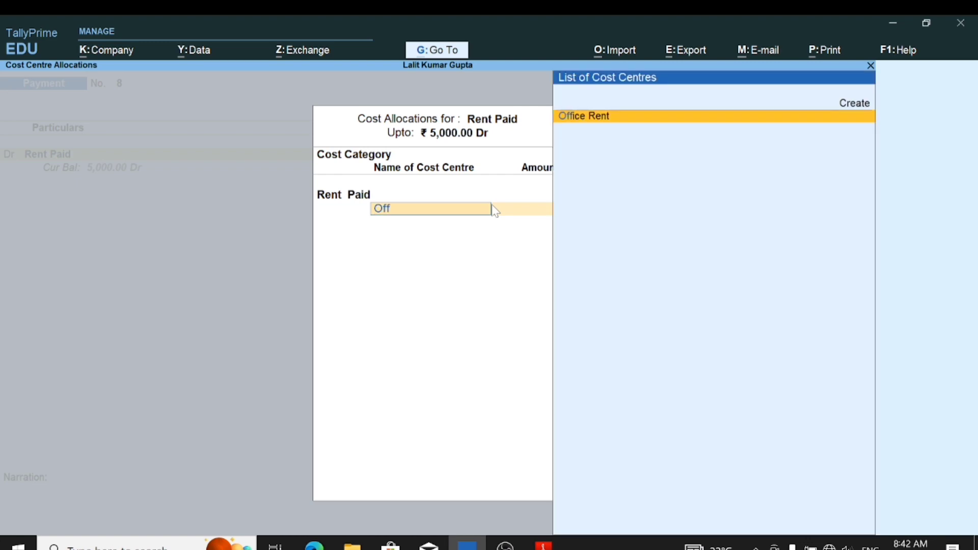
{"action": "key", "text": "Return"}
{"action": "type", "text": "3,000"}
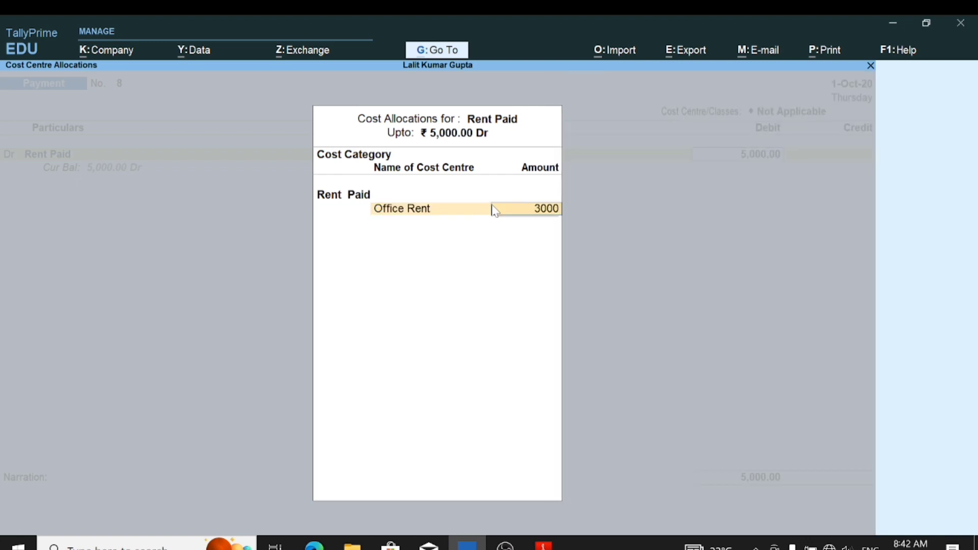
{"action": "key", "text": "Return"}
{"action": "type", "text": "G"}
{"action": "key", "text": "Return"}
{"action": "key", "text": "Return"}
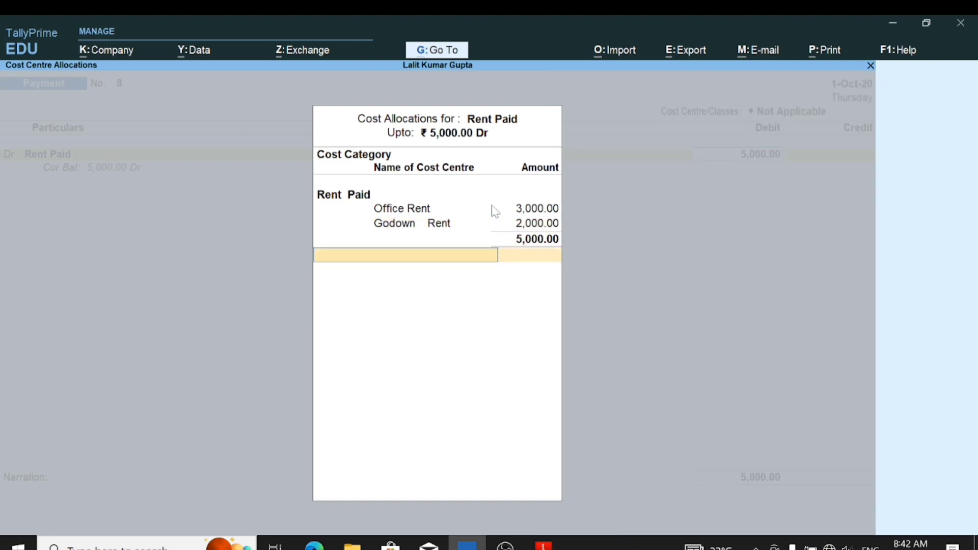
{"action": "key", "text": "Return"}
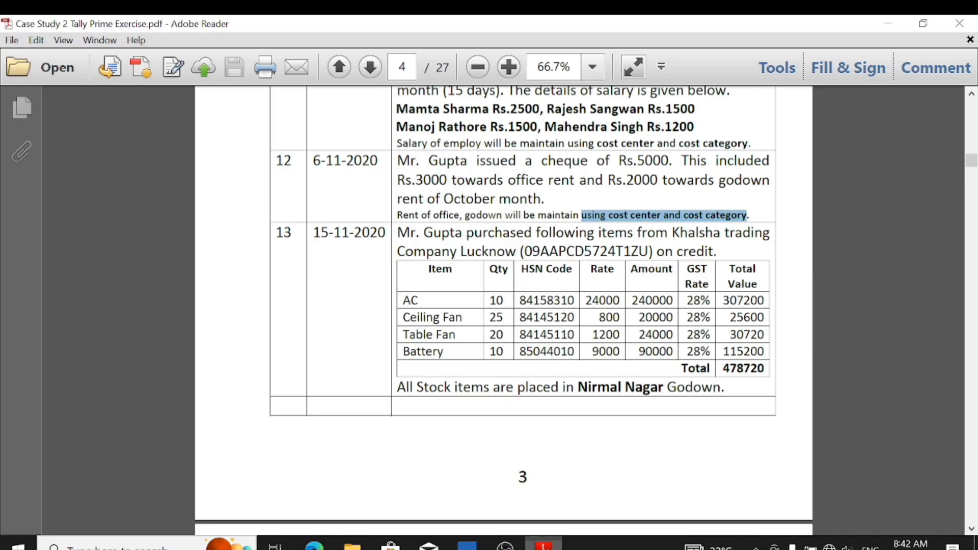
Check transaction 12 in the case study PDF in Adobe Reader and choose HDFC Bank as the TallyPrime voucher's credit ledger
{"action": "left_click", "coordinate": [545, 544]}
{"action": "left_click_drag", "start_coordinate": [587, 236], "coordinate": [593, 236]}
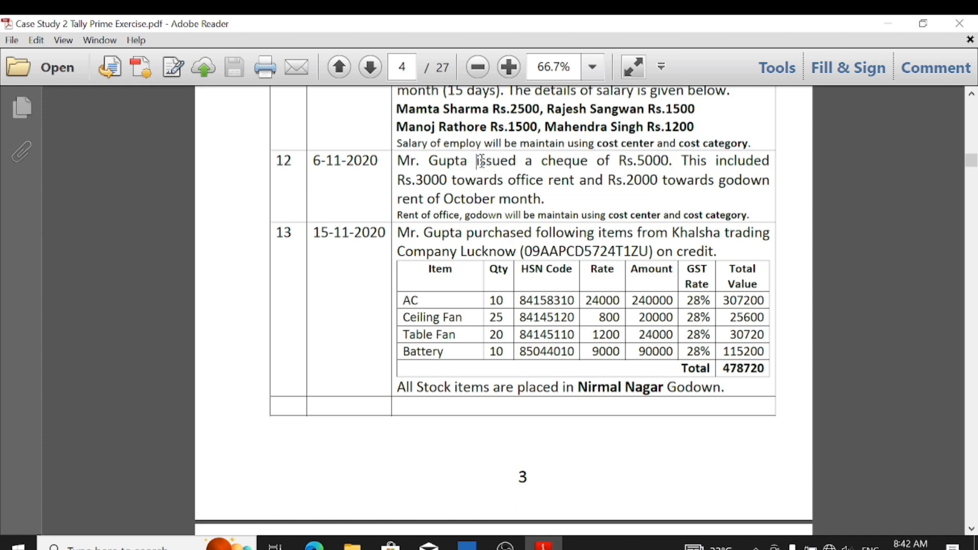
{"action": "left_click_drag", "start_coordinate": [476, 161], "coordinate": [622, 180]}
{"action": "key", "text": "alt+Tab"}
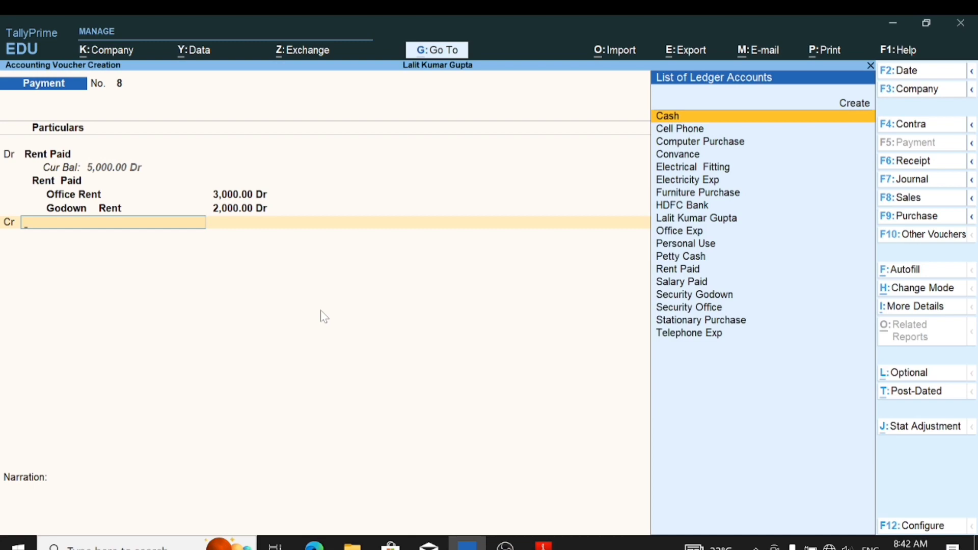
{"action": "type", "text": "Hd"}
{"action": "key", "text": "Return"}
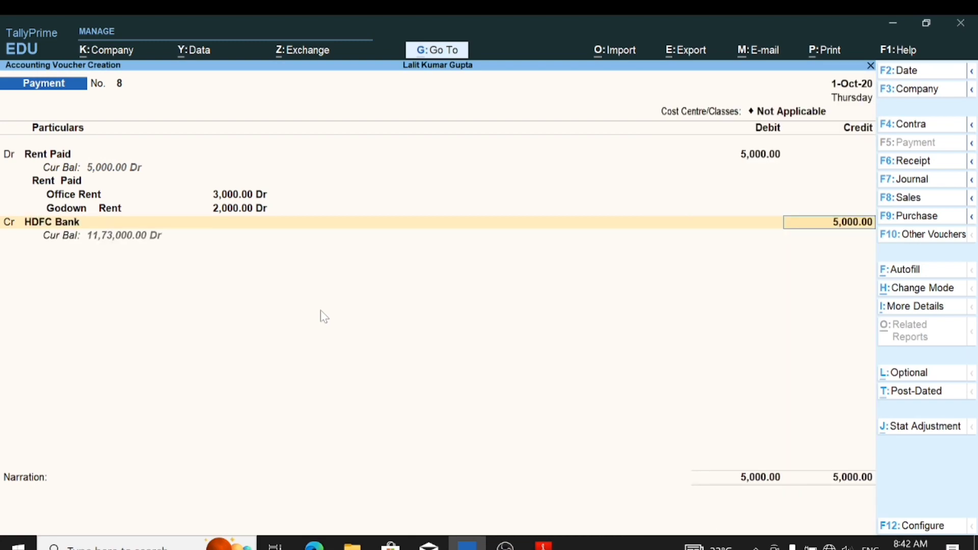
Credit 5000 to HDFC Bank by cheque with instrument number 110013 and save the payment voucher without a narration
{"action": "key", "text": "Return"}
{"action": "key", "text": "Return"}
{"action": "key", "text": "Return"}
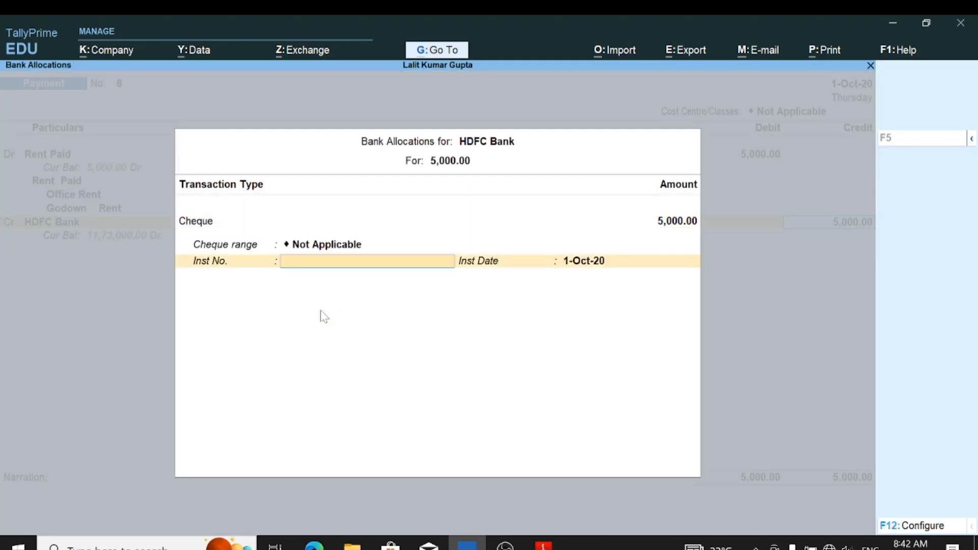
{"action": "type", "text": "110013"}
{"action": "key", "text": "Return"}
{"action": "key", "text": "Return"}
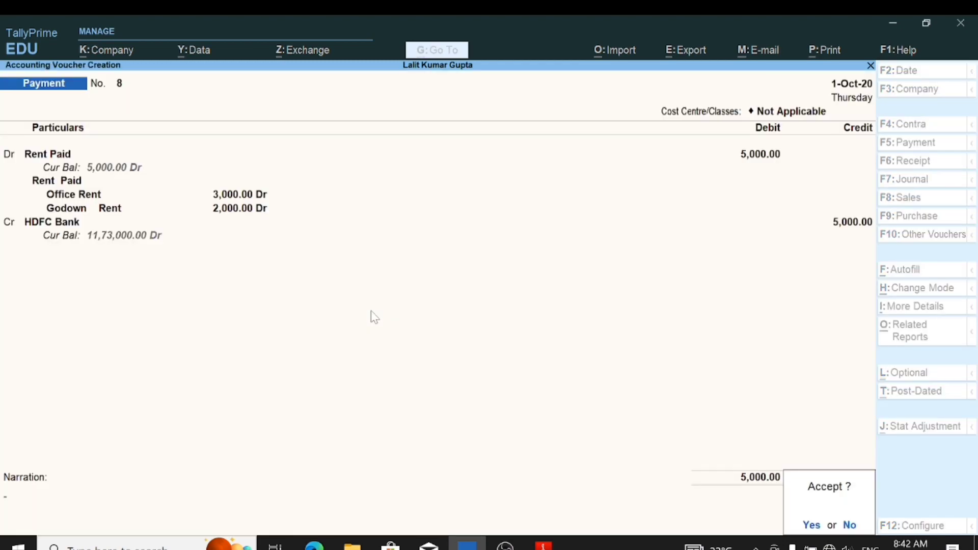
{"action": "key", "text": "Return"}
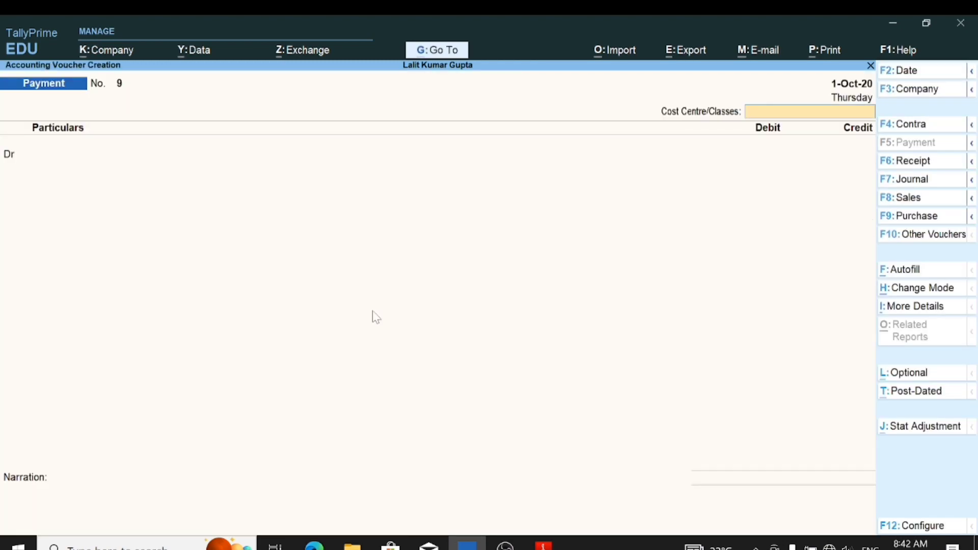
Switch to Adobe Reader and read transaction 13, examining its date, supplier, GSTIN, stock items and storage godown
{"action": "left_click", "coordinate": [544, 544]}
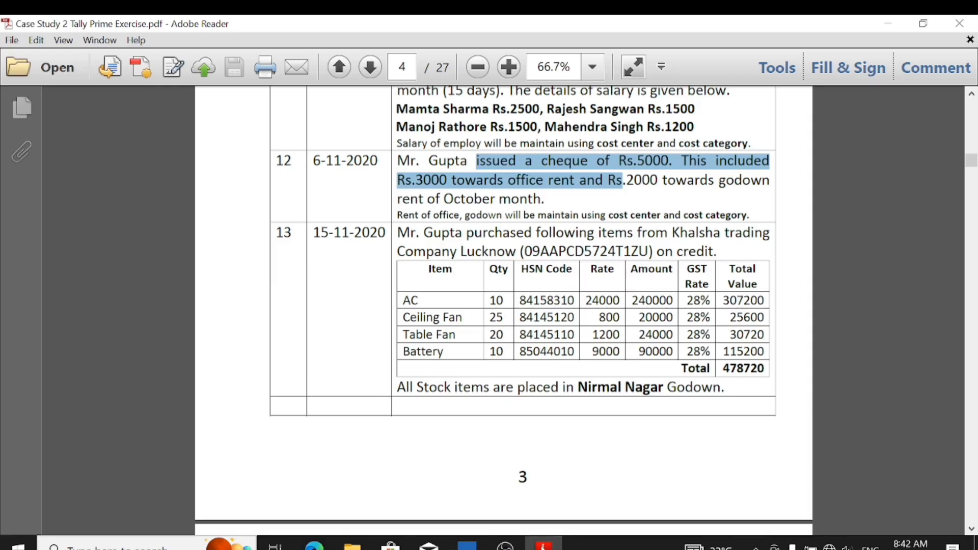
{"action": "left_click", "coordinate": [347, 327]}
{"action": "scroll", "coordinate": [339, 195], "scroll_direction": "down", "scroll_amount": 2}
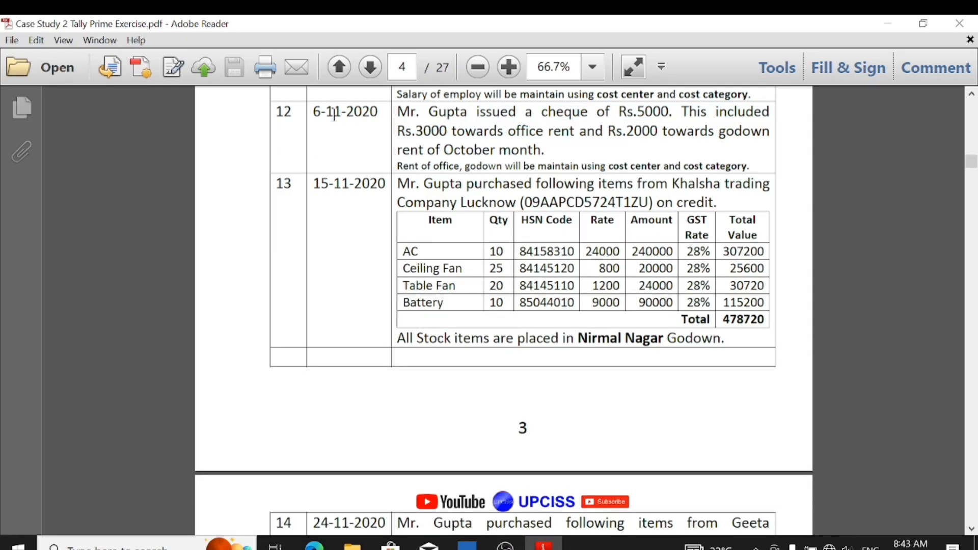
{"action": "left_click_drag", "start_coordinate": [320, 185], "coordinate": [367, 210]}
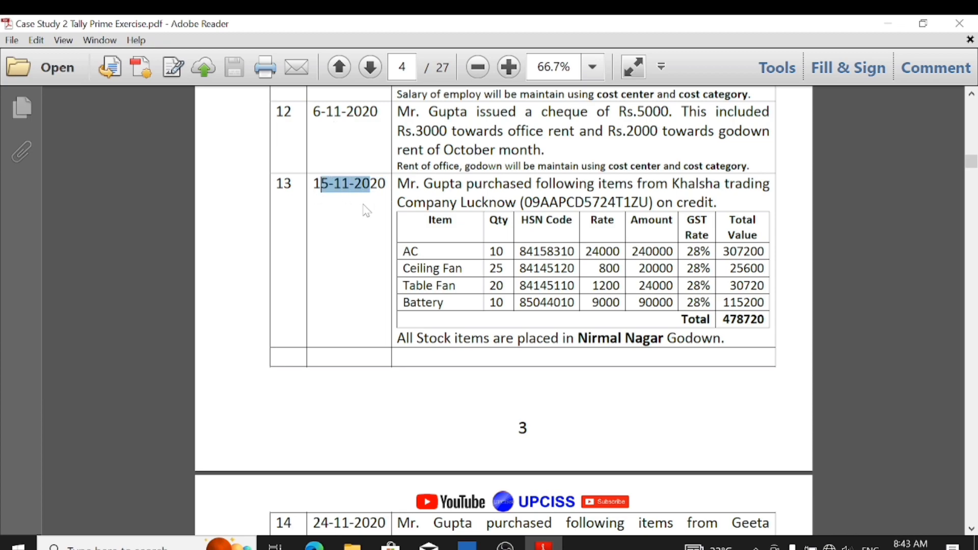
{"action": "left_click", "coordinate": [349, 214]}
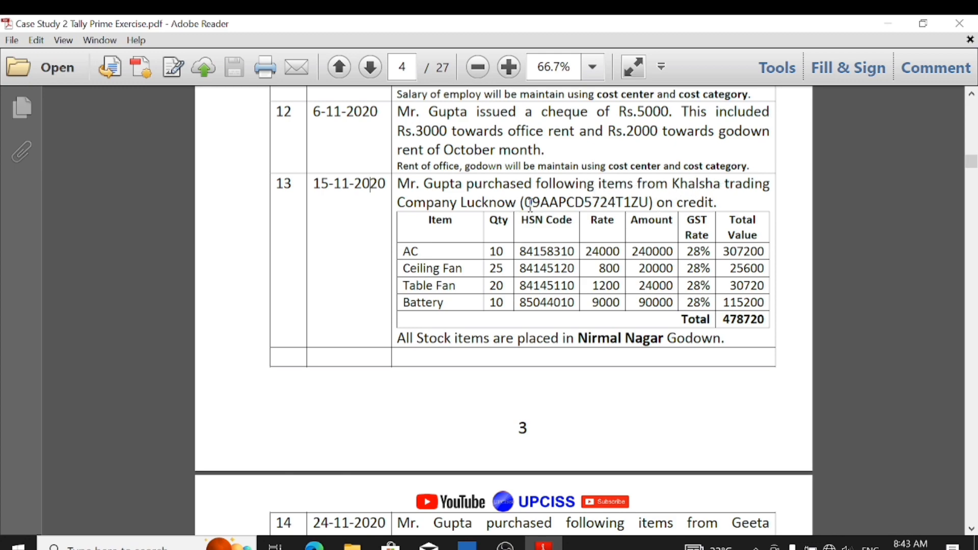
{"action": "left_click_drag", "start_coordinate": [531, 203], "coordinate": [673, 206]}
{"action": "left_click_drag", "start_coordinate": [417, 339], "coordinate": [660, 342]}
{"action": "left_click", "coordinate": [619, 382]}
{"action": "scroll", "coordinate": [556, 380], "scroll_direction": "up", "scroll_amount": 2}
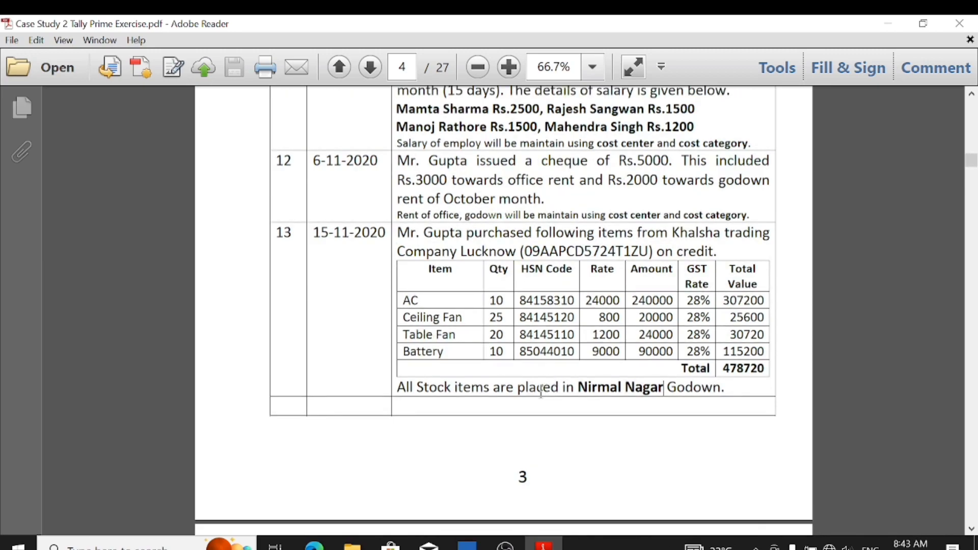
Return to TallyPrime, leave the blank payment voucher and open the creation form for a new Location master
{"action": "left_click", "coordinate": [468, 545]}
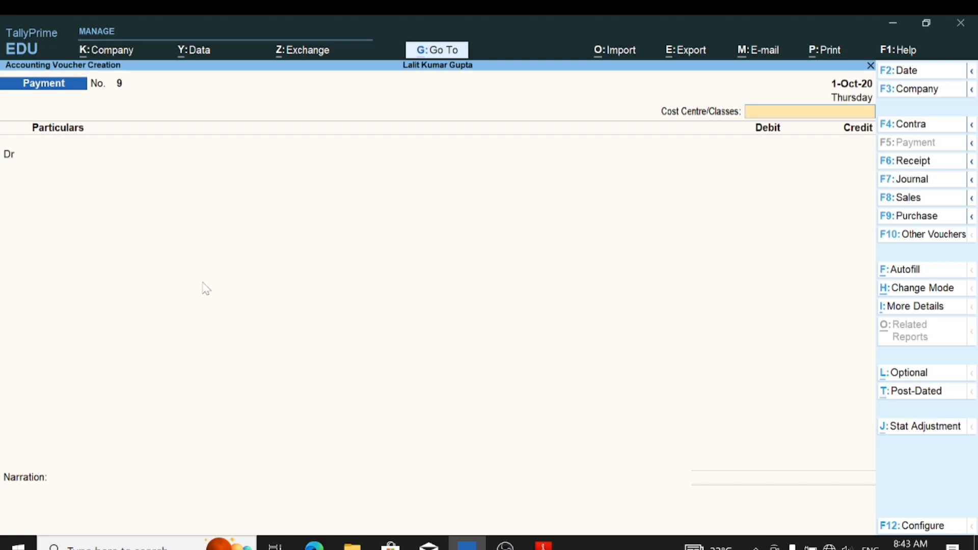
{"action": "key", "text": "Escape"}
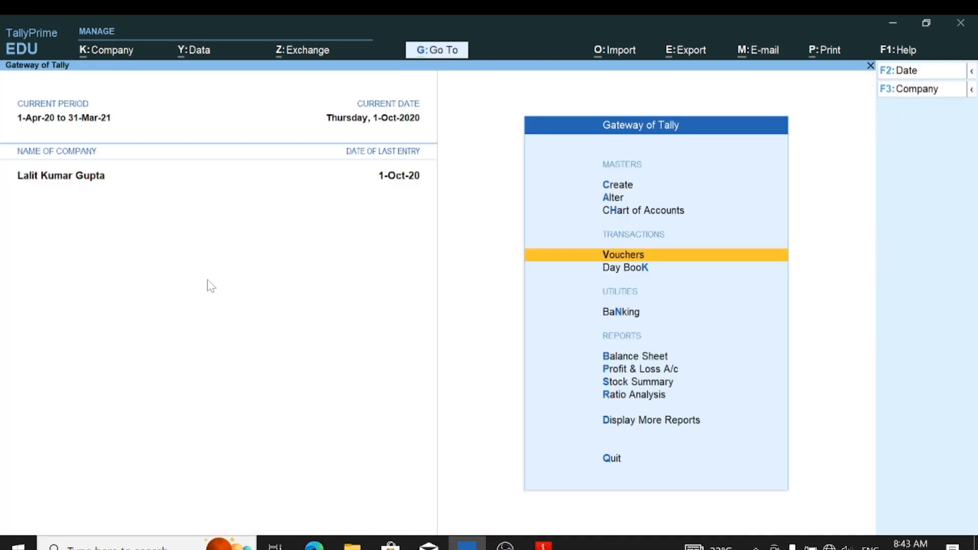
{"action": "key", "text": "Up"}
{"action": "key", "text": "Up"}
{"action": "key", "text": "Up"}
{"action": "key", "text": "Return"}
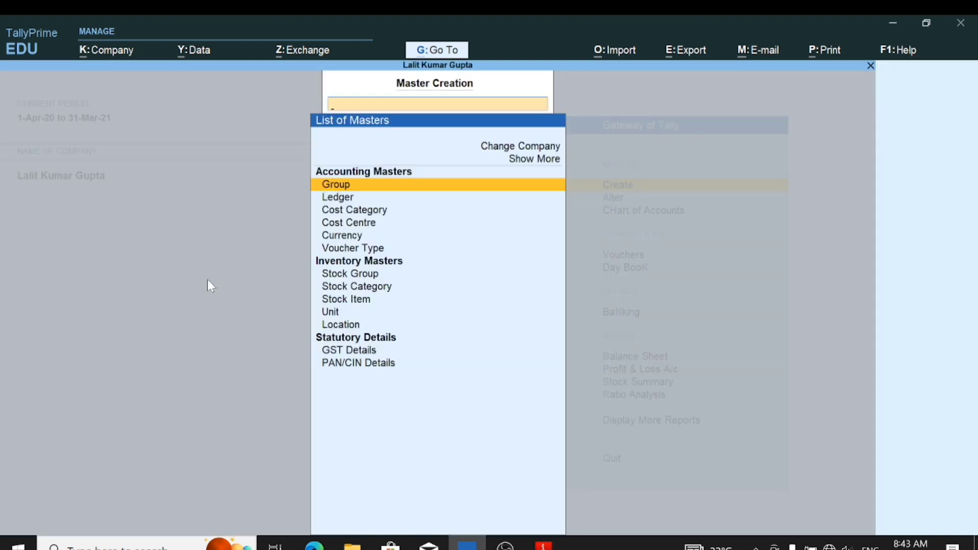
{"action": "key", "text": "Down"}
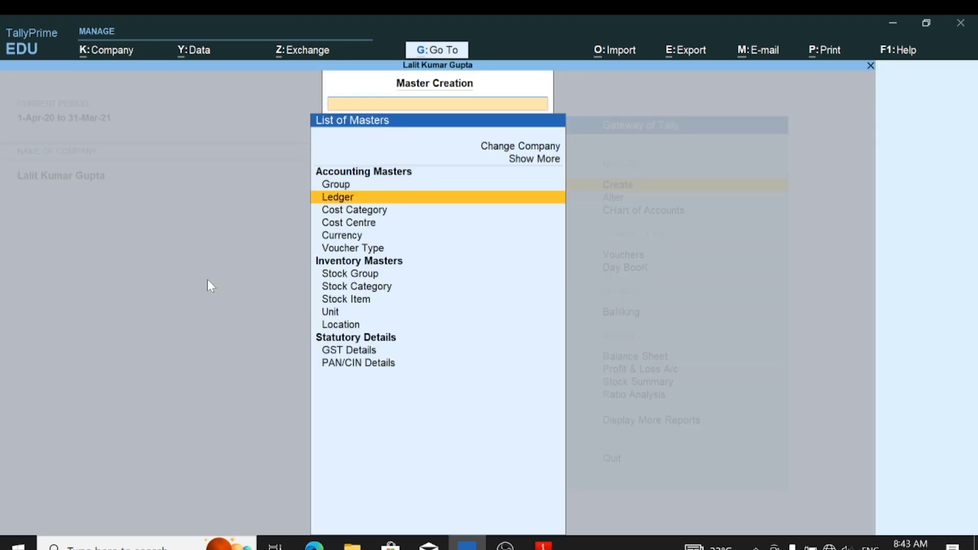
{"action": "key", "text": "Down"}
{"action": "key", "text": "Down"}
{"action": "key", "text": "Down"}
{"action": "key", "text": "Down"}
{"action": "key", "text": "Down"}
{"action": "key", "text": "Down"}
{"action": "key", "text": "Down"}
{"action": "key", "text": "Down"}
{"action": "key", "text": "Down"}
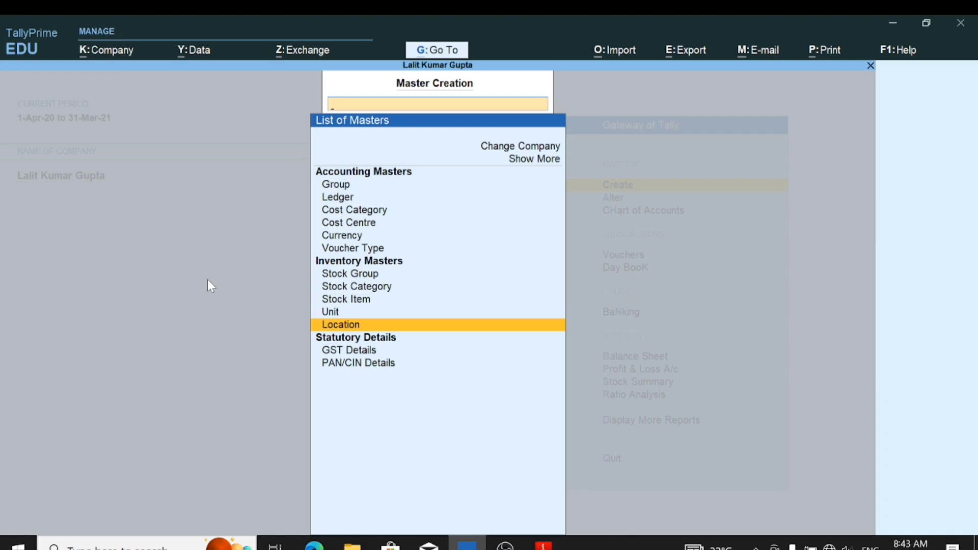
{"action": "key", "text": "Return"}
{"action": "type", "text": "cation"}
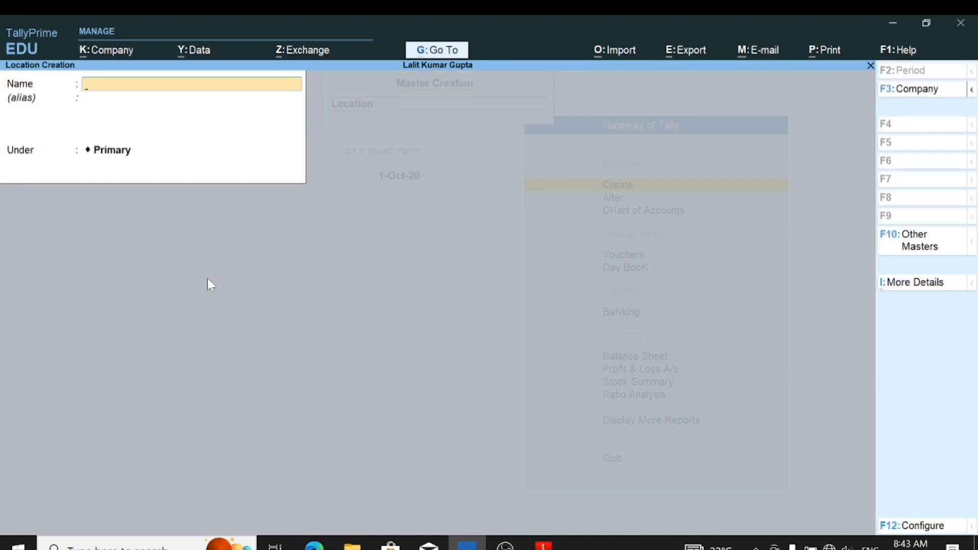
Create a location named Nirmal Nagar Godown under Primary and return to the Gateway of Tally
{"action": "type", "text": "Nio"}
{"action": "key", "text": "BackSpace"}
{"action": "key", "text": "BackSpace"}
{"action": "type", "text": "rmal Nagar Godown"}
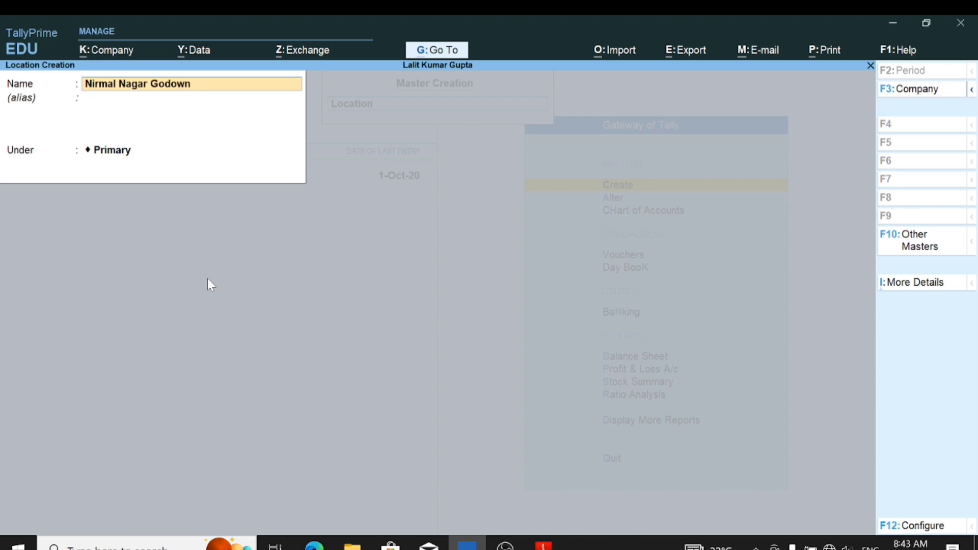
{"action": "key", "text": "Return"}
{"action": "key", "text": "Return"}
{"action": "key", "text": "y"}
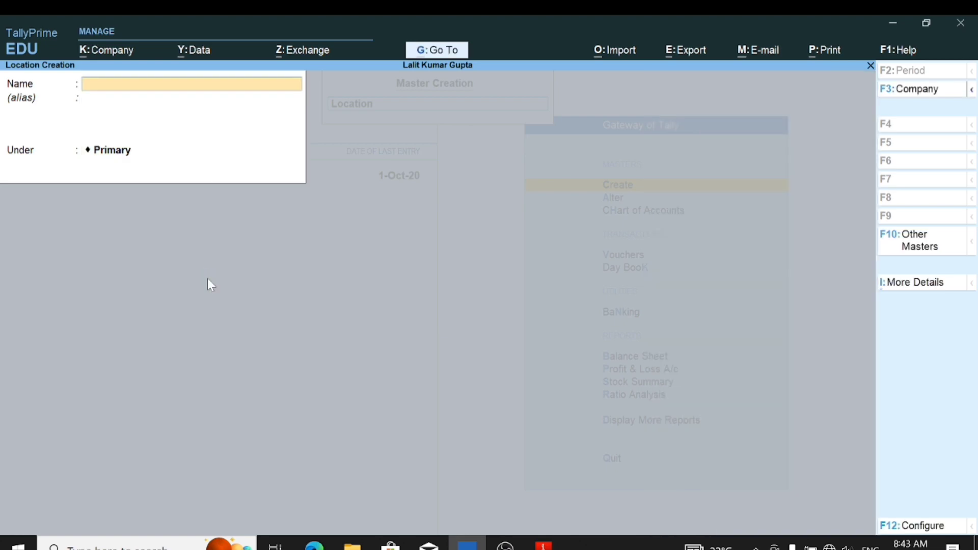
{"action": "key", "text": "Escape"}
{"action": "key", "text": "y"}
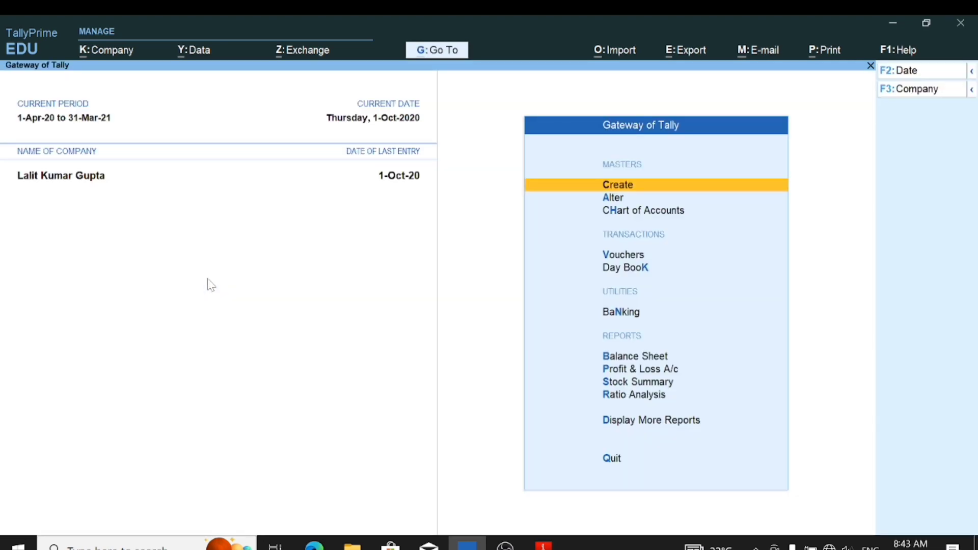
Open voucher entry and check the supplier's name for transaction 13 in the case study PDF
{"action": "key", "text": "Down"}
{"action": "key", "text": "Down"}
{"action": "key", "text": "Down"}
{"action": "key", "text": "Down"}
{"action": "key", "text": "Up"}
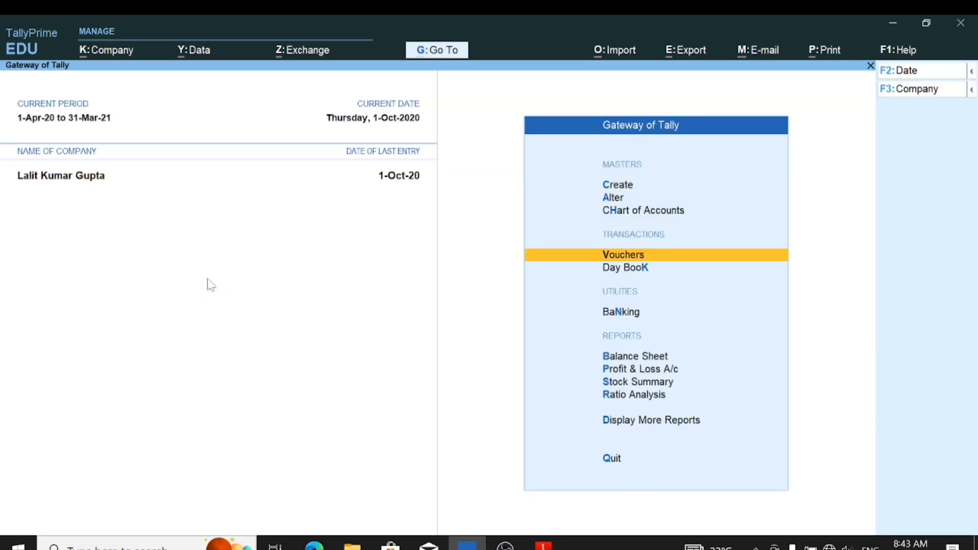
{"action": "key", "text": "Return"}
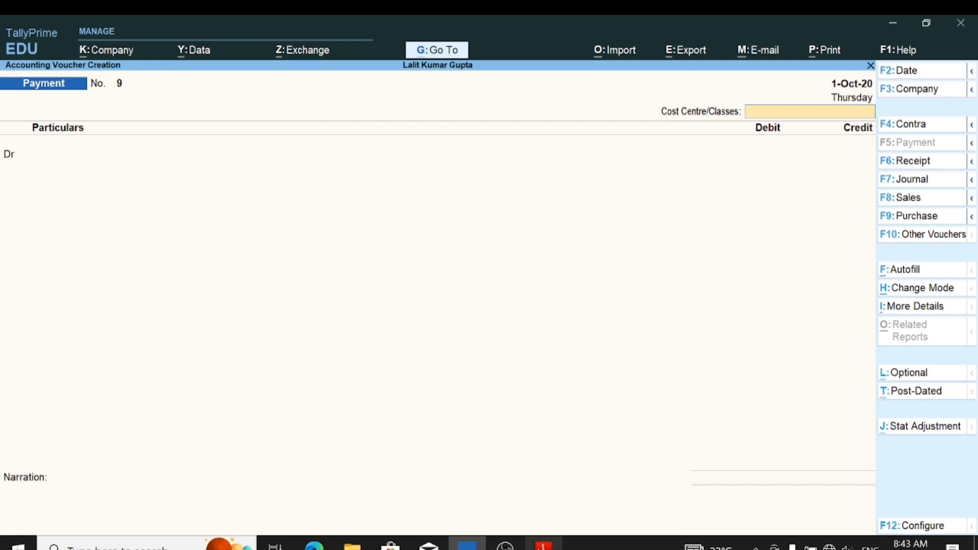
{"action": "left_click", "coordinate": [545, 544]}
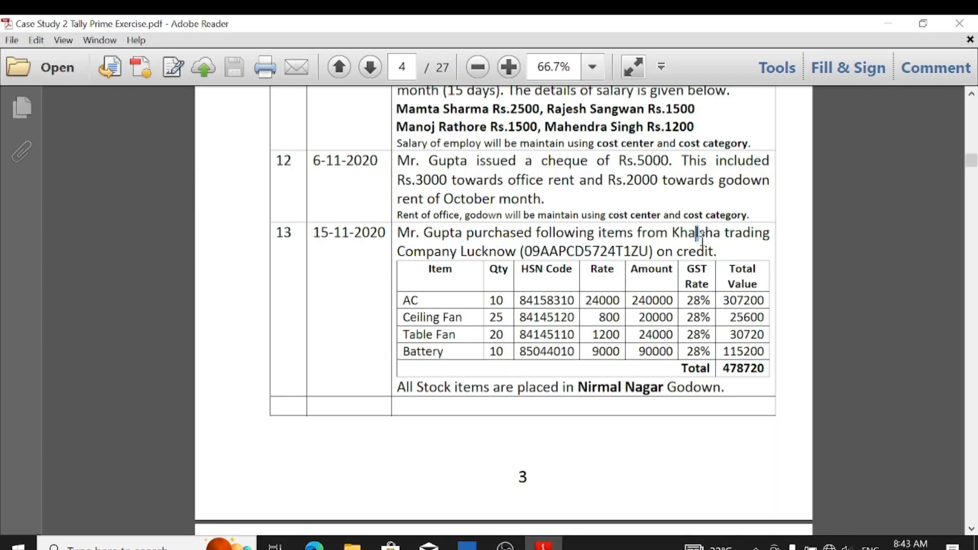
{"action": "left_click_drag", "start_coordinate": [673, 233], "coordinate": [770, 235]}
{"action": "left_click", "coordinate": [467, 544]}
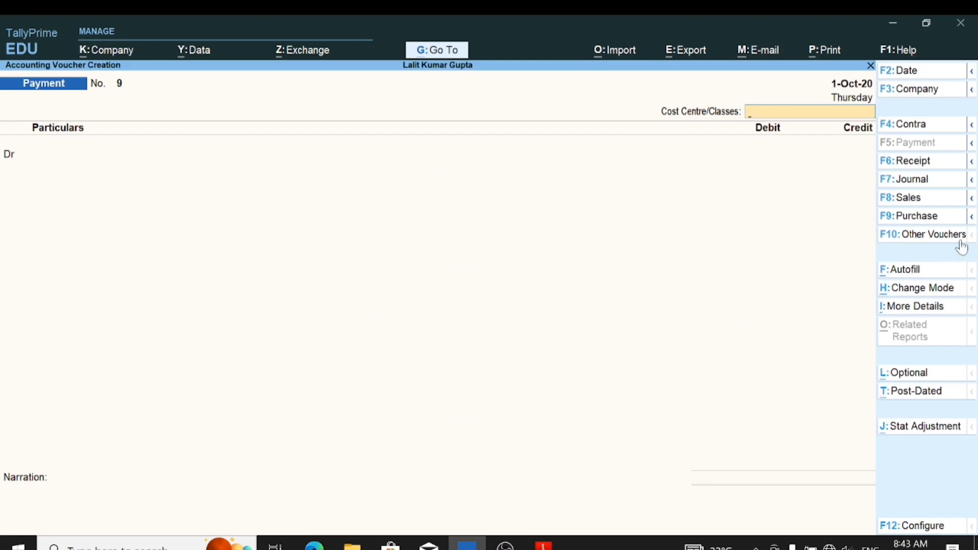
Change to a purchase voucher, leave the supplier invoice number blank and start creating a new party ledger
{"action": "key", "text": "F9"}
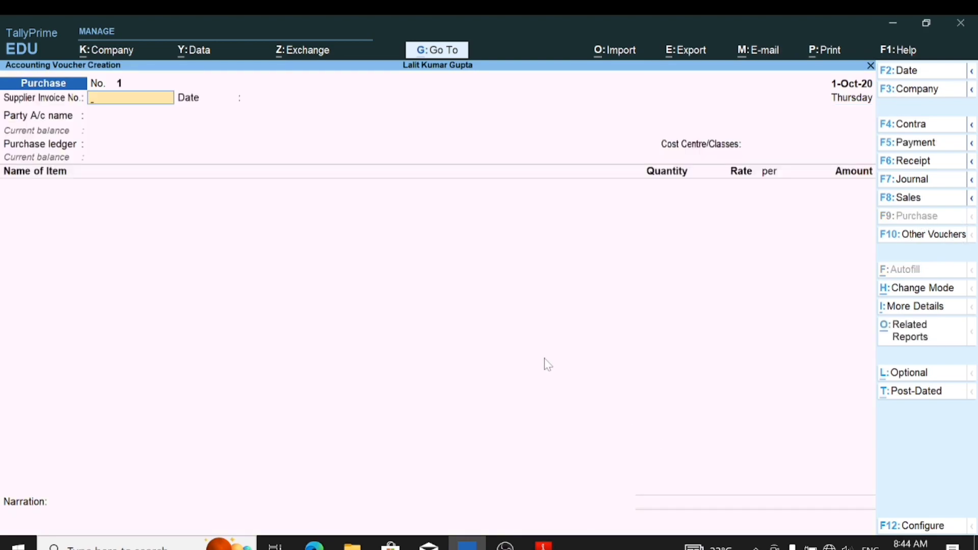
{"action": "key", "text": "Return"}
{"action": "key", "text": "Return"}
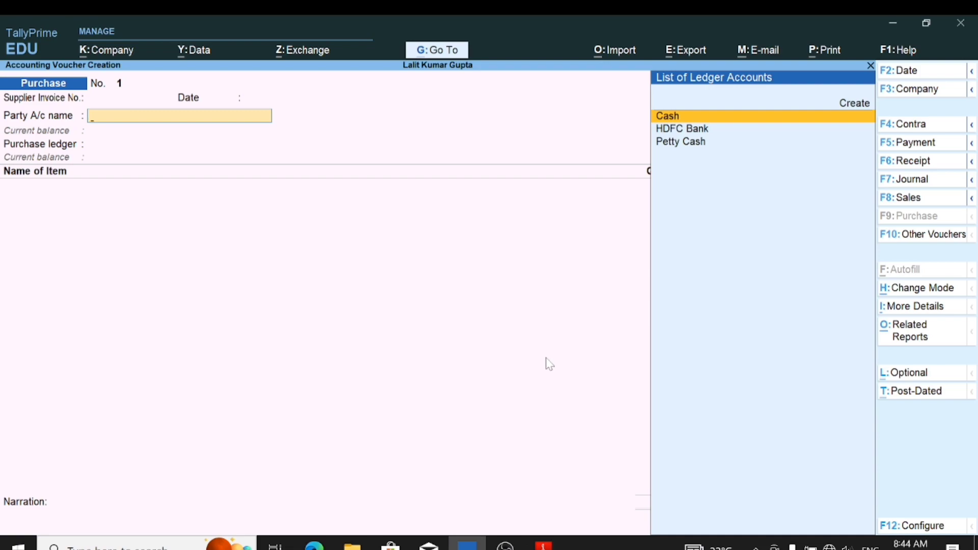
{"action": "key", "text": "Up"}
{"action": "key", "text": "Return"}
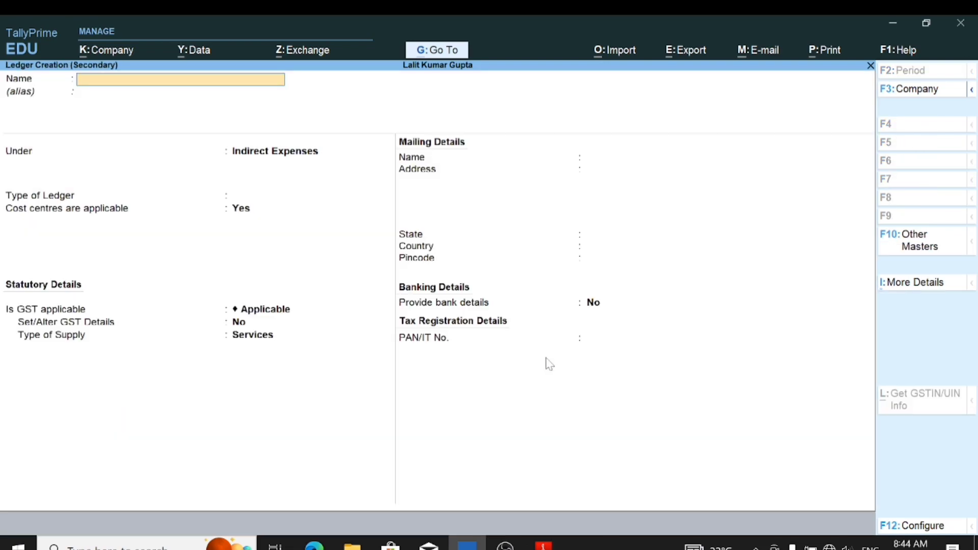
Name the party ledger Khalsha Trading, group it under Sundry Creditors, keep bill-by-bill balances on and cost centres off
{"action": "type", "text": "Khalsha  Trading"}
{"action": "key", "text": "Return"}
{"action": "key", "text": "Return"}
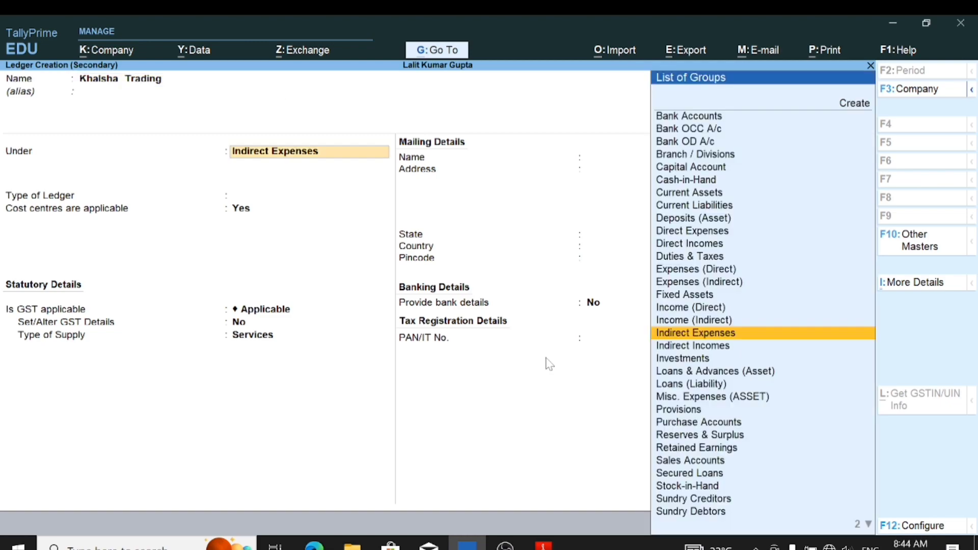
{"action": "type", "text": "Sun"}
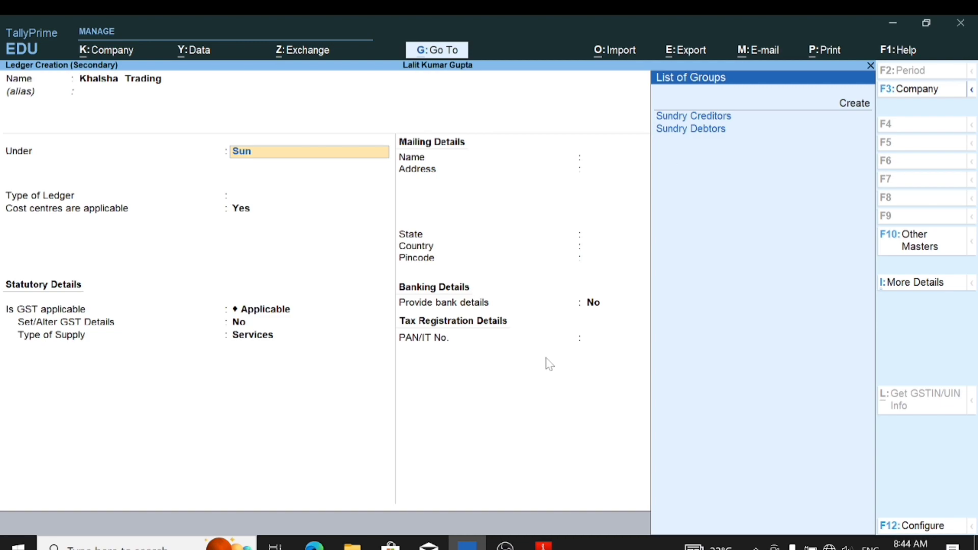
{"action": "key", "text": "Return"}
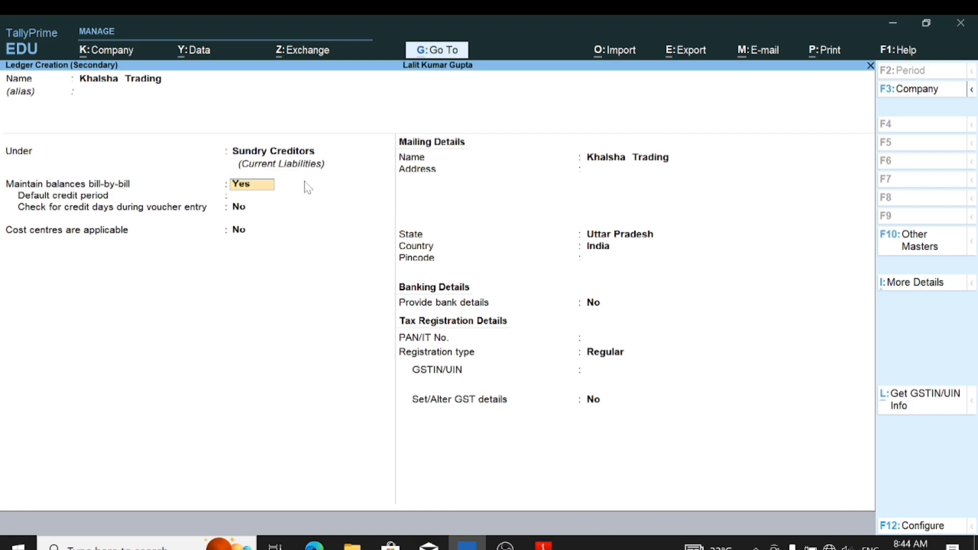
{"action": "key", "text": "Return"}
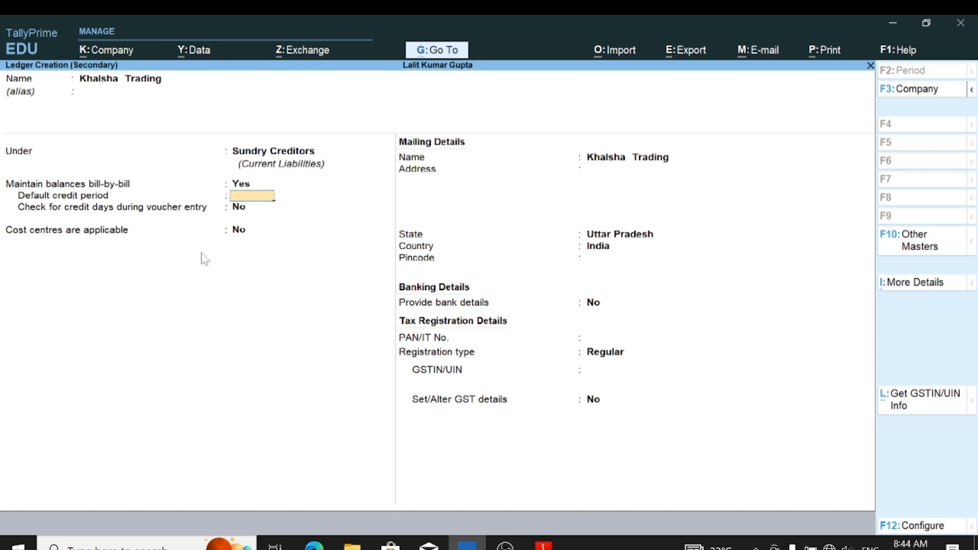
{"action": "key", "text": "Return"}
{"action": "key", "text": "Return"}
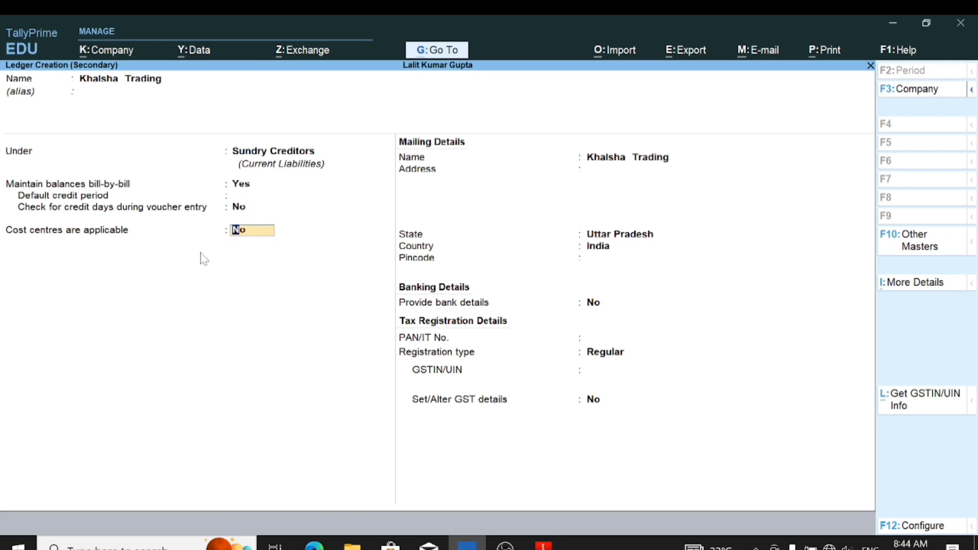
{"action": "key", "text": "Return"}
{"action": "key", "text": "Return"}
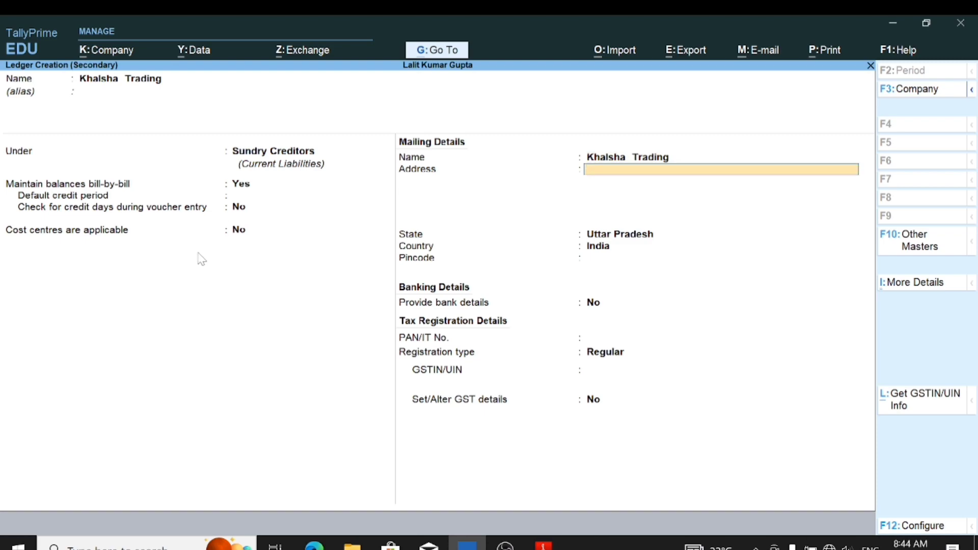
Enter Lucknow as the ledger's address, keep Uttar Pradesh, India, without bank details or PAN, and keep the registration type Regular
{"action": "type", "text": "Lucknoiw"}
{"action": "key", "text": "Return"}
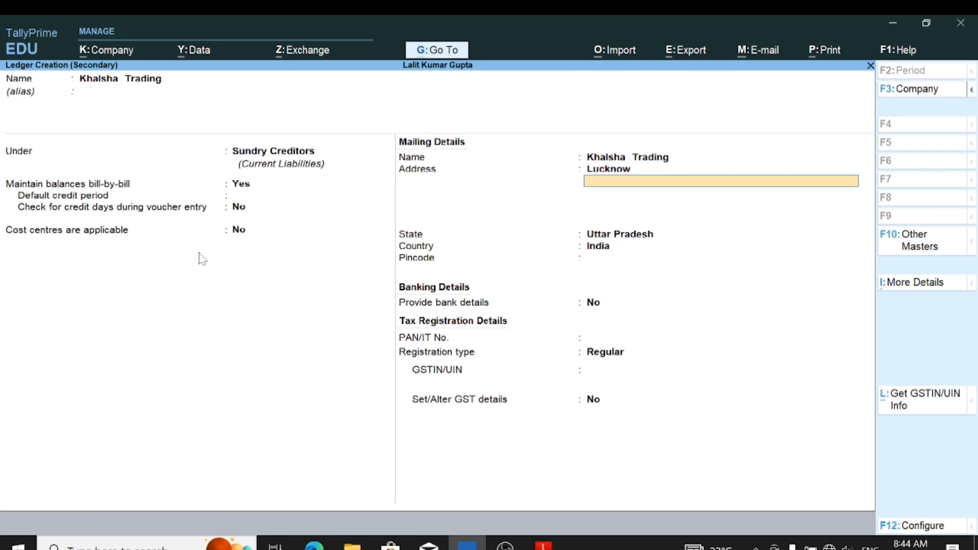
{"action": "key", "text": "Return"}
{"action": "key", "text": "Return"}
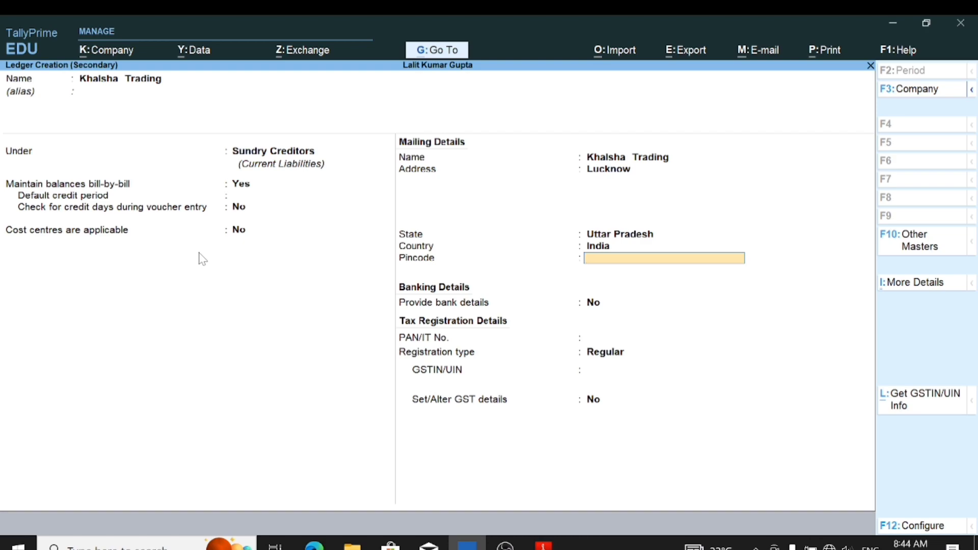
{"action": "key", "text": "Return"}
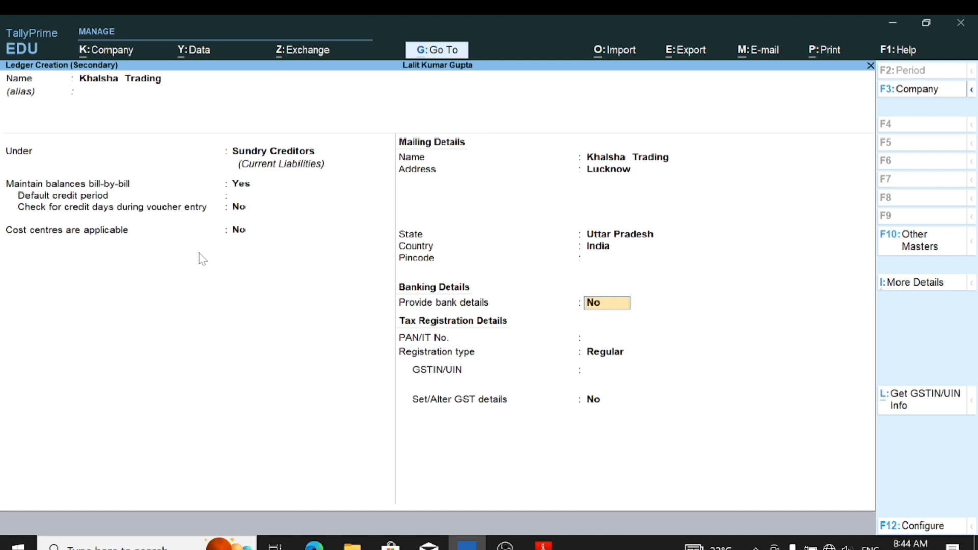
{"action": "key", "text": "Return"}
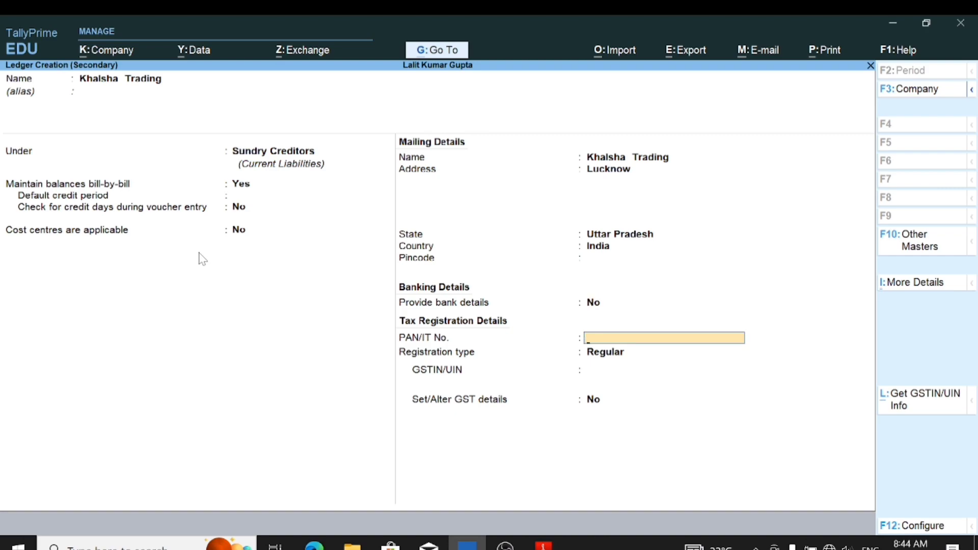
{"action": "key", "text": "Return"}
{"action": "key", "text": "Return"}
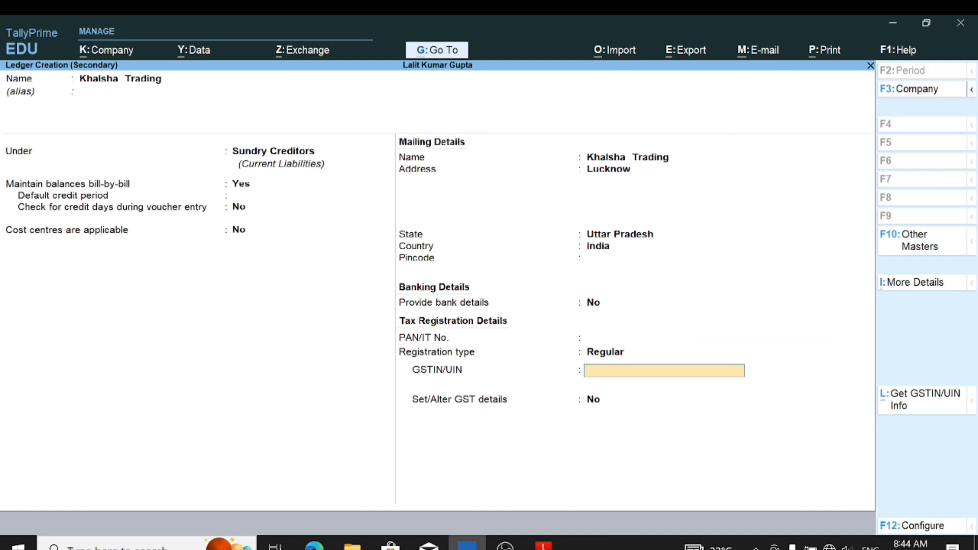
Copy the supplier's GSTIN from transaction 13 in the case study PDF into the ledger, without the closing bracket, and save the ledger
{"action": "left_click", "coordinate": [544, 545]}
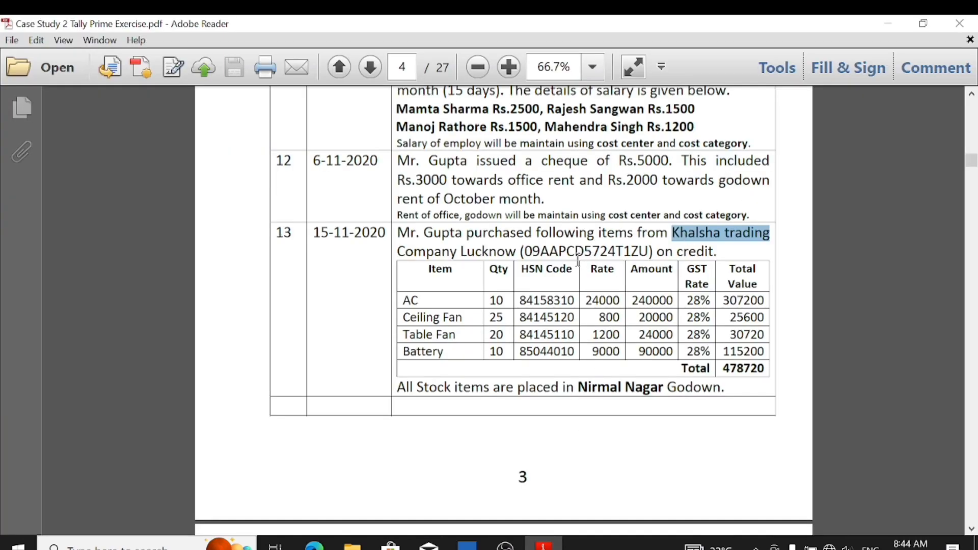
{"action": "left_click_drag", "start_coordinate": [524, 252], "coordinate": [654, 255]}
{"action": "key", "text": "ctrl+c"}
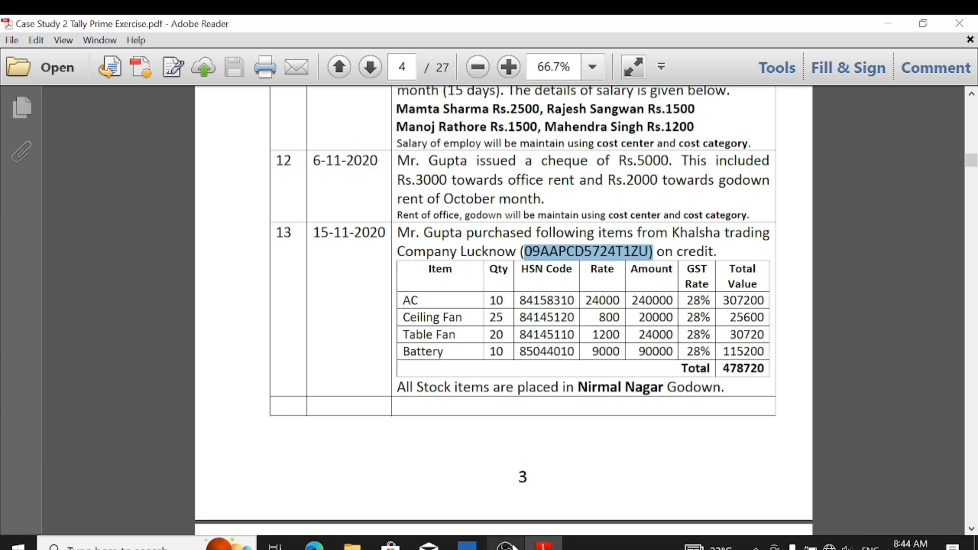
{"action": "left_click", "coordinate": [466, 545]}
{"action": "key", "text": "ctrl+v"}
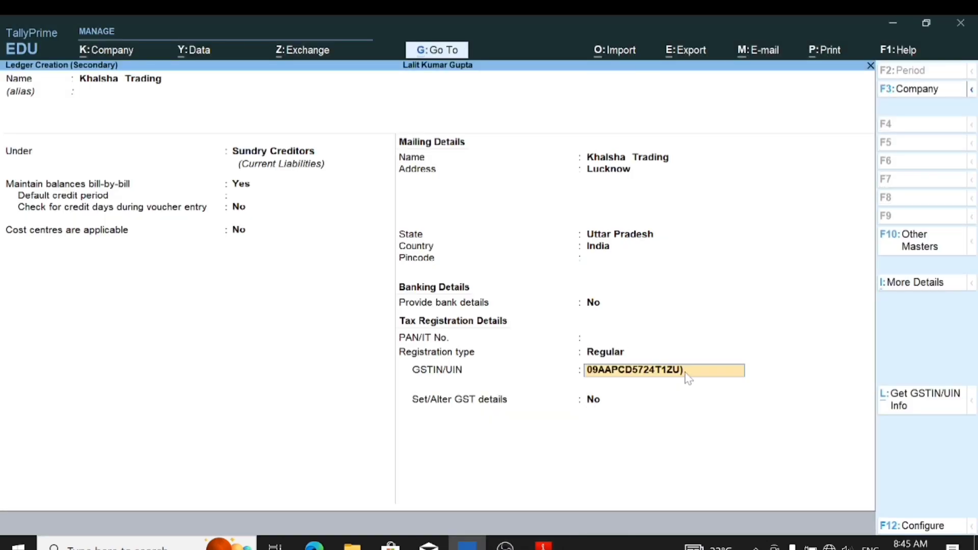
{"action": "key", "text": "BackSpace"}
{"action": "key", "text": "Return"}
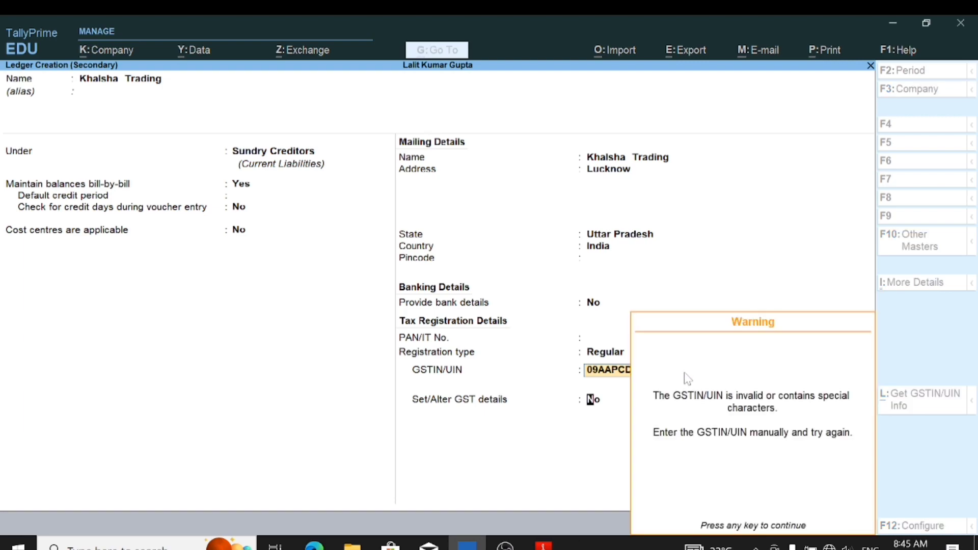
{"action": "key", "text": "Return"}
{"action": "key", "text": "Return"}
{"action": "key", "text": "Return"}
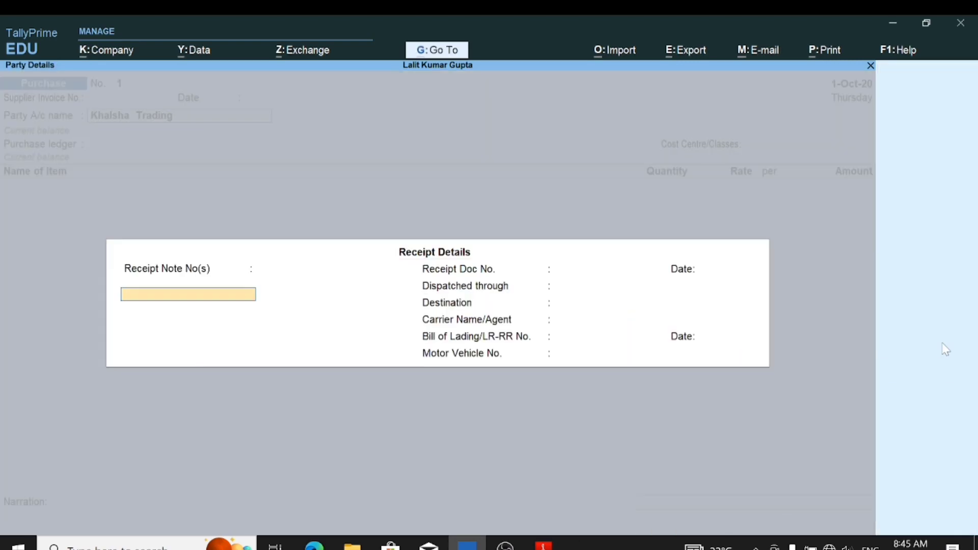
Leave the receipt details blank and accept the default party details for Khalsha Trading in the purchase voucher
{"action": "key", "text": "Return"}
{"action": "key", "text": "Return"}
{"action": "key", "text": "Return"}
{"action": "key", "text": "Return"}
{"action": "key", "text": "Return"}
{"action": "key", "text": "Return"}
{"action": "key", "text": "Return"}
{"action": "key", "text": "Return"}
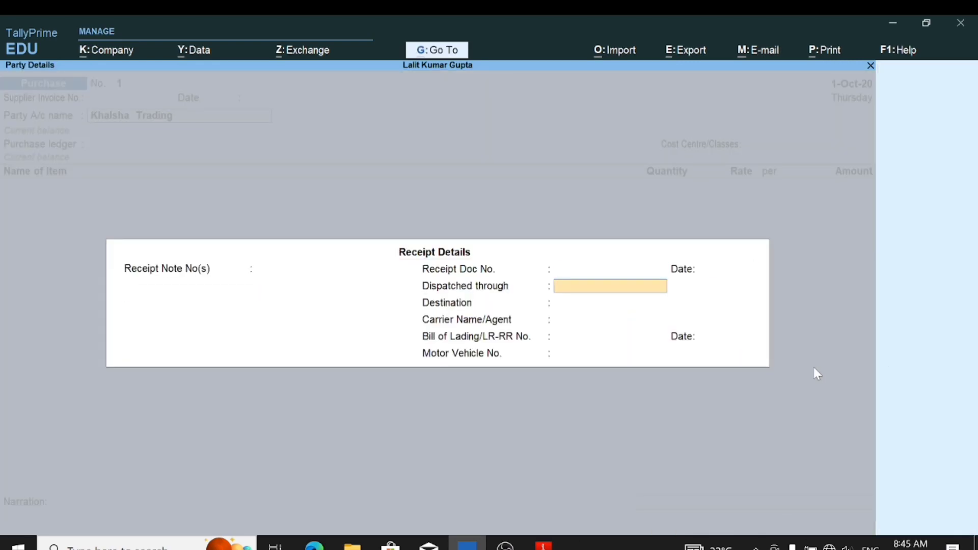
{"action": "key", "text": "Return"}
{"action": "key", "text": "Return"}
{"action": "key", "text": "Return"}
{"action": "key", "text": "Return"}
{"action": "key", "text": "Return"}
{"action": "key", "text": "Return"}
{"action": "key", "text": "Return"}
{"action": "key", "text": "Return"}
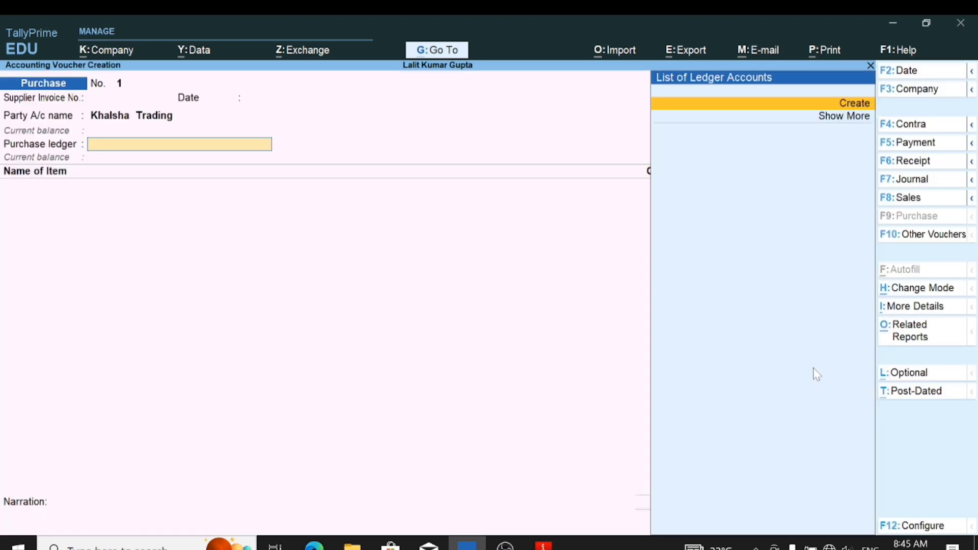
Start a new purchase ledger named Purchase and group it under Purchase Accounts
{"action": "key", "text": "Return"}
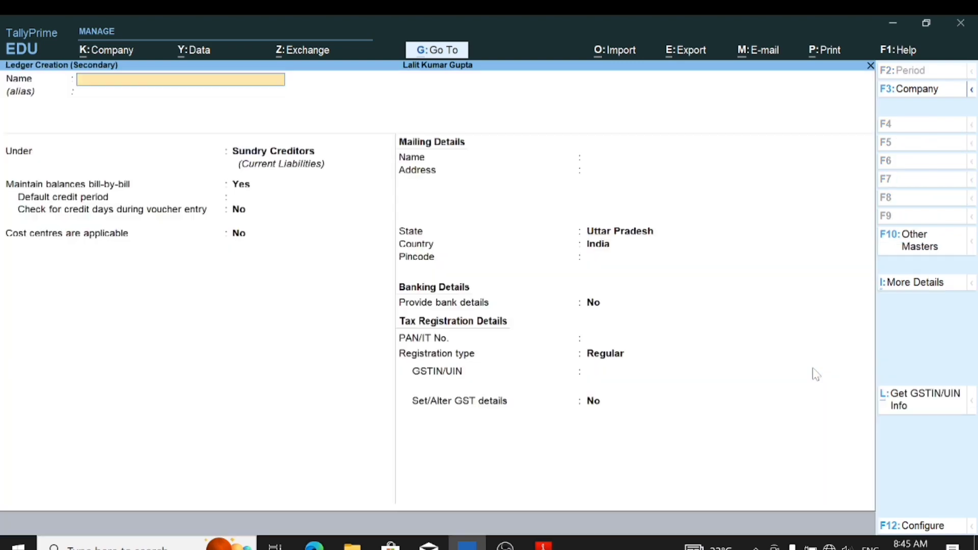
{"action": "type", "text": "Purchase"}
{"action": "key", "text": "Return"}
{"action": "key", "text": "Return"}
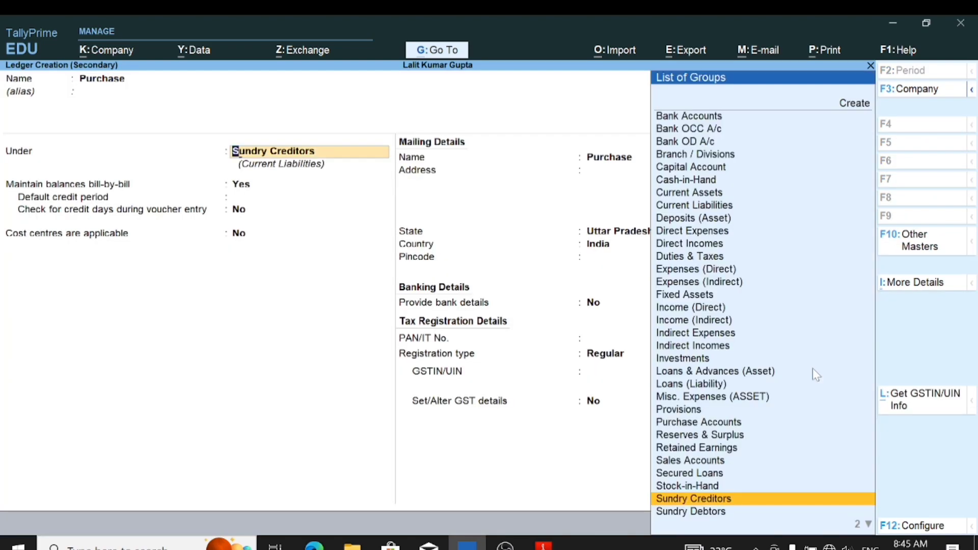
{"action": "type", "text": "Pur"}
{"action": "key", "text": "Return"}
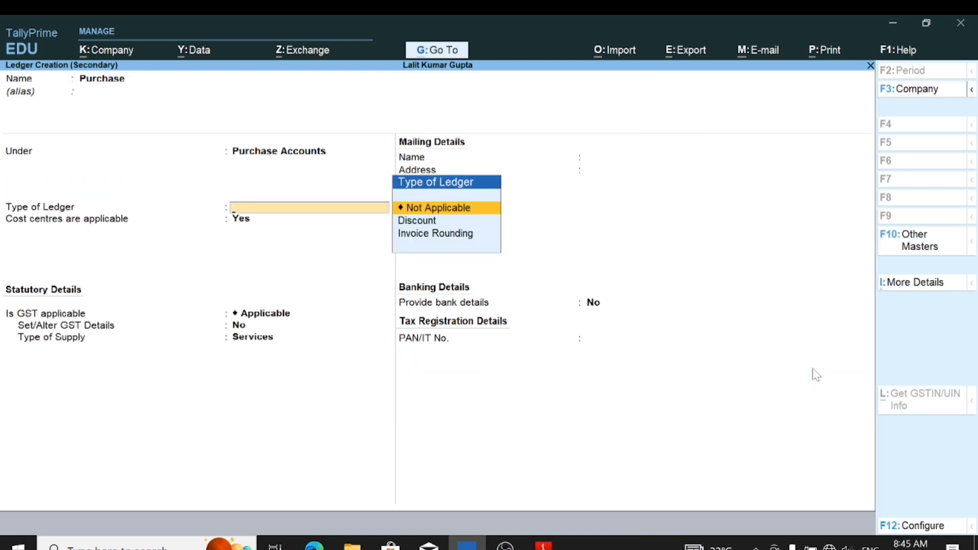
Set the Purchase ledger's type to Not Applicable, cost centres to No, GST to Applicable and supply type to Goods, then save it
{"action": "key", "text": "Return"}
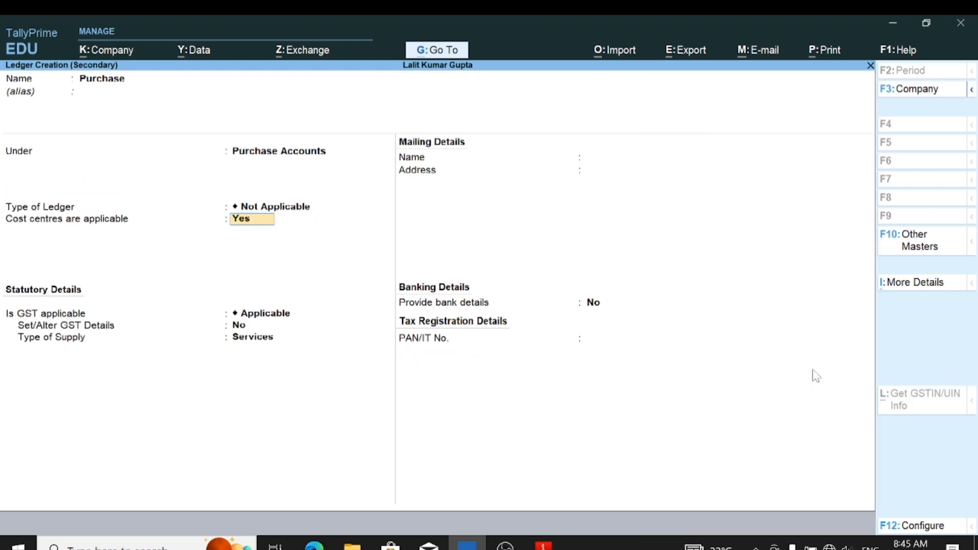
{"action": "type", "text": "n"}
{"action": "key", "text": "Return"}
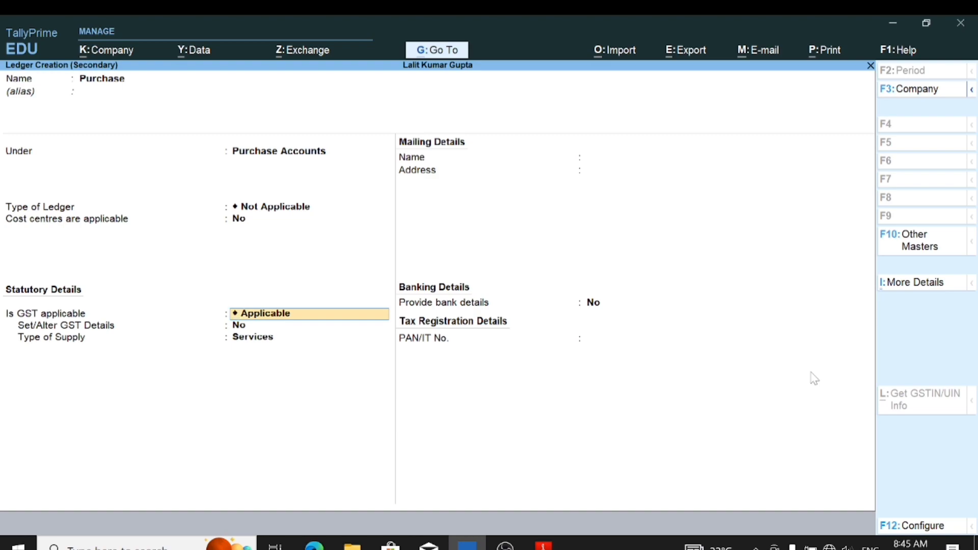
{"action": "key", "text": "Return"}
{"action": "key", "text": "Return"}
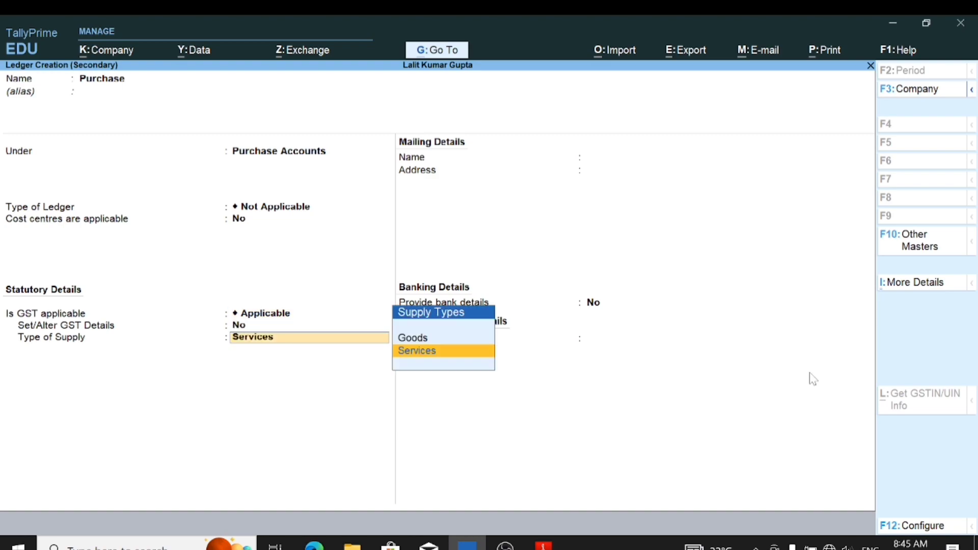
{"action": "key", "text": "Up"}
{"action": "key", "text": "Return"}
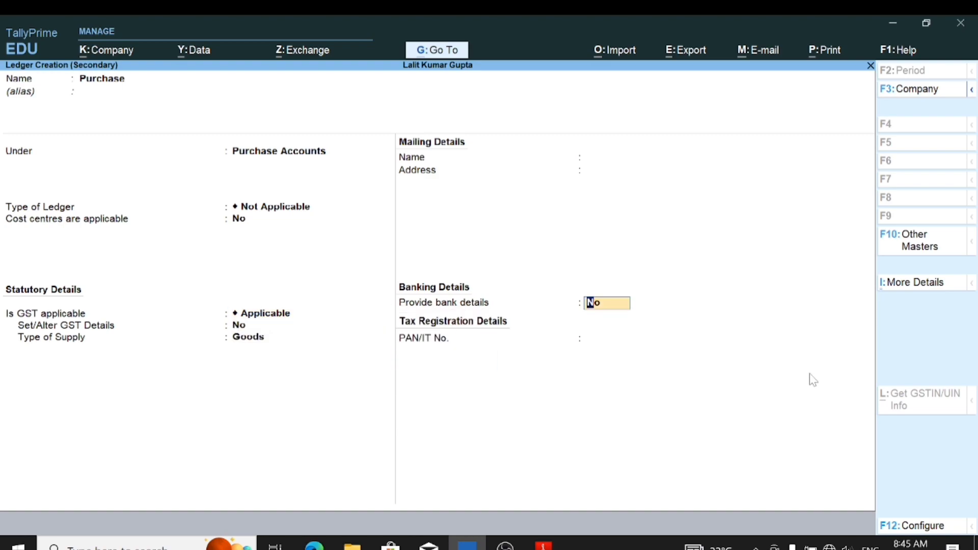
{"action": "key", "text": "Return"}
{"action": "key", "text": "Return"}
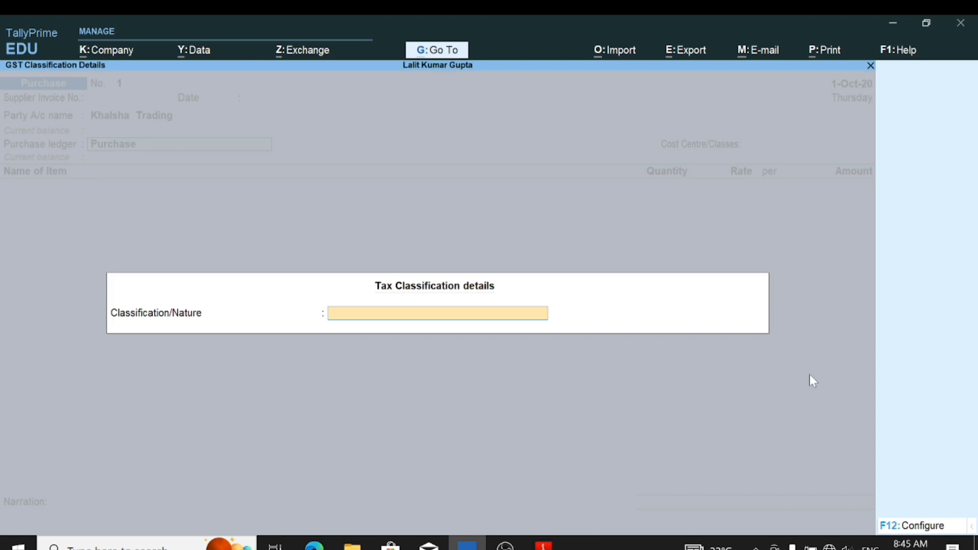
Set the voucher's tax classification to Purchase Taxable and its cost centre class to Not Applicable
{"action": "type", "text": "Purch"}
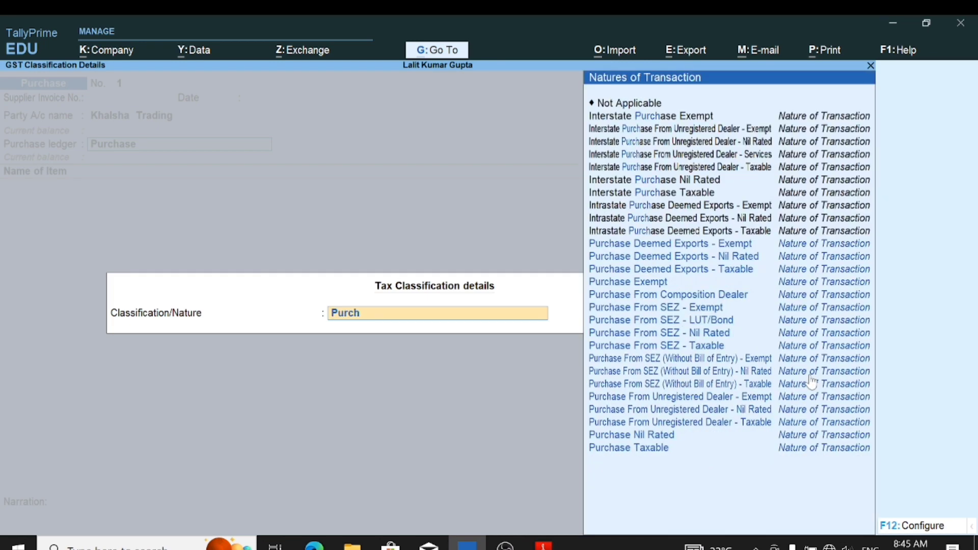
{"action": "type", "text": "ase"}
{"action": "key", "text": "Down"}
{"action": "key", "text": "Down"}
{"action": "key", "text": "Down"}
{"action": "key", "text": "Down"}
{"action": "key", "text": "Down"}
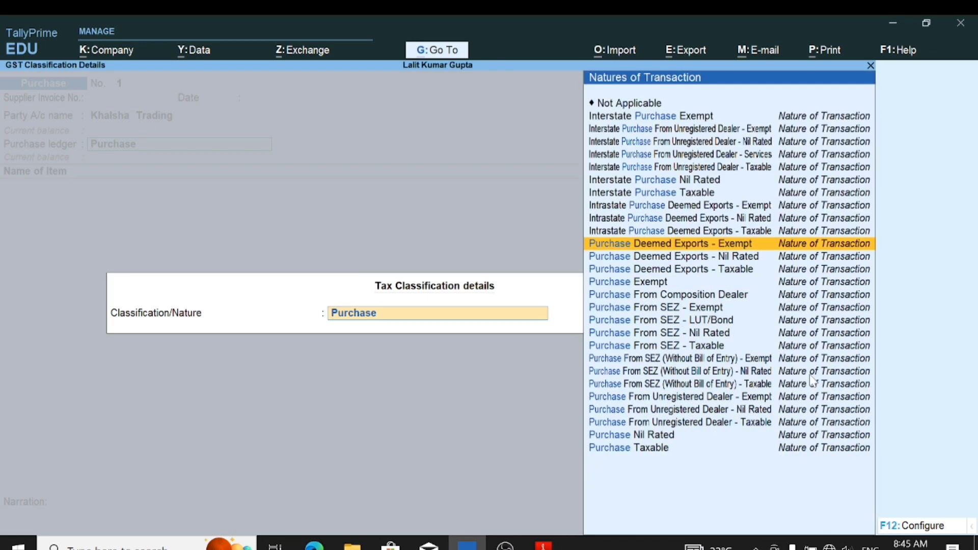
{"action": "key", "text": "Down"}
{"action": "key", "text": "Down"}
{"action": "key", "text": "Down"}
{"action": "key", "text": "Down"}
{"action": "key", "text": "Down"}
{"action": "key", "text": "Down"}
{"action": "key", "text": "Down"}
{"action": "key", "text": "Down"}
{"action": "key", "text": "Down"}
{"action": "key", "text": "Down"}
{"action": "key", "text": "Down"}
{"action": "key", "text": "Down"}
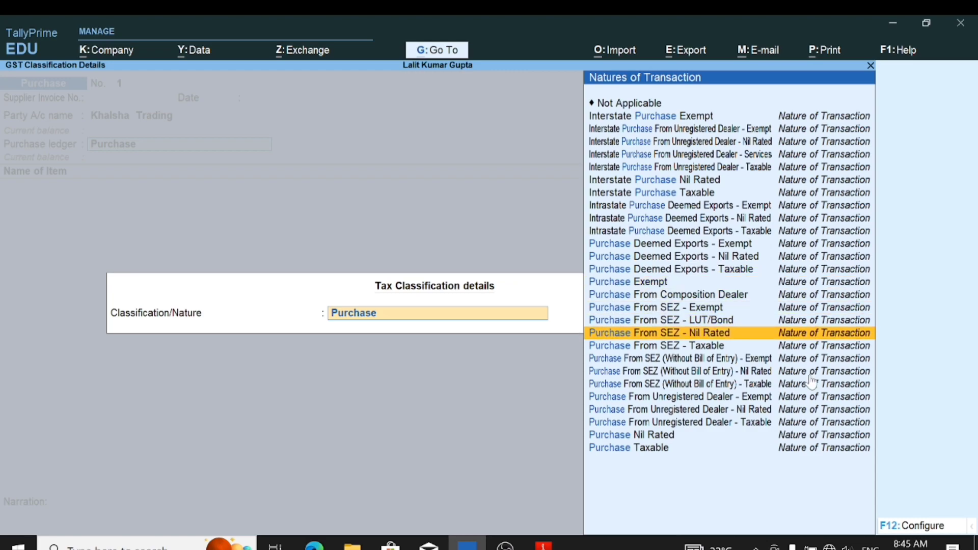
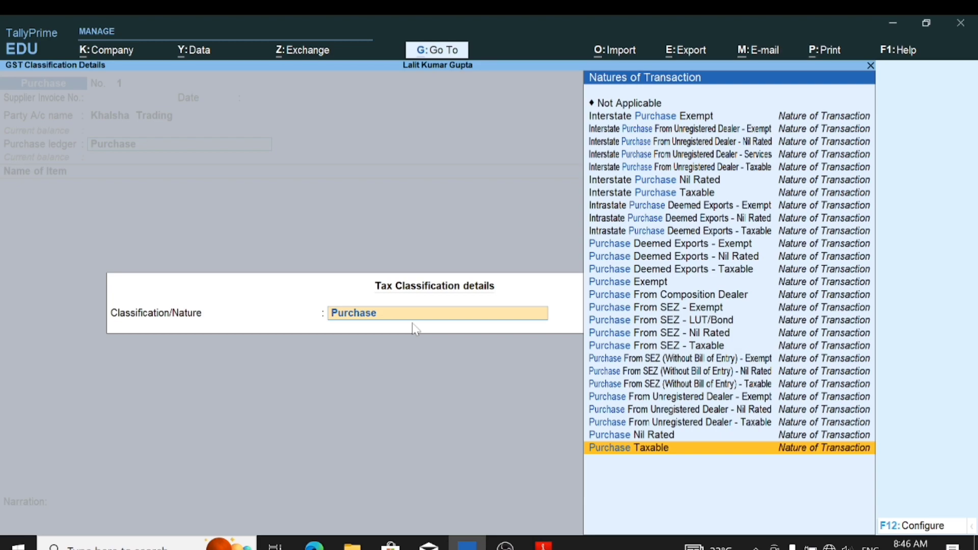
{"action": "key", "text": "Return"}
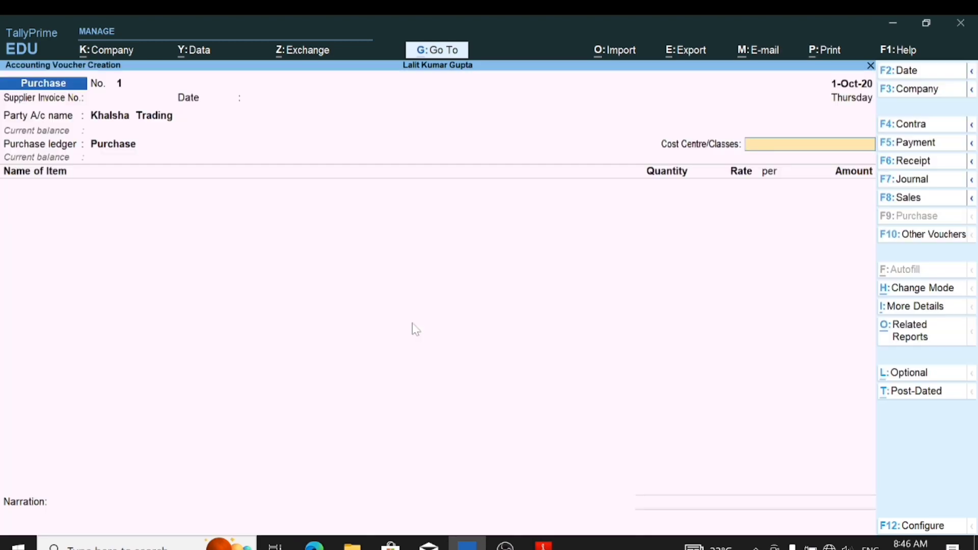
{"action": "key", "text": "Return"}
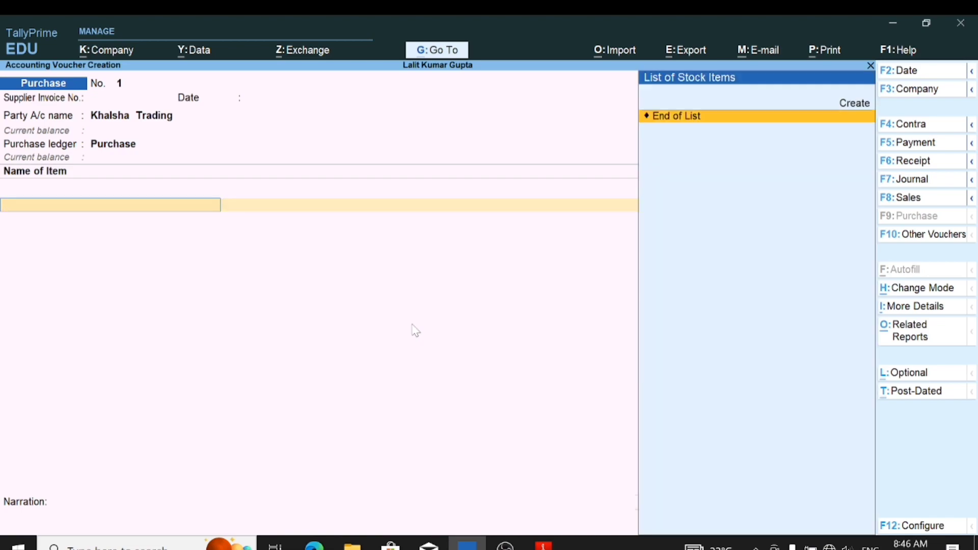
Open the creation form for a new stock item and check the items of transaction 13 in the case study PDF
{"action": "key", "text": "Up"}
{"action": "key", "text": "Return"}
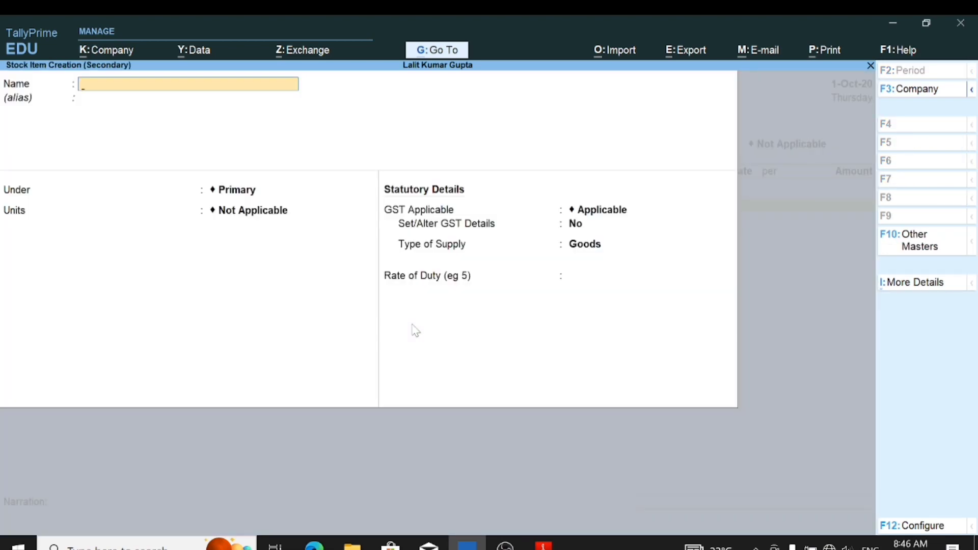
{"action": "left_click", "coordinate": [544, 544]}
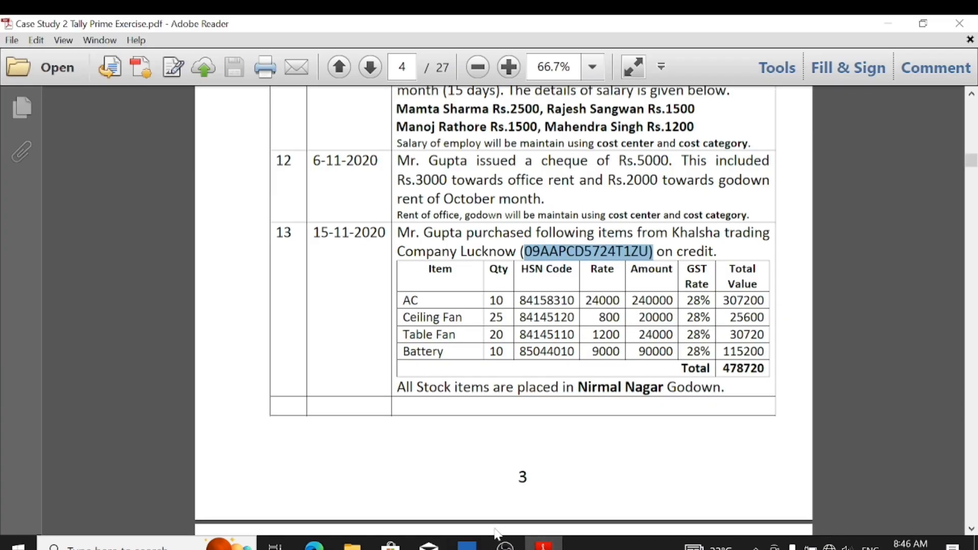
{"action": "left_click", "coordinate": [467, 544]}
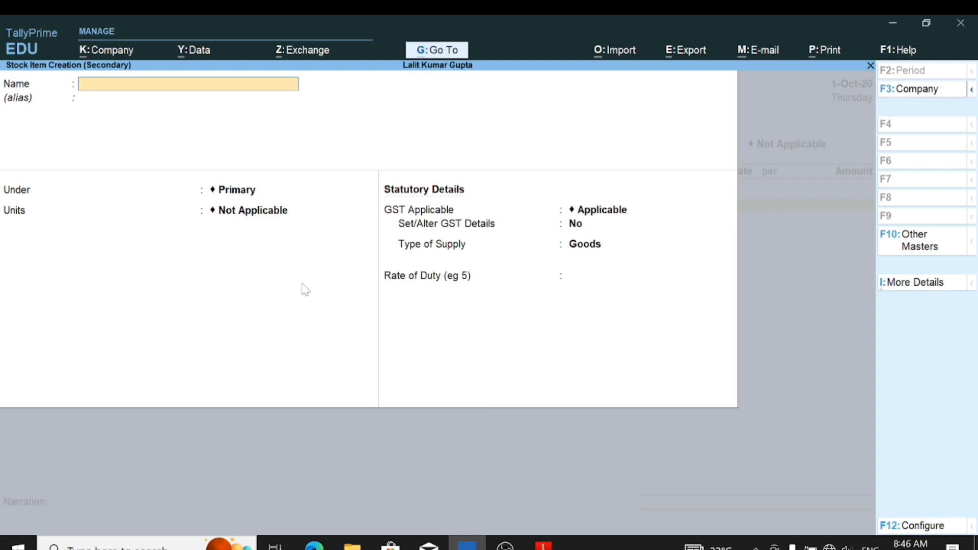
Name the new stock item Ac and create a stock group named Electronic for it under Primary
{"action": "type", "text": "Ac"}
{"action": "key", "text": "Return"}
{"action": "key", "text": "Up"}
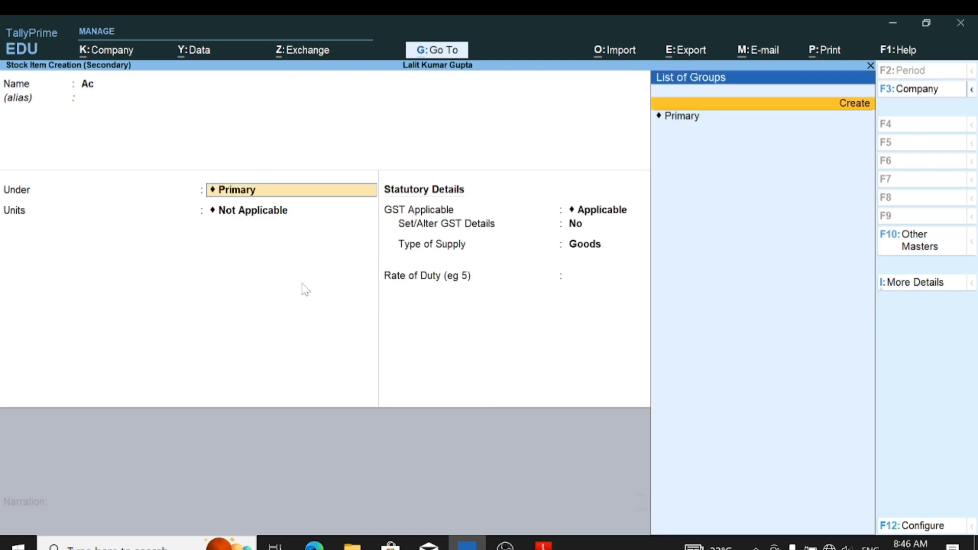
{"action": "key", "text": "Return"}
{"action": "type", "text": "Elert"}
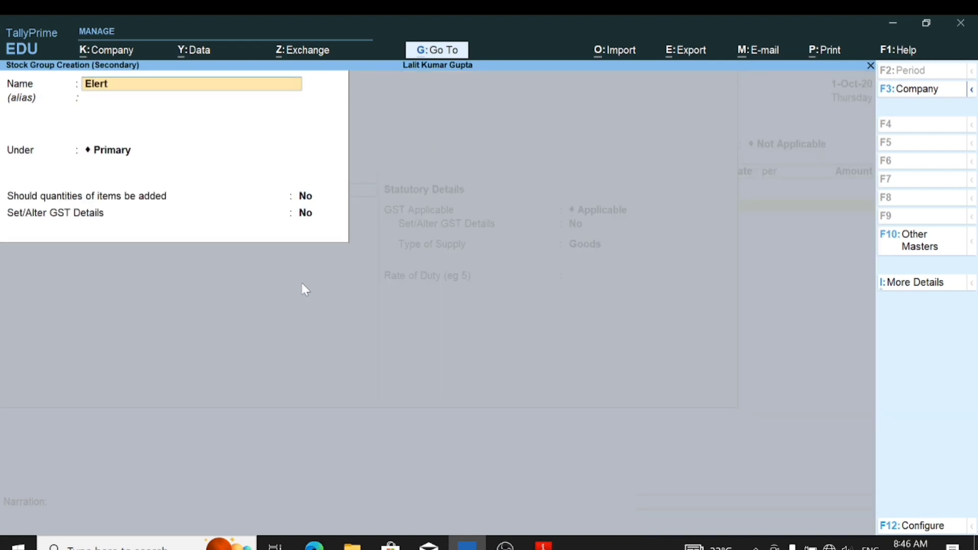
{"action": "key", "text": "BackSpace"}
{"action": "type", "text": "ect"}
{"action": "key", "text": "BackSpace"}
{"action": "key", "text": "BackSpace"}
{"action": "key", "text": "BackSpace"}
{"action": "type", "text": "ctromni"}
{"action": "key", "text": "BackSpace"}
{"action": "key", "text": "BackSpace"}
{"action": "key", "text": "BackSpace"}
{"action": "type", "text": "nic"}
{"action": "key", "text": "ctrl+a"}
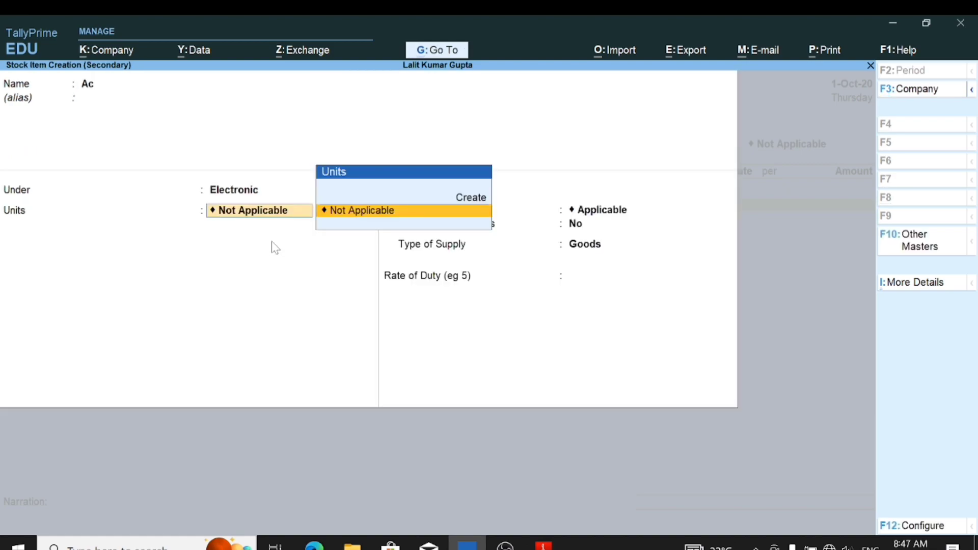
Create a simple unit with symbol nos, the numbers quantity code and 0 decimal places, and keep alternate units Not Applicable
{"action": "key", "text": "Up"}
{"action": "key", "text": "Return"}
{"action": "type", "text": "nos"}
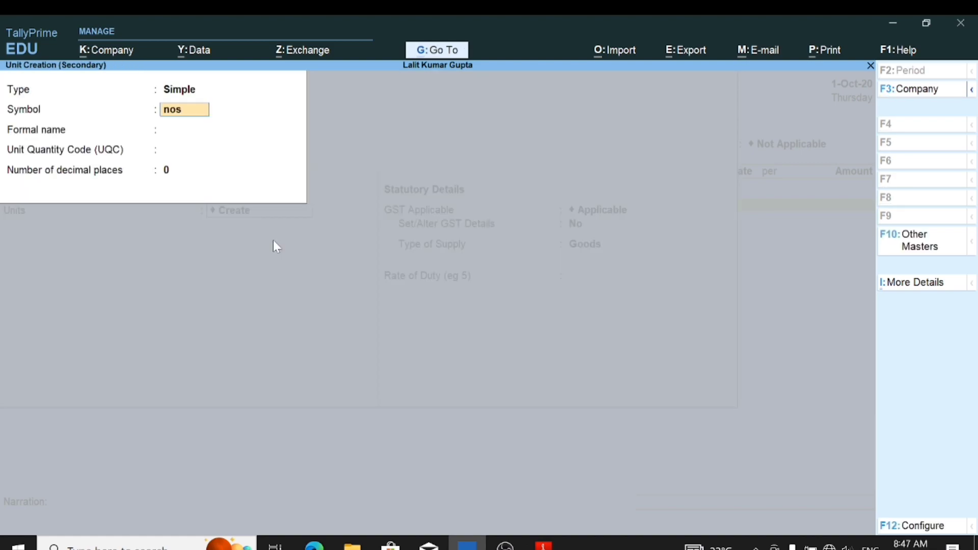
{"action": "key", "text": "Return"}
{"action": "key", "text": "Return"}
{"action": "type", "text": "nos"}
{"action": "key", "text": "Return"}
{"action": "key", "text": "Return"}
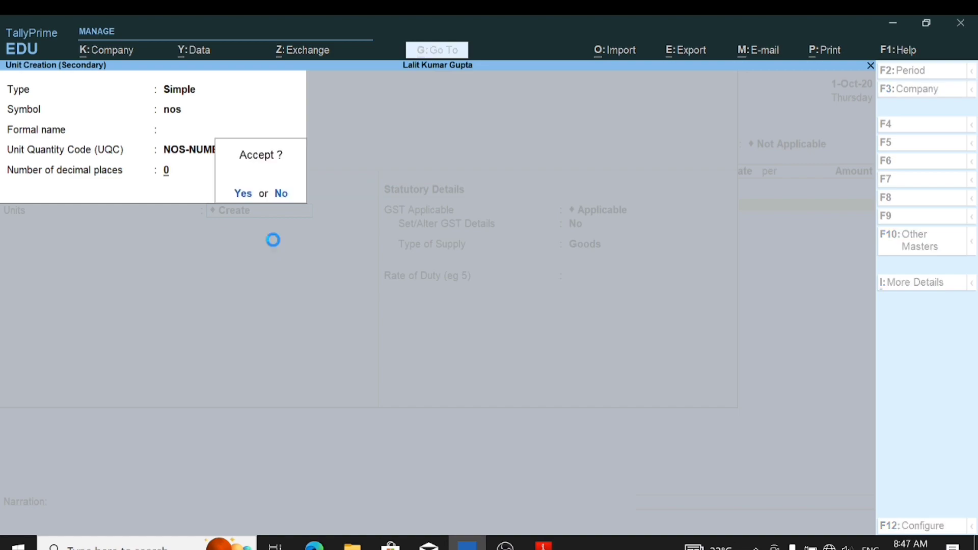
{"action": "key", "text": "y"}
{"action": "key", "text": "Return"}
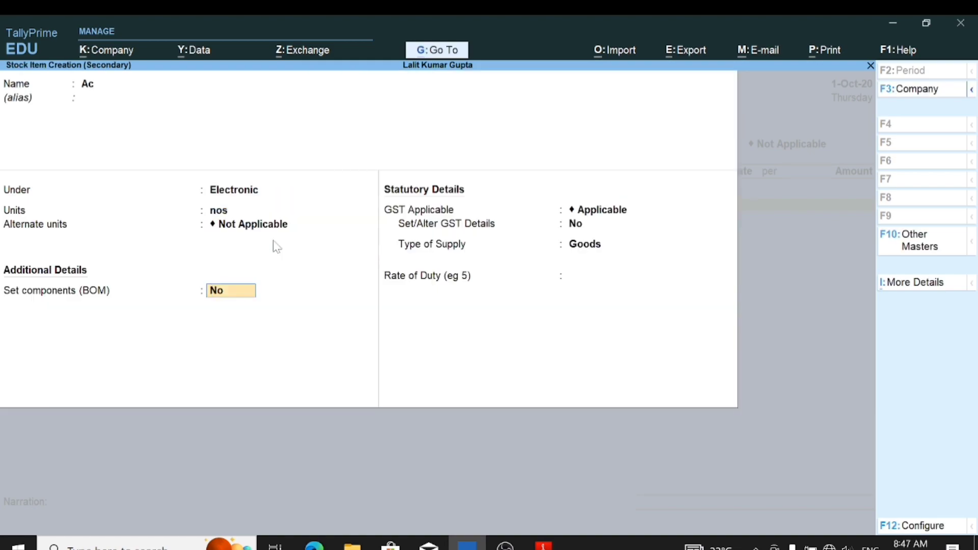
Keep components off for Ac, enable its GST details and enter 84458501 as the HSN/SAC code
{"action": "key", "text": "Return"}
{"action": "key", "text": "Return"}
{"action": "type", "text": "yes"}
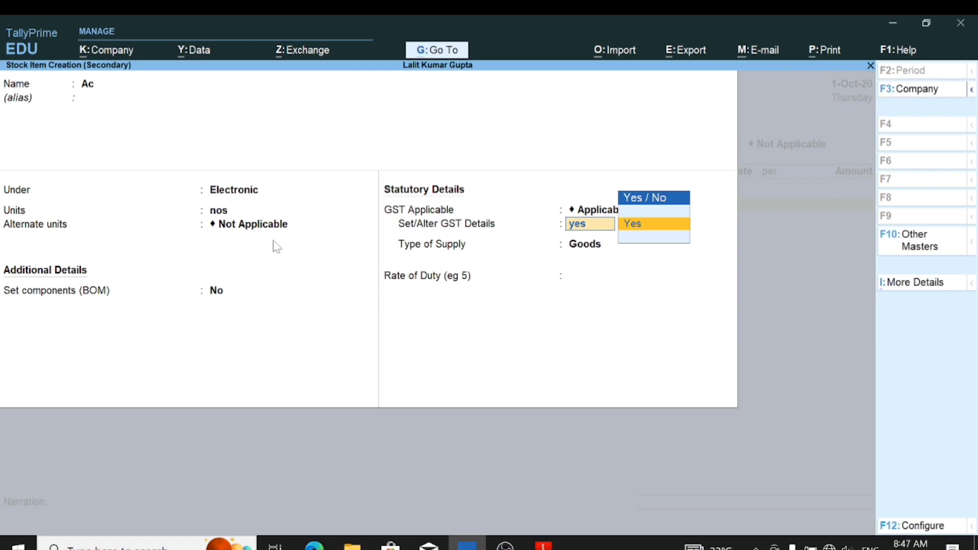
{"action": "key", "text": "Return"}
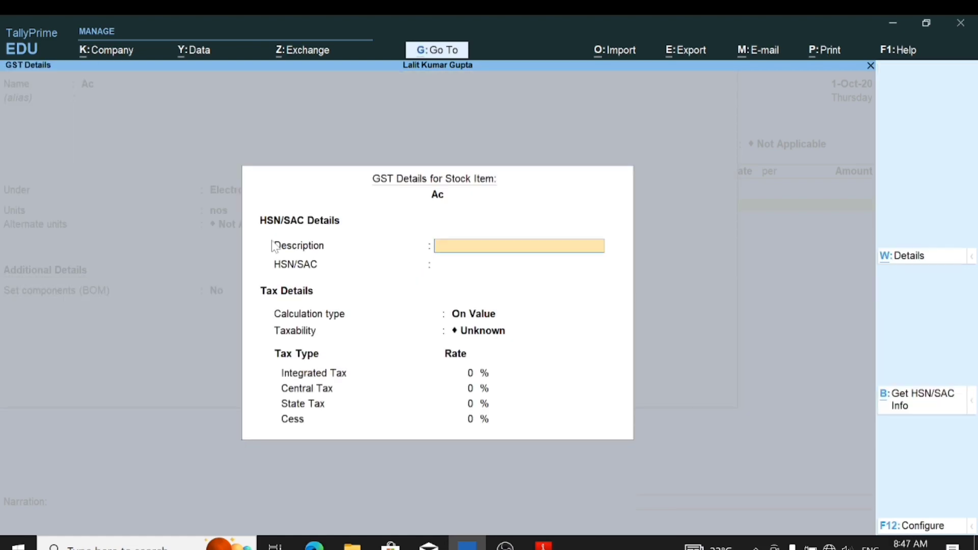
{"action": "key", "text": "Return"}
{"action": "type", "text": "84"}
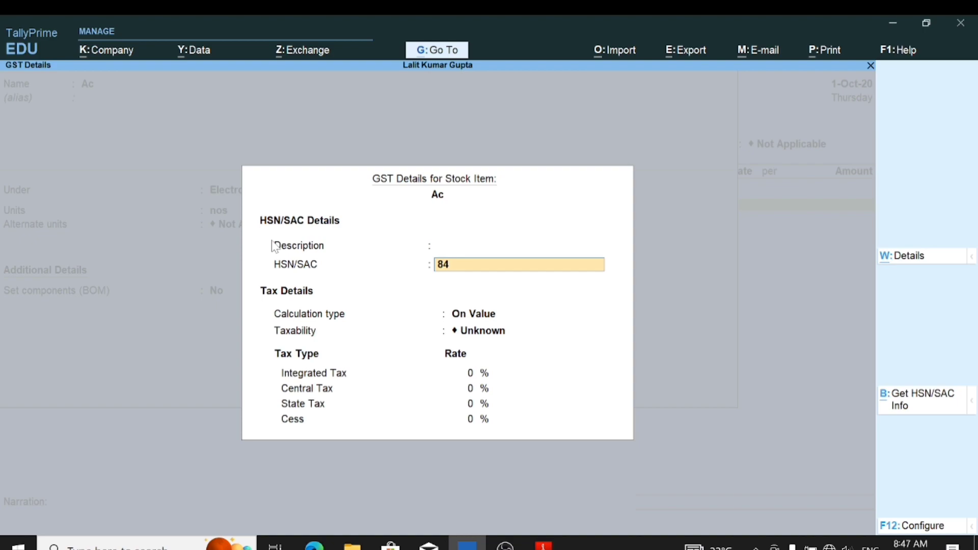
{"action": "type", "text": "4585012"}
{"action": "key", "text": "BackSpace"}
{"action": "key", "text": "Return"}
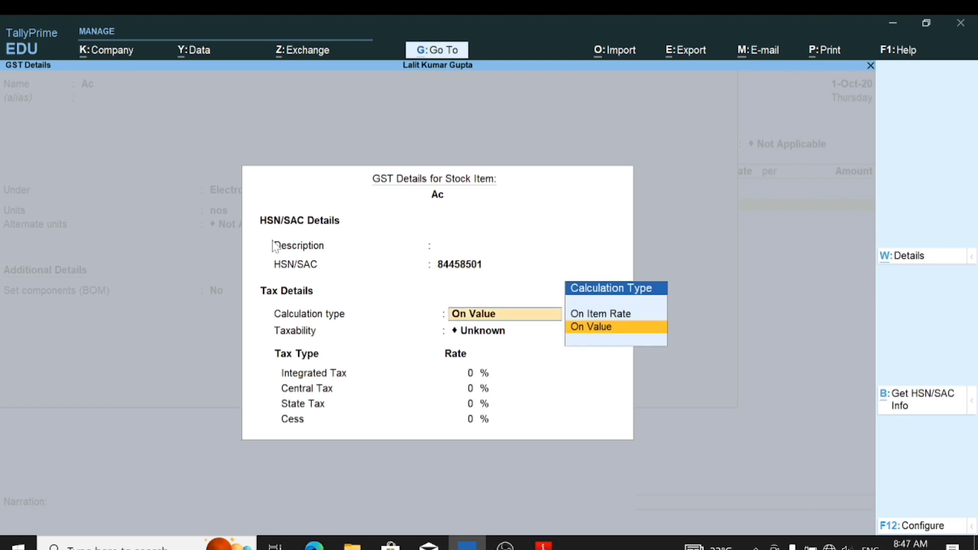
Make Ac taxable on value at 28% integrated tax after checking the rate in the case study PDF, and save the item
{"action": "key", "text": "Return"}
{"action": "type", "text": "T"}
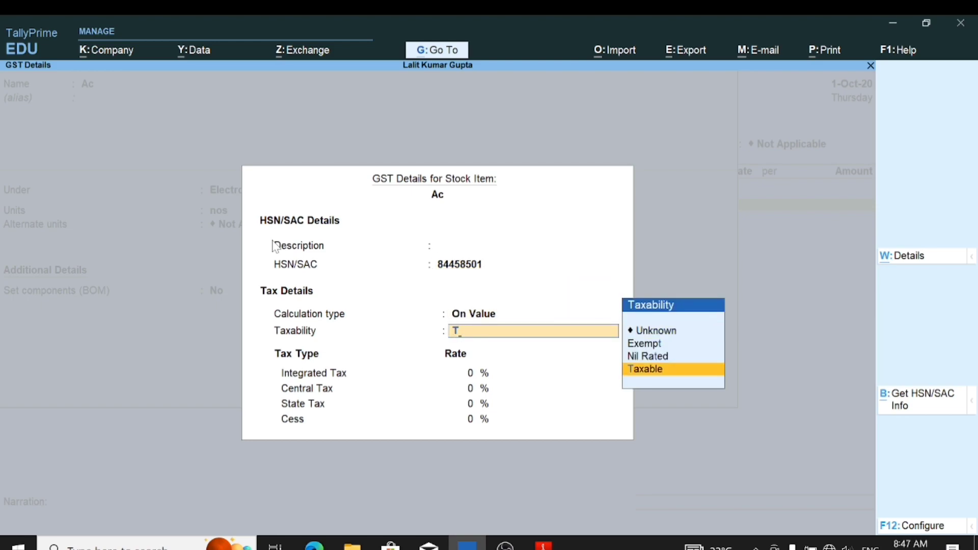
{"action": "key", "text": "Return"}
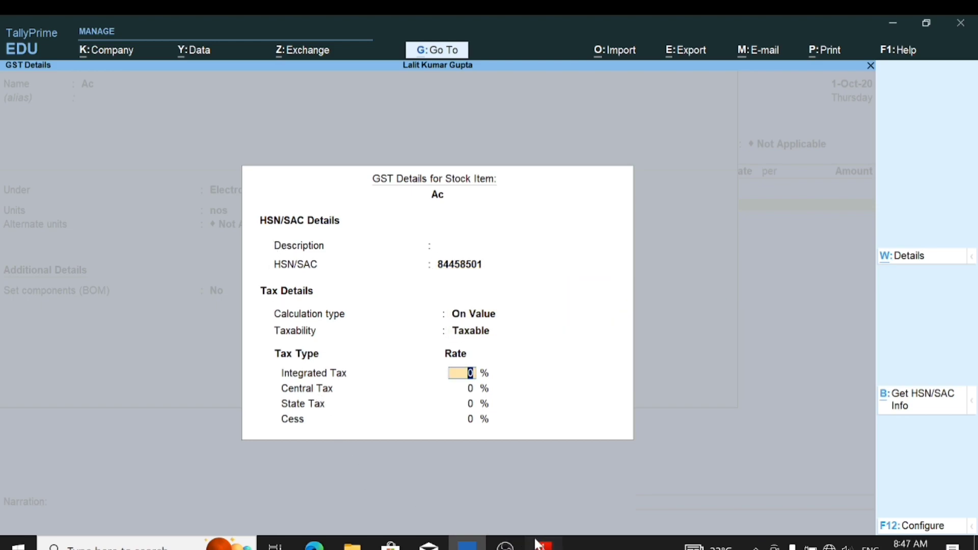
{"action": "left_click", "coordinate": [541, 545]}
{"action": "left_click", "coordinate": [639, 444]}
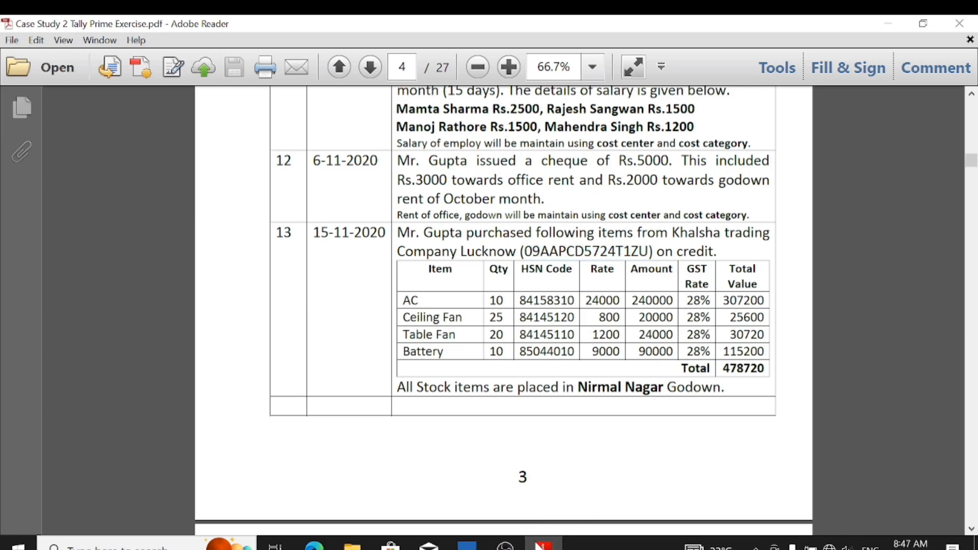
{"action": "left_click", "coordinate": [467, 545]}
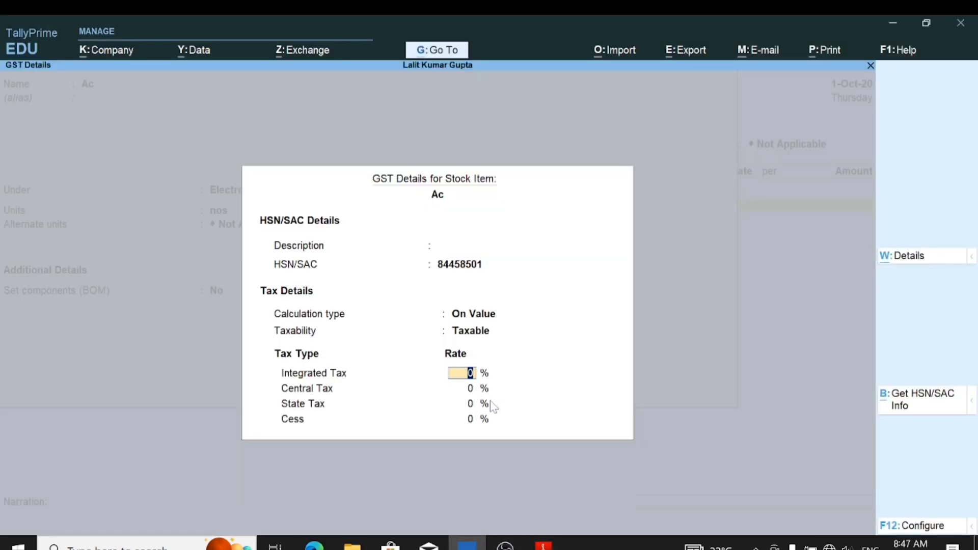
{"action": "type", "text": "28"}
{"action": "key", "text": "Return"}
{"action": "key", "text": "Return"}
{"action": "key", "text": "Return"}
{"action": "key", "text": "Return"}
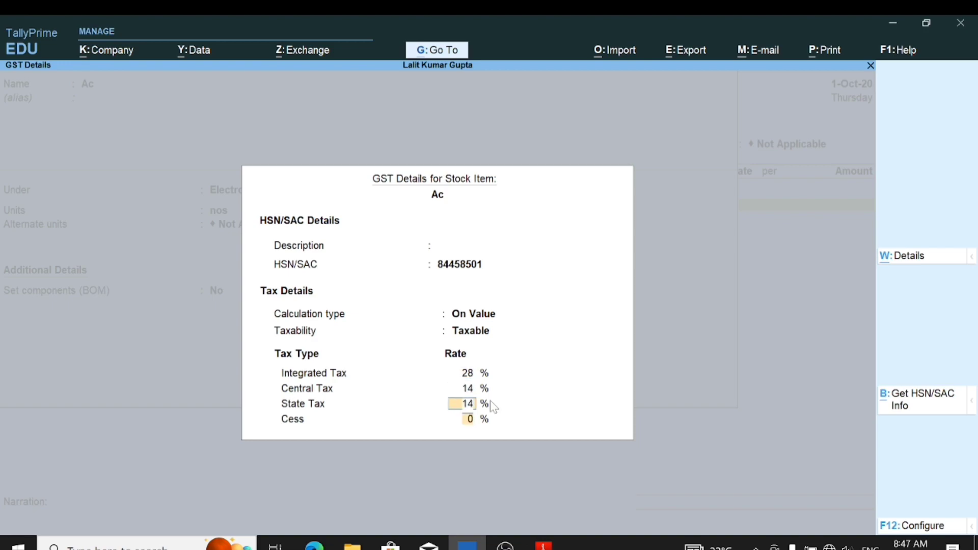
{"action": "key", "text": "Return"}
{"action": "key", "text": "Return"}
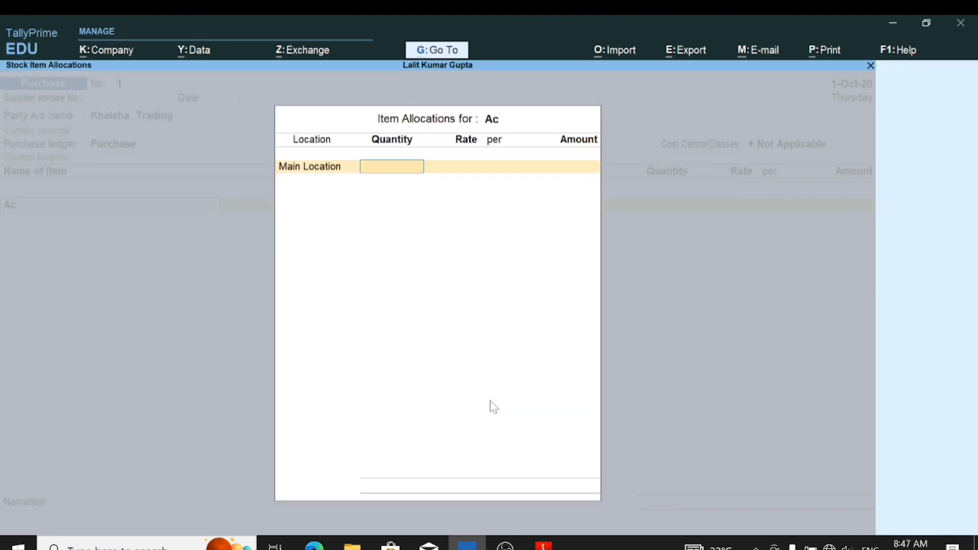
Allocate 10 nos of Ac to Nirmal Nagar Godown at a rate of 24,000 per nos, checking the rate in the PDF
{"action": "type", "text": "Ni"}
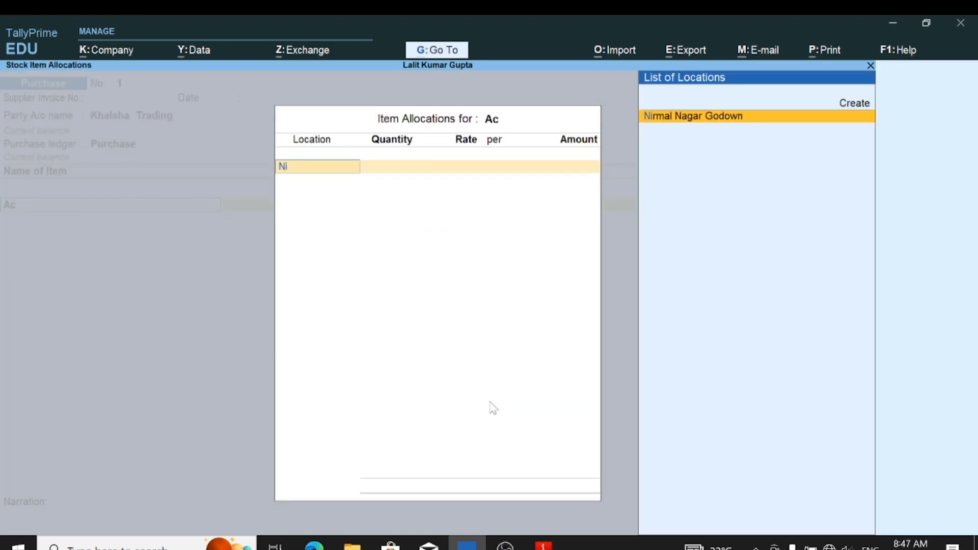
{"action": "key", "text": "Return"}
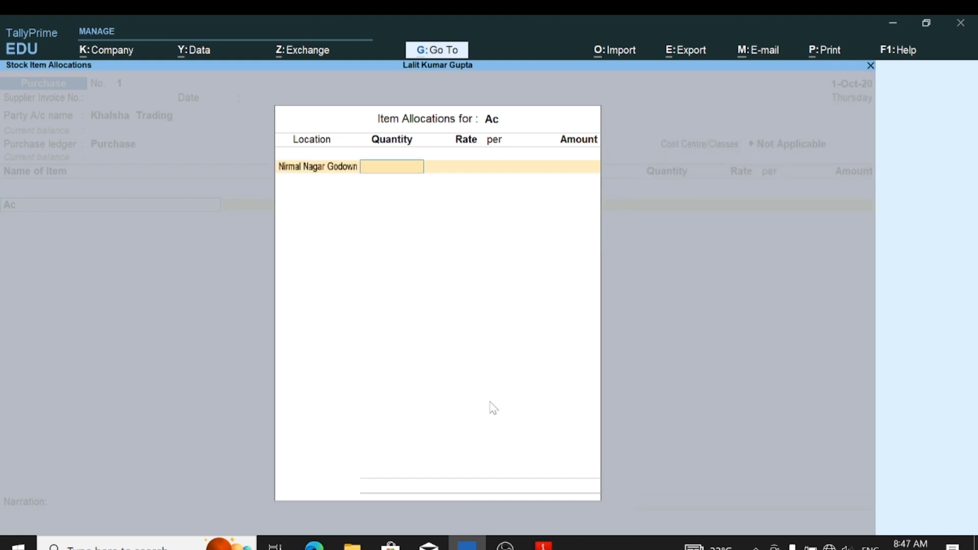
{"action": "type", "text": "10"}
{"action": "key", "text": "Return"}
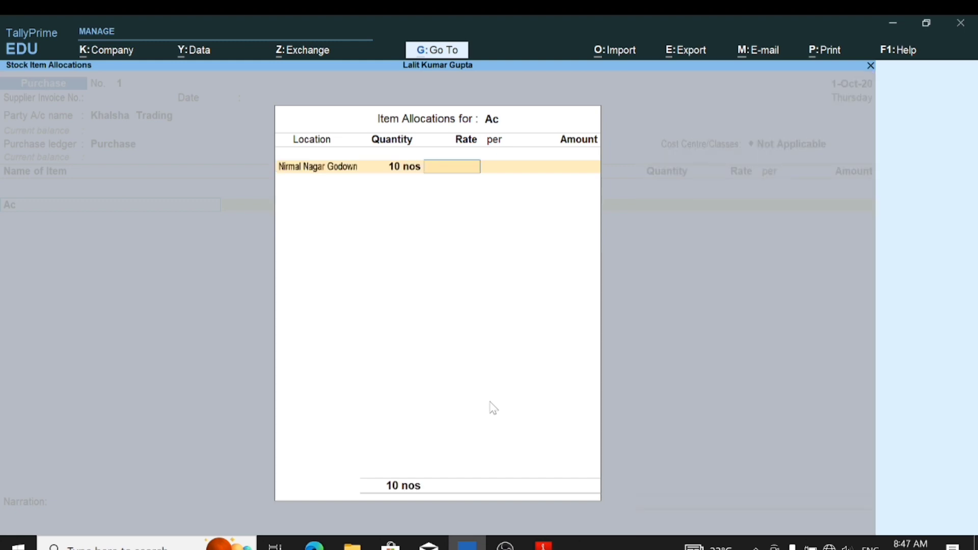
{"action": "left_click", "coordinate": [547, 543]}
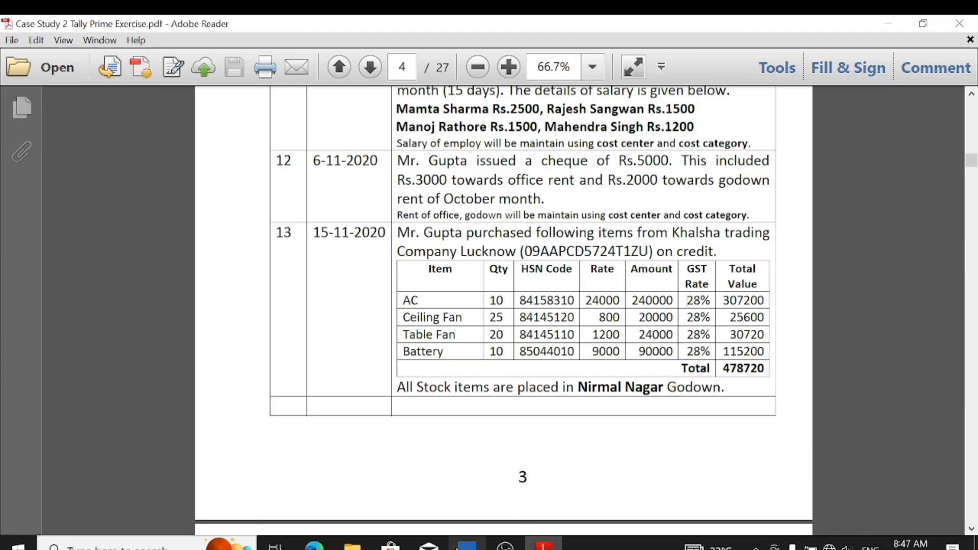
{"action": "left_click", "coordinate": [467, 543]}
{"action": "type", "text": "24"}
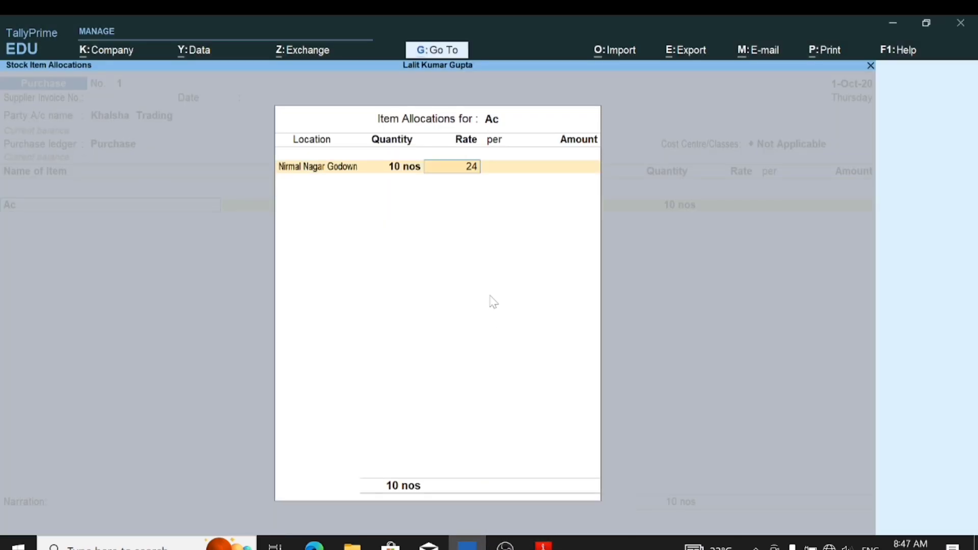
{"action": "type", "text": "000"}
{"action": "key", "text": "Return"}
{"action": "key", "text": "Return"}
{"action": "key", "text": "Return"}
{"action": "key", "text": "Return"}
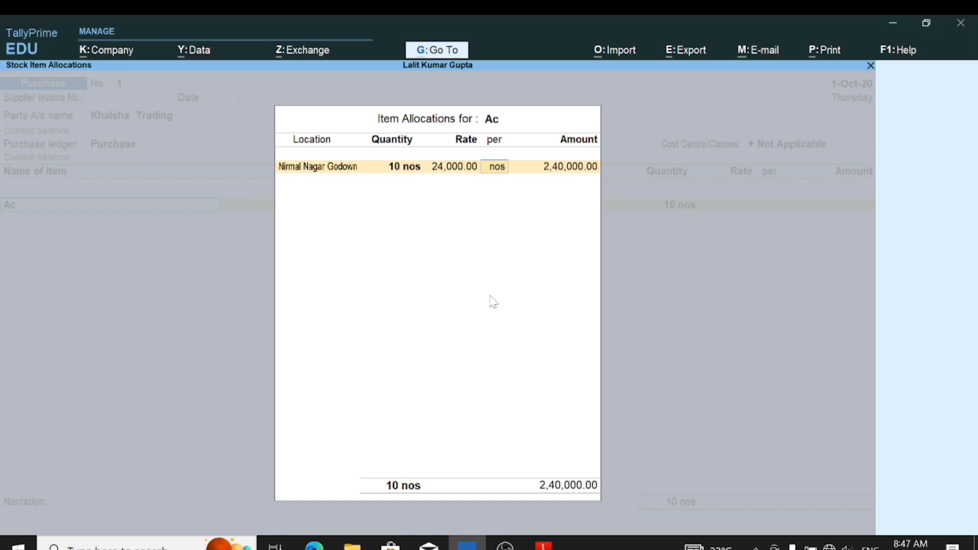
{"action": "key", "text": "Return"}
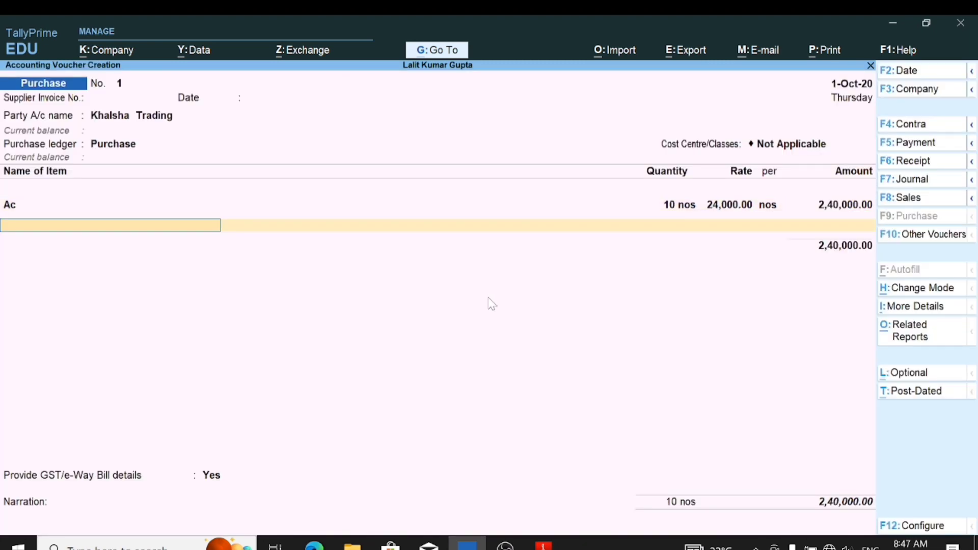
Start another stock item from the next voucher line and name it Celling Fan after checking the PDF's item list
{"action": "key", "text": "Down"}
{"action": "key", "text": "alt+c"}
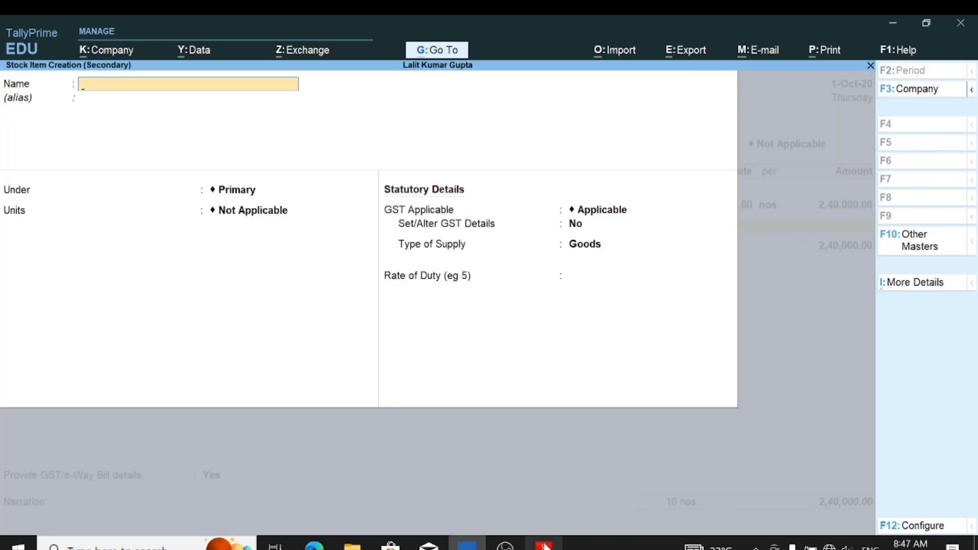
{"action": "mouse_move", "coordinate": [544, 543]}
{"action": "left_click", "coordinate": [550, 507]}
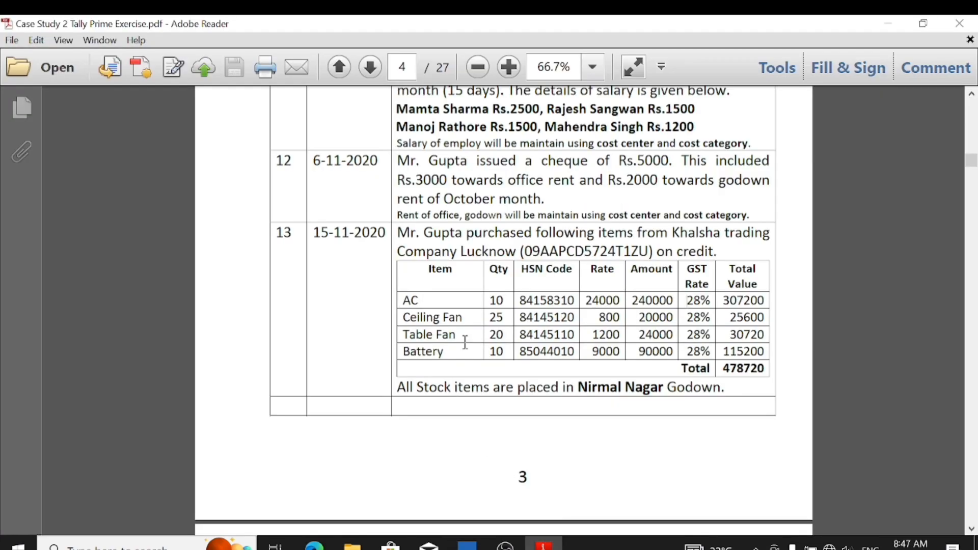
{"action": "left_click", "coordinate": [467, 545]}
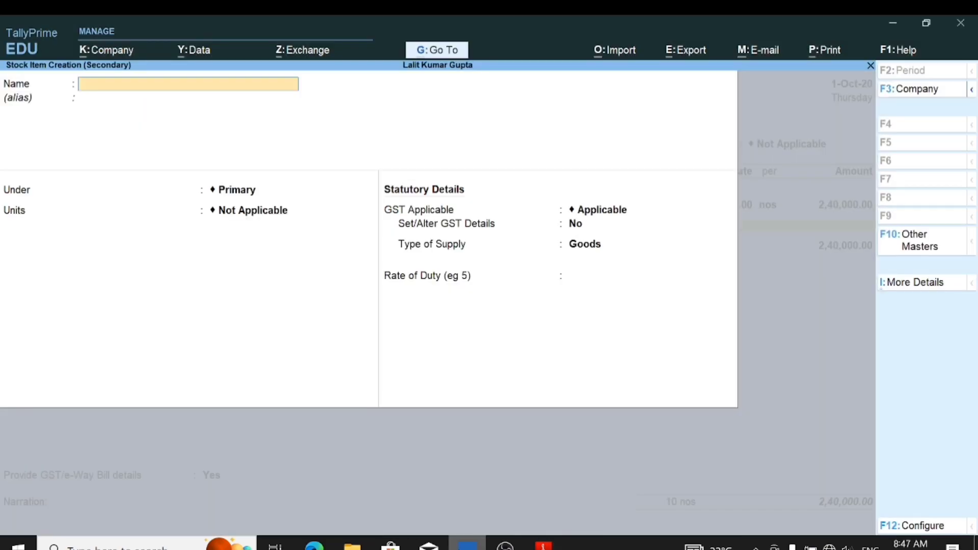
{"action": "type", "text": "Celling fann"}
{"action": "key", "text": "BackSpace"}
{"action": "key", "text": "Return"}
Place Celling Fan in the Electronic group with unit nos, leaving alternate units Not Applicable and components off
{"action": "key", "text": "Down"}
{"action": "type", "text": "f"}
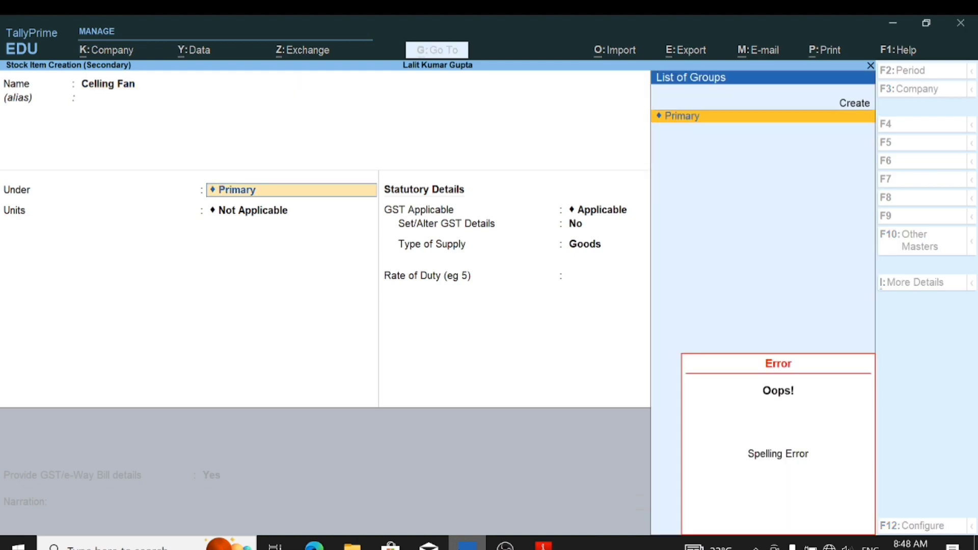
{"action": "key", "text": "BackSpace"}
{"action": "key", "text": "BackSpace"}
{"action": "key", "text": "BackSpace"}
{"action": "key", "text": "BackSpace"}
{"action": "key", "text": "BackSpace"}
{"action": "key", "text": "BackSpace"}
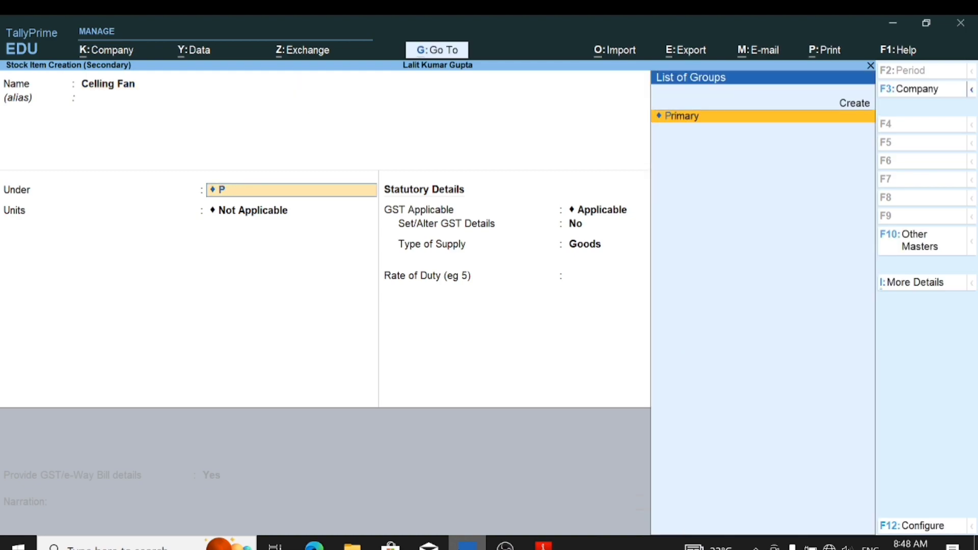
{"action": "key", "text": "BackSpace"}
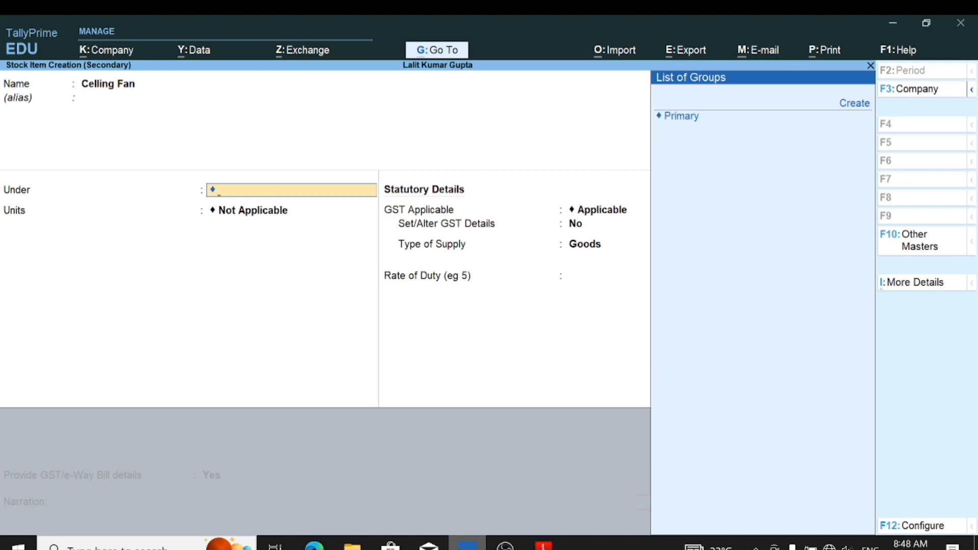
{"action": "key", "text": "BackSpace"}
{"action": "key", "text": "Return"}
{"action": "key", "text": "Return"}
{"action": "key", "text": "Return"}
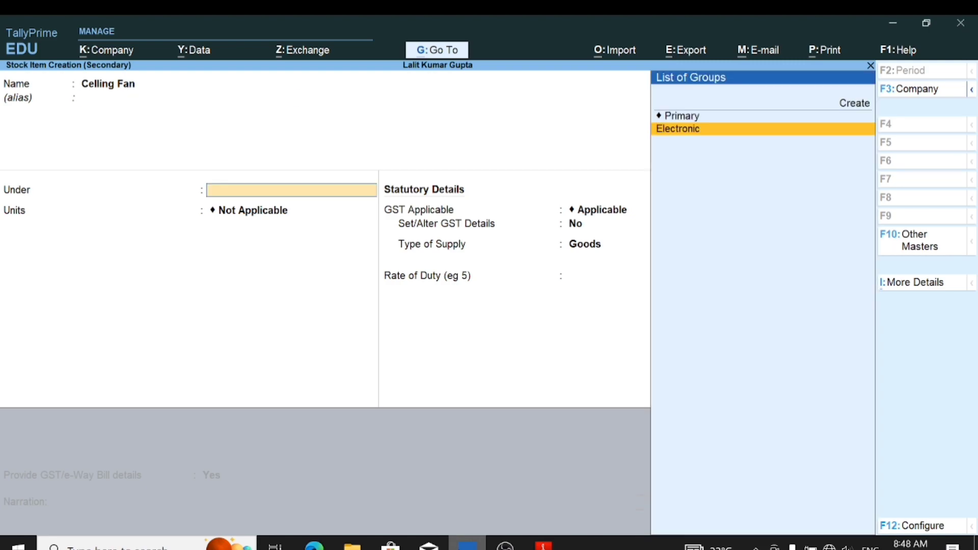
{"action": "key", "text": "Return"}
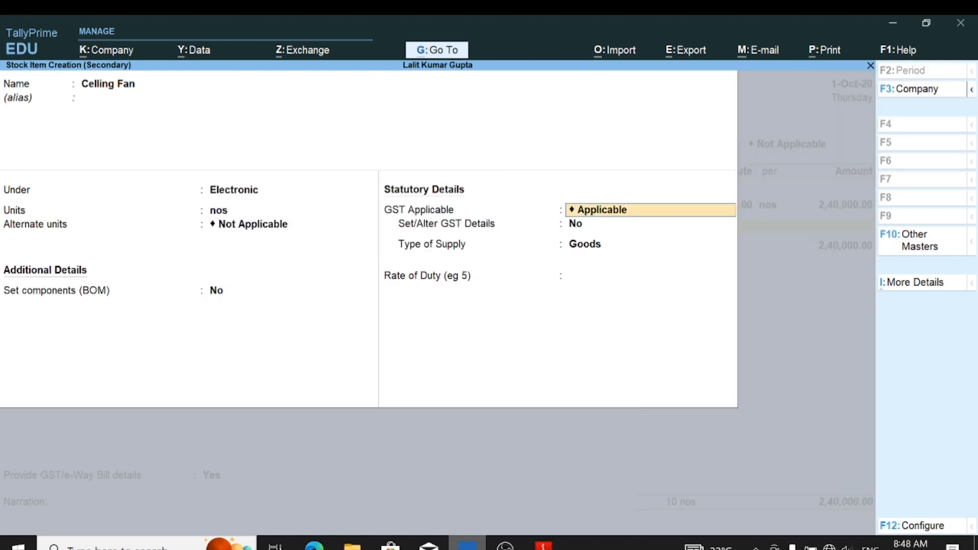
Enable GST details for Celling Fan, enter HSN/SAC 84450125 and keep the calculation type On Value
{"action": "key", "text": "Return"}
{"action": "type", "text": "y"}
{"action": "key", "text": "Return"}
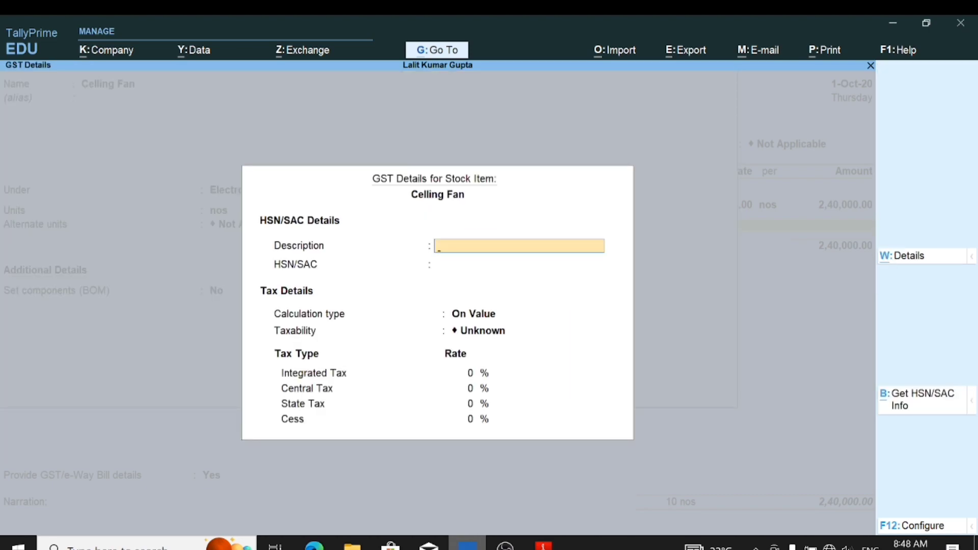
{"action": "key", "text": "Return"}
{"action": "type", "text": "8445"}
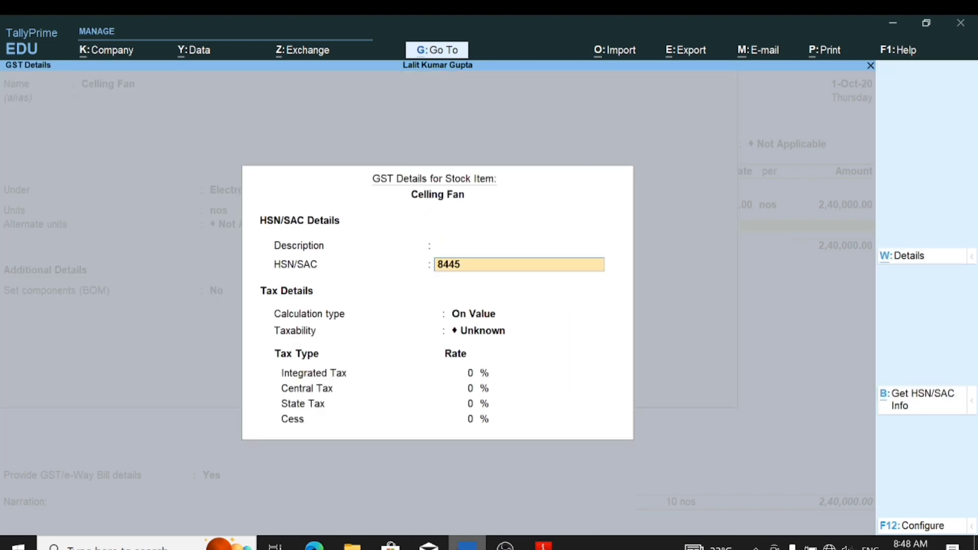
{"action": "type", "text": "0125"}
{"action": "key", "text": "Return"}
{"action": "key", "text": "Return"}
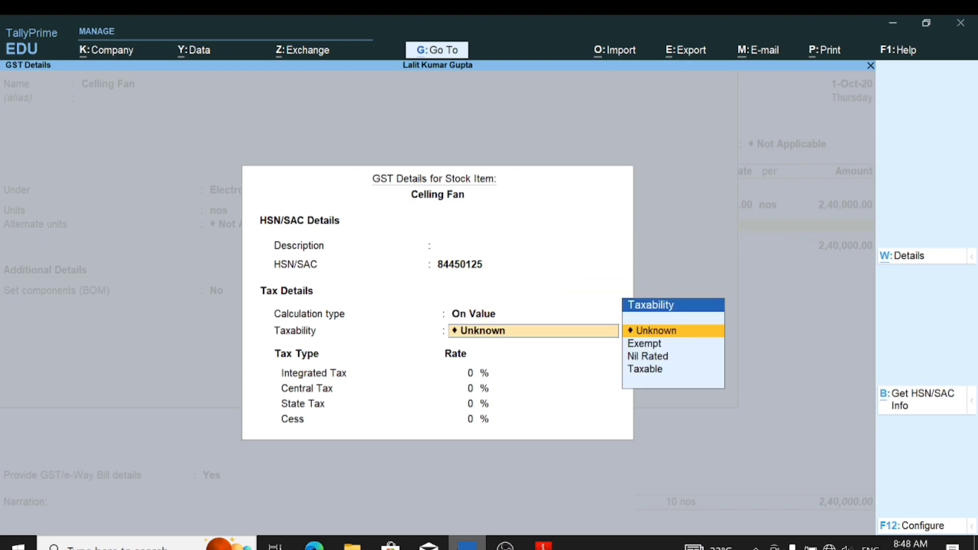
Change the taxability in Celling Fan's GST details to Taxable
{"action": "type", "text": "t"}
{"action": "key", "text": "BackSpace"}
{"action": "key", "text": "BackSpace"}
{"action": "key", "text": "BackSpace"}
{"action": "key", "text": "BackSpace"}
{"action": "key", "text": "BackSpace"}
{"action": "key", "text": "BackSpace"}
{"action": "key", "text": "BackSpace"}
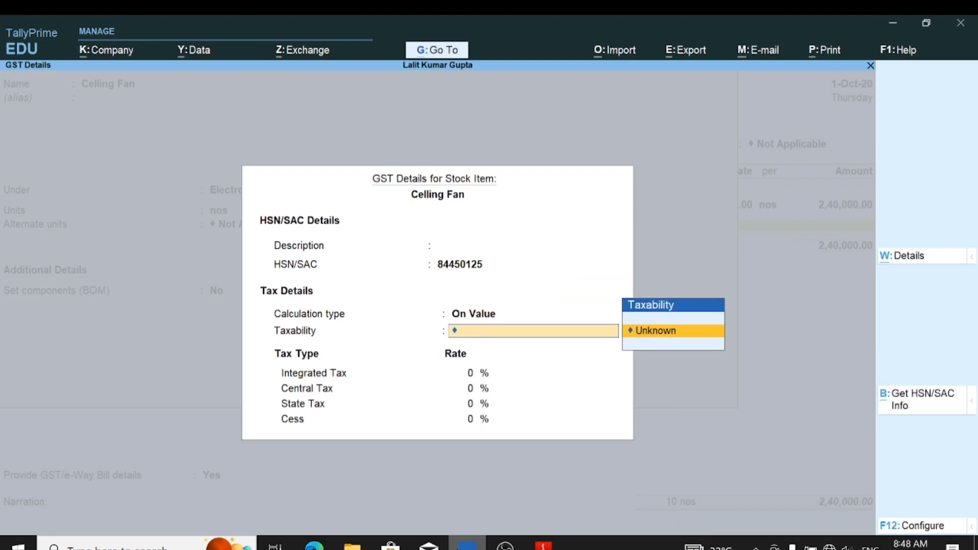
Make the Celling Fan taxable with 28% integrated tax and save the stock item
{"action": "key", "text": "Down"}
{"action": "key", "text": "Down"}
{"action": "key", "text": "Down"}
{"action": "key", "text": "Return"}
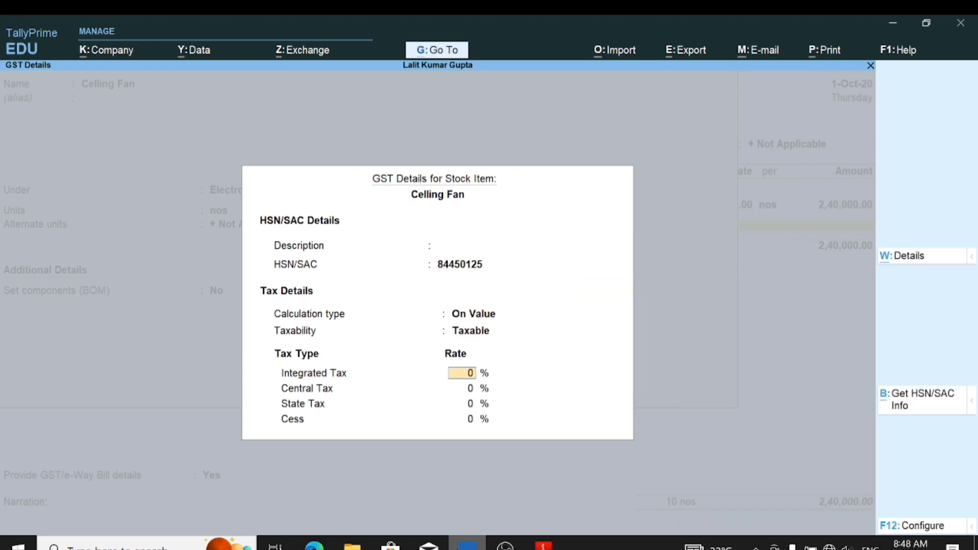
{"action": "key", "text": "alt+Tab"}
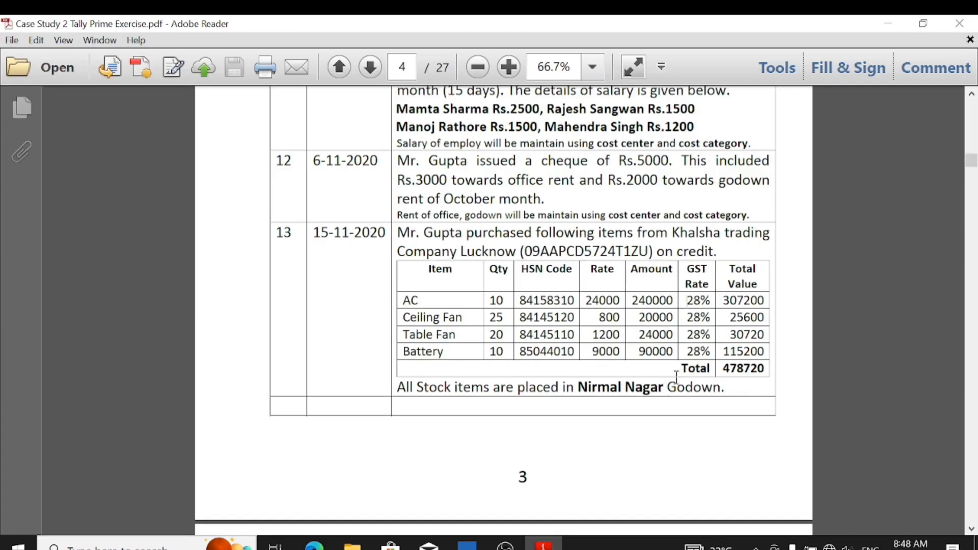
{"action": "left_click", "coordinate": [467, 544]}
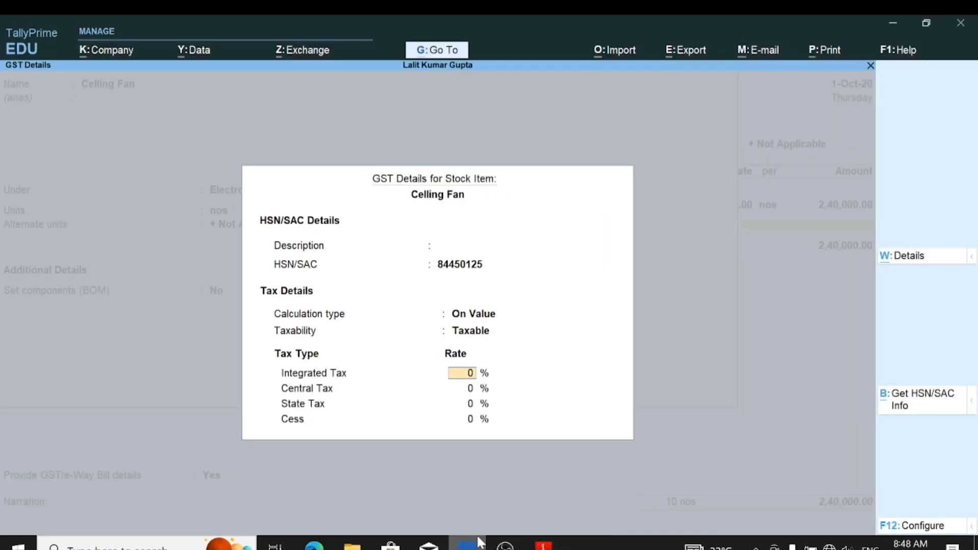
{"action": "type", "text": "28"}
{"action": "key", "text": "Return"}
{"action": "key", "text": "Return"}
{"action": "key", "text": "Return"}
{"action": "key", "text": "Return"}
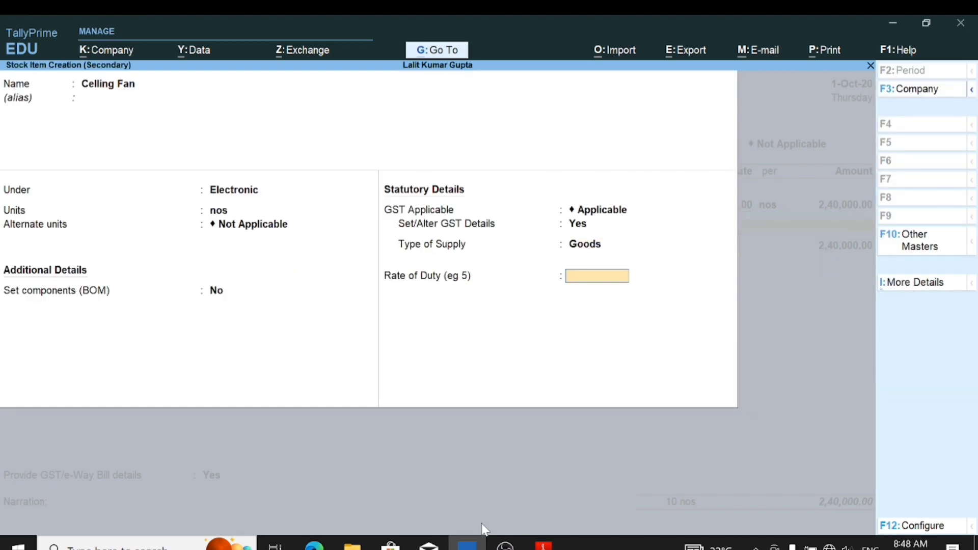
{"action": "key", "text": "Return"}
{"action": "key", "text": "Return"}
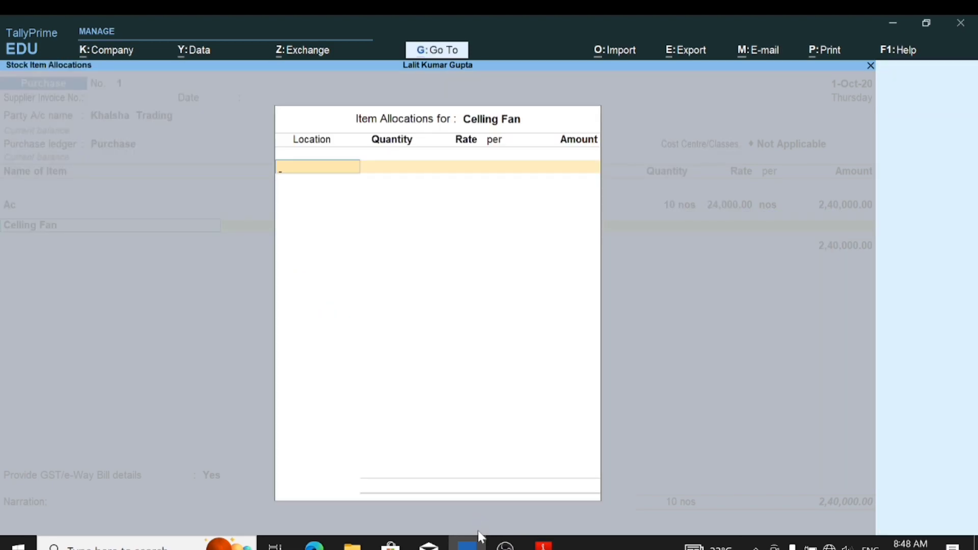
Allocate 25 nos of Celling Fan to Nirmal Nagar Godown at a rate of 800 and add the line to the voucher
{"action": "type", "text": "Nir"}
{"action": "key", "text": "Return"}
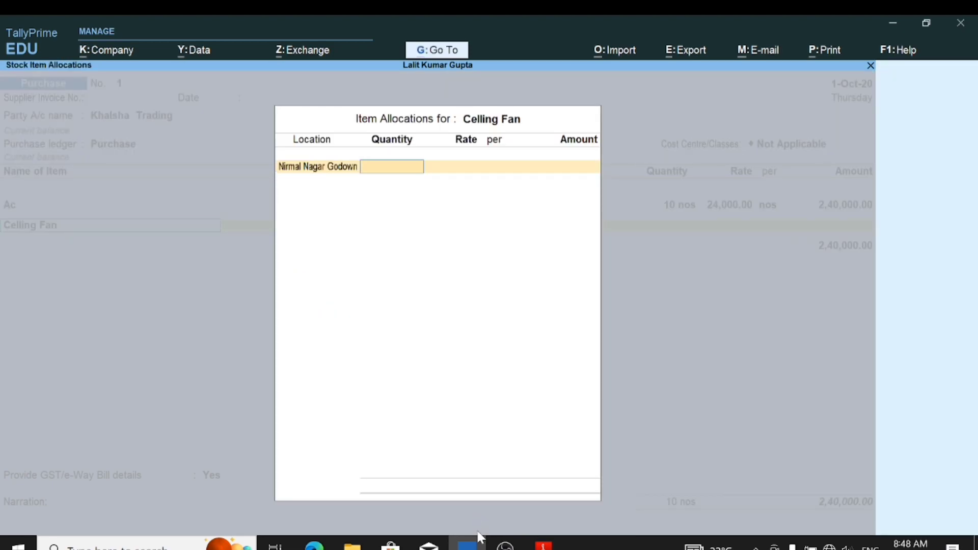
{"action": "mouse_move", "coordinate": [544, 543]}
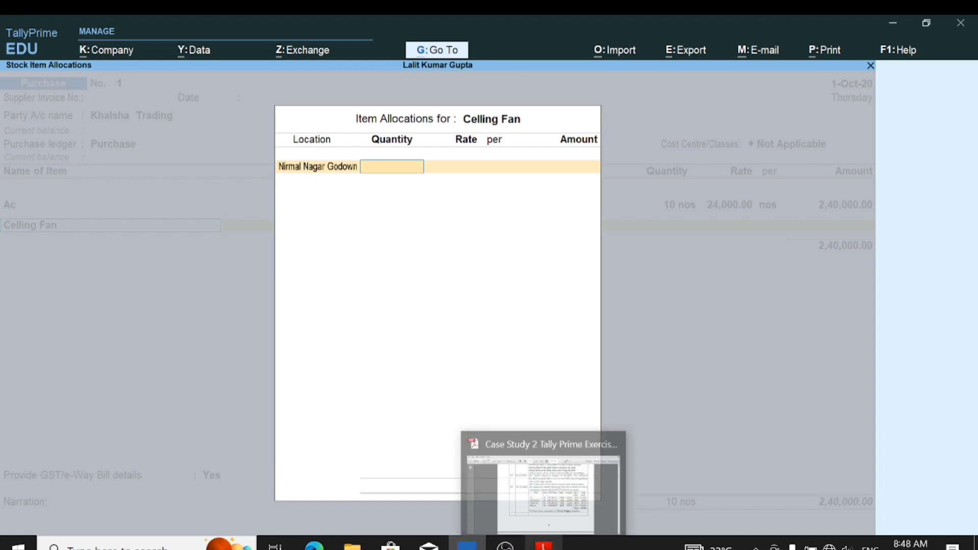
{"action": "left_click", "coordinate": [540, 512]}
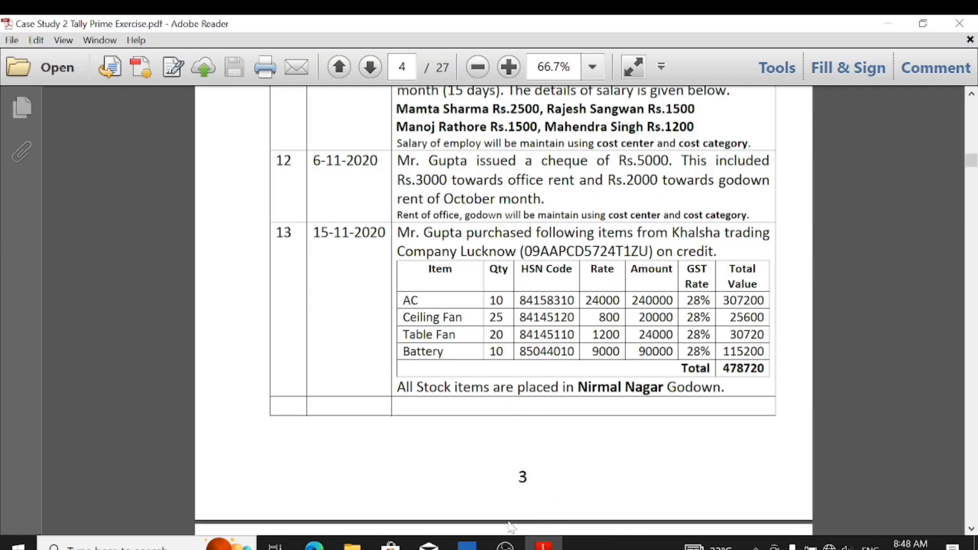
{"action": "mouse_move", "coordinate": [468, 544]}
{"action": "left_click", "coordinate": [479, 492]}
{"action": "type", "text": "25"}
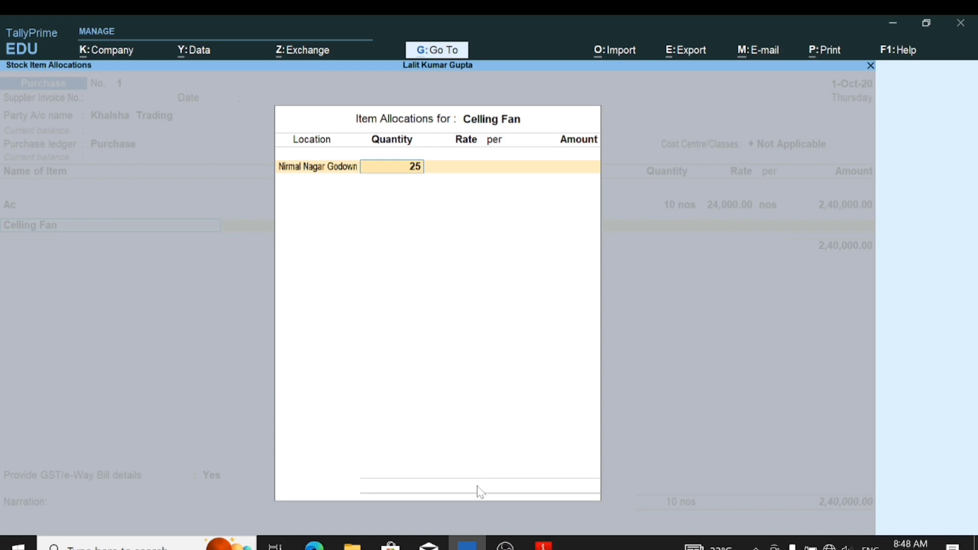
{"action": "key", "text": "Return"}
{"action": "type", "text": "800"}
{"action": "key", "text": "Return"}
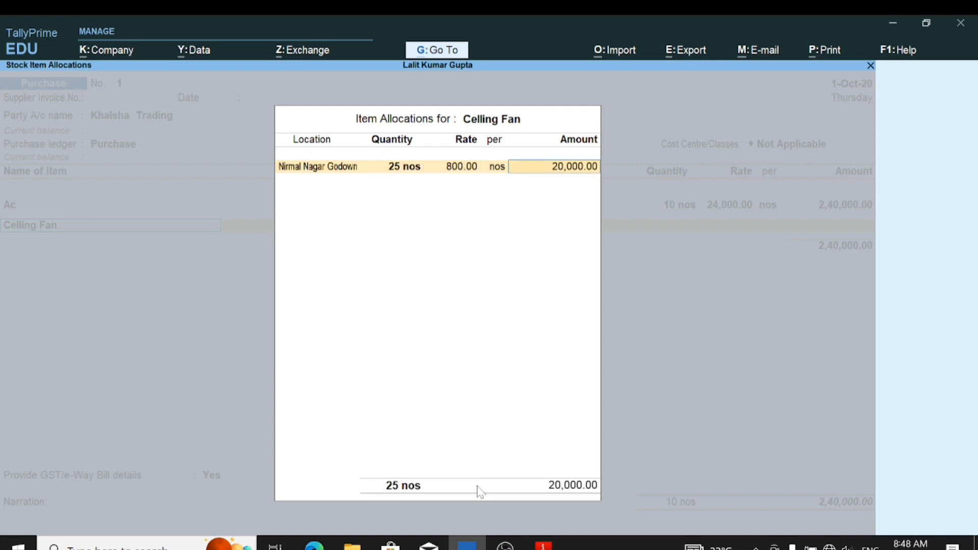
{"action": "key", "text": "Return"}
{"action": "key", "text": "Return"}
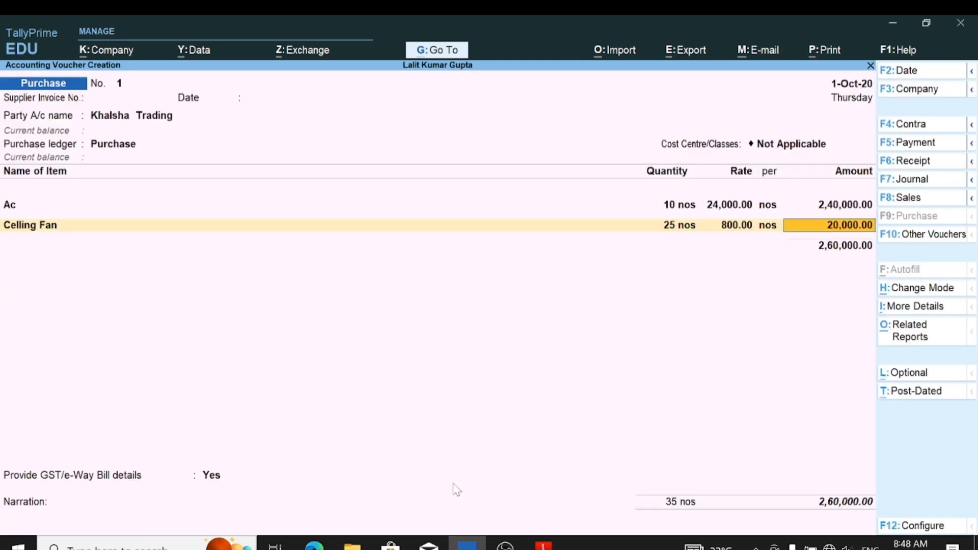
{"action": "key", "text": "Return"}
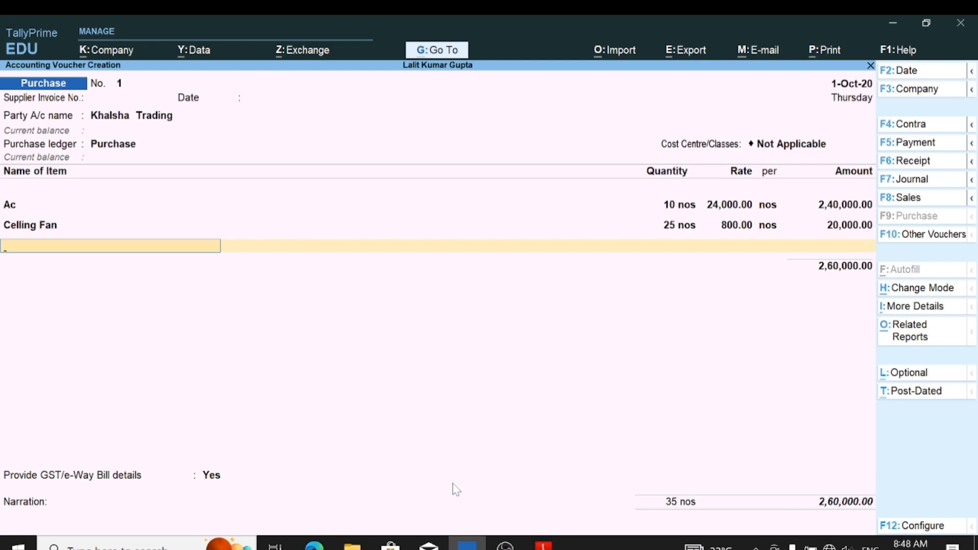
Create a stock item named Table Fan under Electronic with nos as its unit and no alternate unit
{"action": "key", "text": "alt+c"}
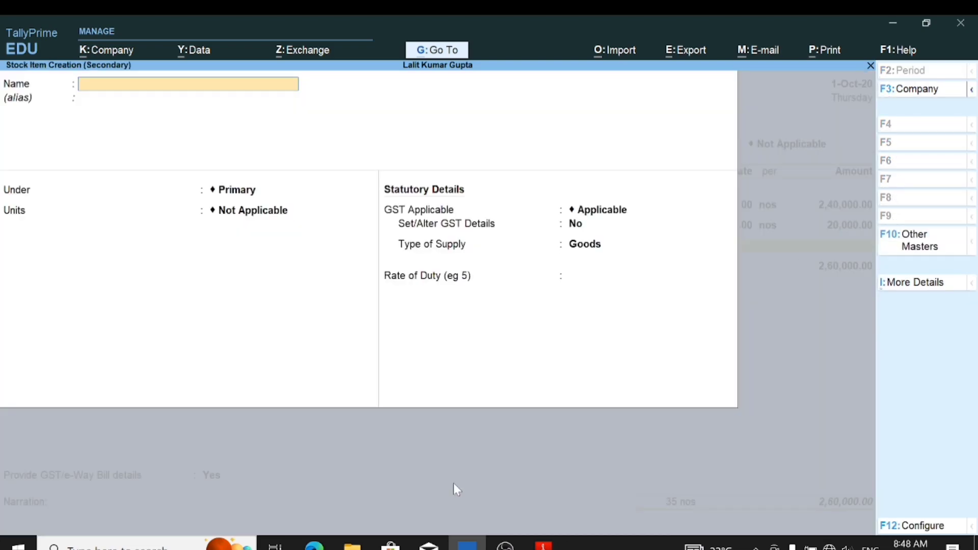
{"action": "left_click", "coordinate": [544, 544]}
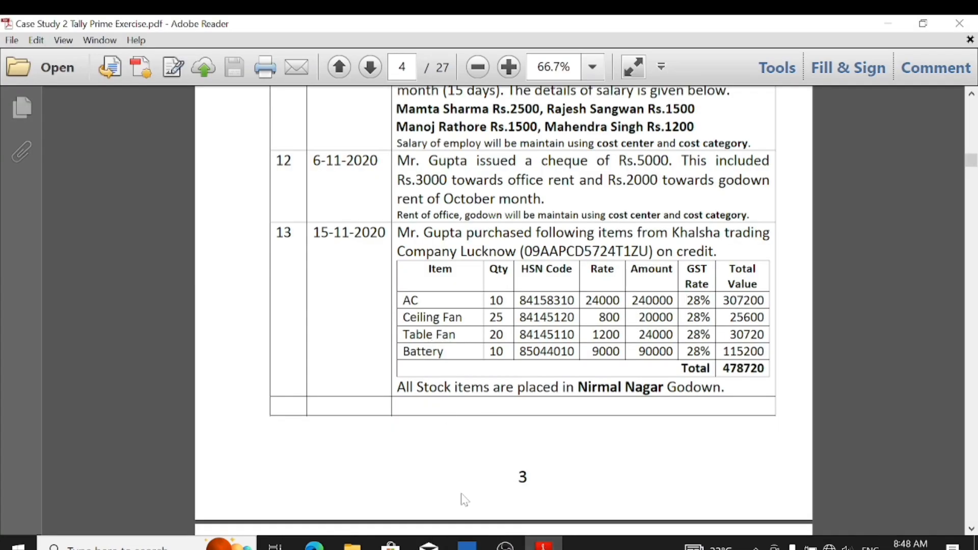
{"action": "left_click", "coordinate": [467, 544]}
{"action": "type", "text": "Tab"}
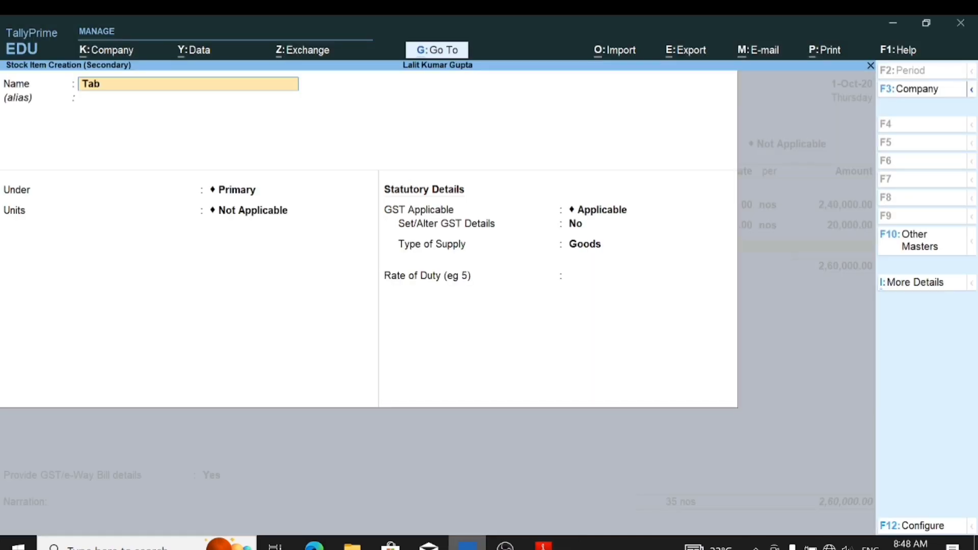
{"action": "type", "text": "lefan"}
{"action": "key", "text": "BackSpace"}
{"action": "key", "text": "BackSpace"}
{"action": "key", "text": "BackSpace"}
{"action": "type", "text": "Fan"}
{"action": "key", "text": "Return"}
{"action": "key", "text": "Return"}
{"action": "key", "text": "Down"}
{"action": "key", "text": "Return"}
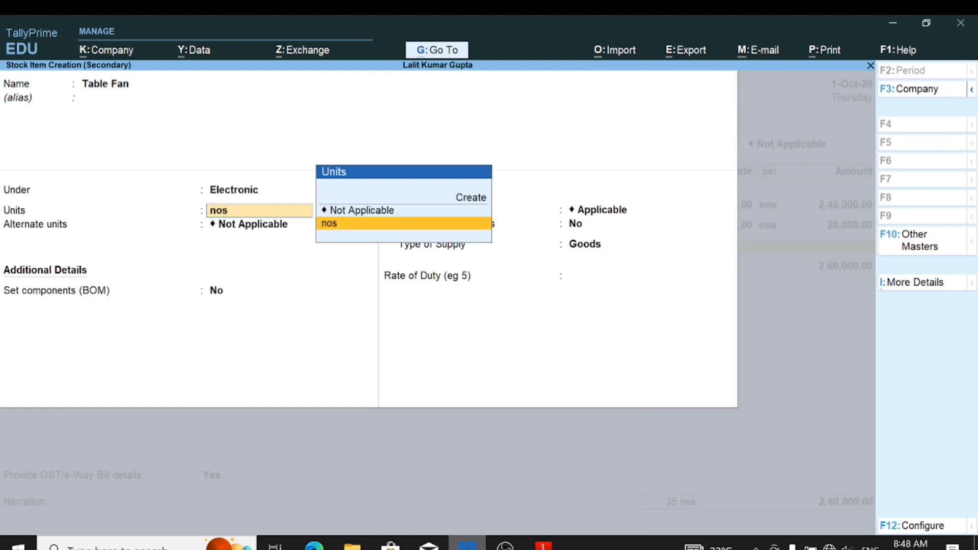
{"action": "key", "text": "Return"}
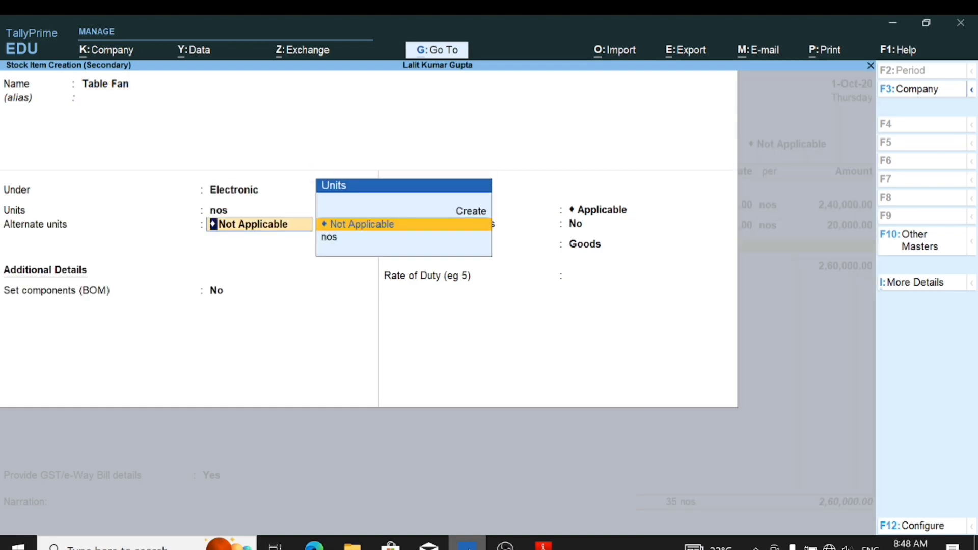
{"action": "key", "text": "Return"}
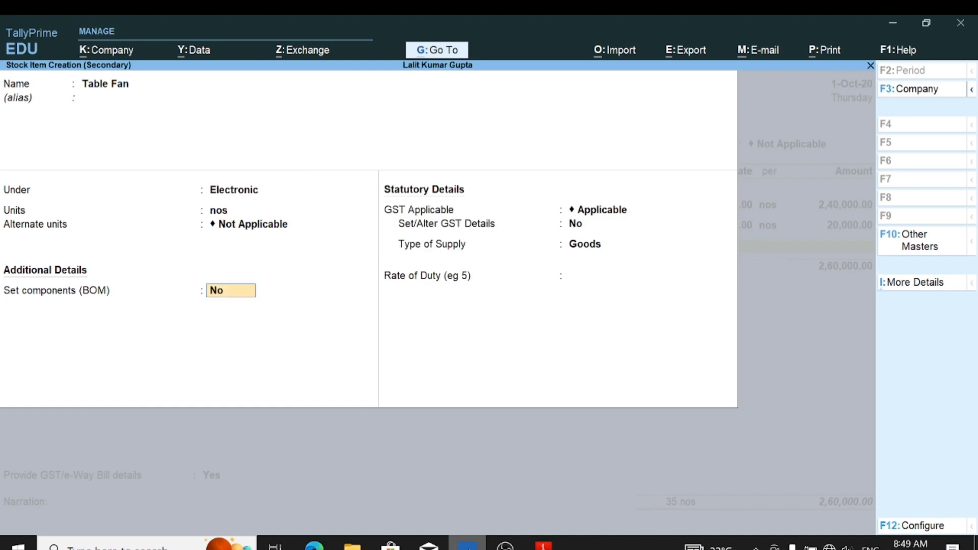
{"action": "key", "text": "BackSpace"}
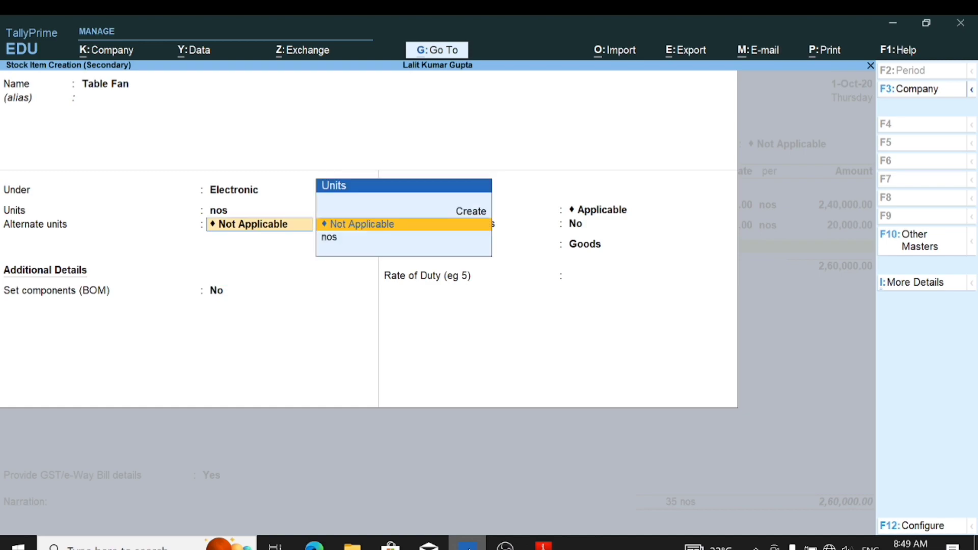
{"action": "key", "text": "Down"}
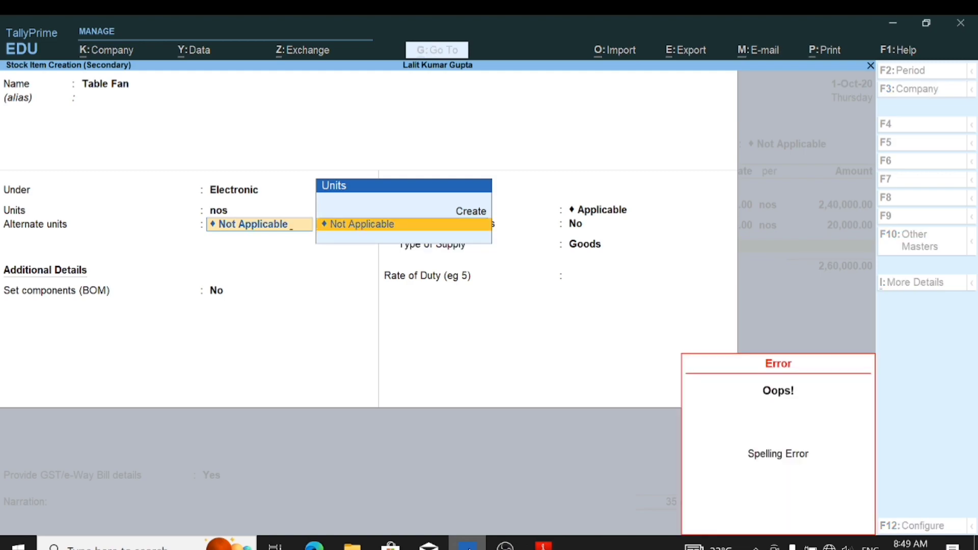
{"action": "key", "text": "BackSpace"}
{"action": "key", "text": "BackSpace"}
{"action": "key", "text": "BackSpace"}
{"action": "key", "text": "BackSpace"}
{"action": "key", "text": "BackSpace"}
{"action": "key", "text": "BackSpace"}
{"action": "key", "text": "BackSpace"}
{"action": "key", "text": "BackSpace"}
{"action": "key", "text": "BackSpace"}
{"action": "key", "text": "BackSpace"}
{"action": "key", "text": "BackSpace"}
{"action": "key", "text": "BackSpace"}
{"action": "key", "text": "BackSpace"}
{"action": "key", "text": "BackSpace"}
{"action": "key", "text": "BackSpace"}
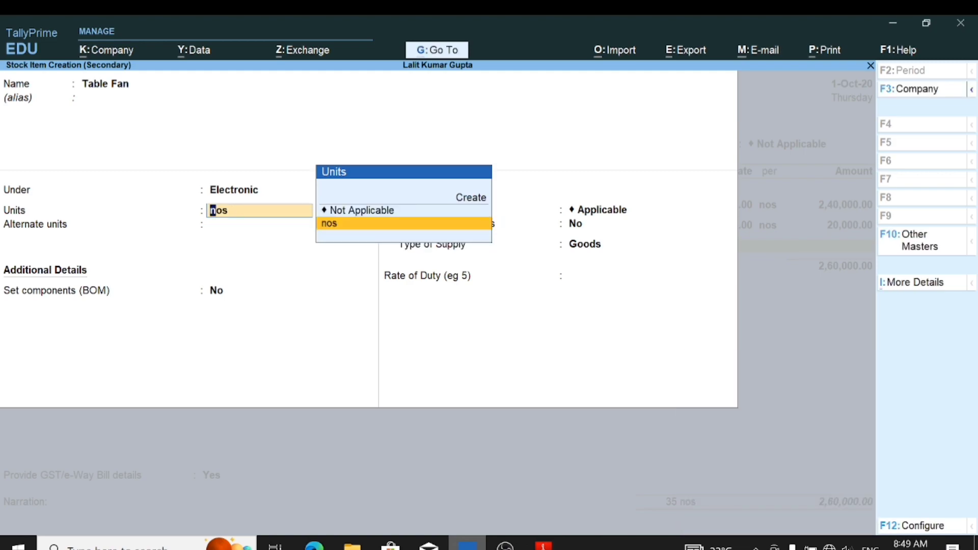
{"action": "key", "text": "Return"}
{"action": "key", "text": "Return"}
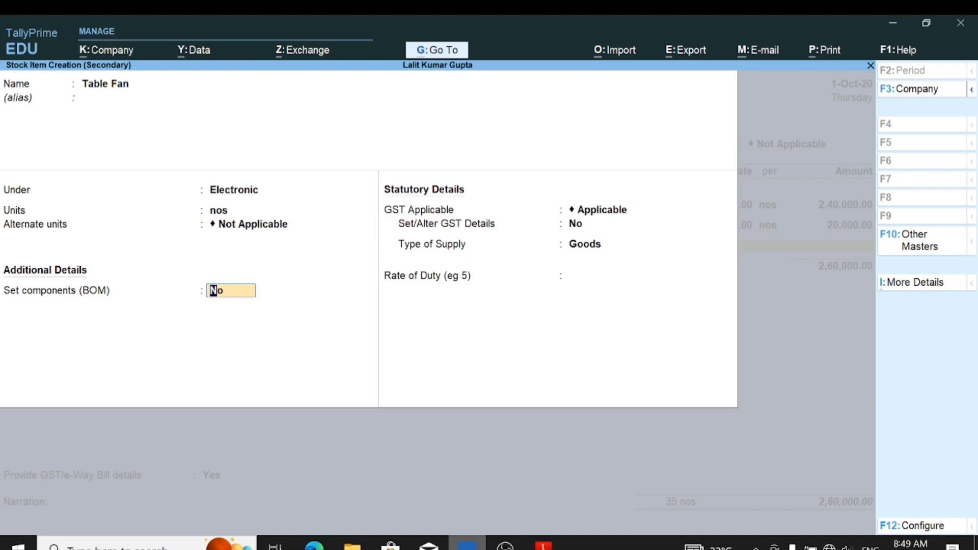
Enable setting GST details for the Table Fan without BOM components and enter HSN/SAC 84452015
{"action": "key", "text": "Return"}
{"action": "key", "text": "Return"}
{"action": "type", "text": "yes"}
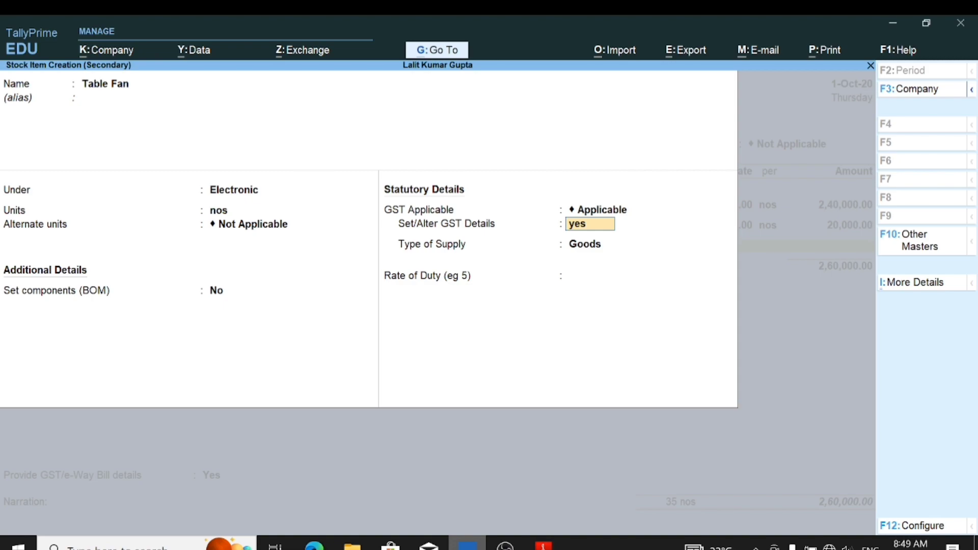
{"action": "key", "text": "Return"}
{"action": "key", "text": "Return"}
{"action": "type", "text": "84"}
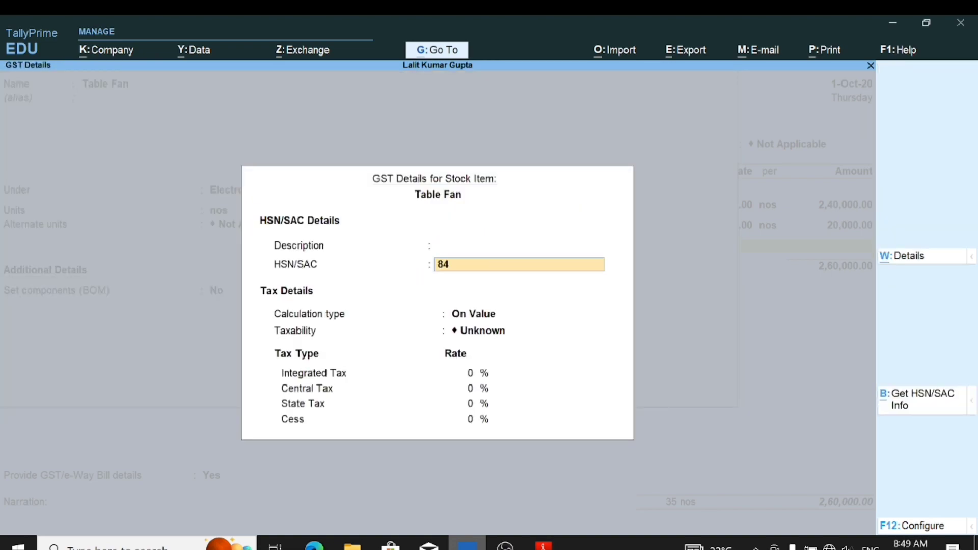
{"action": "type", "text": "4582012"}
{"action": "key", "text": "BackSpace"}
{"action": "key", "text": "BackSpace"}
{"action": "key", "text": "BackSpace"}
{"action": "key", "text": "BackSpace"}
{"action": "key", "text": "BackSpace"}
{"action": "type", "text": "2015"}
{"action": "key", "text": "Return"}
Make the Table Fan taxable on value with 28% integrated tax and save the stock item
{"action": "key", "text": "Return"}
{"action": "type", "text": "T"}
{"action": "key", "text": "Return"}
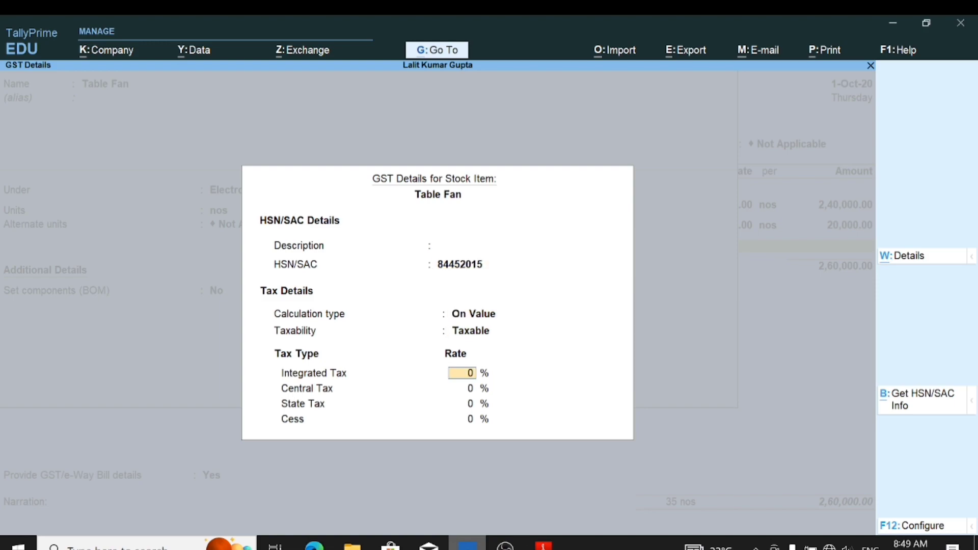
{"action": "type", "text": "28"}
{"action": "key", "text": "Return"}
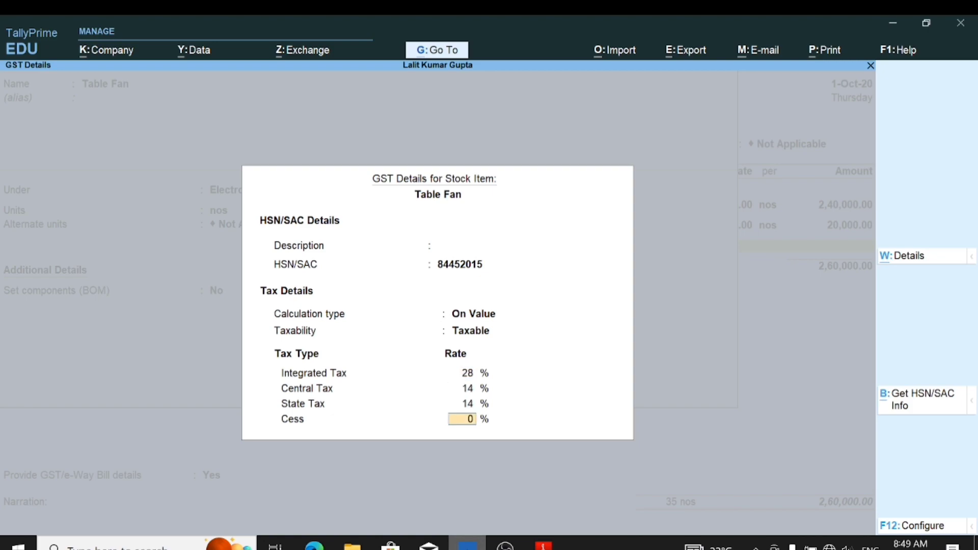
{"action": "key", "text": "Return"}
{"action": "key", "text": "Return"}
{"action": "key", "text": "Return"}
{"action": "key", "text": "Return"}
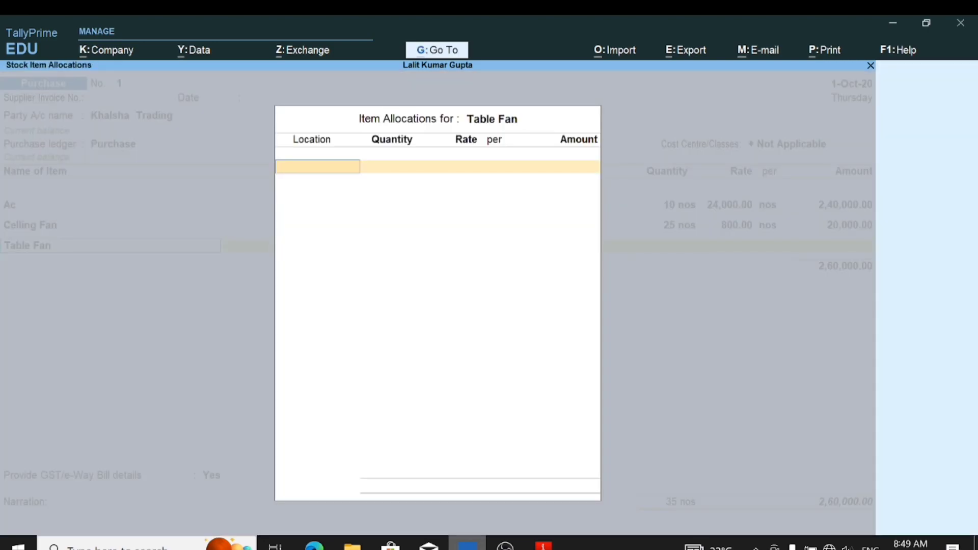
{"action": "key", "text": "Escape"}
{"action": "key", "text": "Escape"}
{"action": "key", "text": "Return"}
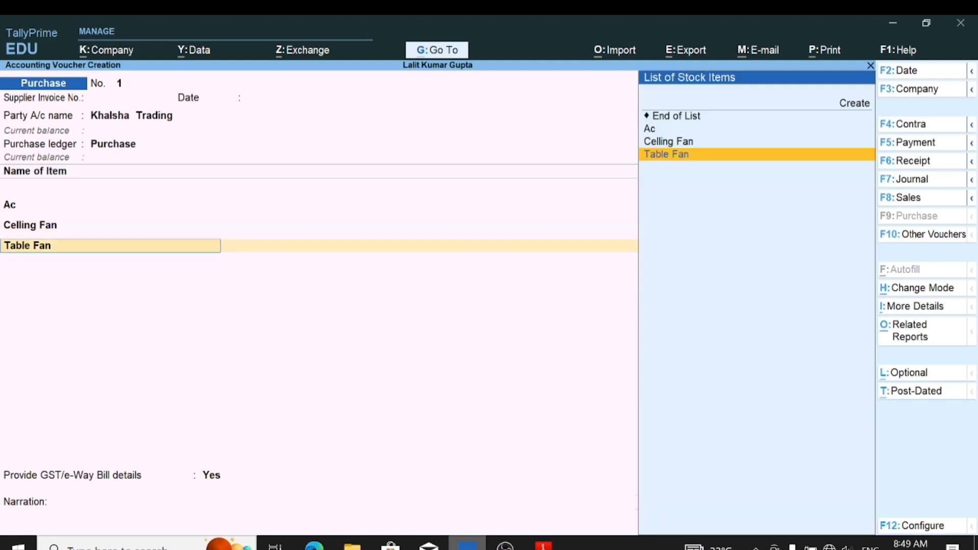
{"action": "key", "text": "Return"}
Allocate 20 nos of Table Fan to Nirmal Nagar Godown, following the case study's purchase table
{"action": "key", "text": "BackSpace"}
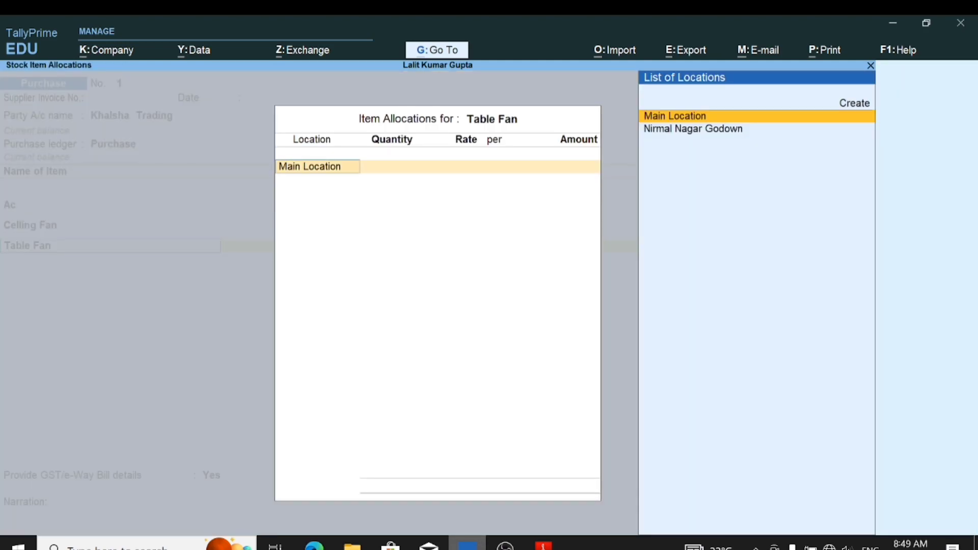
{"action": "type", "text": "Ni"}
{"action": "key", "text": "Return"}
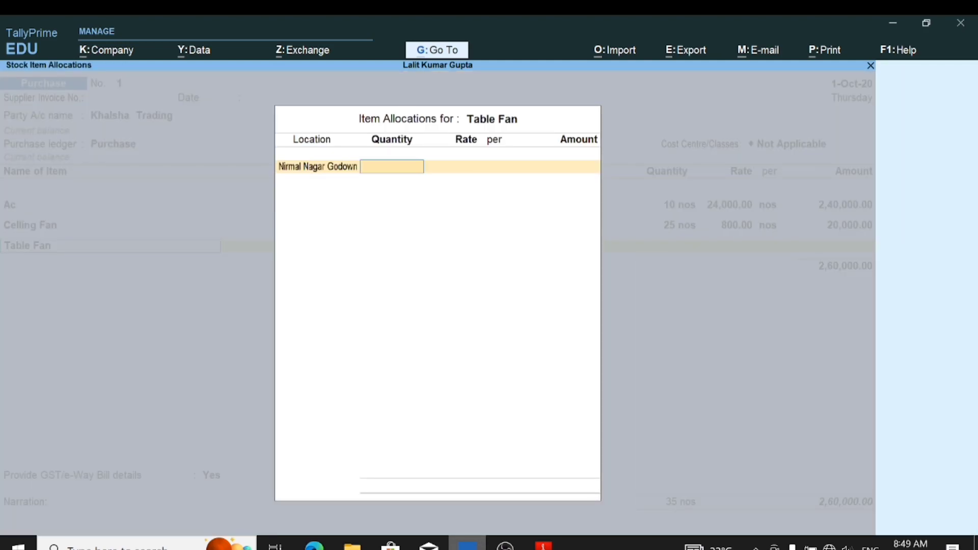
{"action": "type", "text": "25"}
{"action": "left_click", "coordinate": [545, 545]}
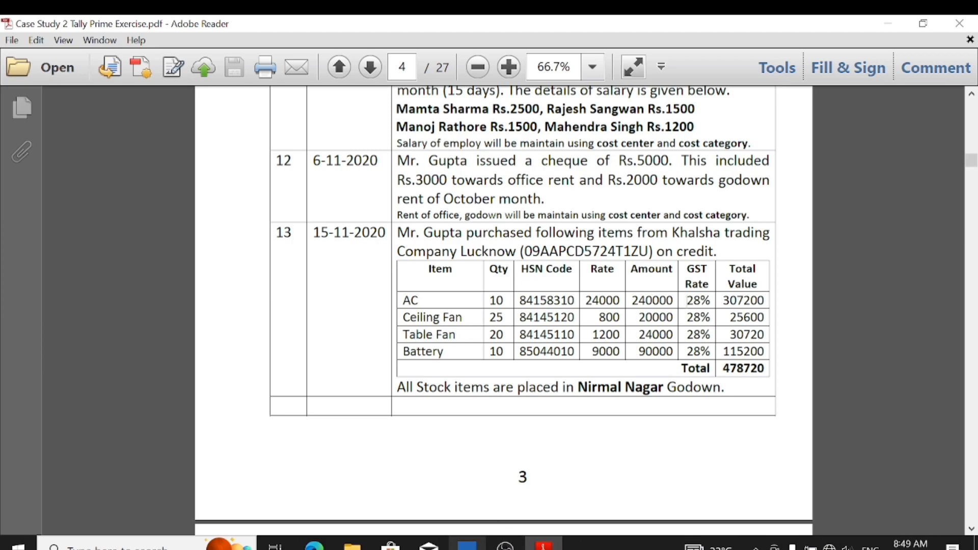
{"action": "left_click", "coordinate": [468, 544]}
{"action": "type", "text": "20"}
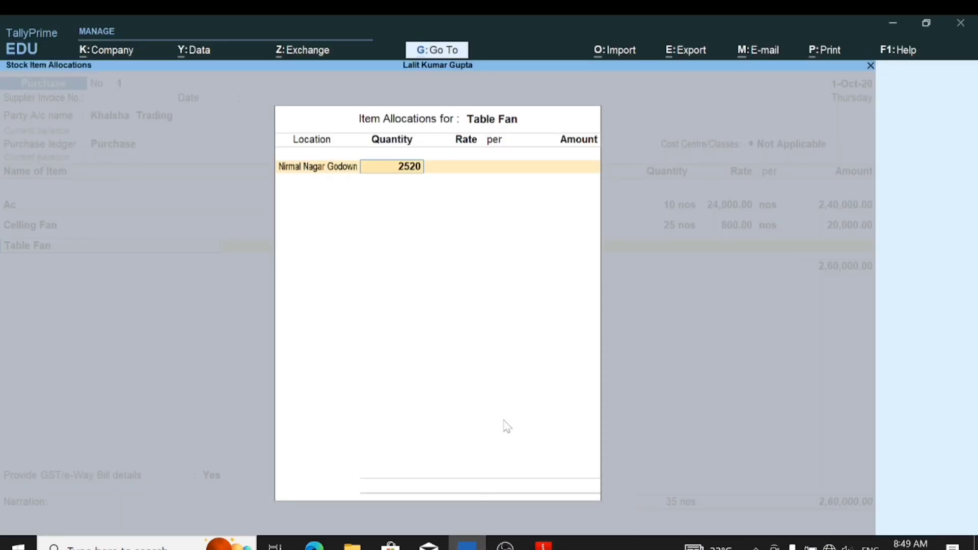
{"action": "key", "text": "BackSpace"}
{"action": "key", "text": "BackSpace"}
{"action": "key", "text": "BackSpace"}
{"action": "type", "text": "0"}
{"action": "key", "text": "Return"}
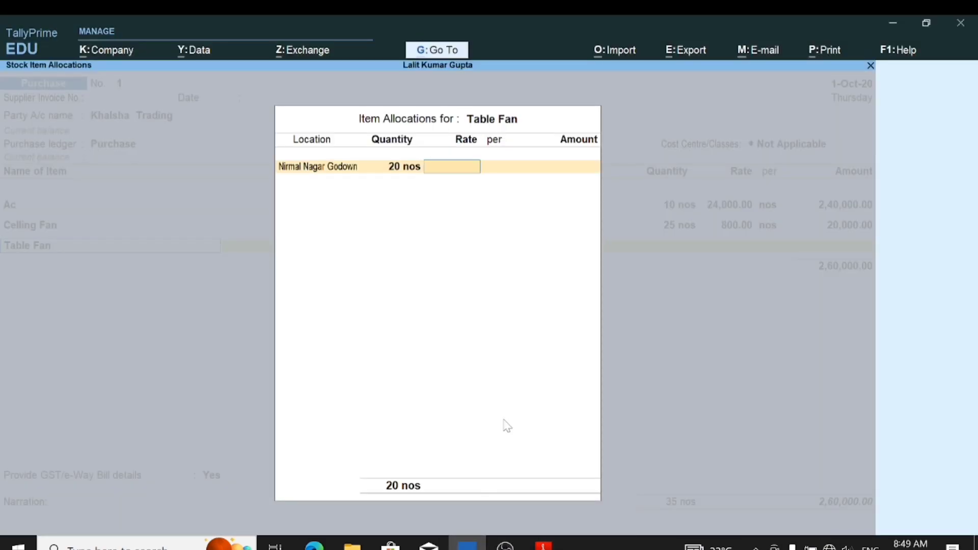
Set the Table Fan rate to 1,200 per nos and complete its line in the purchase voucher
{"action": "type", "text": "1,200"}
{"action": "key", "text": "Return"}
{"action": "type", "text": "n"}
{"action": "key", "text": "Return"}
{"action": "key", "text": "Return"}
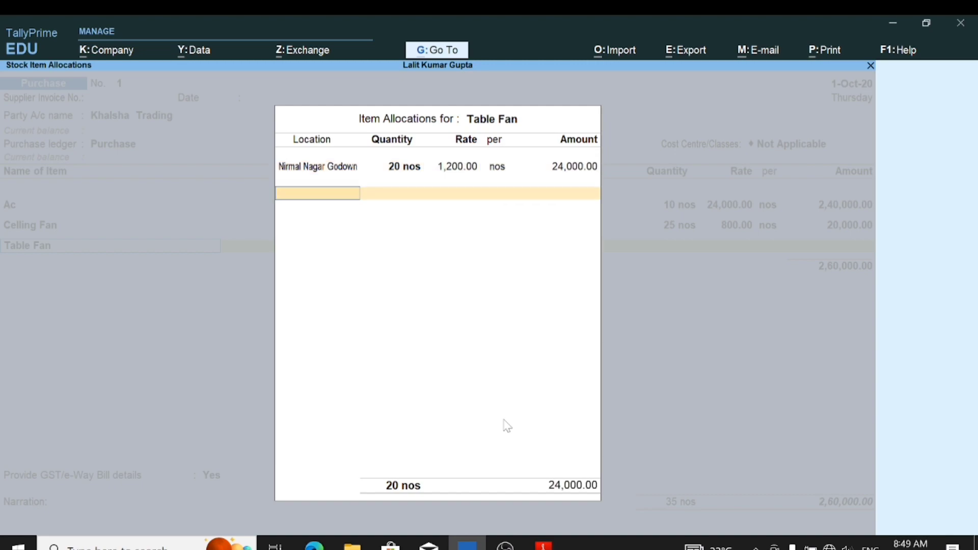
{"action": "key", "text": "Return"}
{"action": "key", "text": "Return"}
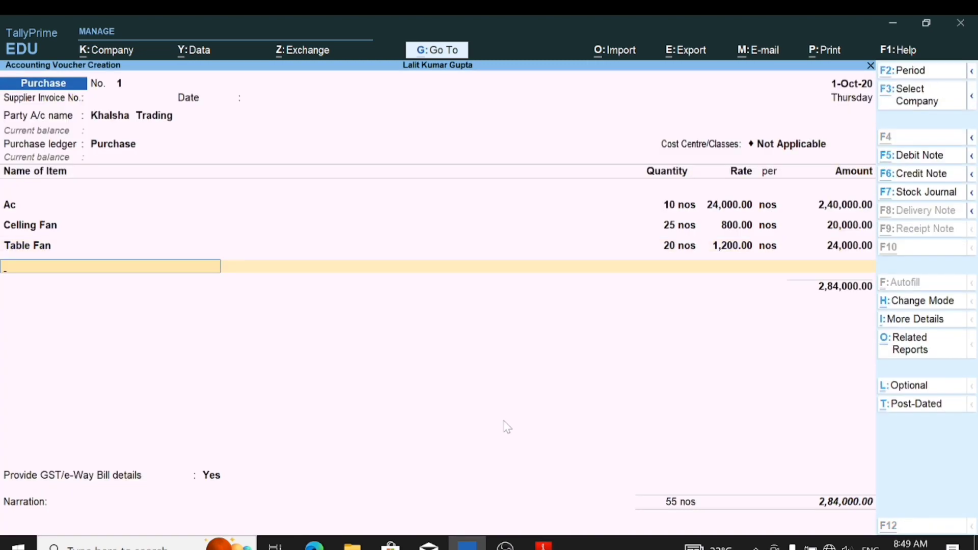
Create a stock item named Battary under the Electronic group with nos as its unit, following the case study's purchase table
{"action": "key", "text": "alt+c"}
{"action": "key", "text": "alt+Tab"}
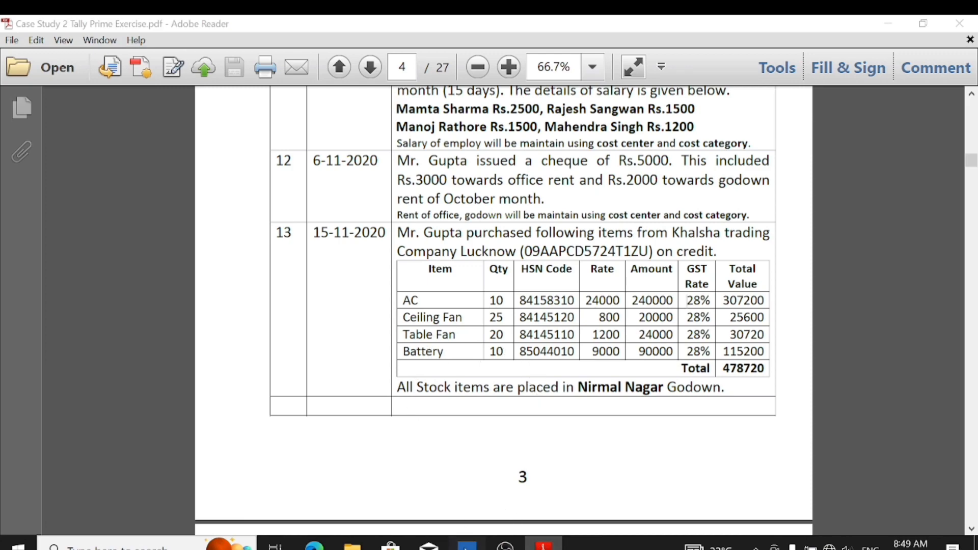
{"action": "left_click", "coordinate": [467, 545]}
{"action": "type", "text": "Battaryy"}
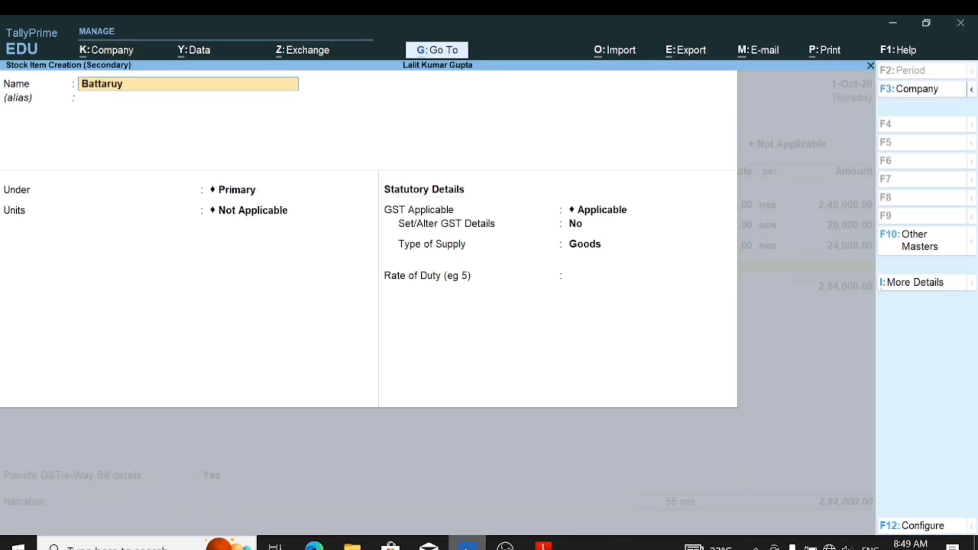
{"action": "key", "text": "BackSpace"}
{"action": "key", "text": "BackSpace"}
{"action": "type", "text": "y"}
{"action": "key", "text": "Return"}
{"action": "key", "text": "Return"}
{"action": "key", "text": "Down"}
{"action": "key", "text": "Return"}
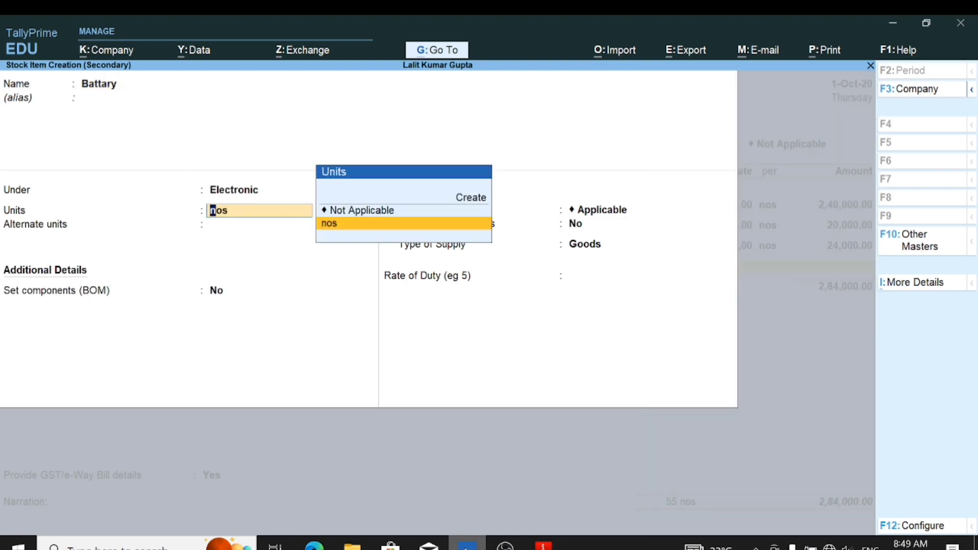
{"action": "key", "text": "Return"}
Enable setting GST details for the Battary item without alternate units or BOM components and enter HSN/SAC 84452016
{"action": "key", "text": "Return"}
{"action": "key", "text": "Return"}
{"action": "type", "text": "y"}
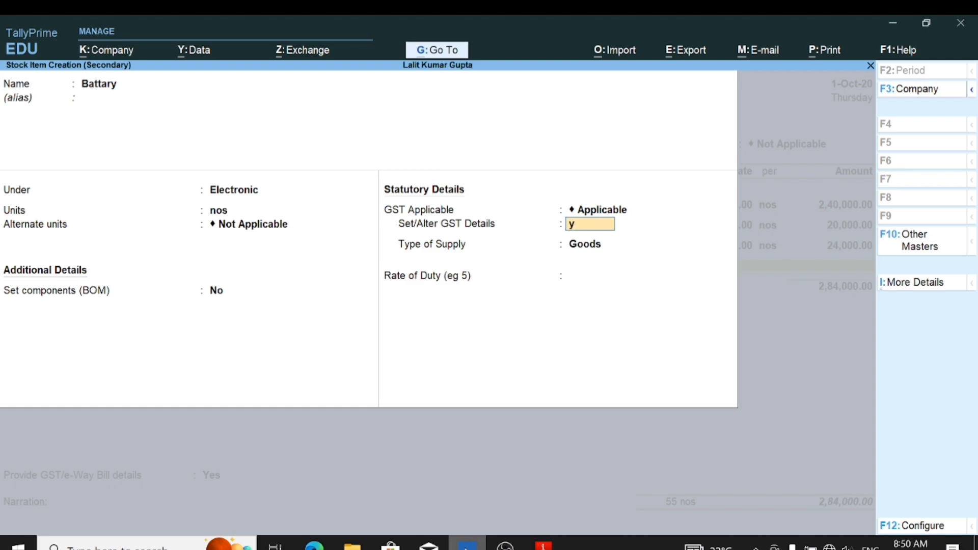
{"action": "key", "text": "Return"}
{"action": "key", "text": "Return"}
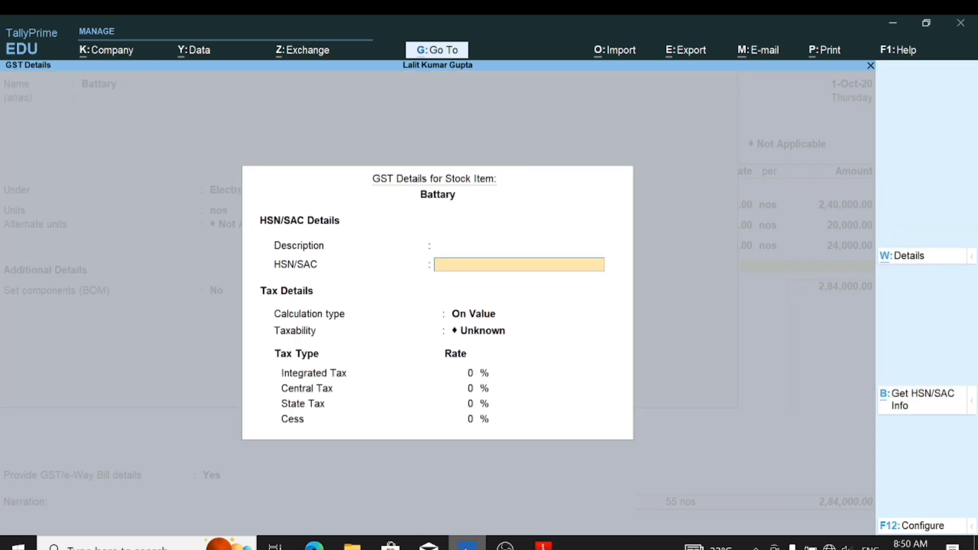
{"action": "type", "text": "84452015"}
{"action": "key", "text": "BackSpace"}
{"action": "type", "text": "6"}
{"action": "key", "text": "Return"}
{"action": "key", "text": "Return"}
{"action": "key", "text": "Return"}
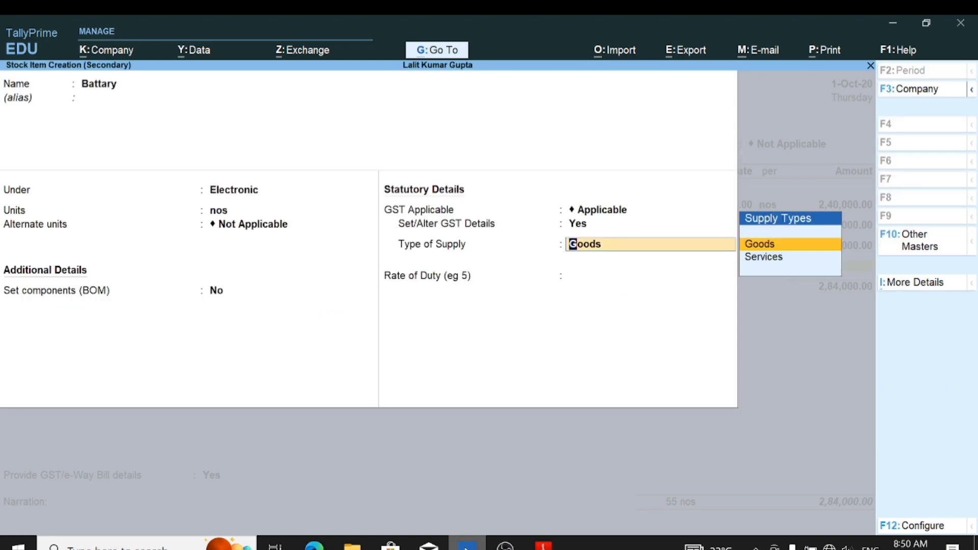
Reopen the Battary's GST details and make the item Taxable, calculated On Value
{"action": "key", "text": "BackSpace"}
{"action": "key", "text": "BackSpace"}
{"action": "key", "text": "Return"}
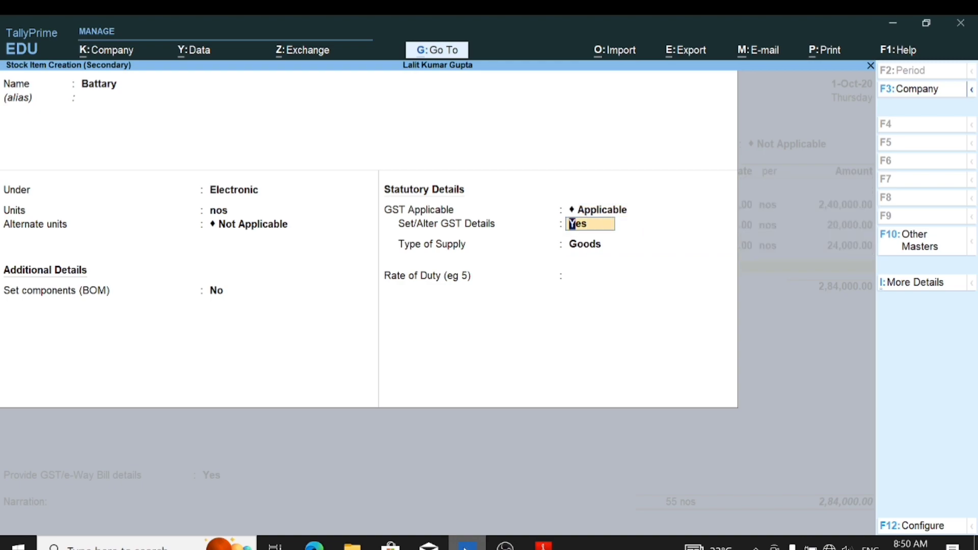
{"action": "key", "text": "Return"}
{"action": "key", "text": "Return"}
{"action": "key", "text": "Return"}
{"action": "key", "text": "Return"}
{"action": "key", "text": "Down"}
{"action": "key", "text": "Down"}
{"action": "key", "text": "Down"}
{"action": "key", "text": "Return"}
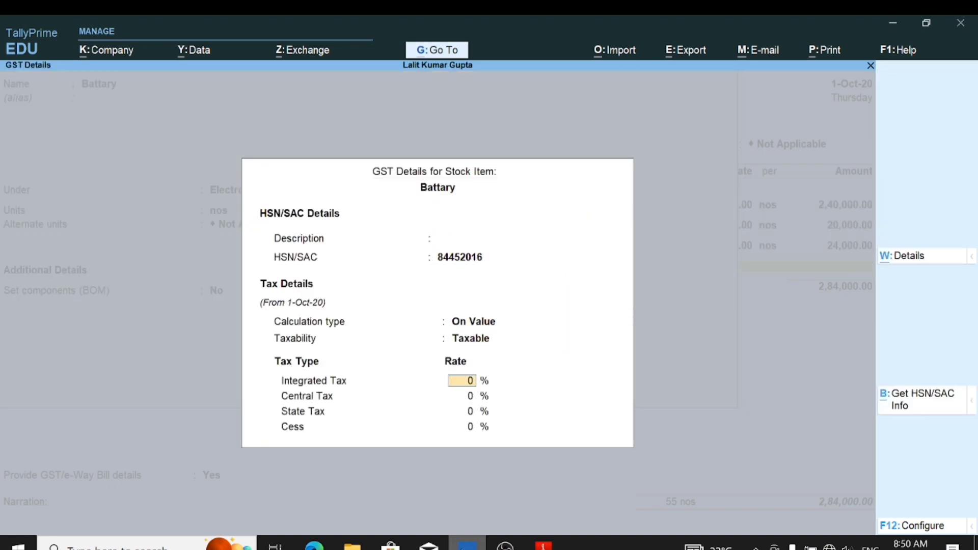
Set the Battary's integrated tax rate to 28% and save the stock item
{"action": "type", "text": "128"}
{"action": "key", "text": "Return"}
{"action": "key", "text": "Return"}
{"action": "key", "text": "Return"}
{"action": "key", "text": "Return"}
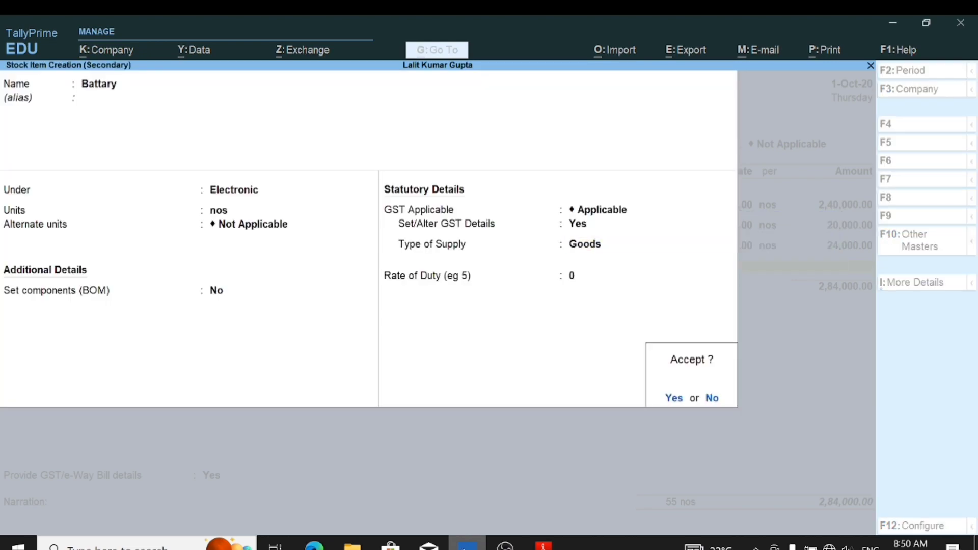
{"action": "key", "text": "Return"}
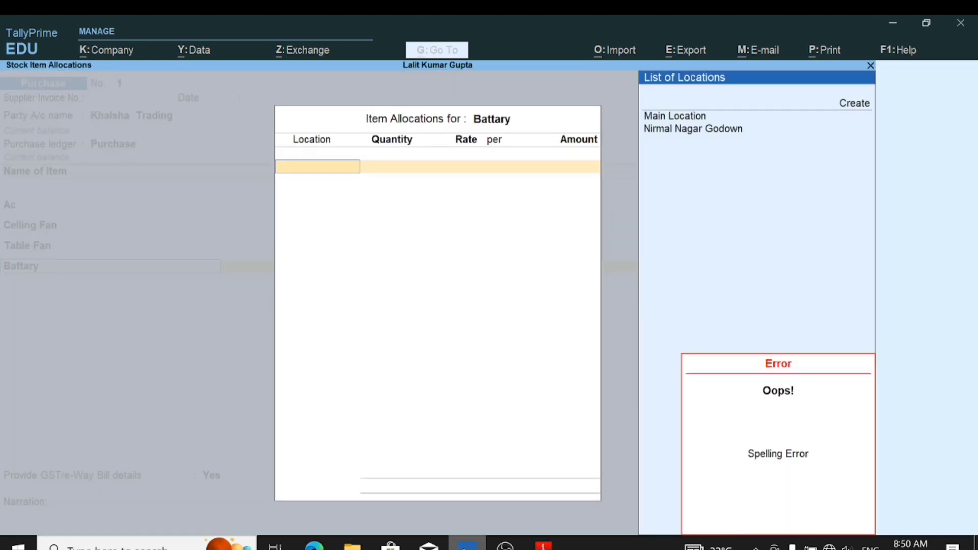
Allocate 10 nos of Battary to Nirmal Nagar Godown at 9,000 per nos and complete its line in the voucher
{"action": "type", "text": "N"}
{"action": "key", "text": "Return"}
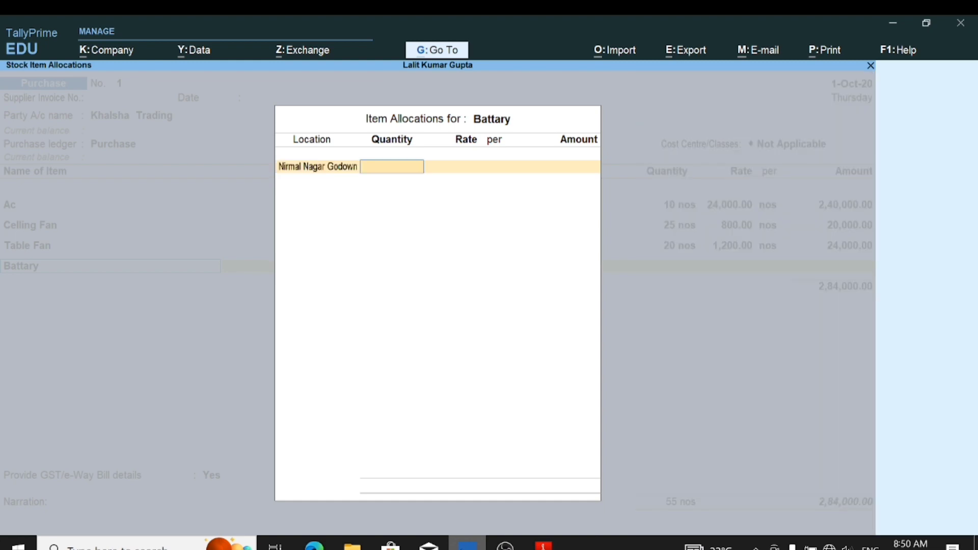
{"action": "type", "text": "10"}
{"action": "key", "text": "Return"}
{"action": "type", "text": "9000"}
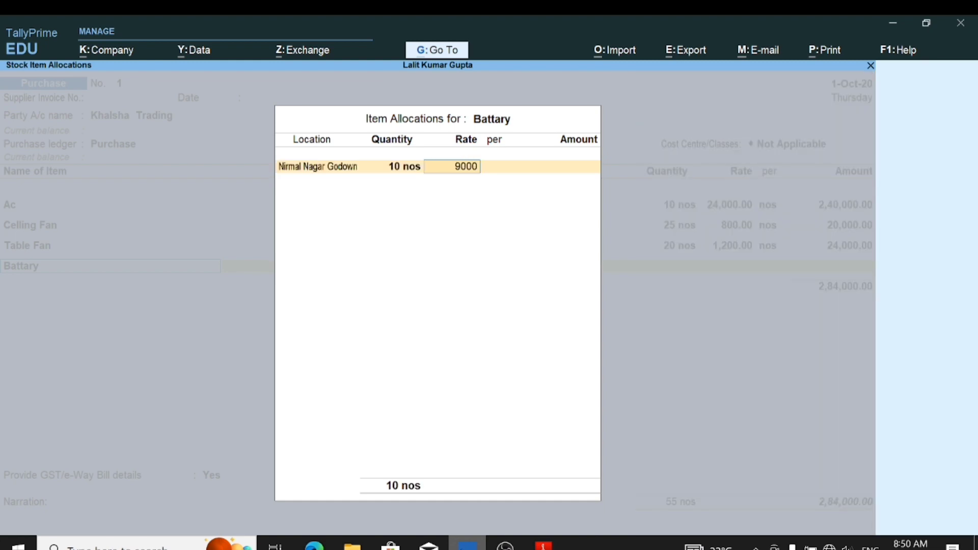
{"action": "key", "text": "Return"}
{"action": "key", "text": "Return"}
{"action": "key", "text": "Return"}
{"action": "key", "text": "Return"}
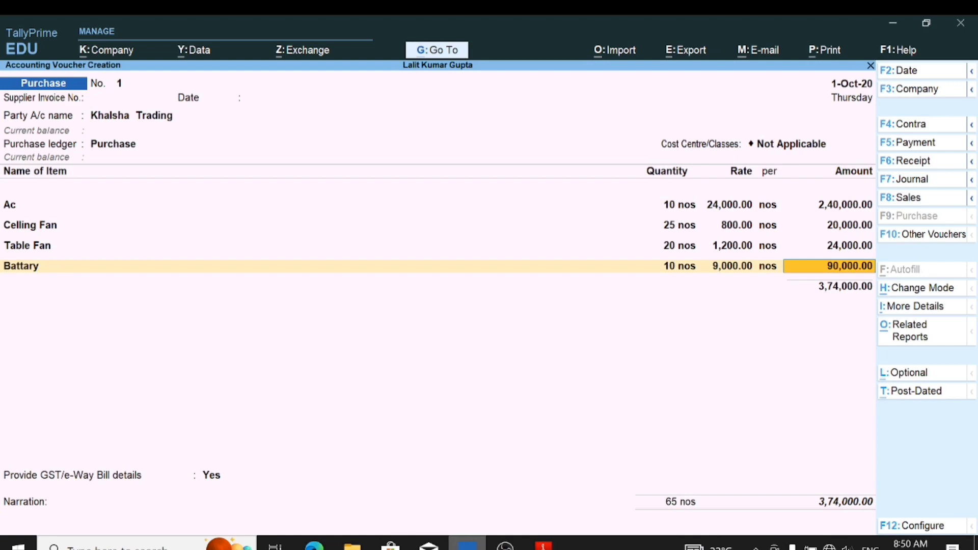
{"action": "key", "text": "Return"}
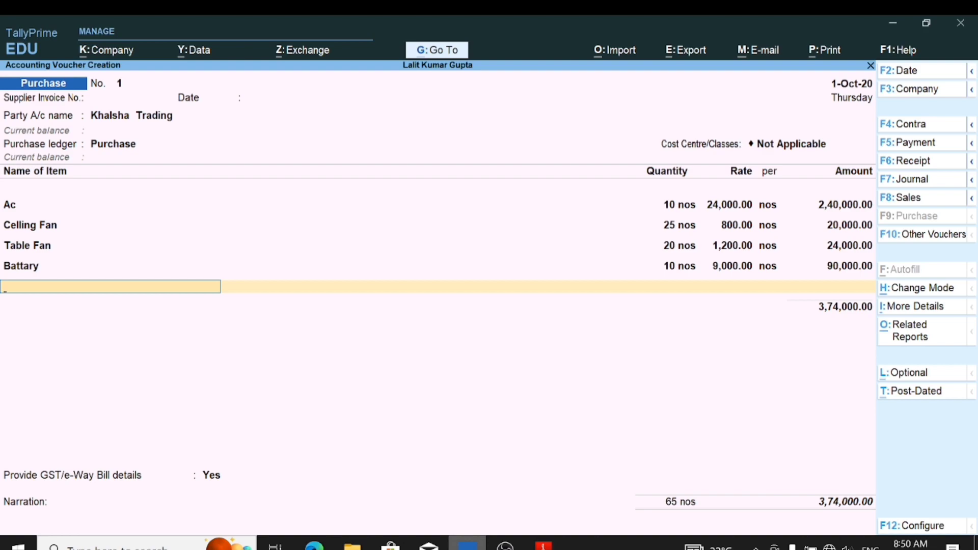
End the stock item list and start a new ledger named CGST under Duties & Taxes from the voucher
{"action": "key", "text": "Return"}
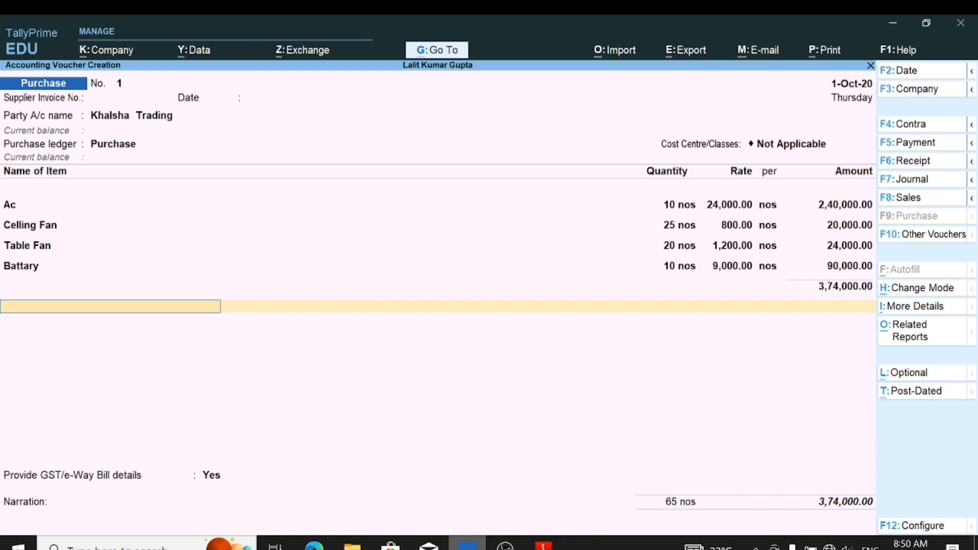
{"action": "key", "text": "Up"}
{"action": "key", "text": "Up"}
{"action": "key", "text": "Up"}
{"action": "key", "text": "Up"}
{"action": "key", "text": "Up"}
{"action": "key", "text": "Up"}
{"action": "key", "text": "Up"}
{"action": "key", "text": "Up"}
{"action": "key", "text": "Up"}
{"action": "key", "text": "Up"}
{"action": "key", "text": "Up"}
{"action": "key", "text": "Up"}
{"action": "key", "text": "Up"}
{"action": "key", "text": "Up"}
{"action": "key", "text": "Up"}
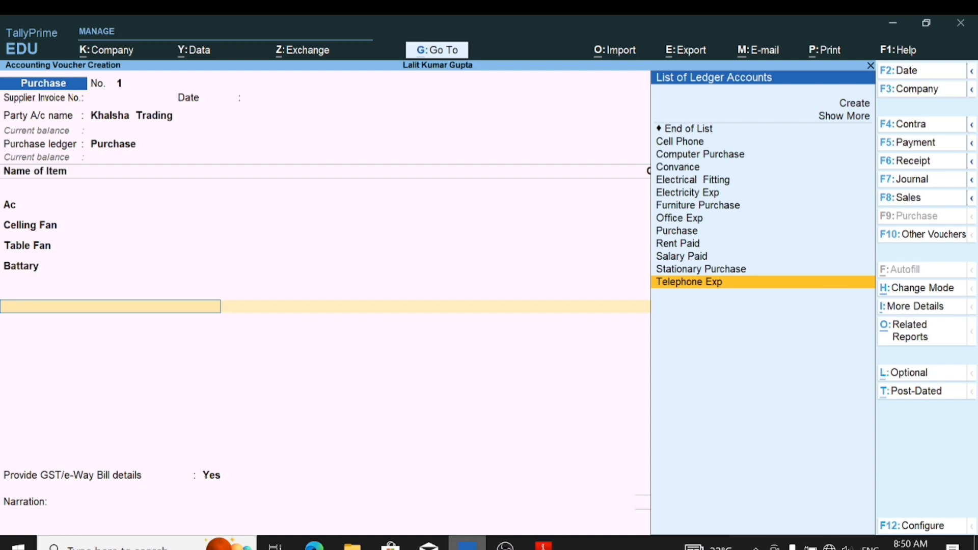
{"action": "key", "text": "Return"}
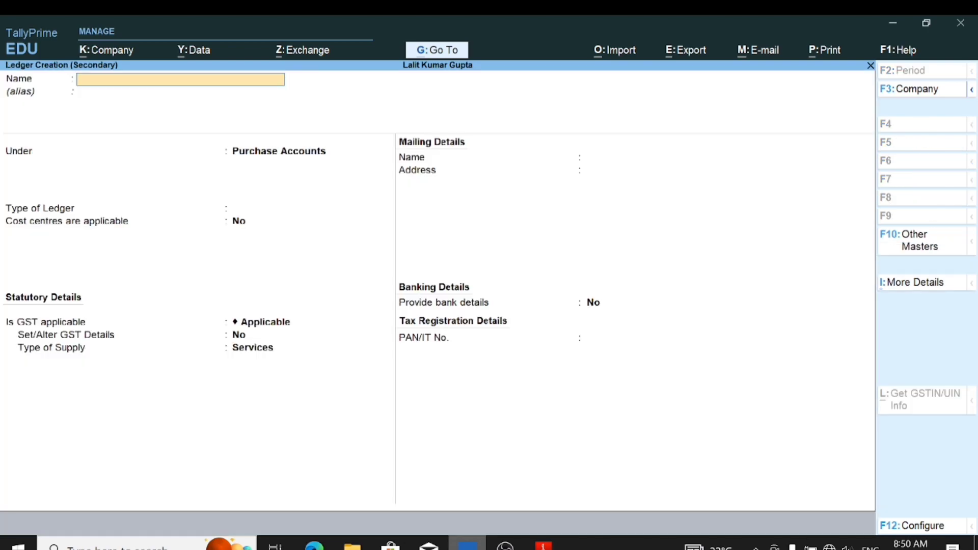
{"action": "type", "text": "CGST"}
{"action": "key", "text": "Return"}
{"action": "key", "text": "Return"}
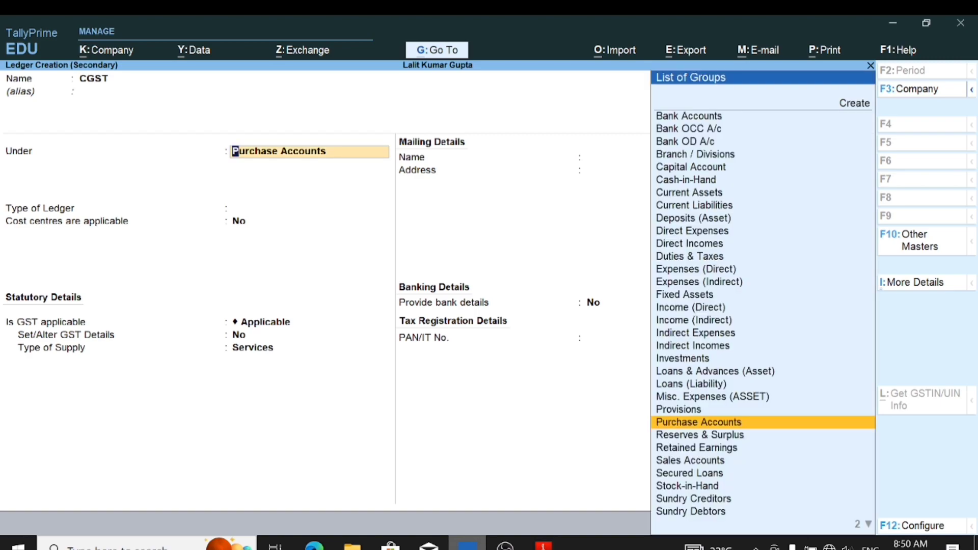
{"action": "type", "text": "DU"}
{"action": "key", "text": "Return"}
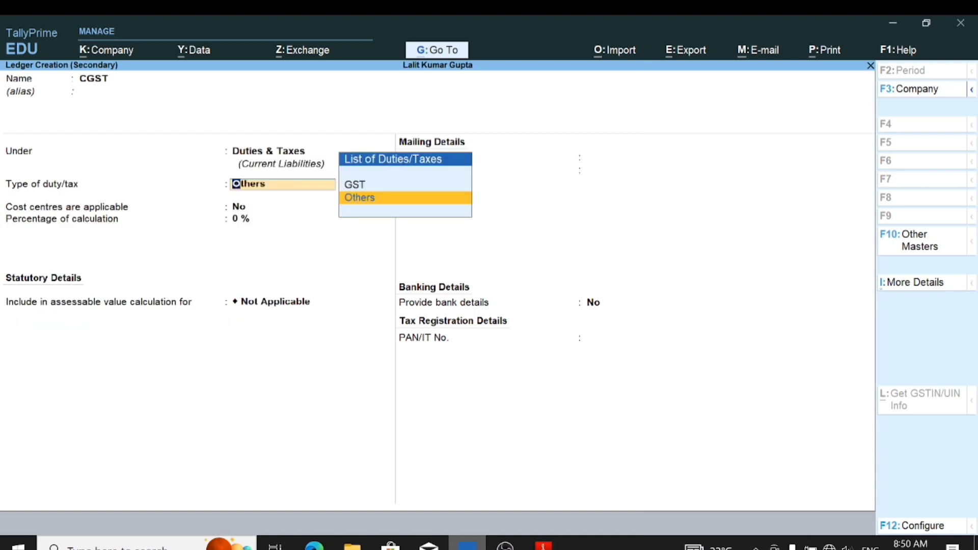
Set the CGST ledger's duty type to GST with Central Tax, save it and add its line to the voucher
{"action": "key", "text": "Up"}
{"action": "key", "text": "Return"}
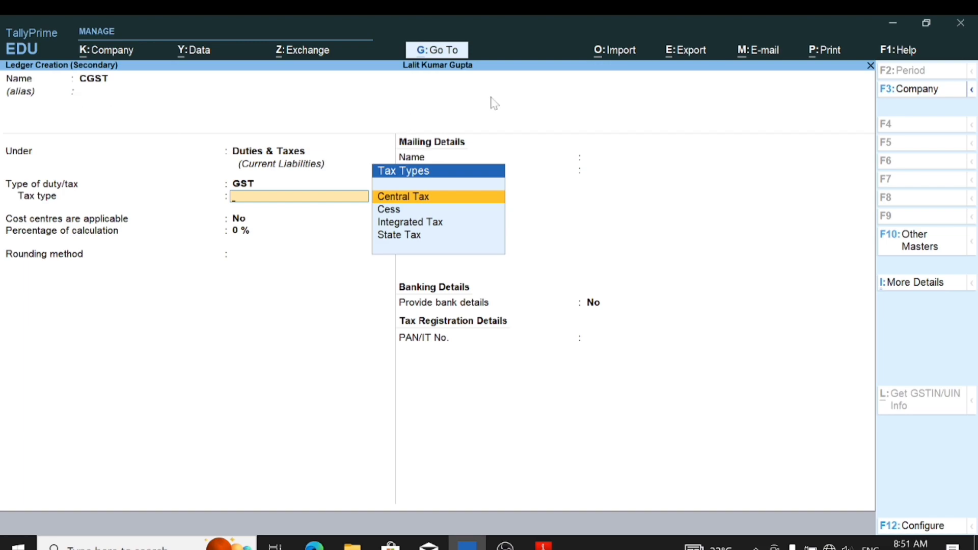
{"action": "key", "text": "Return"}
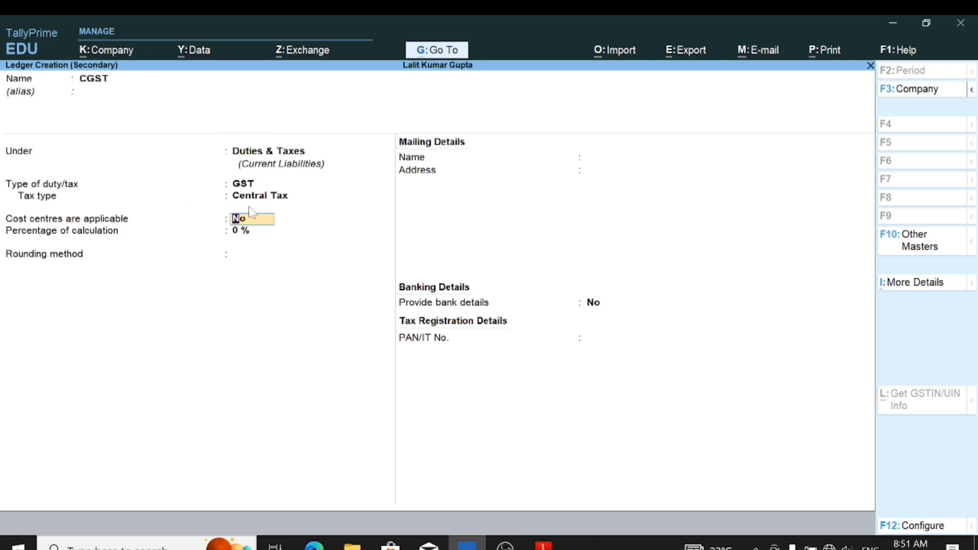
{"action": "key", "text": "Return"}
{"action": "key", "text": "Return"}
{"action": "key", "text": "Return"}
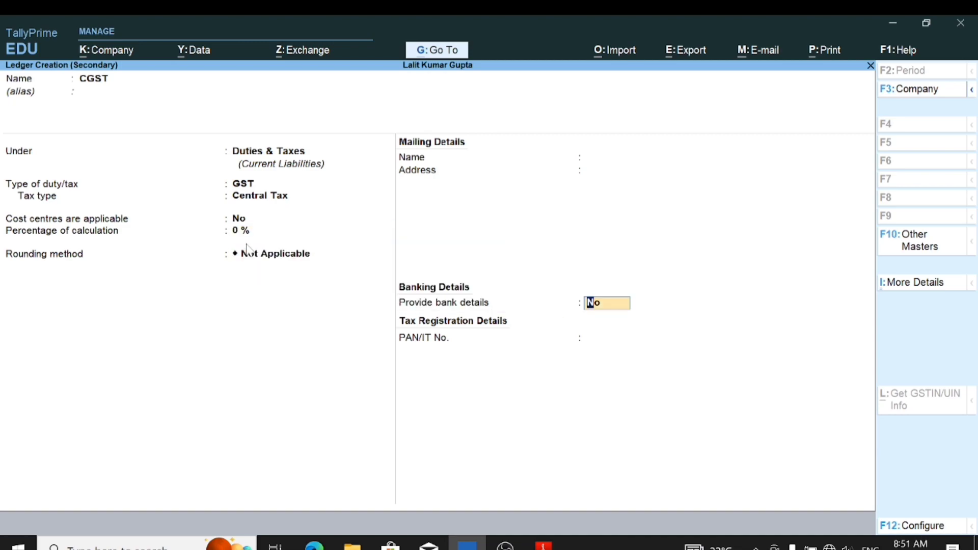
{"action": "key", "text": "Return"}
{"action": "key", "text": "Return"}
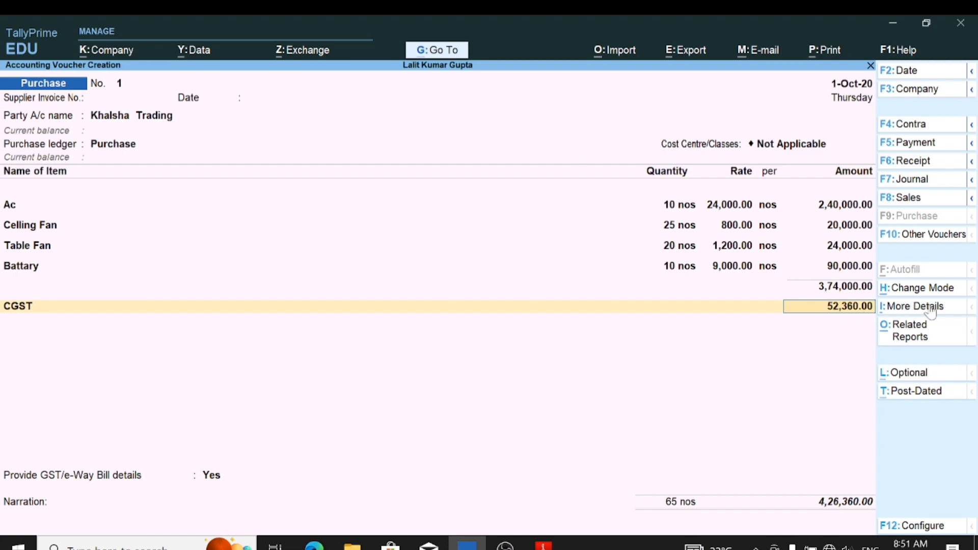
{"action": "key", "text": "Return"}
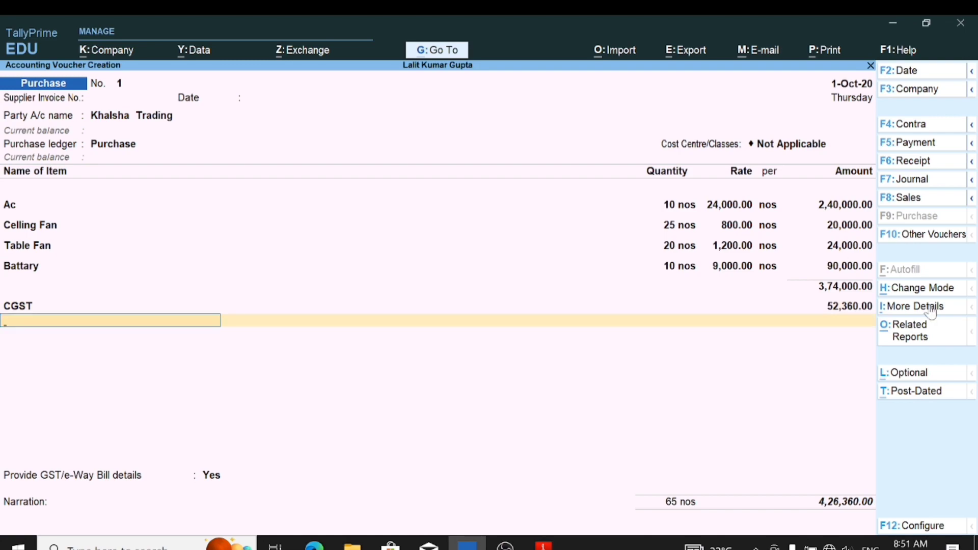
Start another new ledger from the voucher, named SGST and grouped under Duties & Taxes
{"action": "key", "text": "Up"}
{"action": "key", "text": "Up"}
{"action": "key", "text": "Up"}
{"action": "key", "text": "Up"}
{"action": "key", "text": "Up"}
{"action": "key", "text": "Up"}
{"action": "key", "text": "Up"}
{"action": "key", "text": "Up"}
{"action": "key", "text": "Up"}
{"action": "key", "text": "Up"}
{"action": "key", "text": "Up"}
{"action": "key", "text": "Up"}
{"action": "key", "text": "Up"}
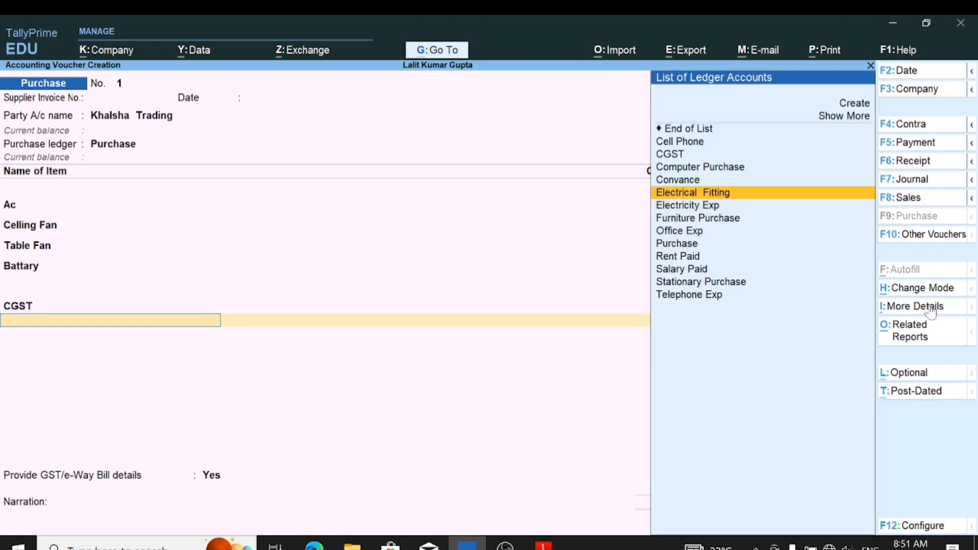
{"action": "key", "text": "Up"}
{"action": "key", "text": "Up"}
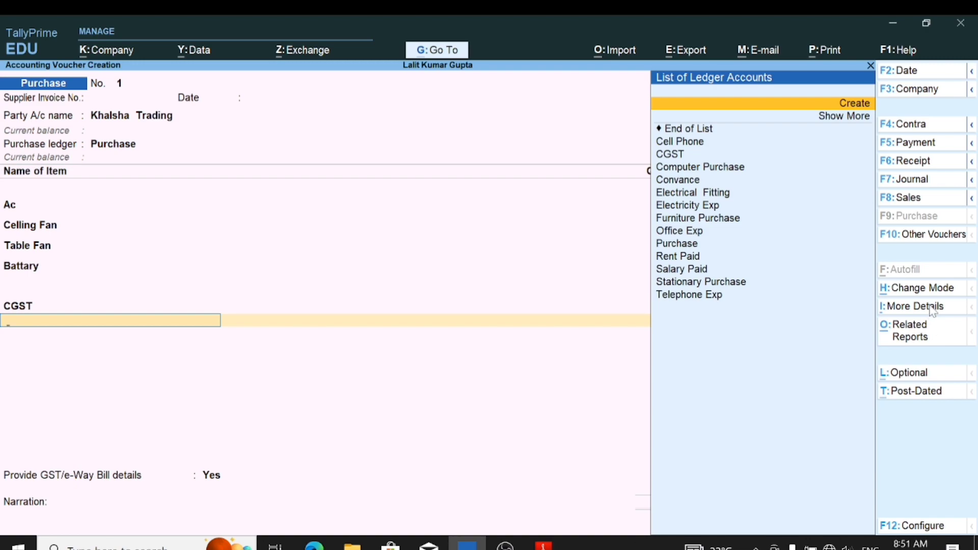
{"action": "key", "text": "Return"}
{"action": "type", "text": "SGST"}
{"action": "key", "text": "Return"}
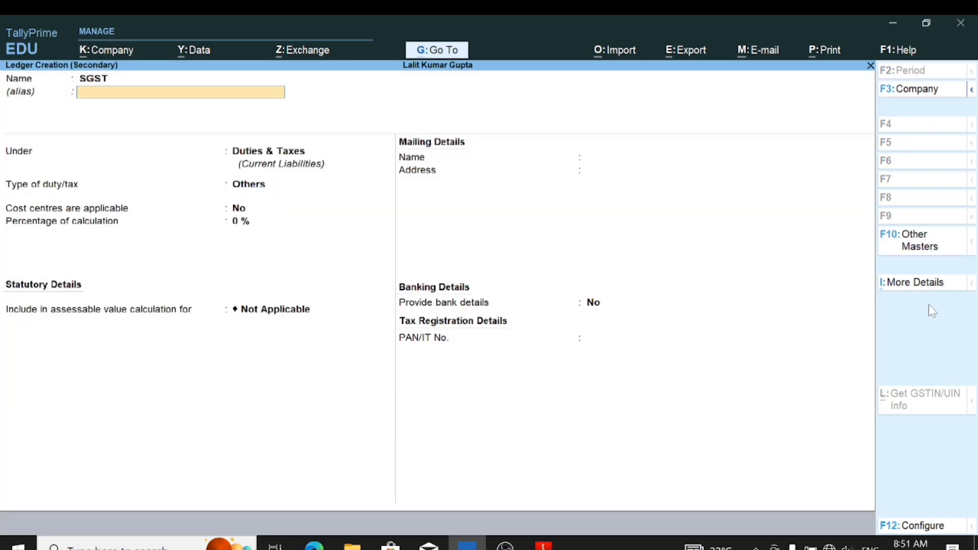
{"action": "key", "text": "Return"}
{"action": "key", "text": "Return"}
Set the SGST ledger's duty type to GST with State Tax, save it and add its line to the voucher
{"action": "key", "text": "Up"}
{"action": "key", "text": "Return"}
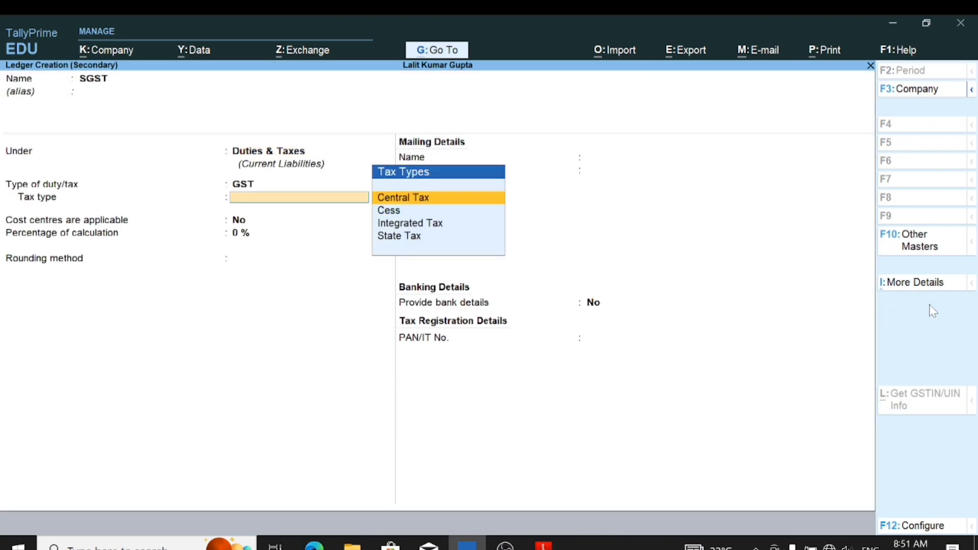
{"action": "key", "text": "Down"}
{"action": "key", "text": "Down"}
{"action": "key", "text": "Down"}
{"action": "key", "text": "Return"}
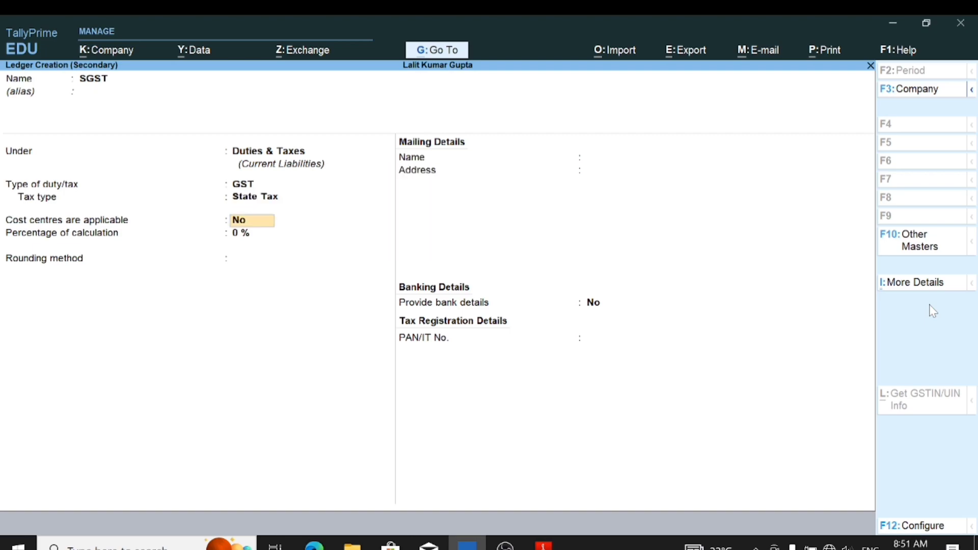
{"action": "key", "text": "ctrl+a"}
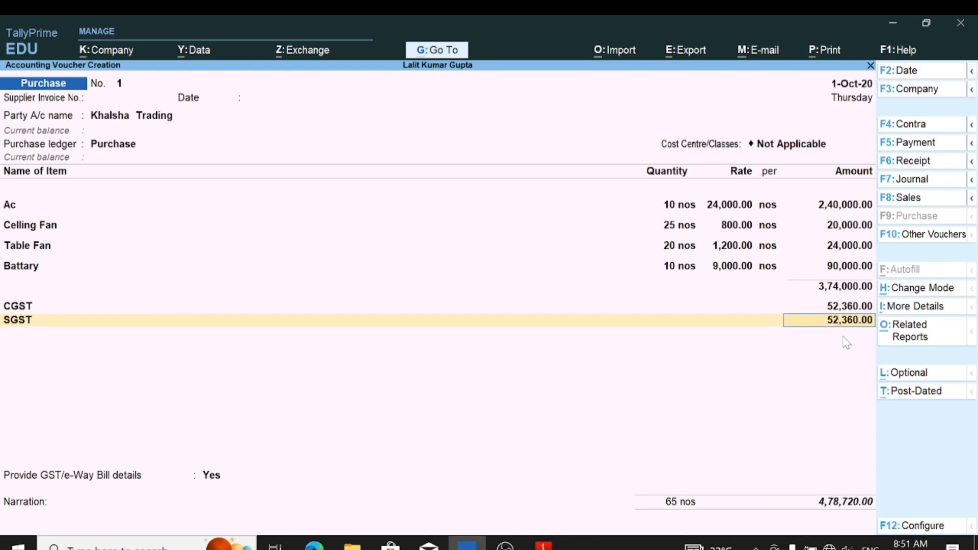
{"action": "key", "text": "Return"}
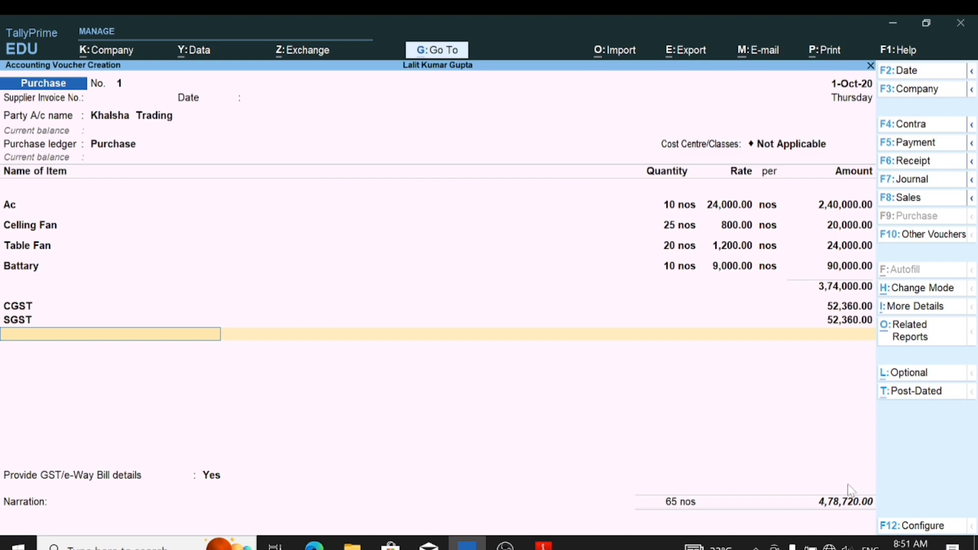
Save the purchase voucher, reopen it and compare its total with the case study PDF's purchase total
{"action": "key", "text": "ctrl+a"}
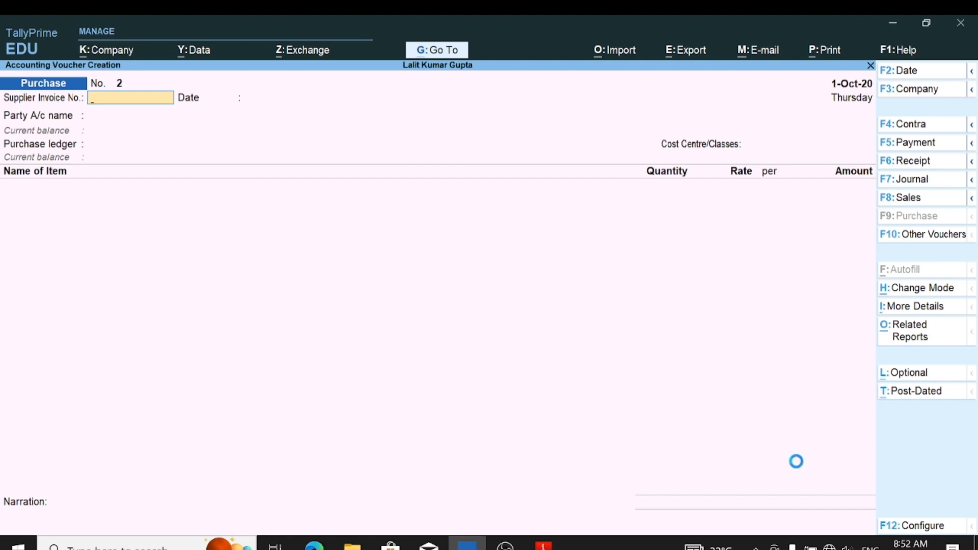
{"action": "key", "text": "Page_Up"}
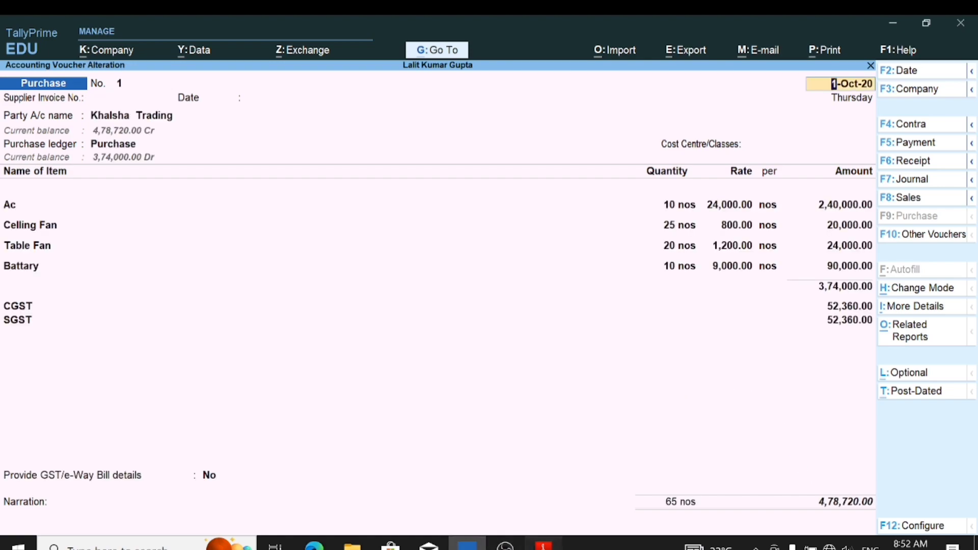
{"action": "left_click", "coordinate": [544, 543]}
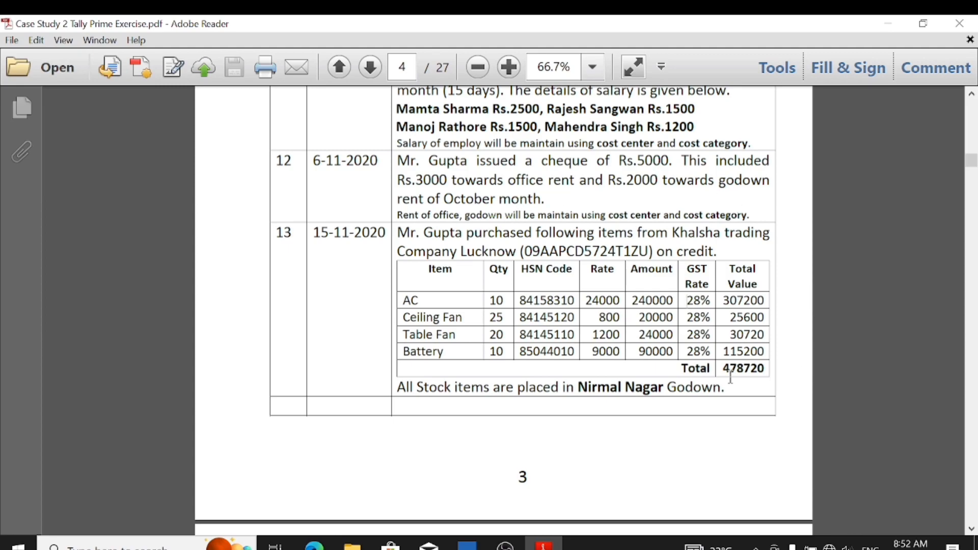
{"action": "left_click", "coordinate": [467, 543]}
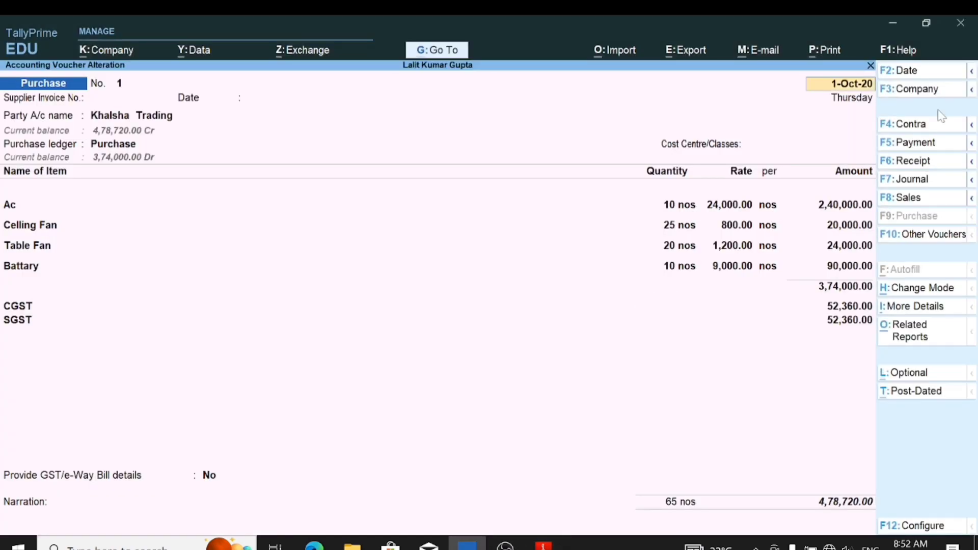
Preview the purchase voucher's printed invoice, zoom in and examine the party details, item lines, tax lines and total
{"action": "key", "text": "alt+p"}
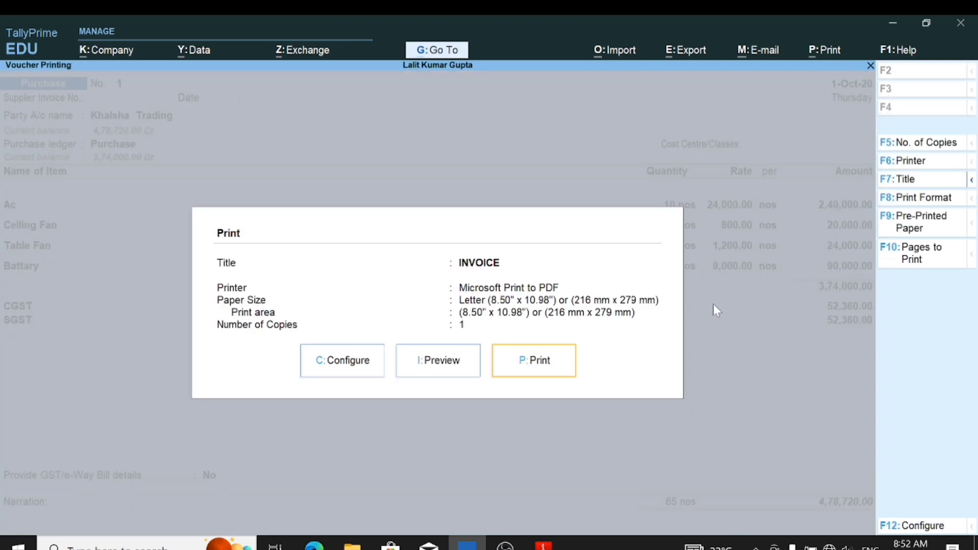
{"action": "left_click", "coordinate": [449, 361]}
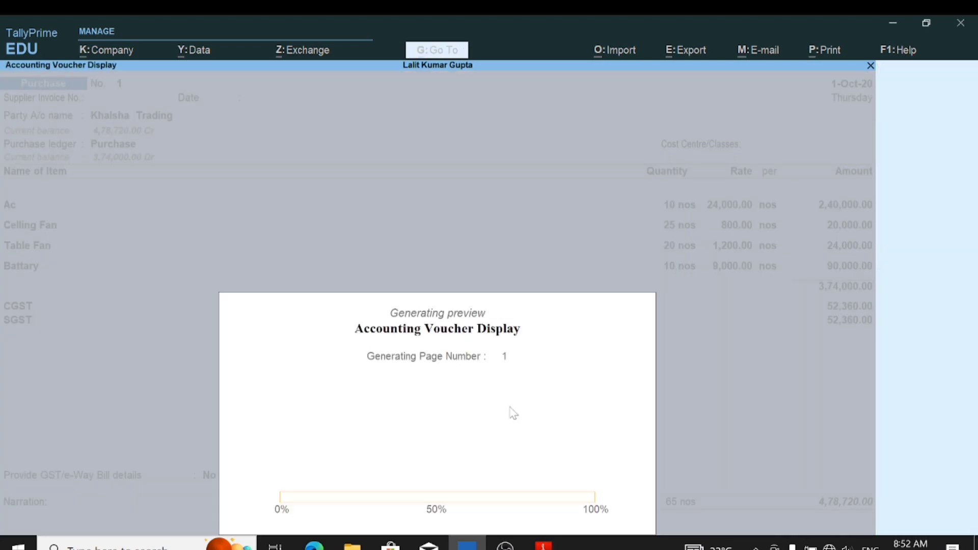
{"action": "left_click", "coordinate": [580, 518]}
{"action": "scroll", "coordinate": [483, 355], "scroll_direction": "down", "scroll_amount": 2}
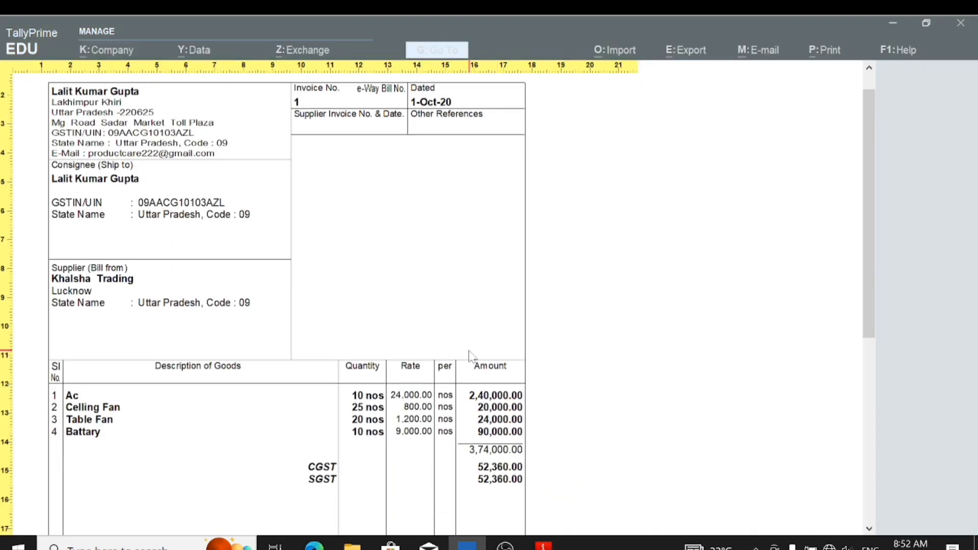
{"action": "scroll", "coordinate": [650, 487], "scroll_direction": "up", "scroll_amount": 1}
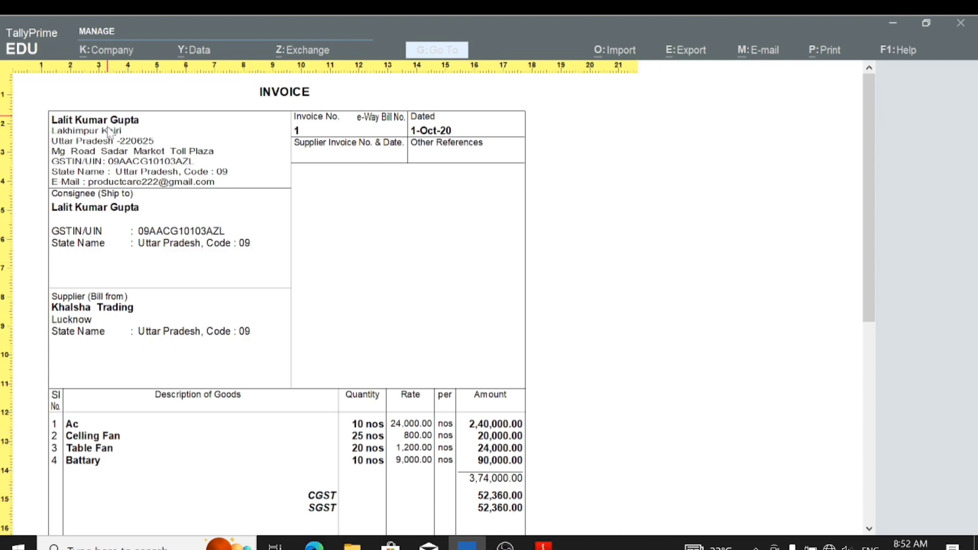
{"action": "scroll", "coordinate": [170, 295], "scroll_direction": "down", "scroll_amount": 2}
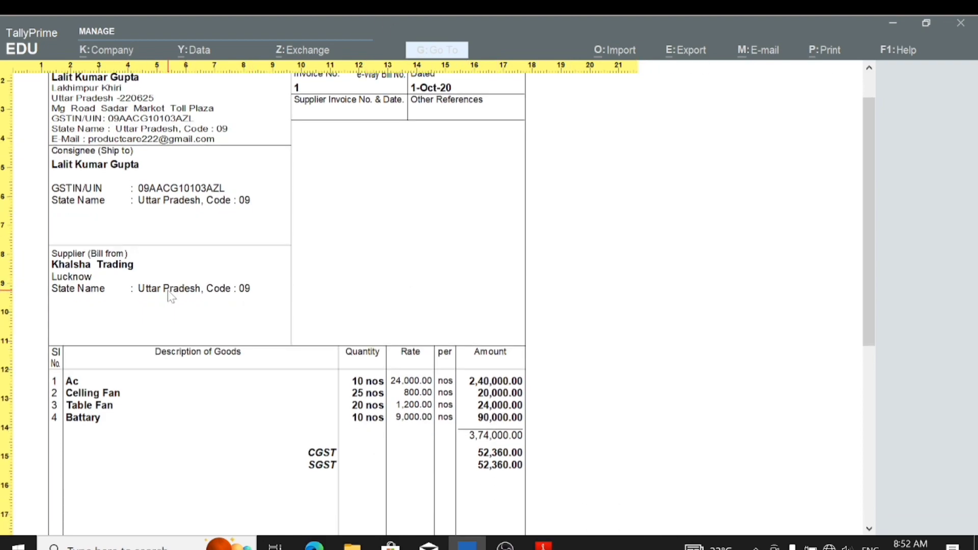
{"action": "scroll", "coordinate": [117, 225], "scroll_direction": "up", "scroll_amount": 1}
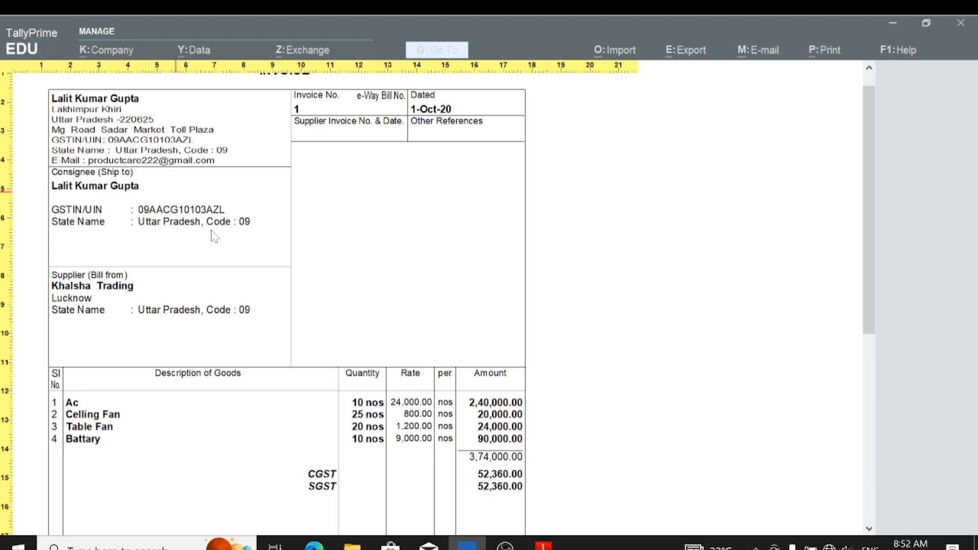
{"action": "scroll", "coordinate": [239, 332], "scroll_direction": "down", "scroll_amount": 3}
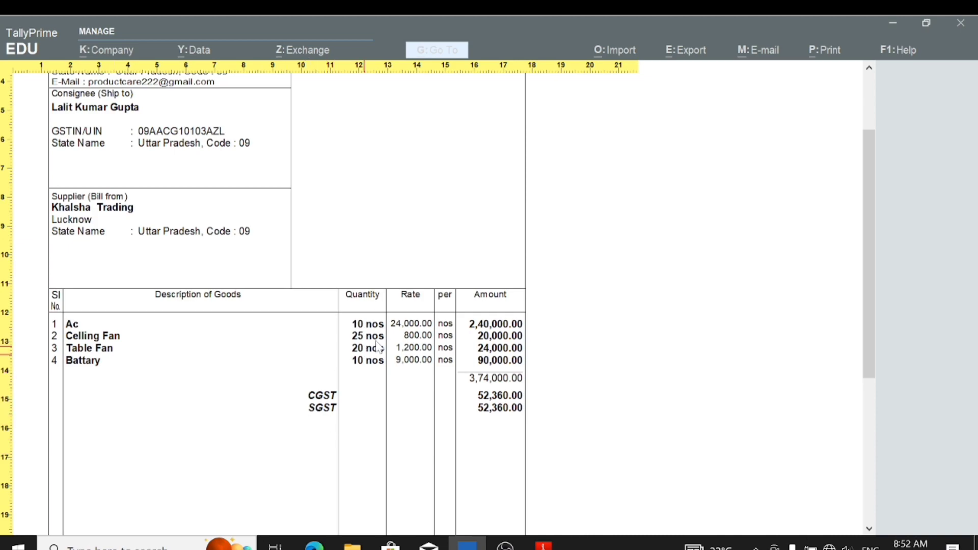
{"action": "scroll", "coordinate": [387, 357], "scroll_direction": "down", "scroll_amount": 3}
{"action": "scroll", "coordinate": [336, 391], "scroll_direction": "down", "scroll_amount": 4}
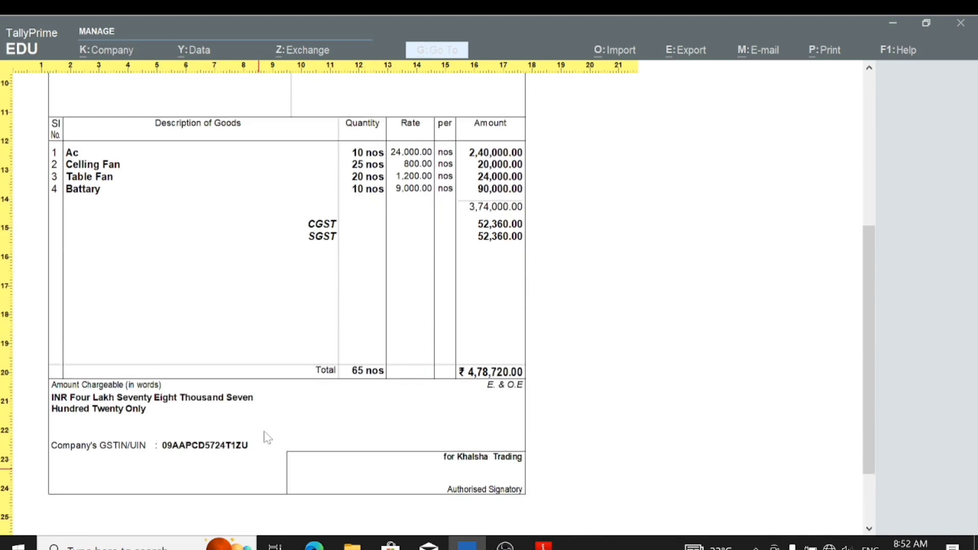
{"action": "left_click", "coordinate": [347, 467]}
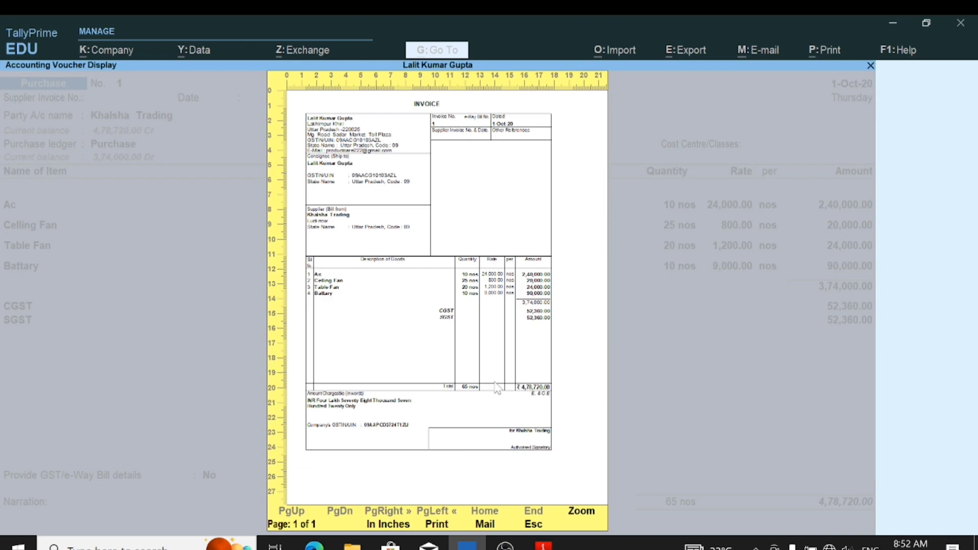
{"action": "key", "text": "Escape"}
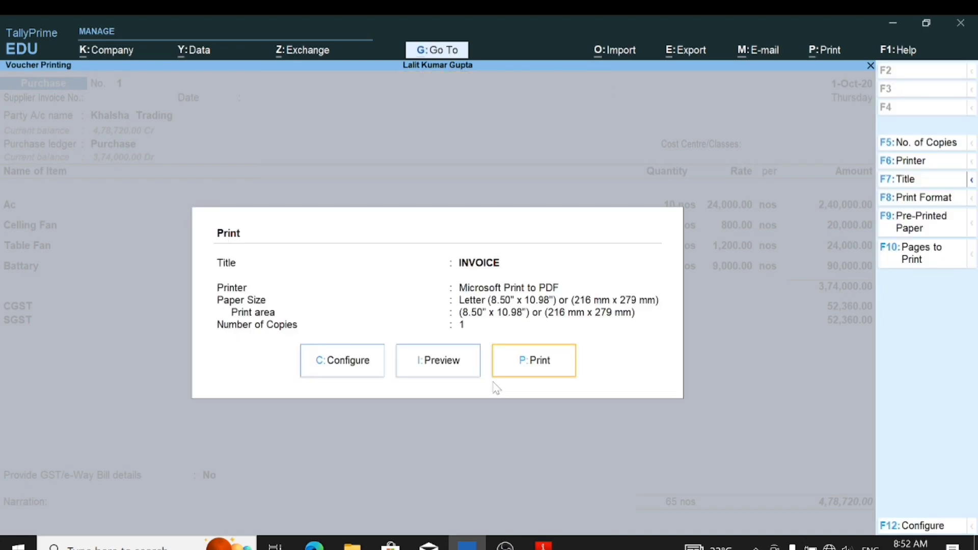
Configure the invoice print to show item-wise GST details, HSN/SAC and GST analysis
{"action": "key", "text": "c"}
{"action": "scroll", "coordinate": [481, 344], "scroll_direction": "down", "scroll_amount": 2}
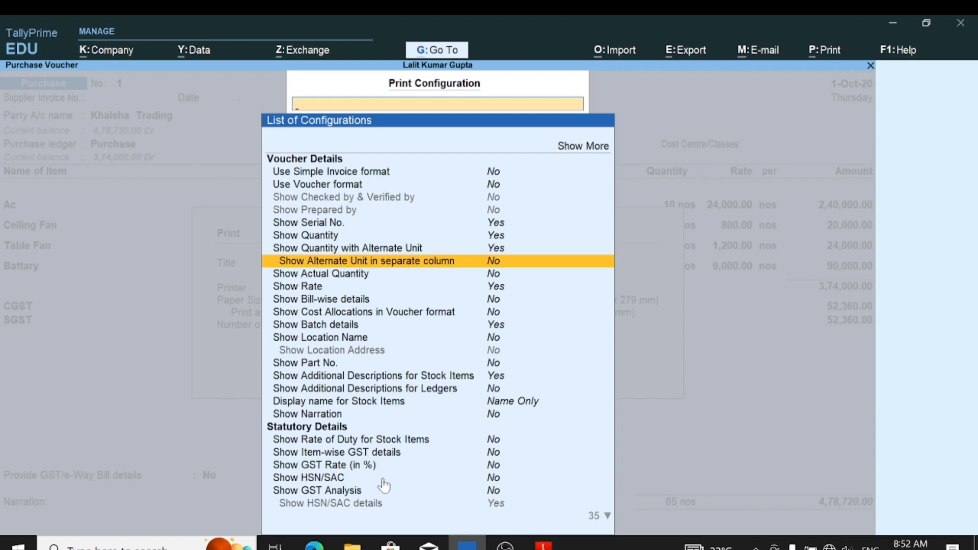
{"action": "left_click", "coordinate": [494, 467]}
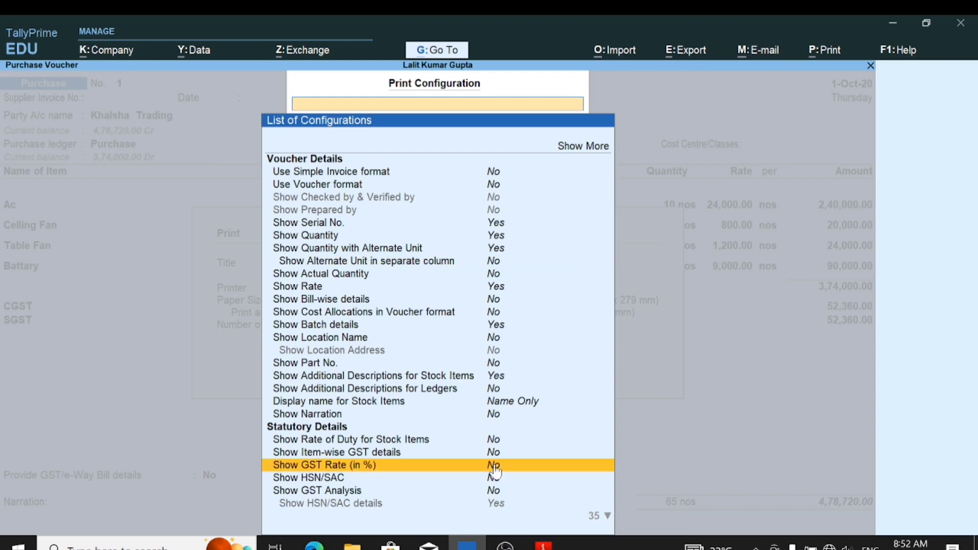
{"action": "left_click", "coordinate": [495, 468]}
{"action": "left_click", "coordinate": [494, 455]}
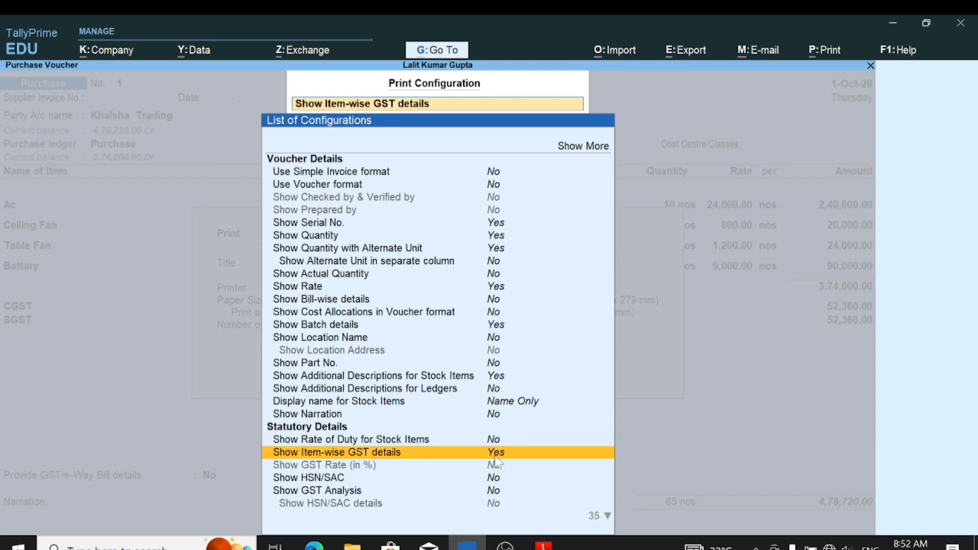
{"action": "left_click", "coordinate": [495, 479]}
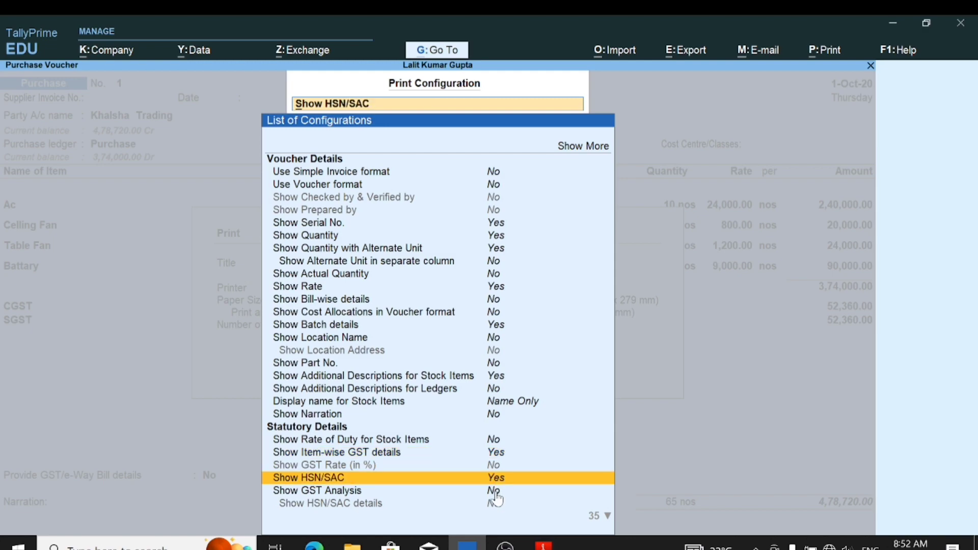
{"action": "left_click", "coordinate": [496, 493]}
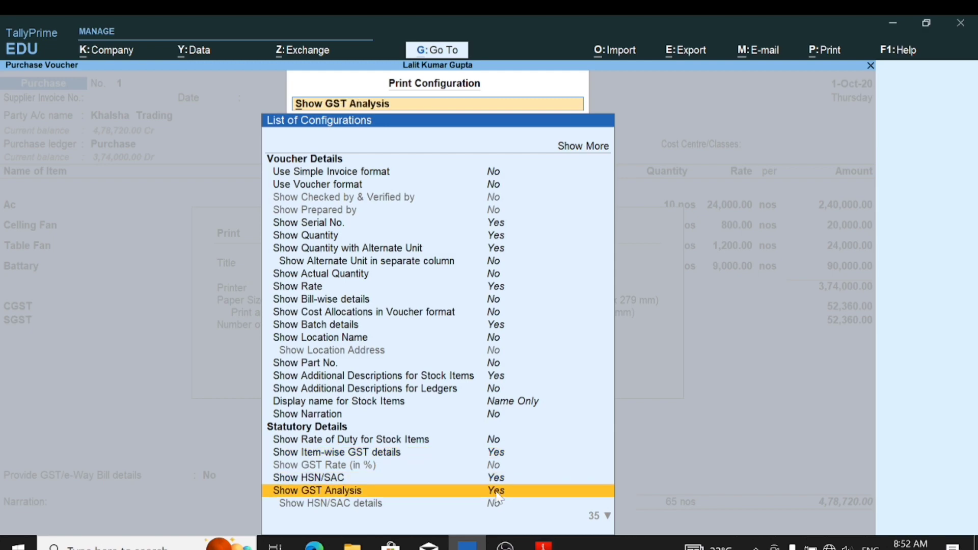
{"action": "key", "text": "ctrl+a"}
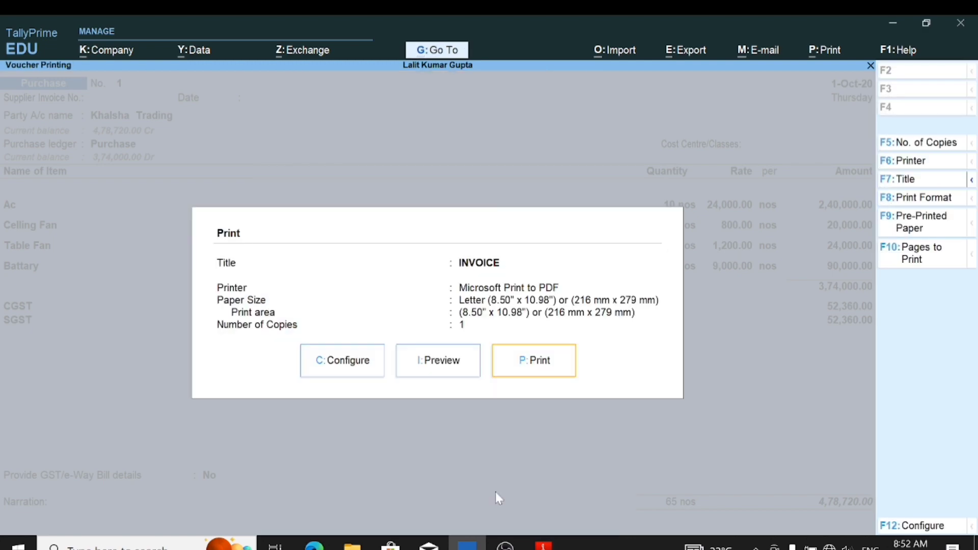
Preview the reconfigured invoice and examine its HSN/SAC codes, item-wise Central and State Tax columns and tax analysis
{"action": "left_click", "coordinate": [443, 364]}
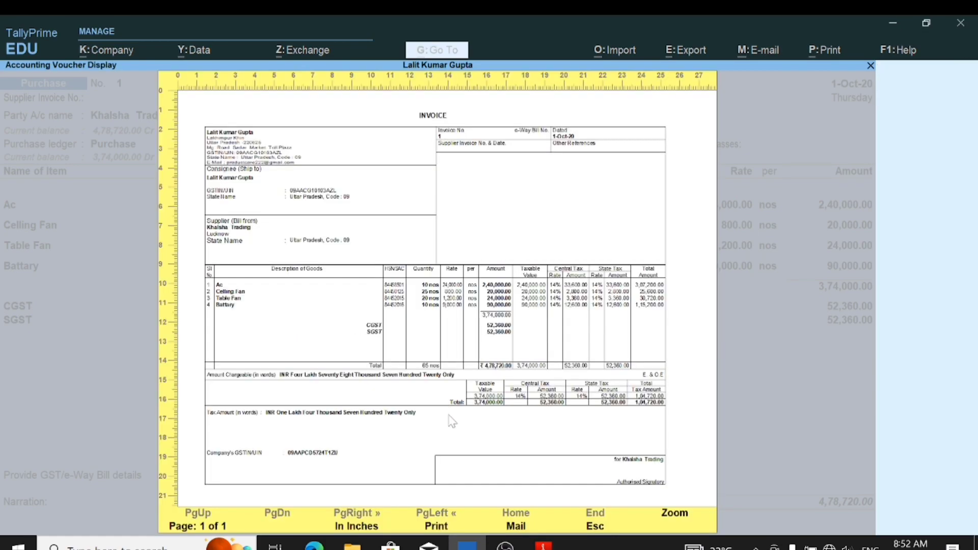
{"action": "left_click", "coordinate": [669, 520]}
{"action": "scroll", "coordinate": [619, 455], "scroll_direction": "down", "scroll_amount": 1}
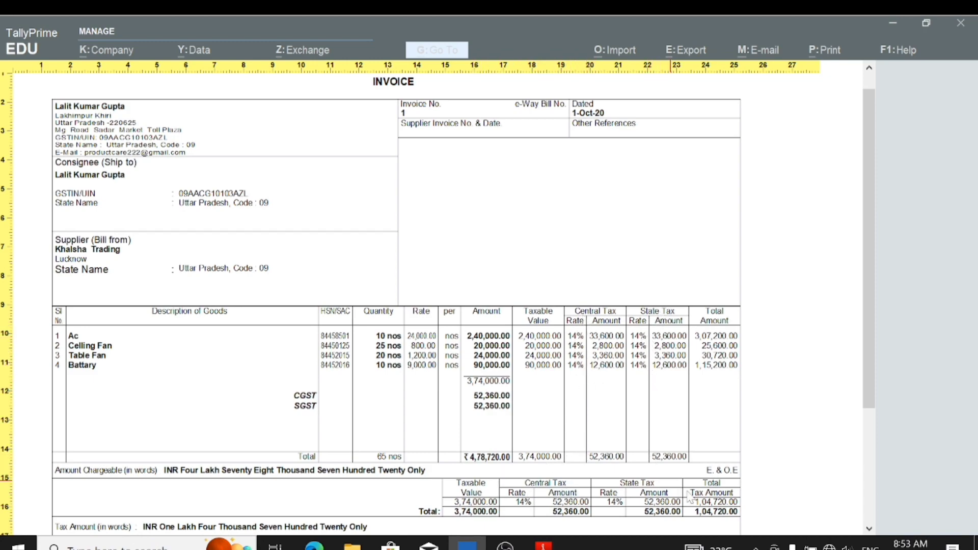
{"action": "left_click_drag", "start_coordinate": [869, 365], "coordinate": [876, 323]}
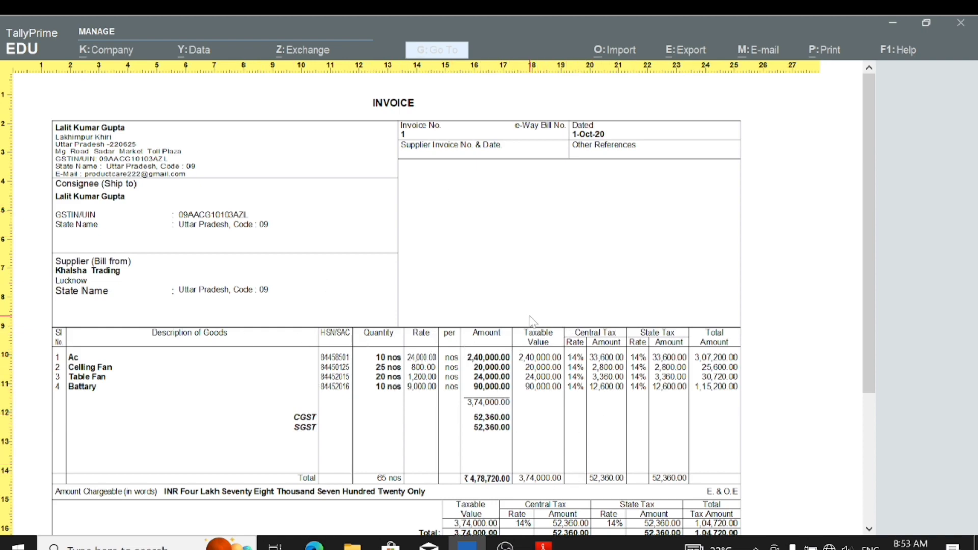
{"action": "key", "text": "Escape"}
{"action": "key", "text": "Escape"}
{"action": "key", "text": "Escape"}
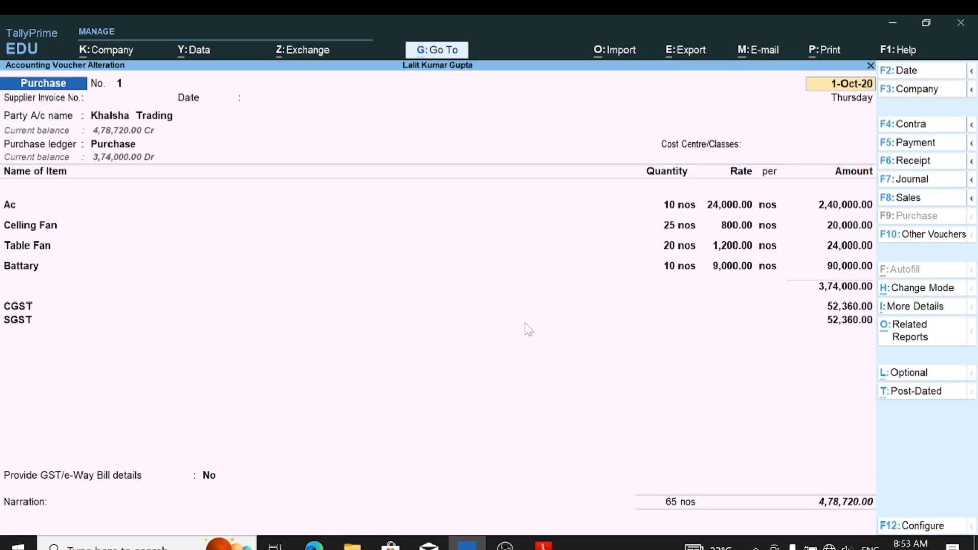
Leave the recorded voucher for a blank purchase voucher and read transaction 14, the Geeta Enterprises purchase, in the case study PDF
{"action": "key", "text": "BackSpace"}
{"action": "key", "text": "Escape"}
{"action": "key", "text": "Return"}
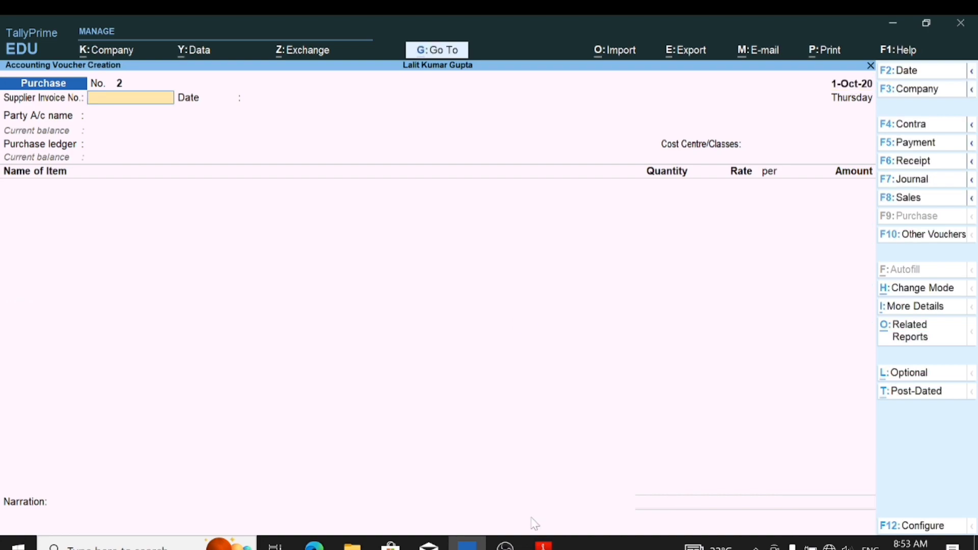
{"action": "left_click", "coordinate": [544, 545]}
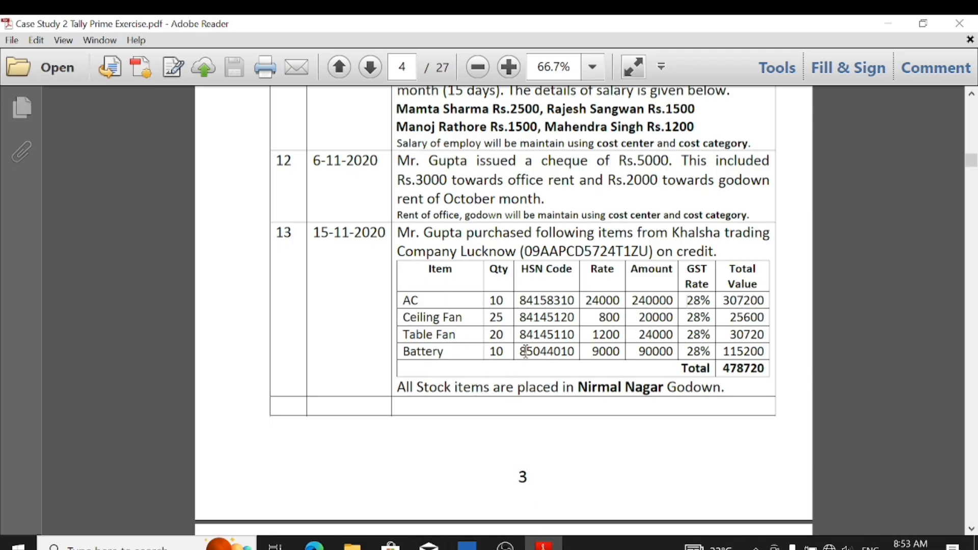
{"action": "scroll", "coordinate": [450, 384], "scroll_direction": "down", "scroll_amount": 10}
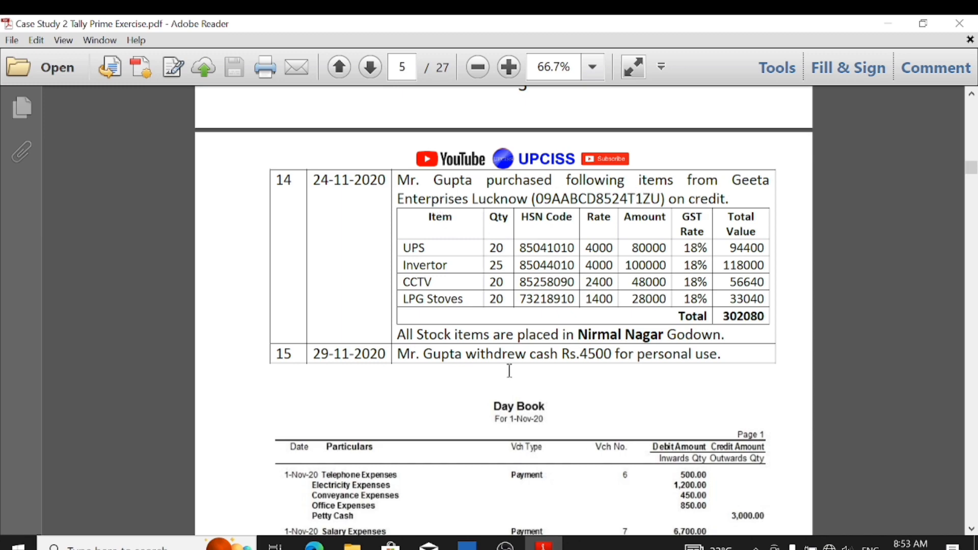
{"action": "left_click", "coordinate": [468, 545]}
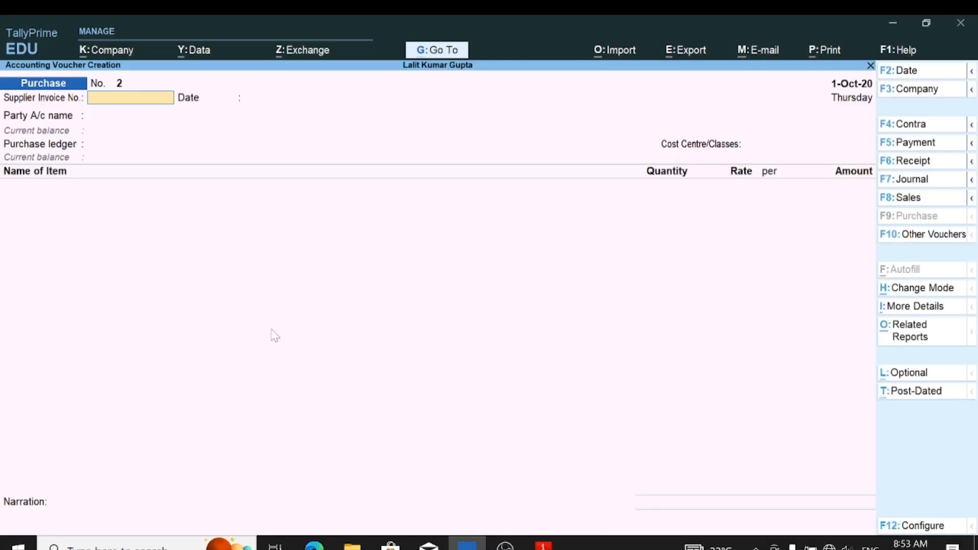
Create a party ledger from the new purchase voucher, named GEETA INTERPRISES and grouped under Sundry Creditors, keeping bill-by-bill balances on
{"action": "key", "text": "Return"}
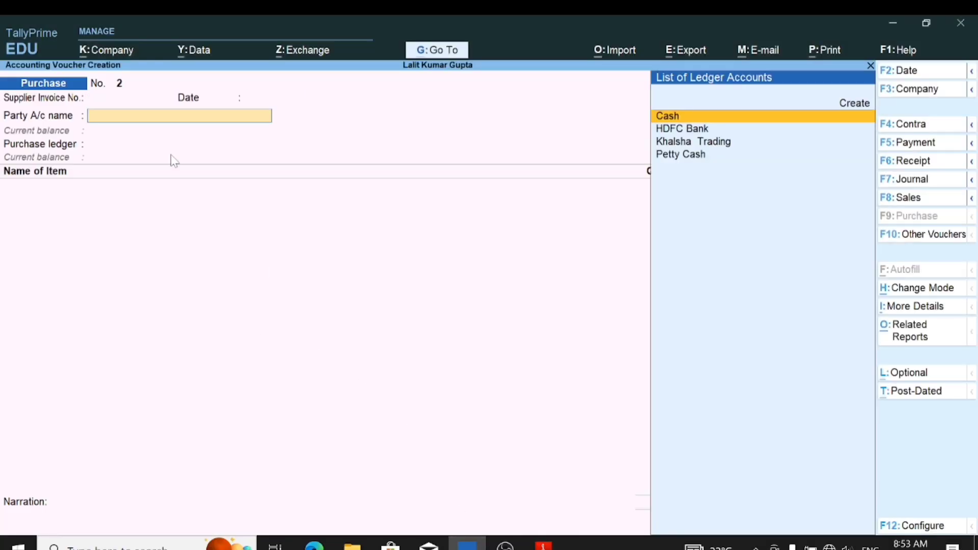
{"action": "key", "text": "Up"}
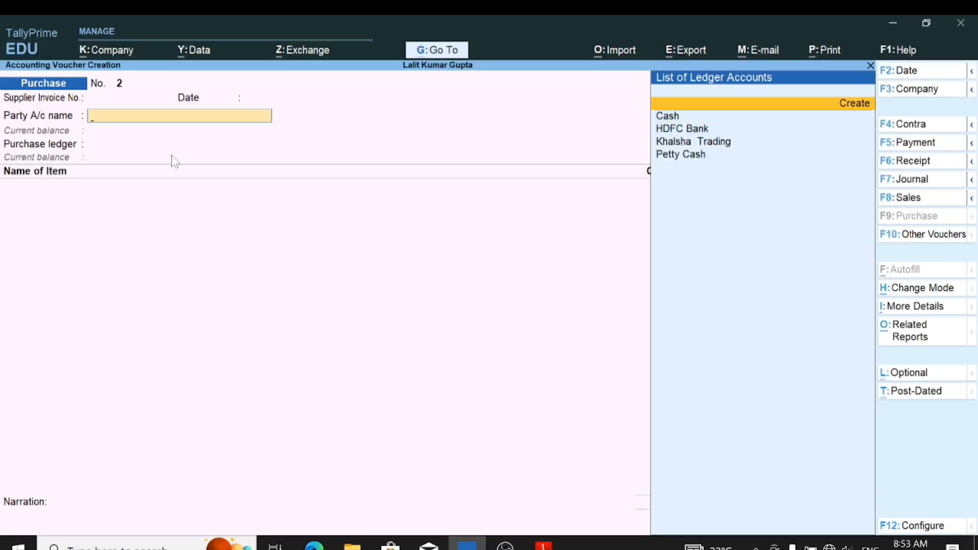
{"action": "key", "text": "Return"}
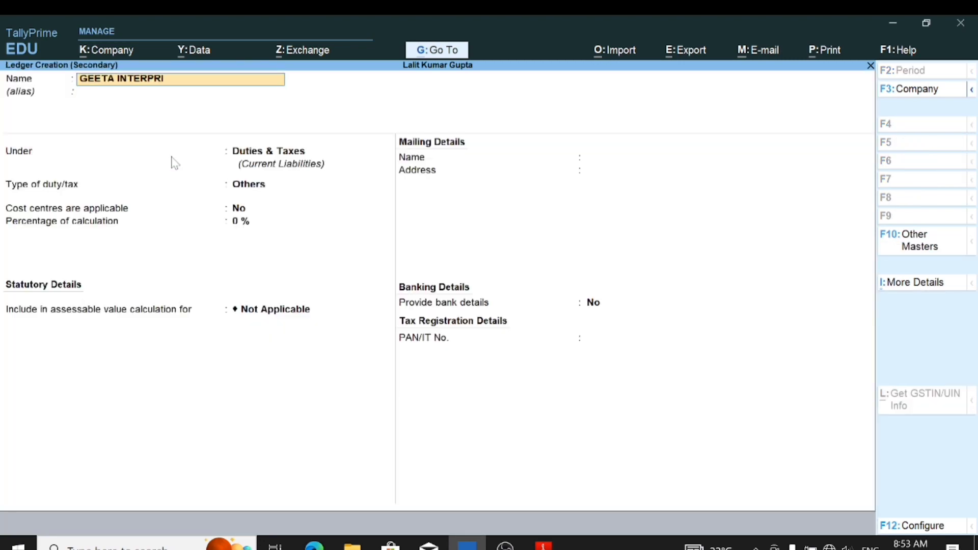
{"action": "key", "text": "Return"}
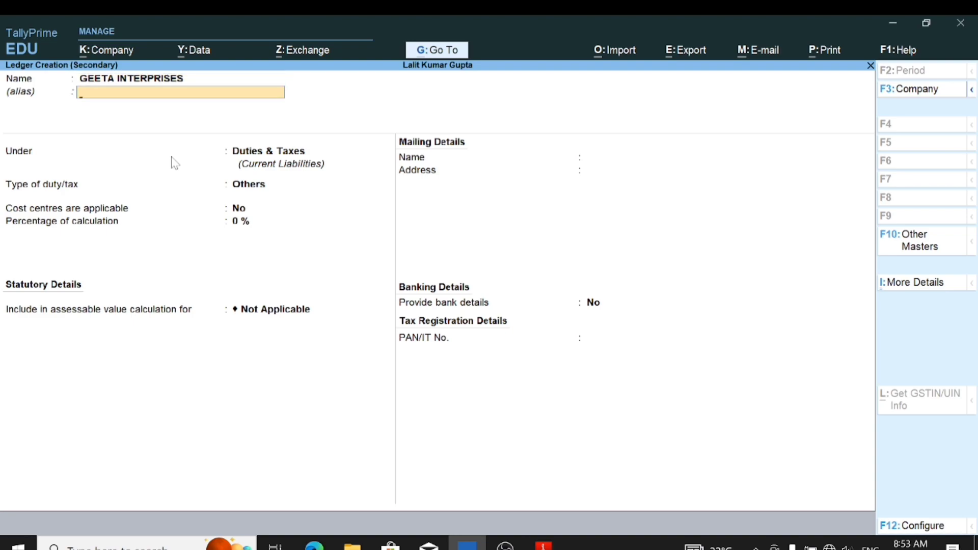
{"action": "key", "text": "Return"}
{"action": "type", "text": "SUN"}
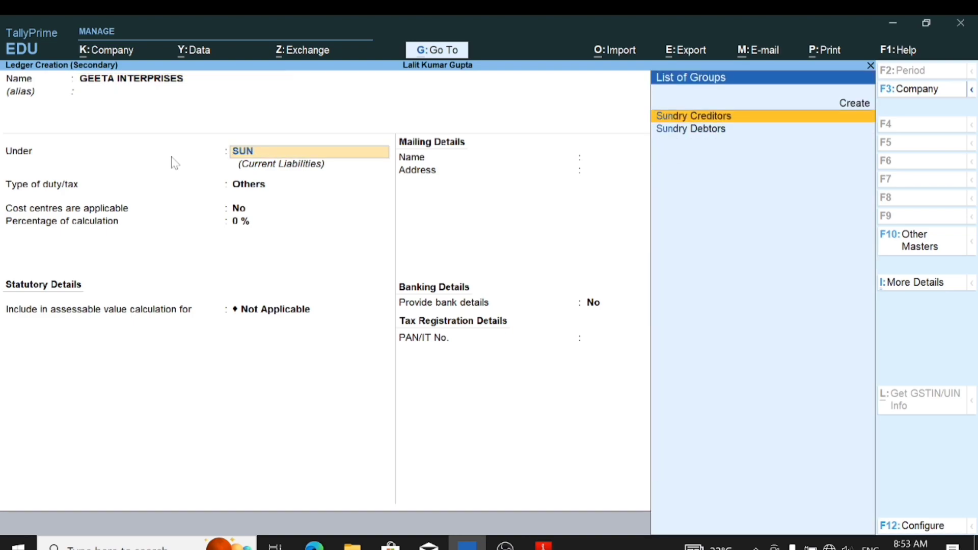
{"action": "key", "text": "Return"}
{"action": "key", "text": "Return"}
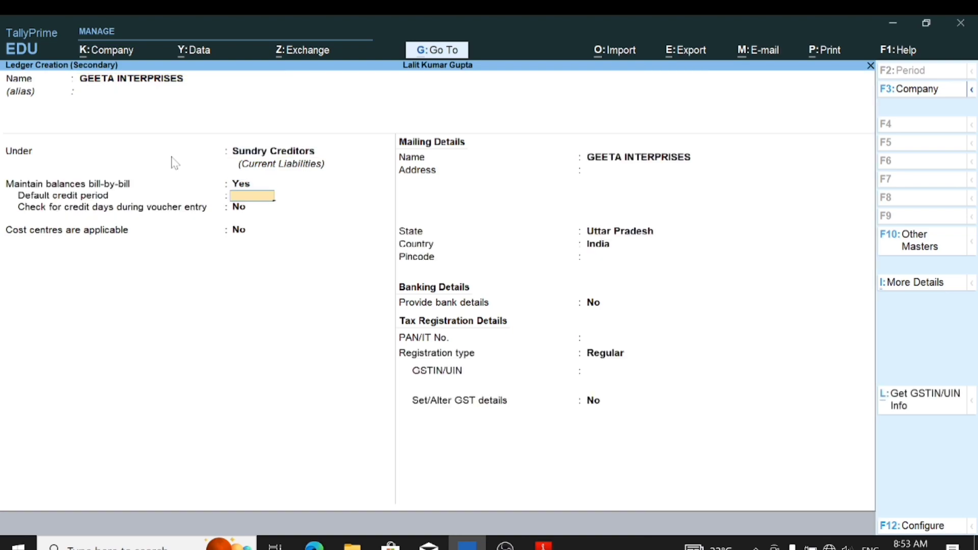
{"action": "key", "text": "Return"}
{"action": "key", "text": "Return"}
{"action": "key", "text": "Return"}
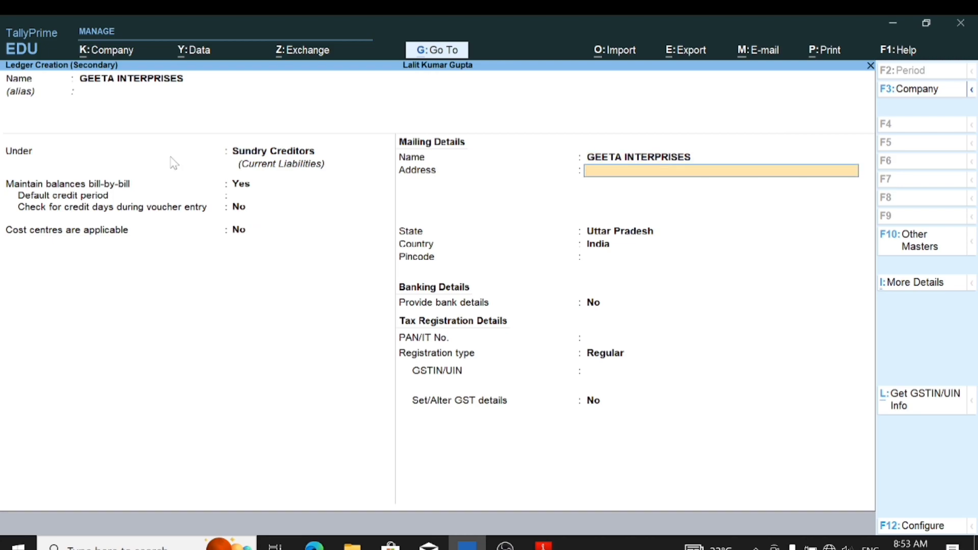
Enter LUCKNOW as the party ledger's address, keeping Uttar Pradesh, India, no bank details and Regular registration
{"action": "type", "text": "LUCKNO"}
{"action": "key", "text": "Return"}
{"action": "key", "text": "Return"}
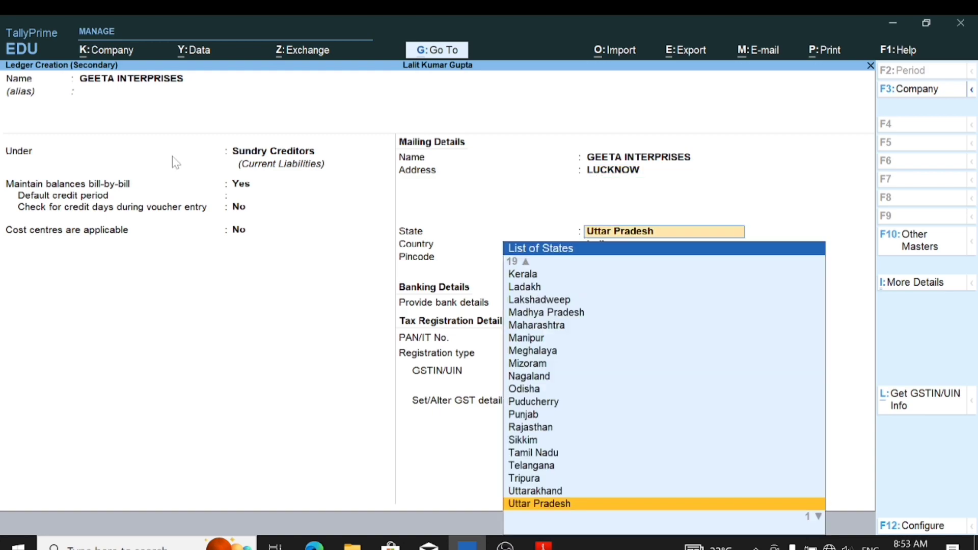
{"action": "key", "text": "Return"}
{"action": "key", "text": "Return"}
{"action": "key", "text": "Return"}
{"action": "key", "text": "Return"}
{"action": "key", "text": "Return"}
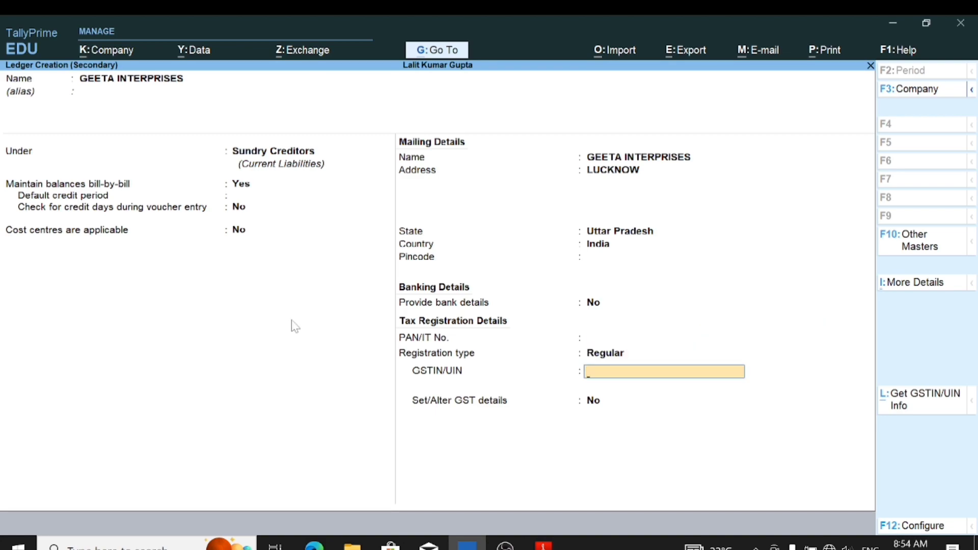
Copy the supplier's GSTIN from transaction 14 in the case study PDF into the party ledger's GSTIN/UIN field and save the ledger
{"action": "left_click", "coordinate": [544, 545]}
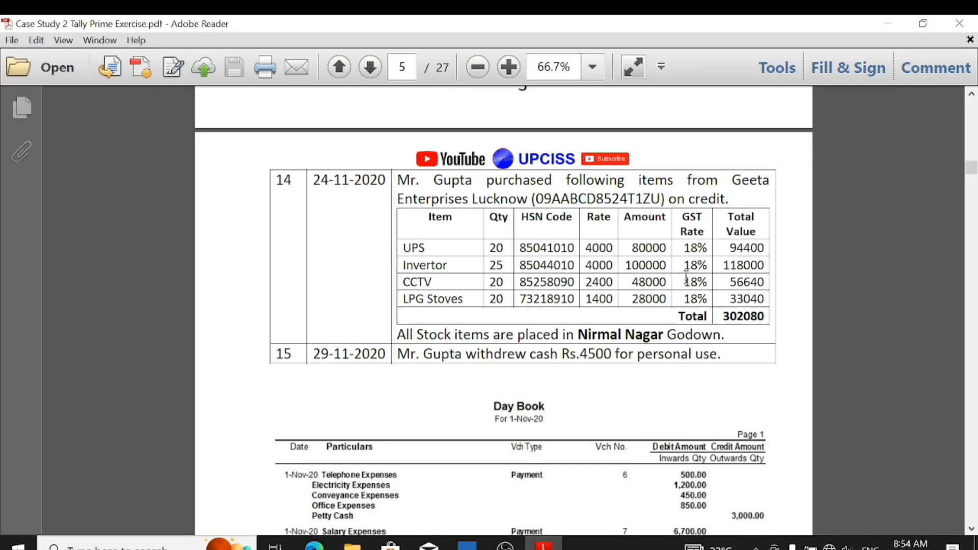
{"action": "left_click_drag", "start_coordinate": [537, 195], "coordinate": [665, 204]}
{"action": "key", "text": "ctrl+c"}
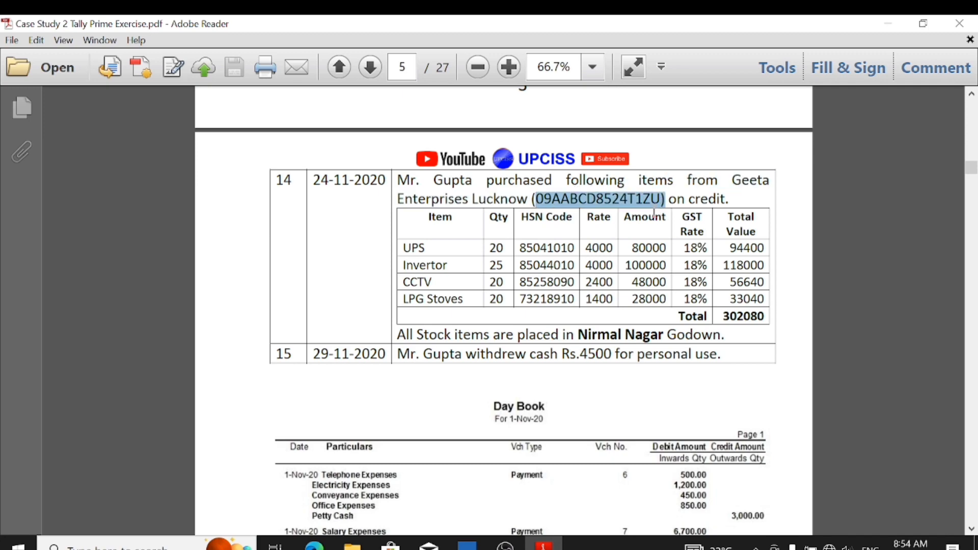
{"action": "left_click", "coordinate": [468, 544]}
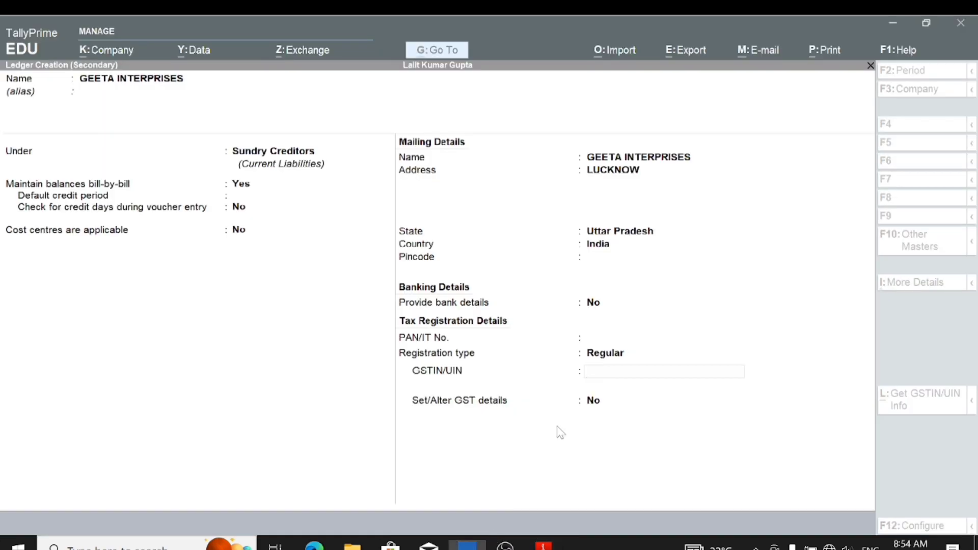
{"action": "key", "text": "ctrl+v"}
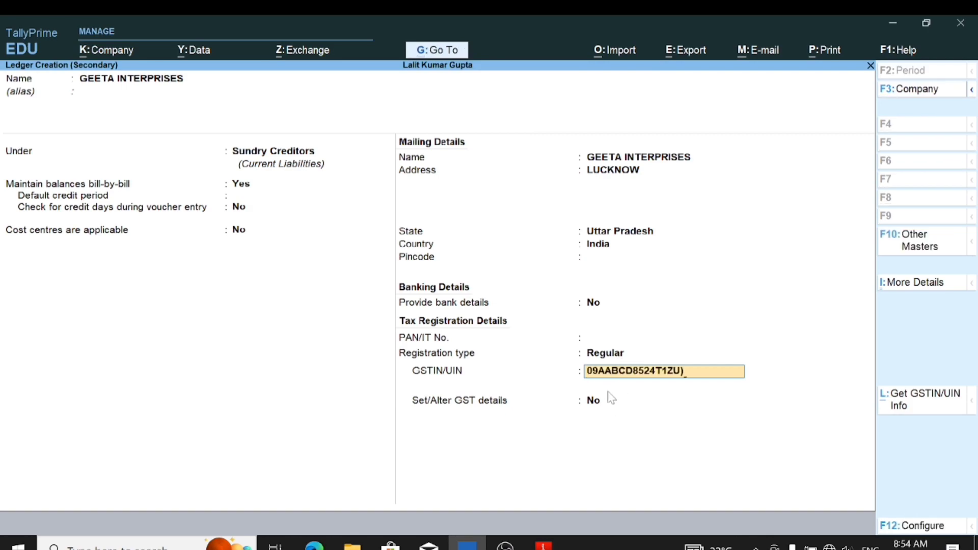
{"action": "key", "text": "Return"}
{"action": "key", "text": "Return"}
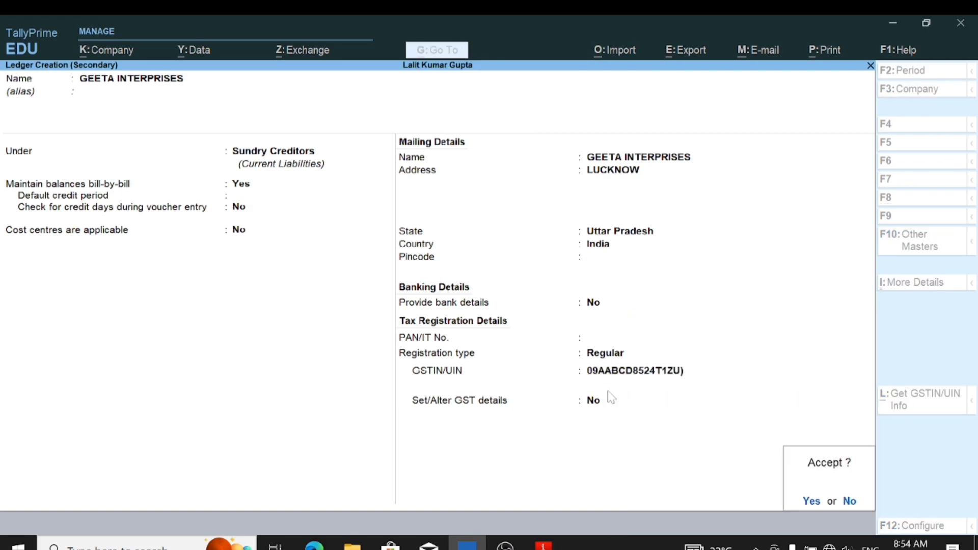
{"action": "key", "text": "Return"}
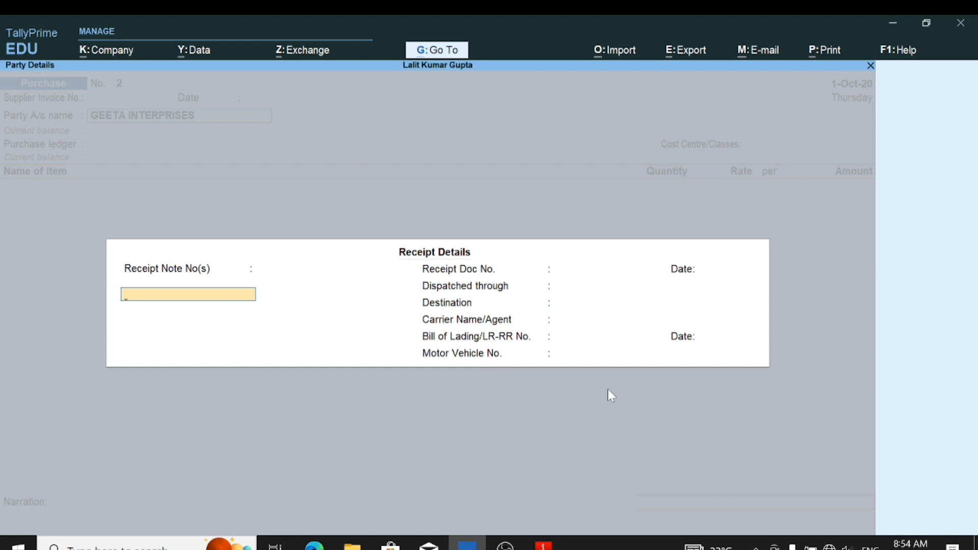
Leave all receipt details of the Geeta purchase voucher blank
{"action": "key", "text": "Return"}
{"action": "key", "text": "Return"}
{"action": "key", "text": "Return"}
{"action": "key", "text": "Return"}
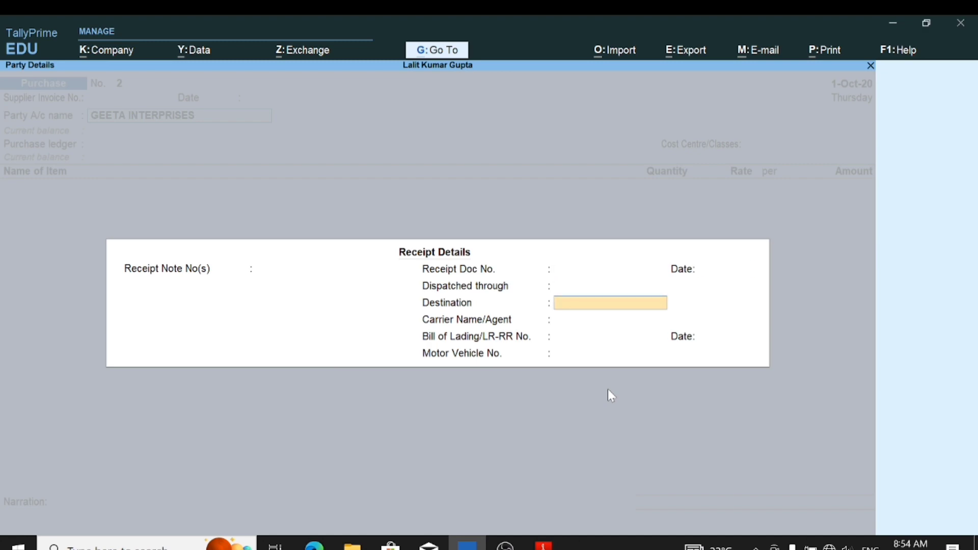
{"action": "key", "text": "Return"}
{"action": "key", "text": "Return"}
{"action": "key", "text": "Return"}
{"action": "key", "text": "Return"}
{"action": "key", "text": "Return"}
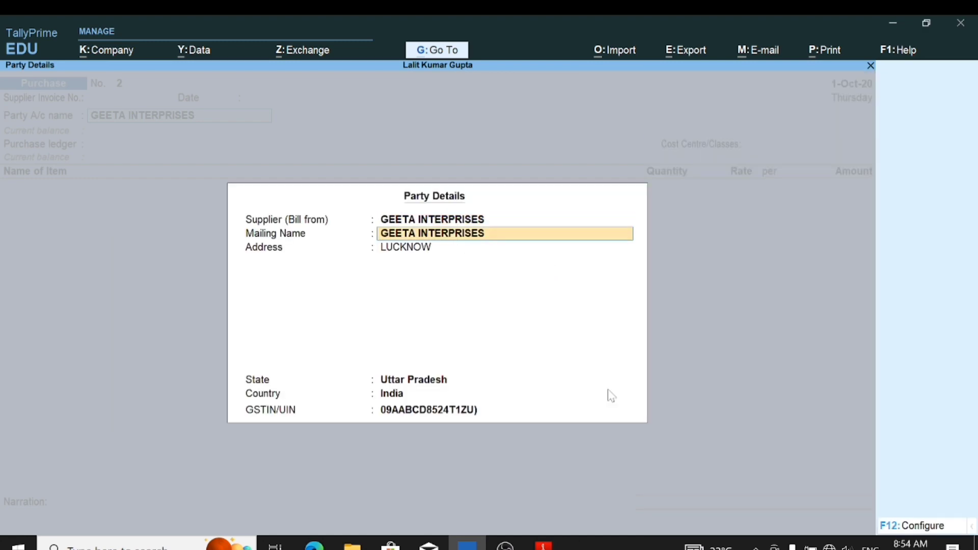
Accept the supplier's party details unchanged and use Purchase as the purchase ledger
{"action": "key", "text": "Return"}
{"action": "key", "text": "Return"}
{"action": "key", "text": "Return"}
{"action": "key", "text": "Return"}
{"action": "key", "text": "Return"}
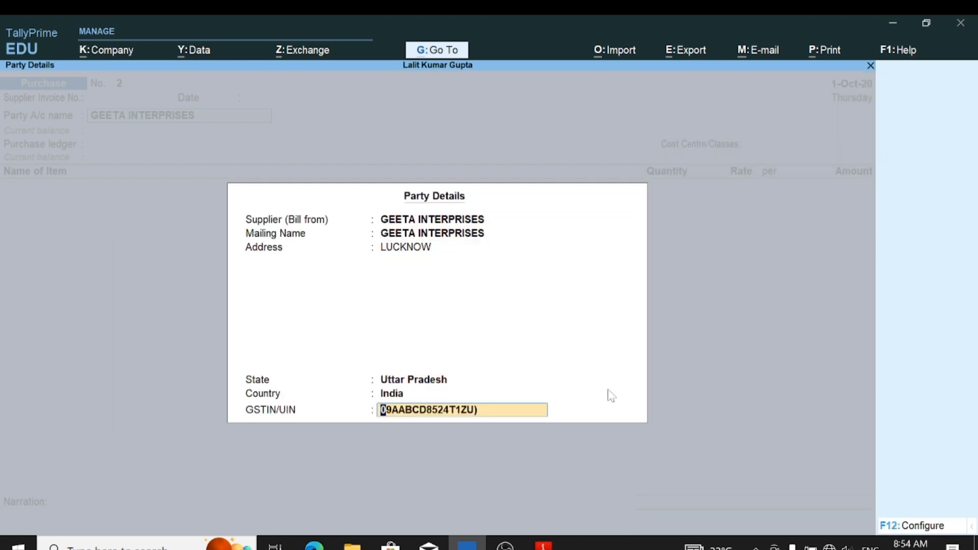
{"action": "key", "text": "Return"}
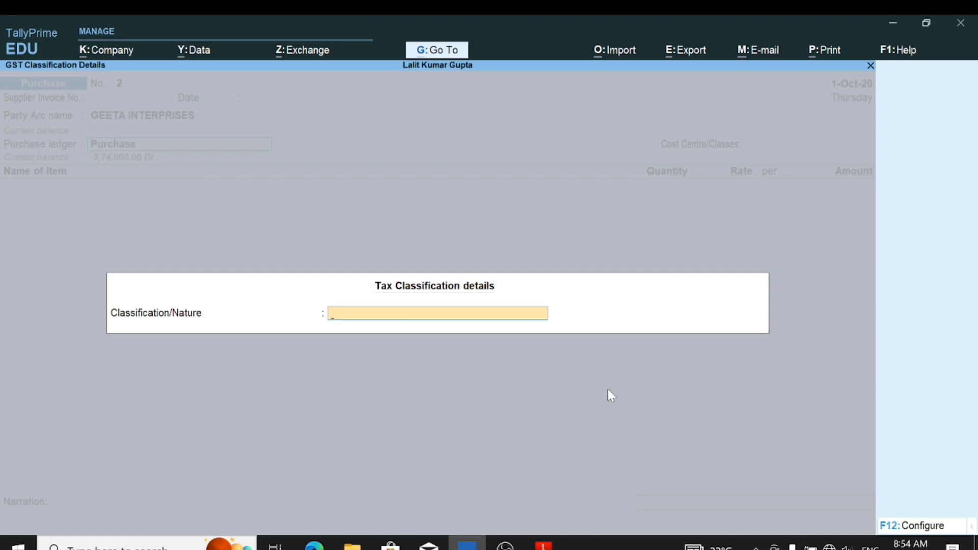
Set the purchase ledger's tax classification to Purchase Taxable and the cost centre class to Not Applicable
{"action": "type", "text": "PURC"}
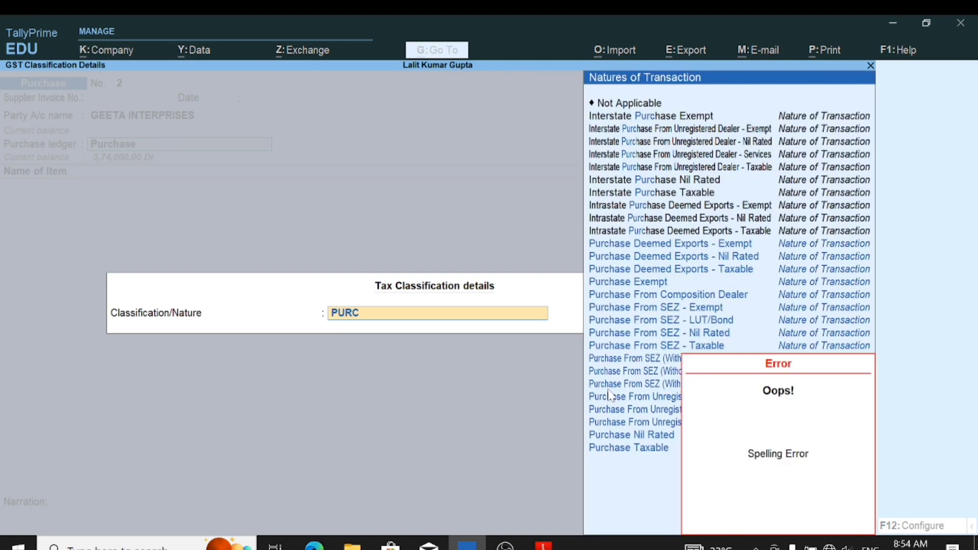
{"action": "type", "text": "HASE"}
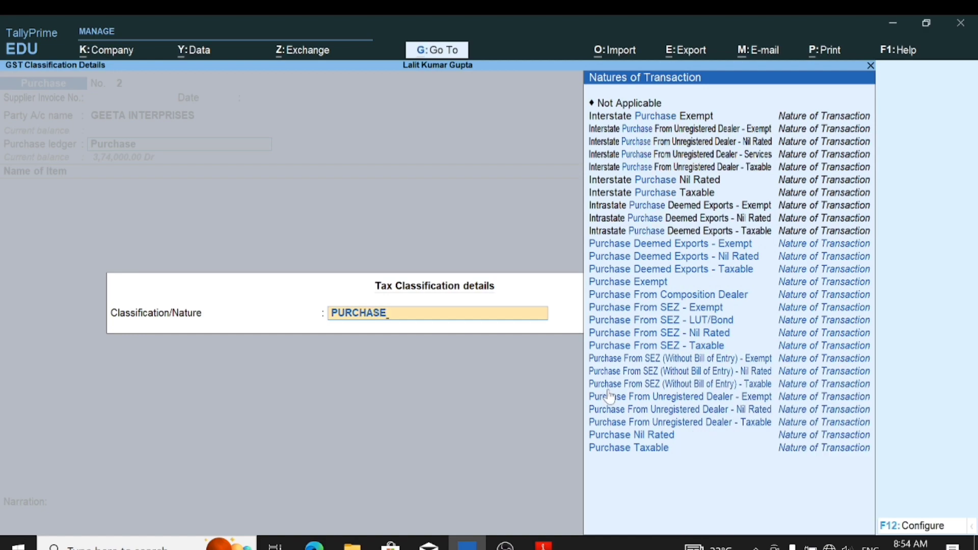
{"action": "key", "text": "Down"}
{"action": "key", "text": "Down"}
{"action": "key", "text": "Down"}
{"action": "key", "text": "Down"}
{"action": "key", "text": "Down"}
{"action": "key", "text": "Down"}
{"action": "key", "text": "Down"}
{"action": "key", "text": "Down"}
{"action": "key", "text": "Down"}
{"action": "key", "text": "Down"}
{"action": "key", "text": "Down"}
{"action": "key", "text": "Down"}
{"action": "key", "text": "Down"}
{"action": "key", "text": "Down"}
{"action": "key", "text": "Down"}
{"action": "key", "text": "Down"}
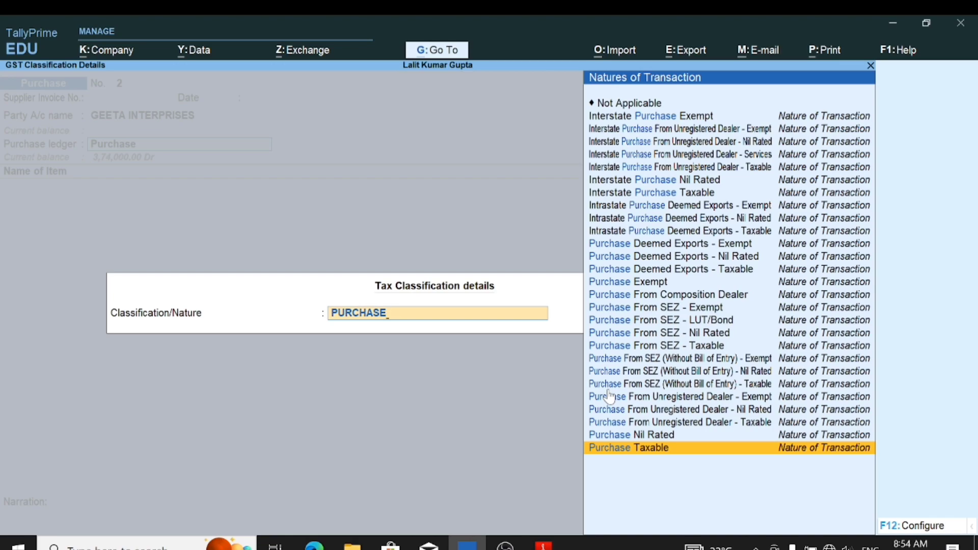
{"action": "key", "text": "Return"}
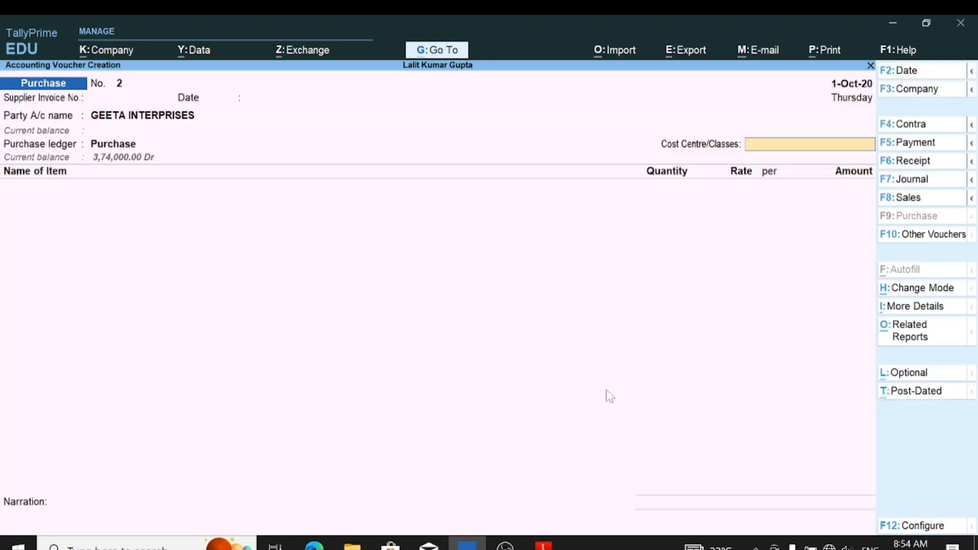
{"action": "key", "text": "Return"}
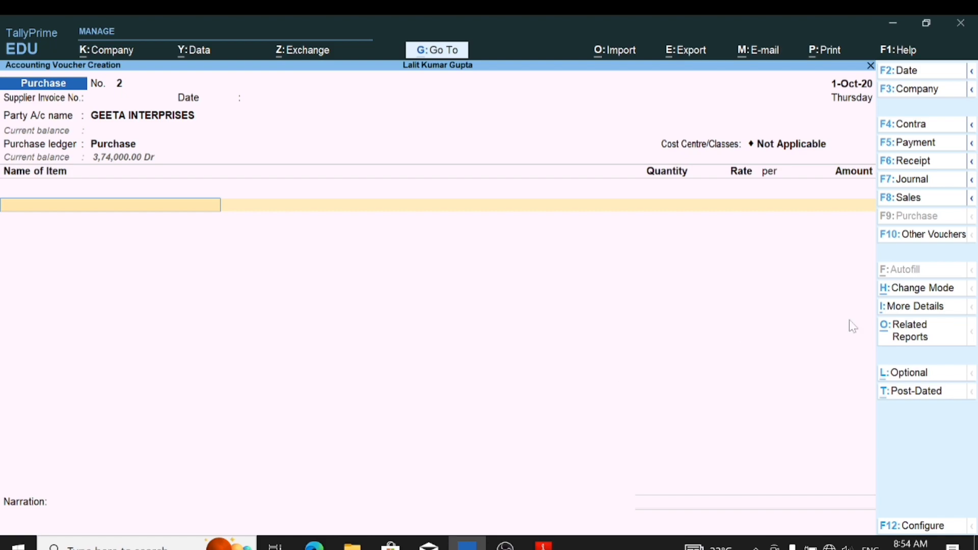
Check the purchased items in the case study PDF and start a new stock item named UPS from the voucher, without an alias
{"action": "left_click", "coordinate": [550, 545]}
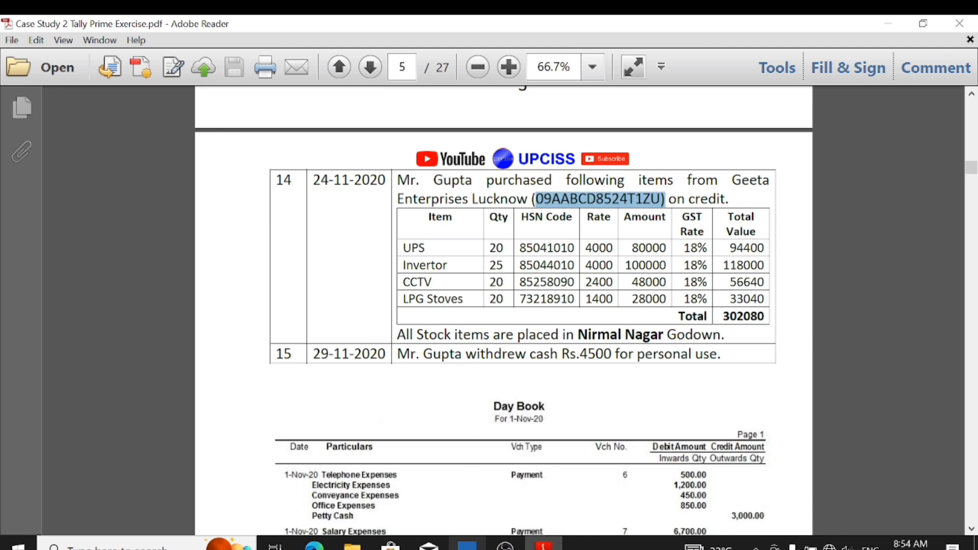
{"action": "left_click", "coordinate": [452, 439]}
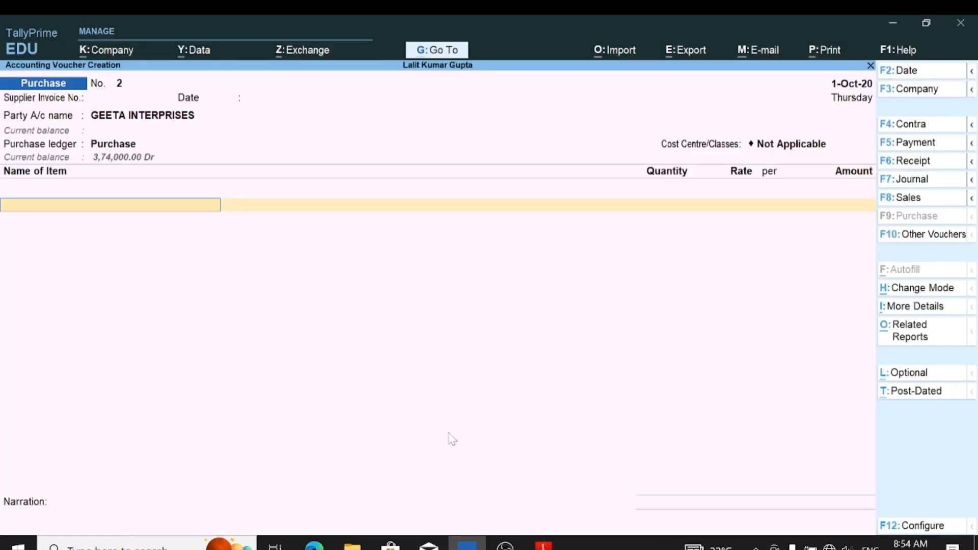
{"action": "key", "text": "Up"}
{"action": "key", "text": "Up"}
{"action": "key", "text": "Up"}
{"action": "key", "text": "Up"}
{"action": "key", "text": "Up"}
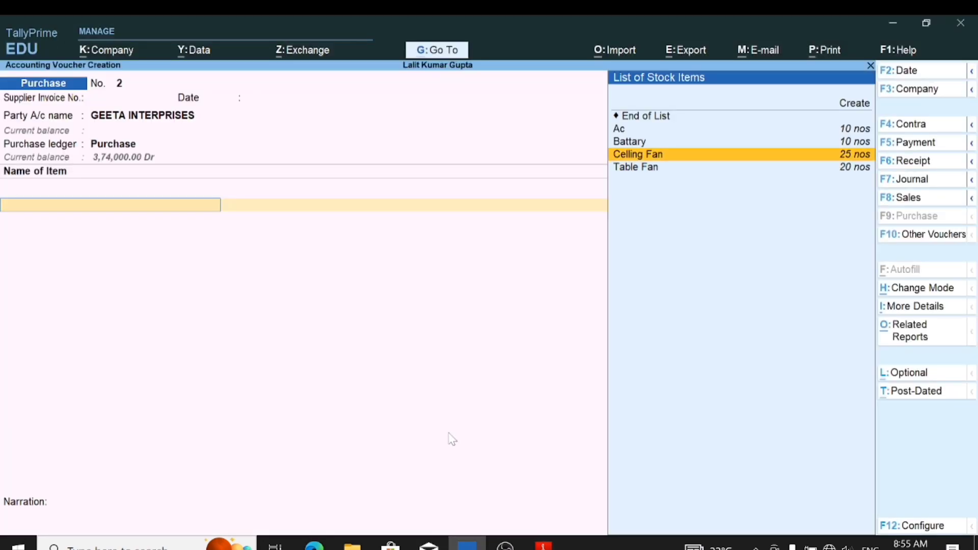
{"action": "key", "text": "Return"}
{"action": "type", "text": "UPWS"}
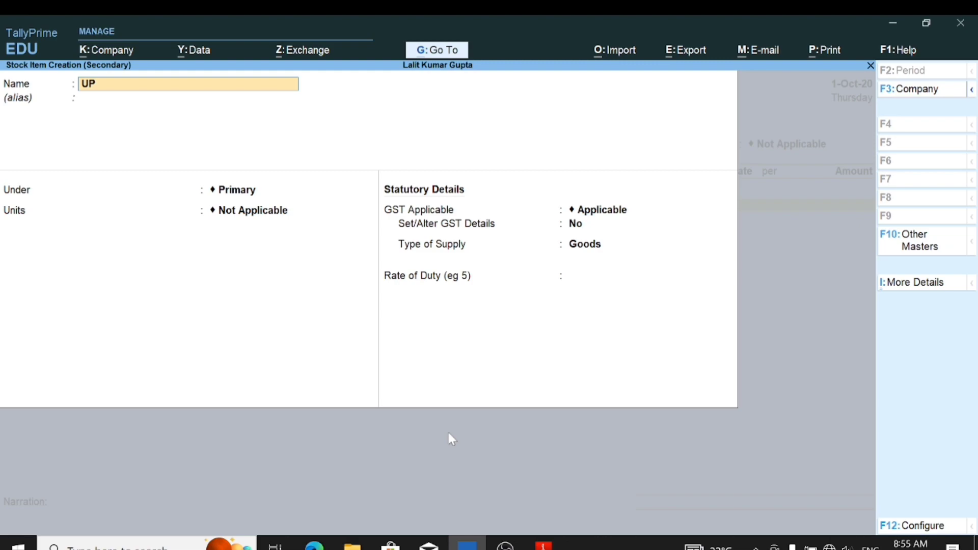
{"action": "key", "text": "BackSpace"}
{"action": "key", "text": "BackSpace"}
{"action": "type", "text": "S"}
{"action": "key", "text": "Return"}
{"action": "key", "text": "Return"}
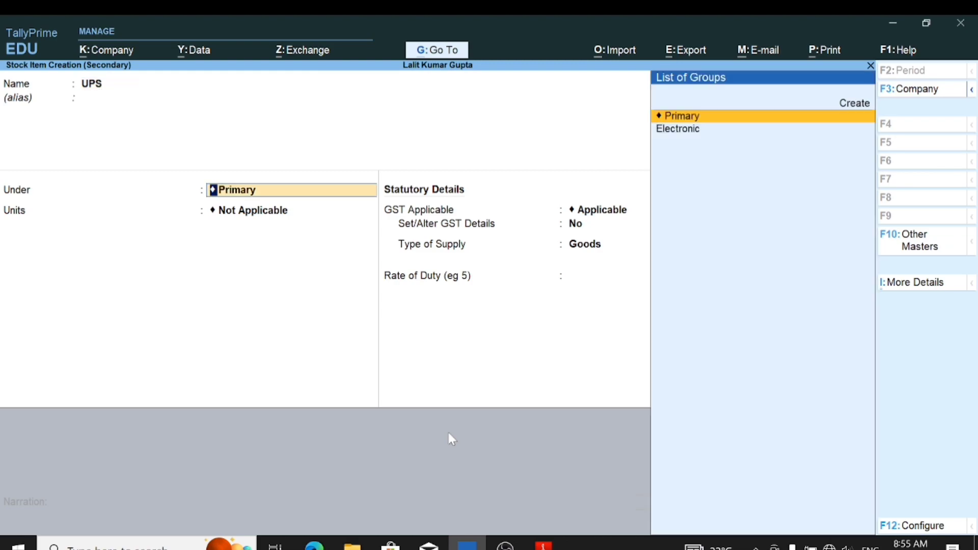
Group the UPS item under Electronic with nos as its unit, and enable setting its GST details
{"action": "key", "text": "Down"}
{"action": "key", "text": "Return"}
{"action": "key", "text": "Down"}
{"action": "key", "text": "Return"}
{"action": "key", "text": "Return"}
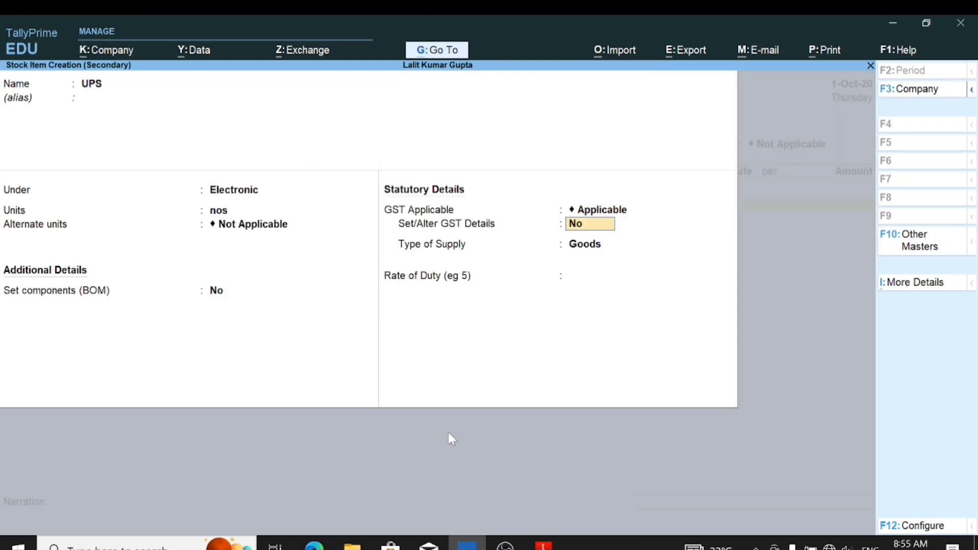
{"action": "key", "text": "y"}
{"action": "key", "text": "Return"}
{"action": "key", "text": "Return"}
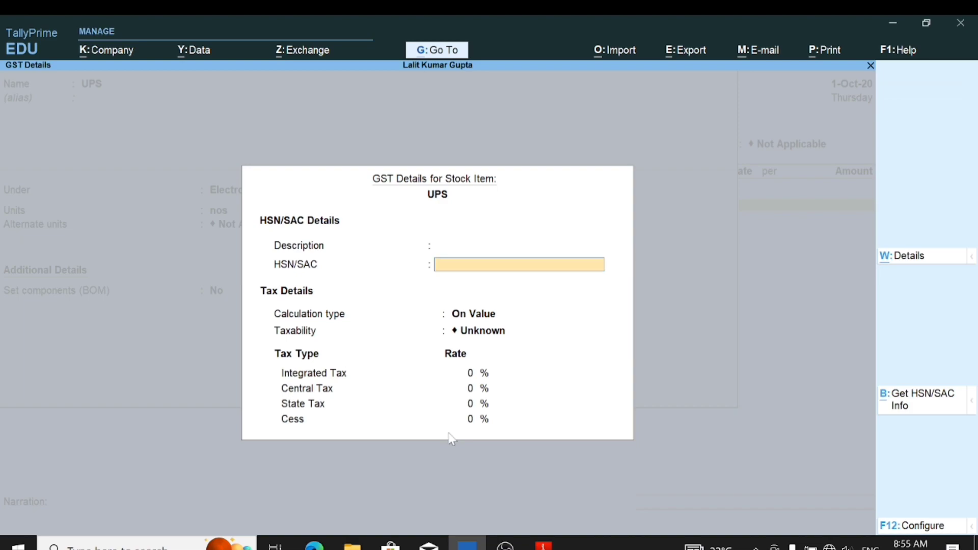
Enter HSN/SAC 844512017 for UPS, with calculation type On Value and taxability Taxable
{"action": "type", "text": "8445"}
{"action": "type", "text": "15"}
{"action": "type", "text": "2017"}
{"action": "key", "text": "Return"}
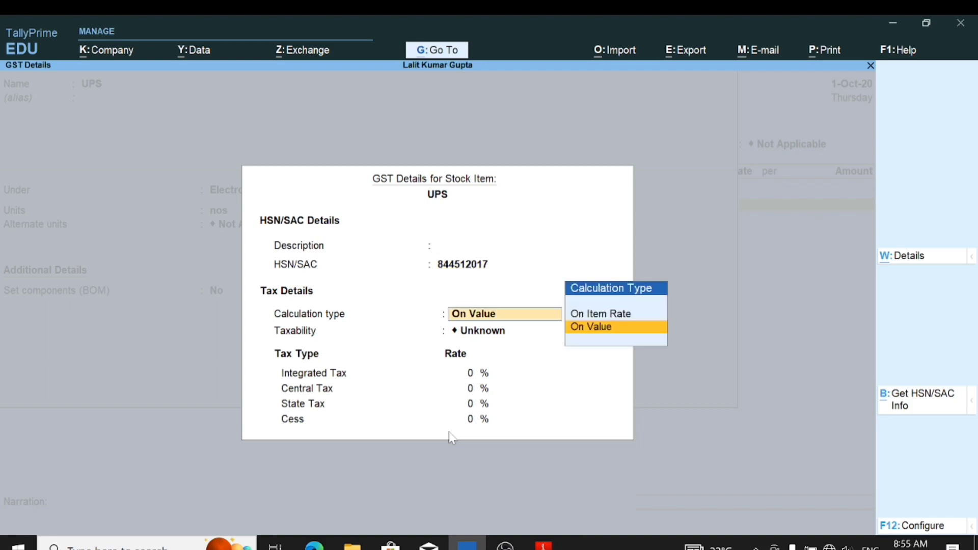
{"action": "key", "text": "Return"}
{"action": "key", "text": "Down"}
{"action": "key", "text": "Down"}
{"action": "key", "text": "Down"}
{"action": "key", "text": "Return"}
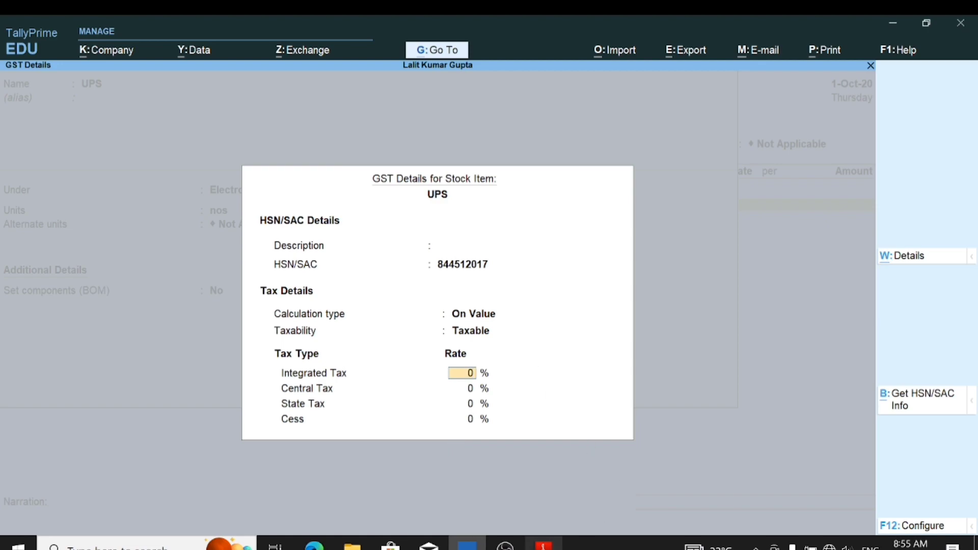
Check the UPS GST rate in the case study PDF, set Integrated Tax to 18% and save the stock item
{"action": "mouse_move", "coordinate": [544, 543]}
{"action": "left_click", "coordinate": [559, 515]}
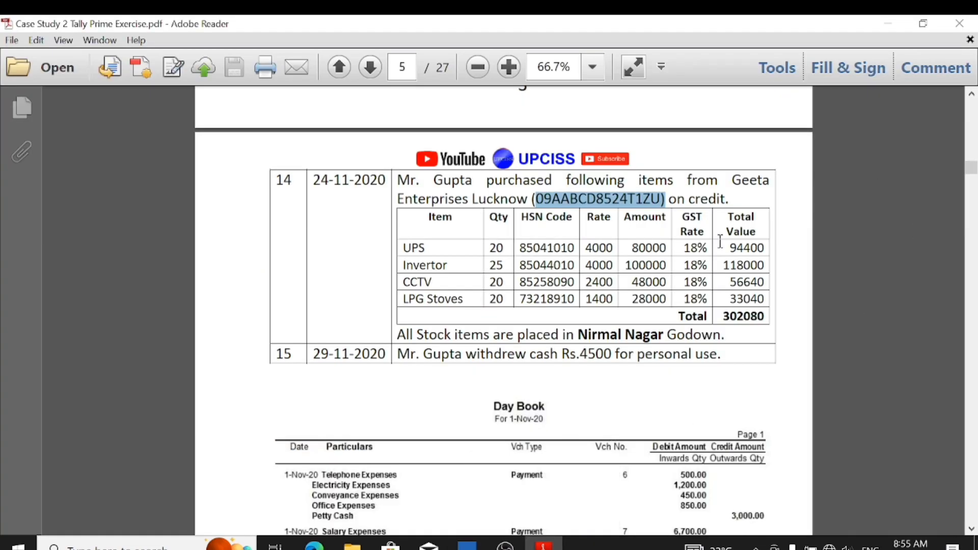
{"action": "left_click", "coordinate": [466, 543]}
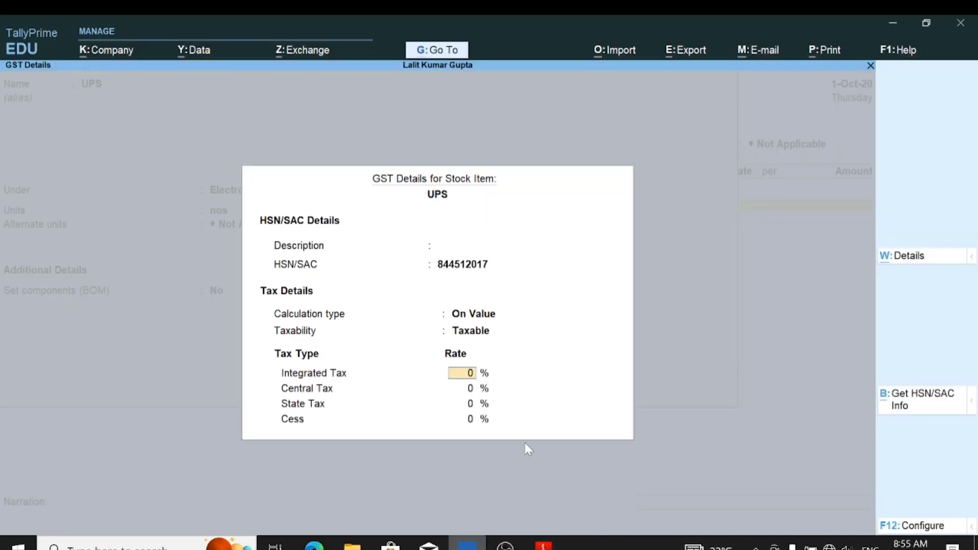
{"action": "type", "text": "18"}
{"action": "key", "text": "Return"}
{"action": "key", "text": "Return"}
{"action": "key", "text": "Return"}
{"action": "key", "text": "Return"}
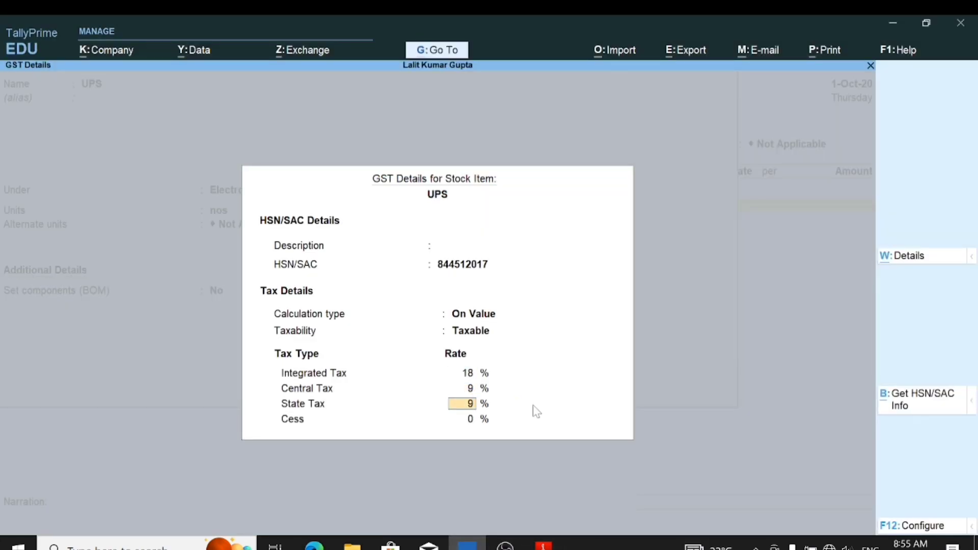
{"action": "key", "text": "Return"}
{"action": "key", "text": "Return"}
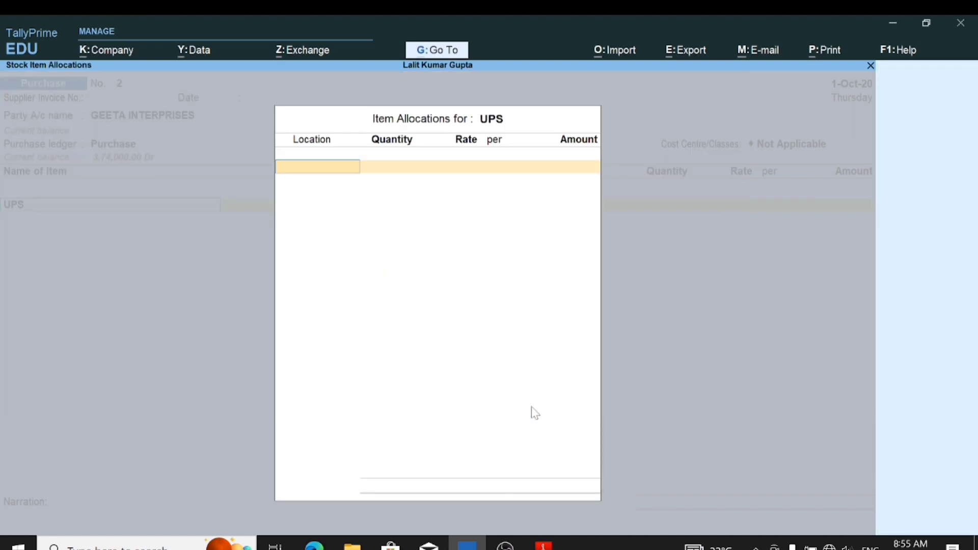
Allocate 20 nos of UPS to Nirmal Nagar Godown at a rate of 4000 per nos, checking the case study PDF
{"action": "type", "text": "N"}
{"action": "key", "text": "Return"}
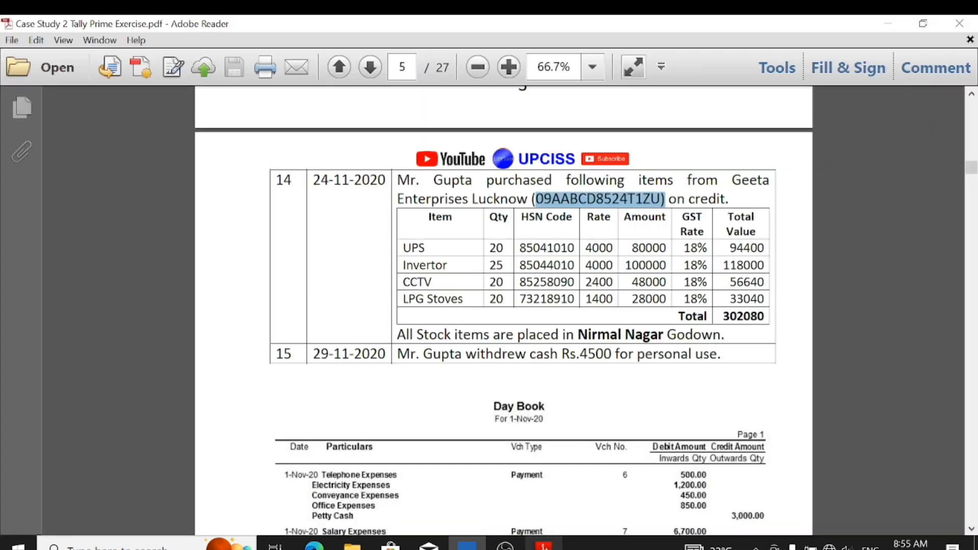
{"action": "left_click", "coordinate": [544, 546]}
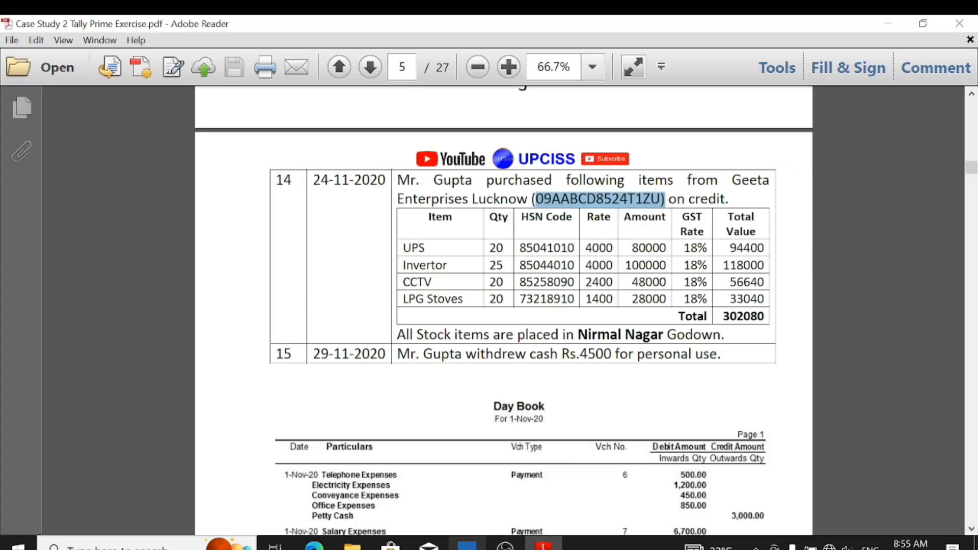
{"action": "mouse_move", "coordinate": [467, 544]}
{"action": "left_click", "coordinate": [498, 428]}
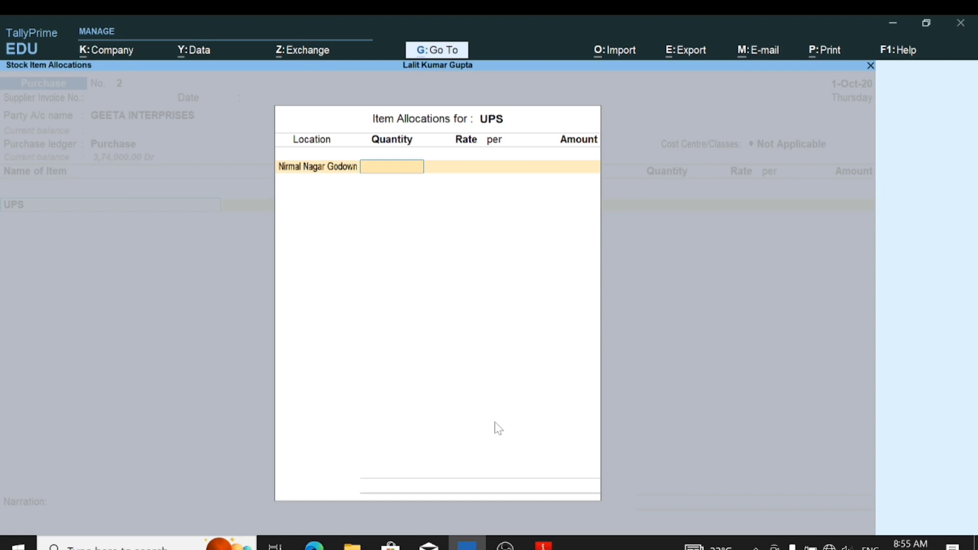
{"action": "type", "text": "20"}
{"action": "key", "text": "Return"}
{"action": "type", "text": "4000"}
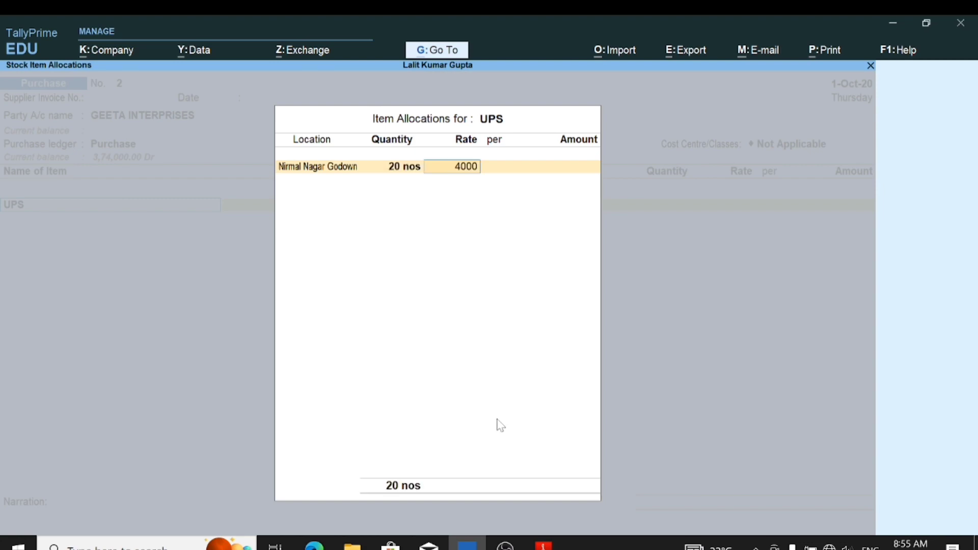
{"action": "key", "text": "Return"}
{"action": "key", "text": "Return"}
{"action": "key", "text": "Return"}
{"action": "key", "text": "Return"}
{"action": "key", "text": "Return"}
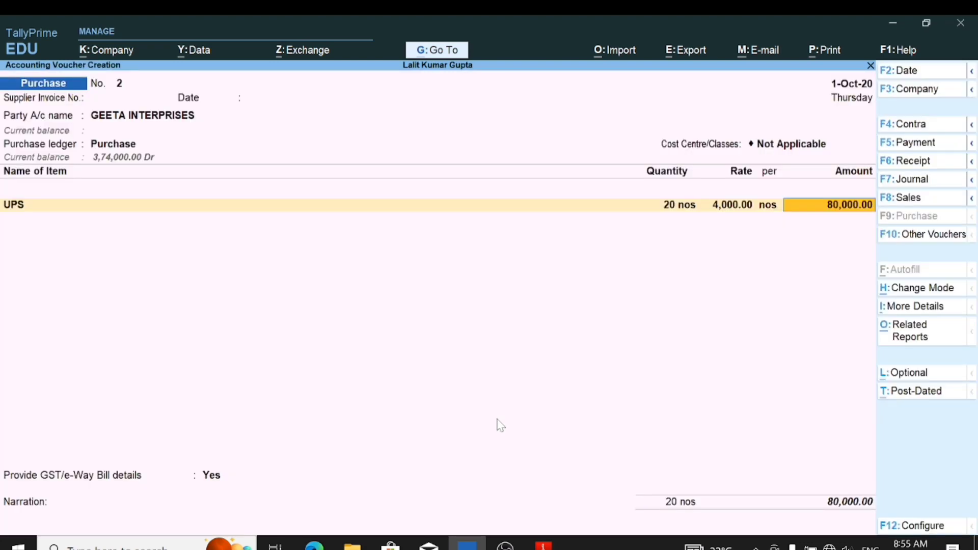
Create a stock item named INVETOR under Electronic with nos as its unit
{"action": "key", "text": "alt+c"}
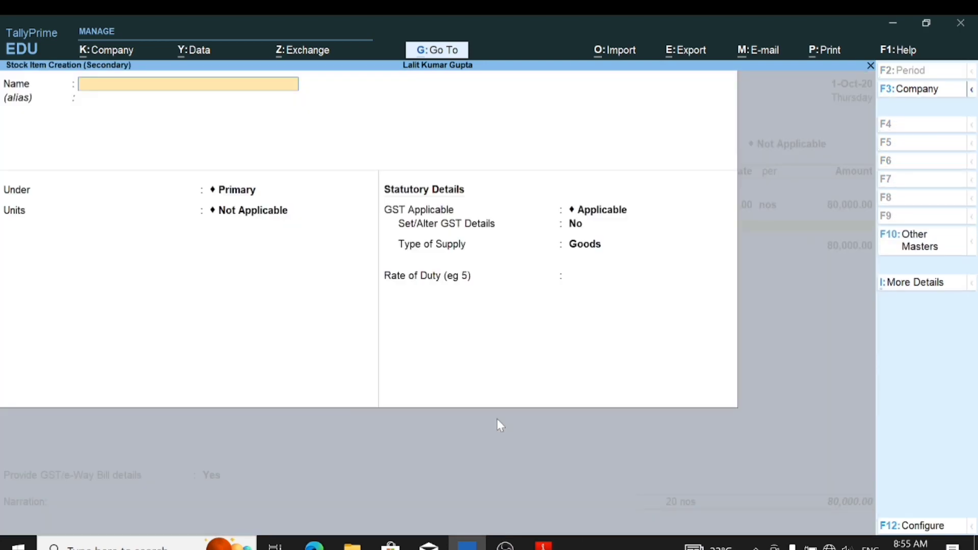
{"action": "type", "text": "INVETOR"}
{"action": "key", "text": "Return"}
{"action": "key", "text": "Return"}
{"action": "key", "text": "Down"}
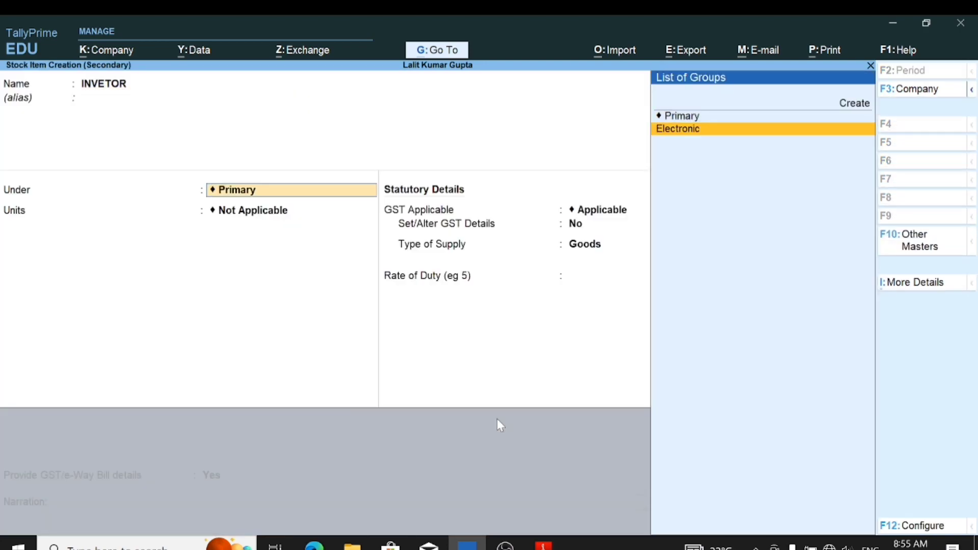
{"action": "key", "text": "Return"}
{"action": "key", "text": "Down"}
{"action": "key", "text": "Return"}
{"action": "key", "text": "Return"}
{"action": "key", "text": "Return"}
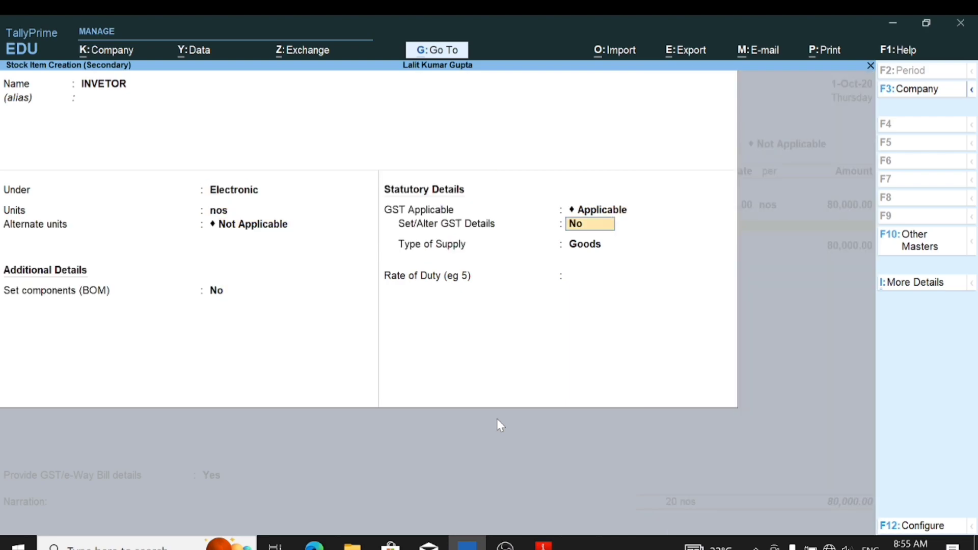
Enable GST details for INVETOR and enter HSN/SAC 84452018, with calculation type On Value and taxability Taxable
{"action": "type", "text": "Y"}
{"action": "key", "text": "Return"}
{"action": "key", "text": "Return"}
{"action": "key", "text": "Return"}
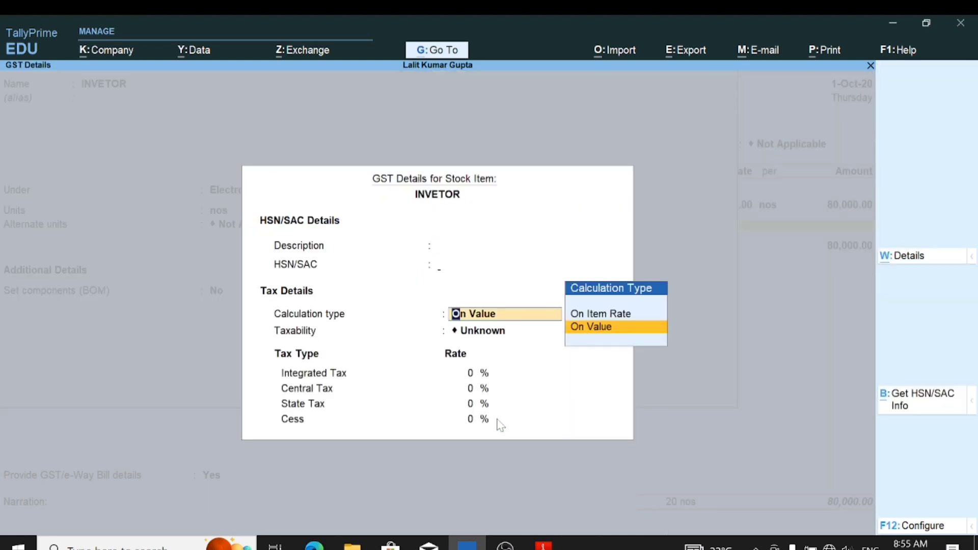
{"action": "key", "text": "BackSpace"}
{"action": "type", "text": "84458"}
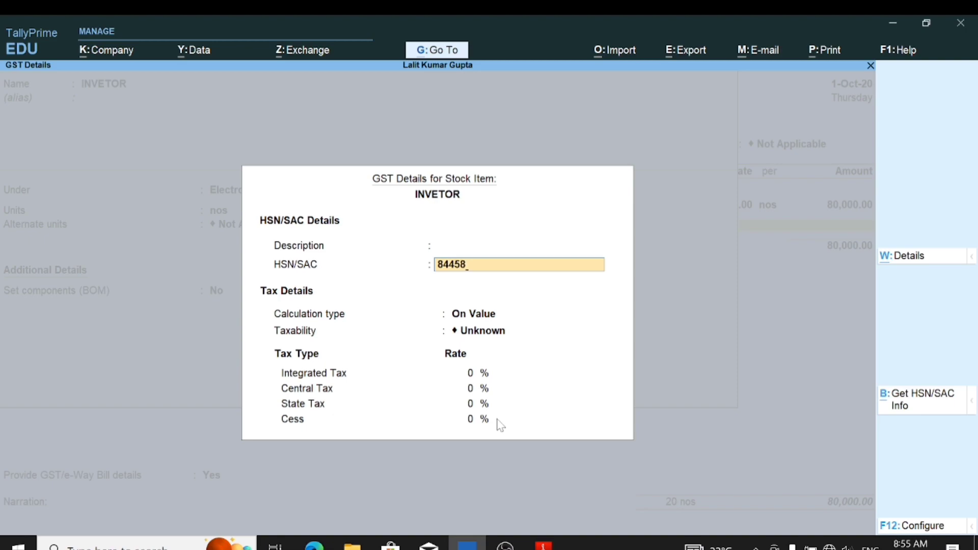
{"action": "key", "text": "BackSpace"}
{"action": "type", "text": "2018"}
{"action": "key", "text": "Return"}
{"action": "key", "text": "Return"}
{"action": "type", "text": "T"}
{"action": "key", "text": "Return"}
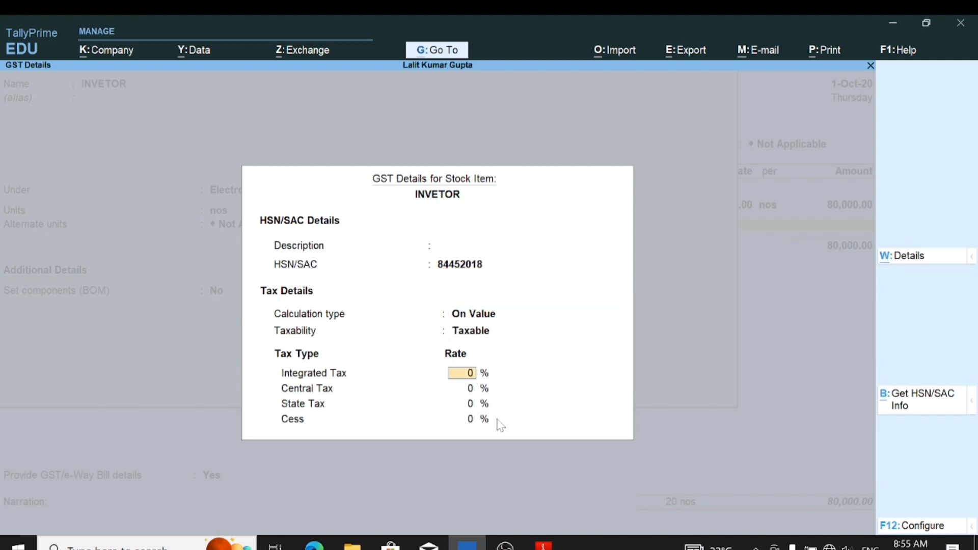
Set INVETOR's Integrated Tax to 18% and save the stock item
{"action": "type", "text": "18"}
{"action": "key", "text": "Return"}
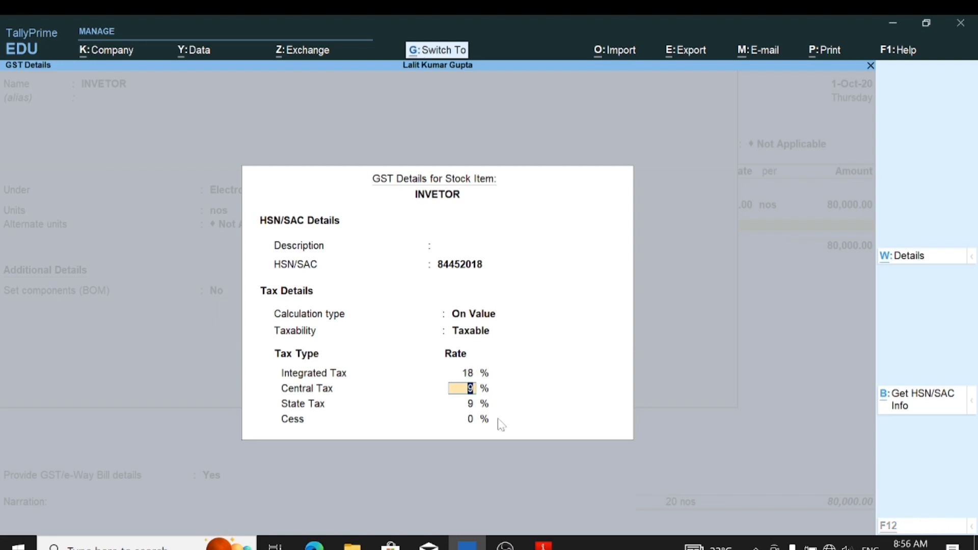
{"action": "key", "text": "ctrl+a"}
{"action": "key", "text": "ctrl+a"}
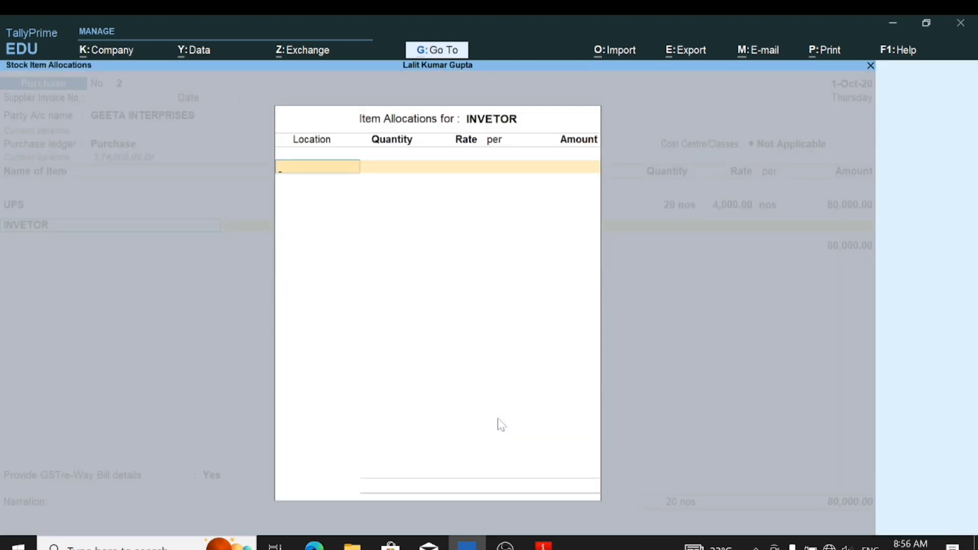
Allocate 25 nos of INVETOR to Nirmal Nagar Godown, checking the quantity in the case study PDF
{"action": "type", "text": "N"}
{"action": "key", "text": "Return"}
{"action": "type", "text": "20"}
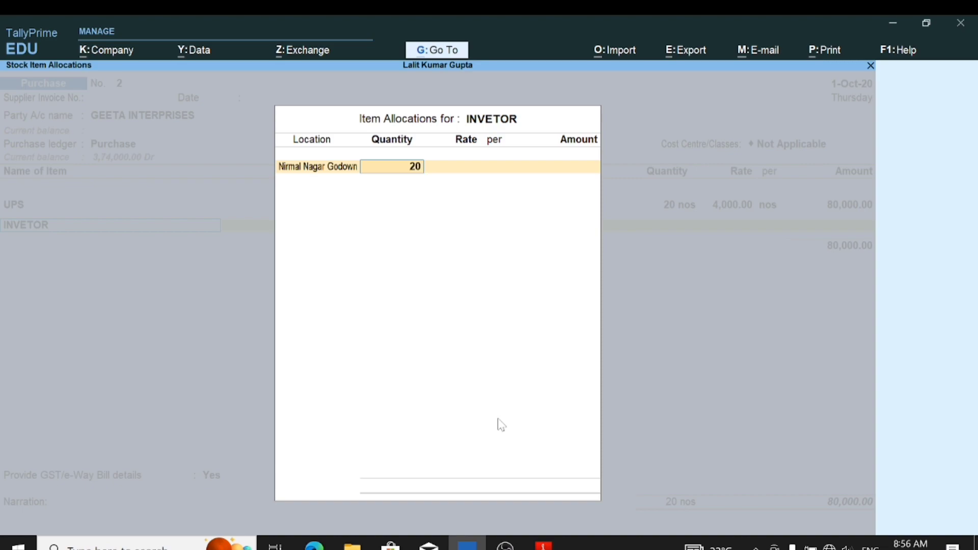
{"action": "key", "text": "Return"}
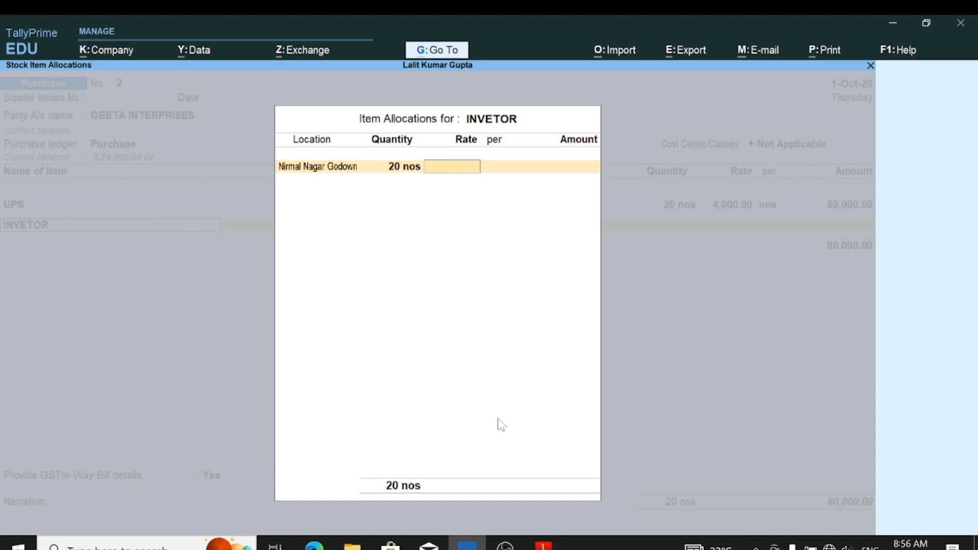
{"action": "left_click", "coordinate": [505, 546]}
{"action": "left_click", "coordinate": [506, 545]}
{"action": "left_click", "coordinate": [544, 545]}
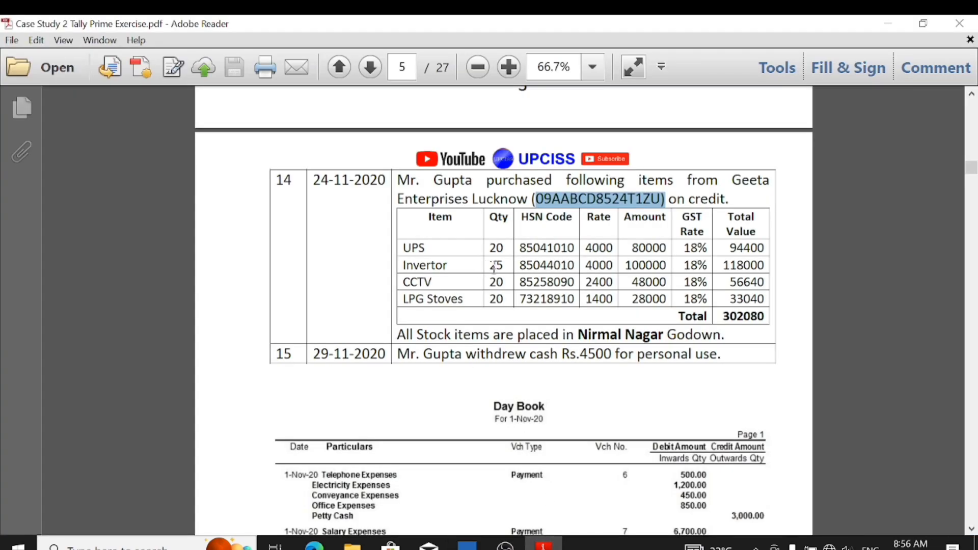
{"action": "left_click", "coordinate": [467, 545]}
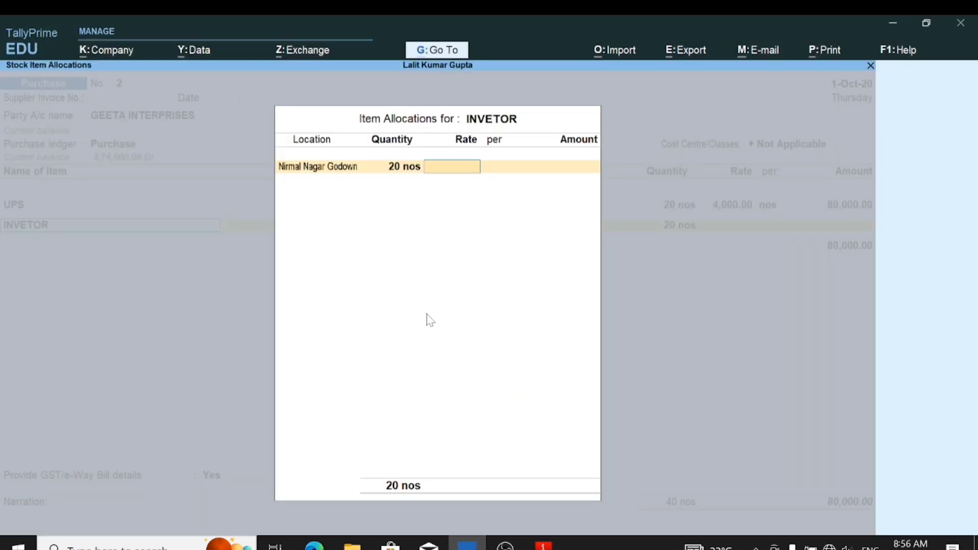
{"action": "key", "text": "BackSpace"}
{"action": "type", "text": "25\\"}
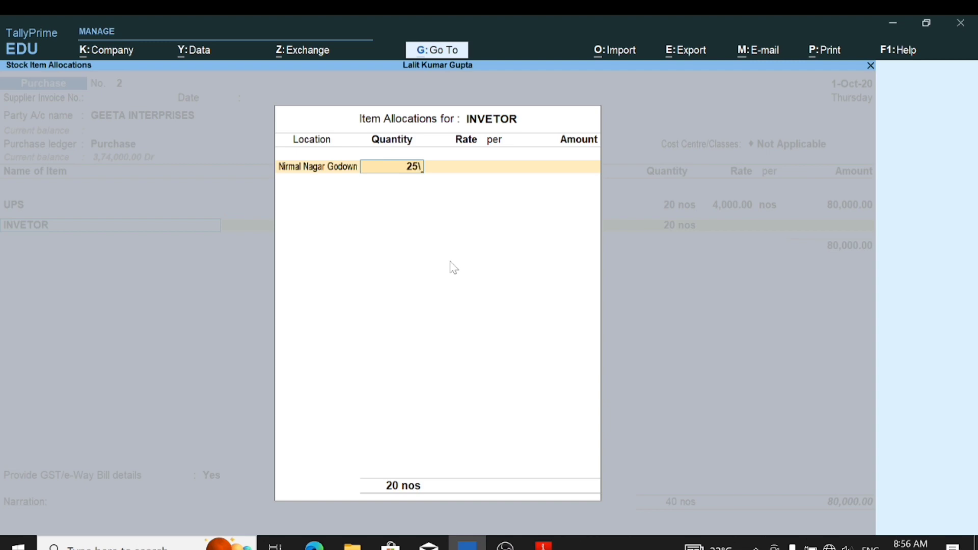
{"action": "key", "text": "Return"}
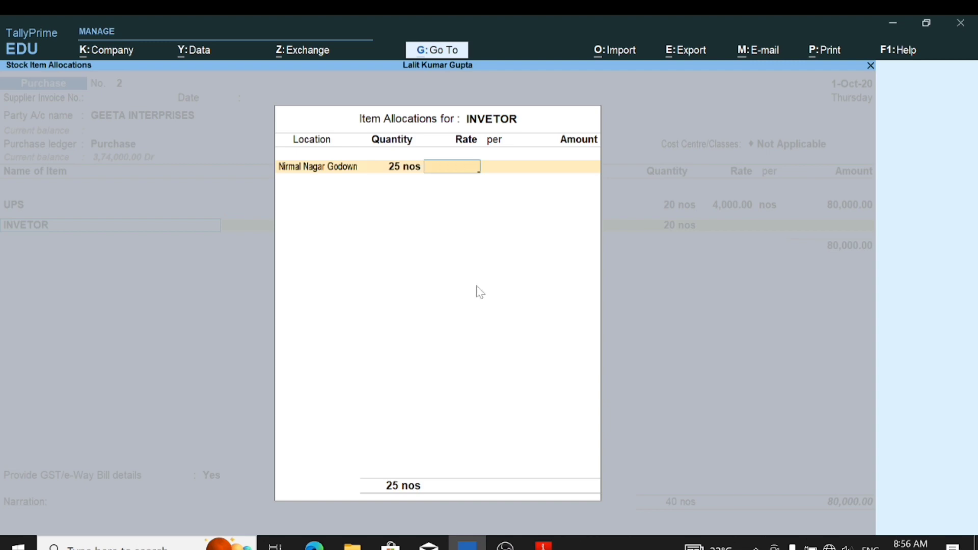
Check the inverter rate in the case study PDF, set it to 4000 per nos and accept the INVETOR line
{"action": "mouse_move", "coordinate": [544, 544]}
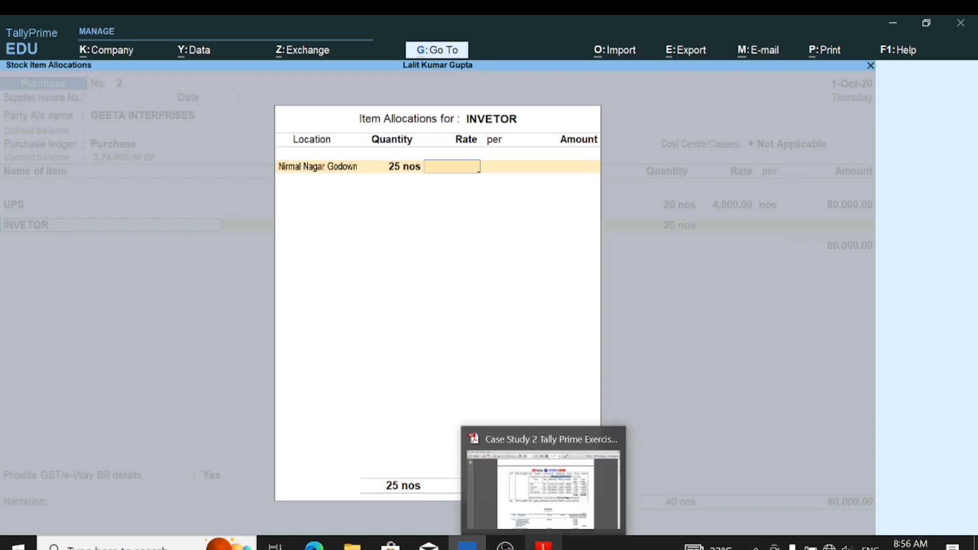
{"action": "left_click", "coordinate": [551, 480]}
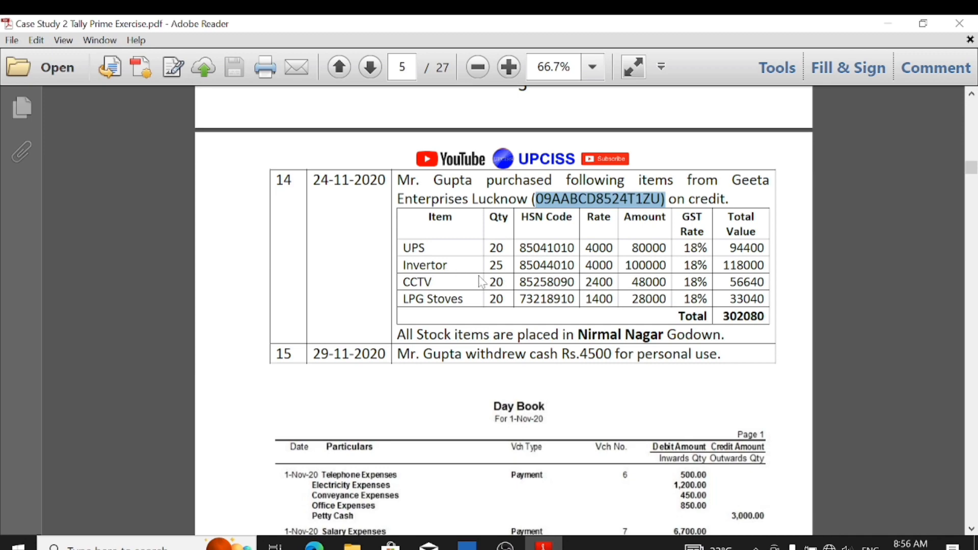
{"action": "left_click", "coordinate": [467, 544]}
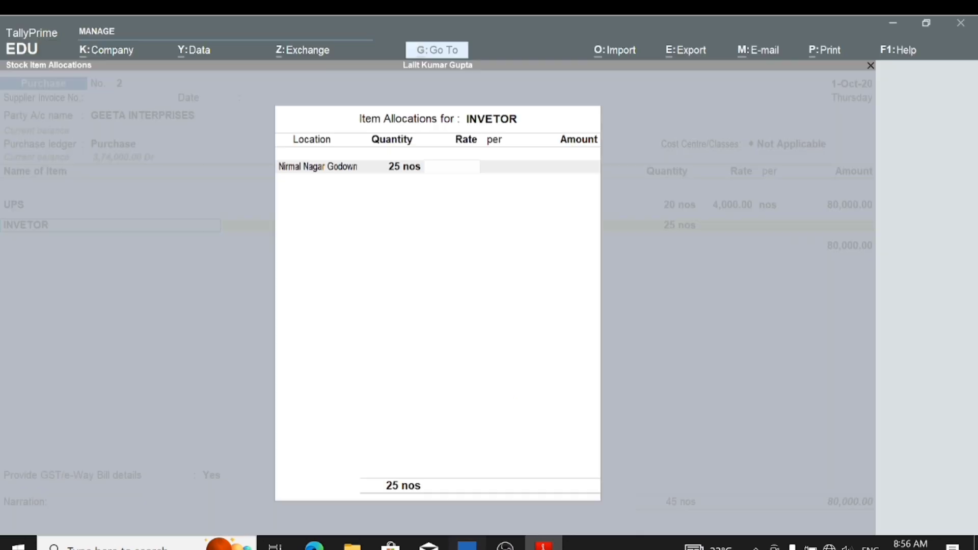
{"action": "type", "text": "4000"}
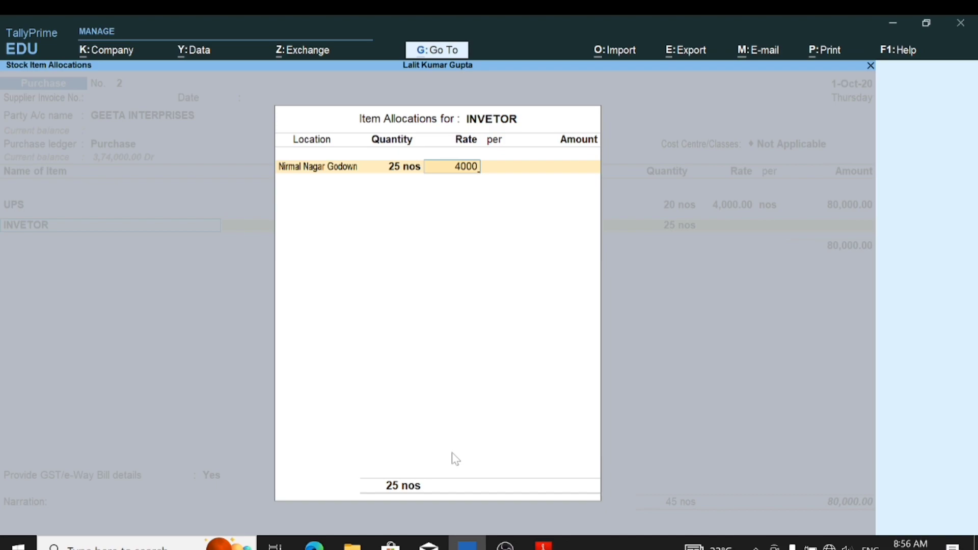
{"action": "key", "text": "Return"}
{"action": "key", "text": "Return"}
{"action": "key", "text": "Return"}
{"action": "key", "text": "Return"}
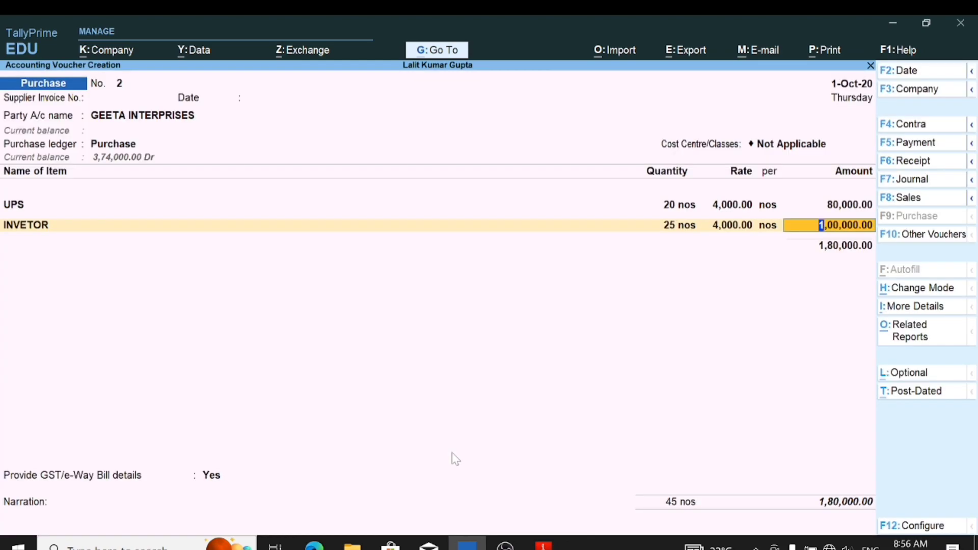
{"action": "key", "text": "Return"}
Start a new stock item named CCTV, checking the next item in the case study PDF
{"action": "key", "text": "alt+c"}
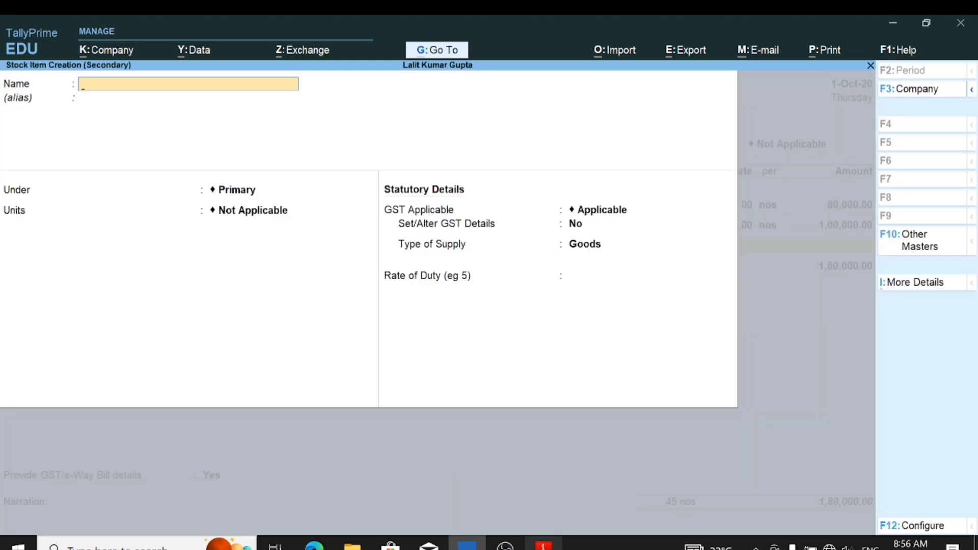
{"action": "left_click", "coordinate": [544, 546]}
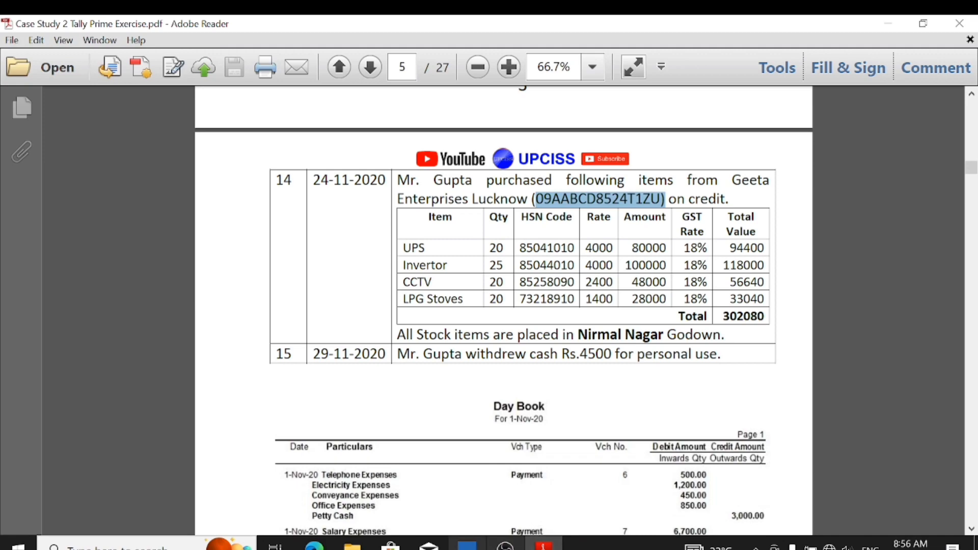
{"action": "left_click", "coordinate": [467, 546]}
{"action": "type", "text": "CCT"}
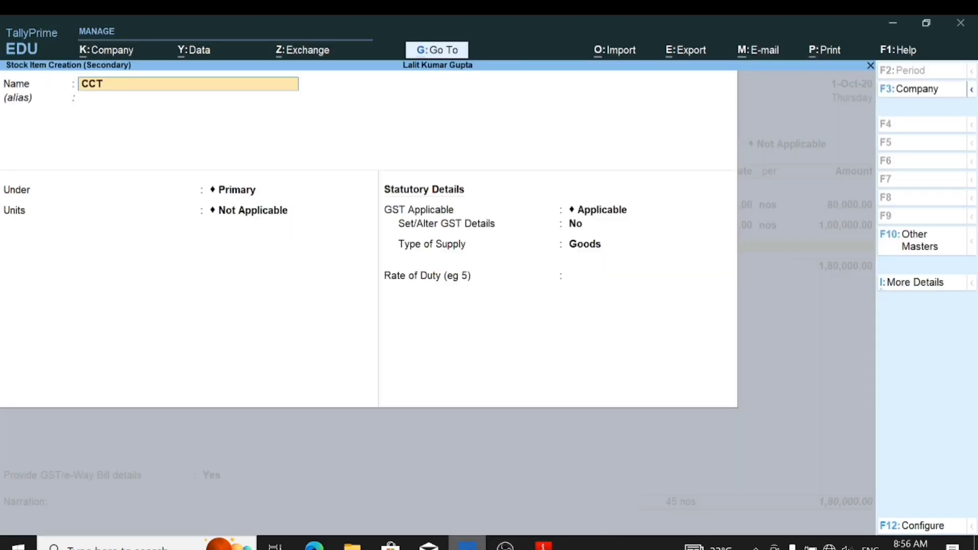
{"action": "type", "text": "C"}
{"action": "key", "text": "BackSpace"}
{"action": "key", "text": "BackSpace"}
{"action": "type", "text": "TV"}
{"action": "key", "text": "Return"}
Group the CCTV item under Electronic with nos as its unit, and enable setting its GST details
{"action": "key", "text": "Return"}
{"action": "key", "text": "Return"}
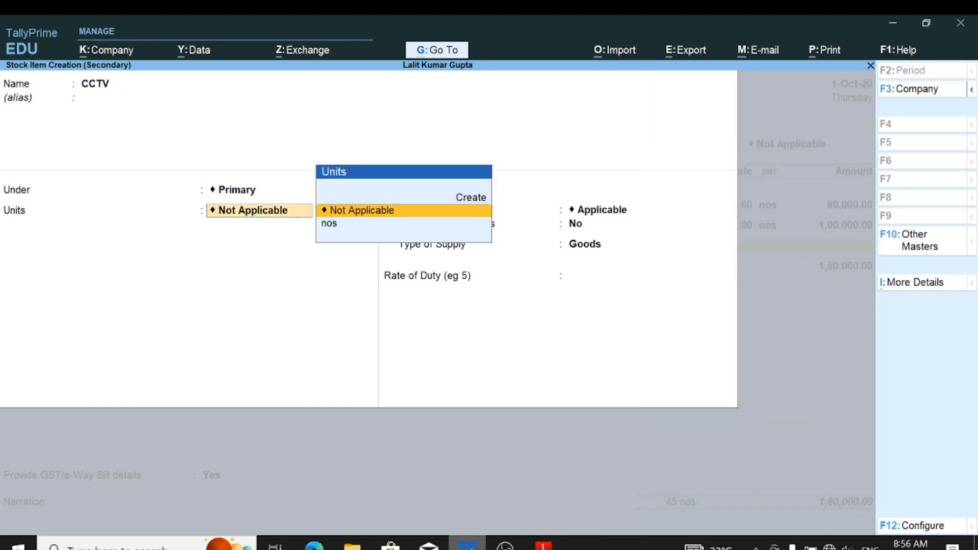
{"action": "key", "text": "BackSpace"}
{"action": "key", "text": "Down"}
{"action": "key", "text": "Return"}
{"action": "key", "text": "Down"}
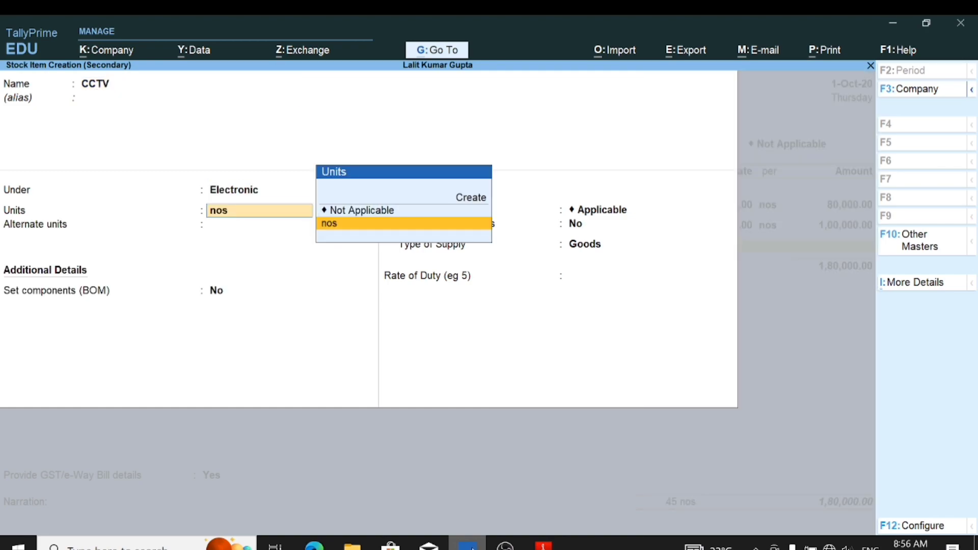
{"action": "key", "text": "Return"}
{"action": "key", "text": "Return"}
{"action": "key", "text": "Return"}
{"action": "type", "text": "Y"}
{"action": "key", "text": "Return"}
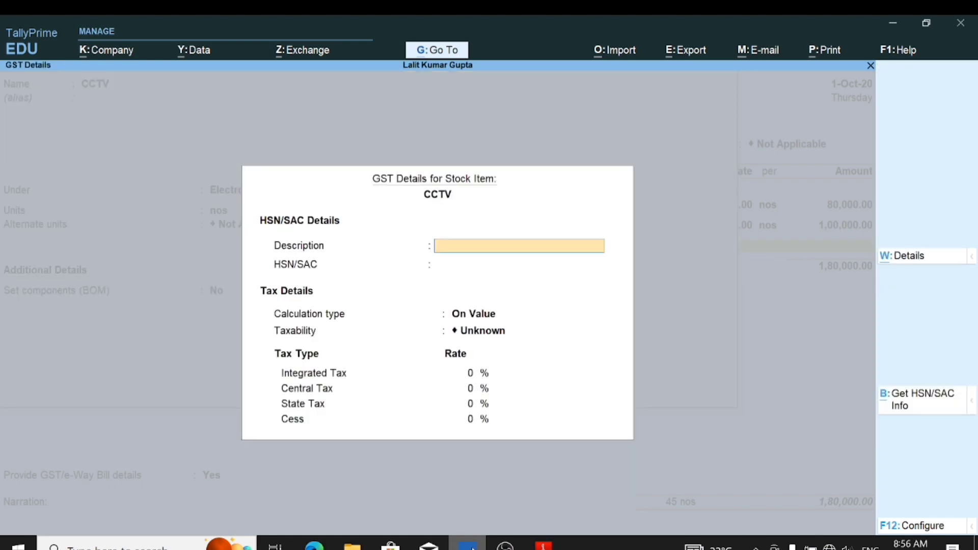
Enter HSN/SAC 84452019 for CCTV, with calculation type On Value and taxability Taxable
{"action": "key", "text": "Return"}
{"action": "type", "text": "8454"}
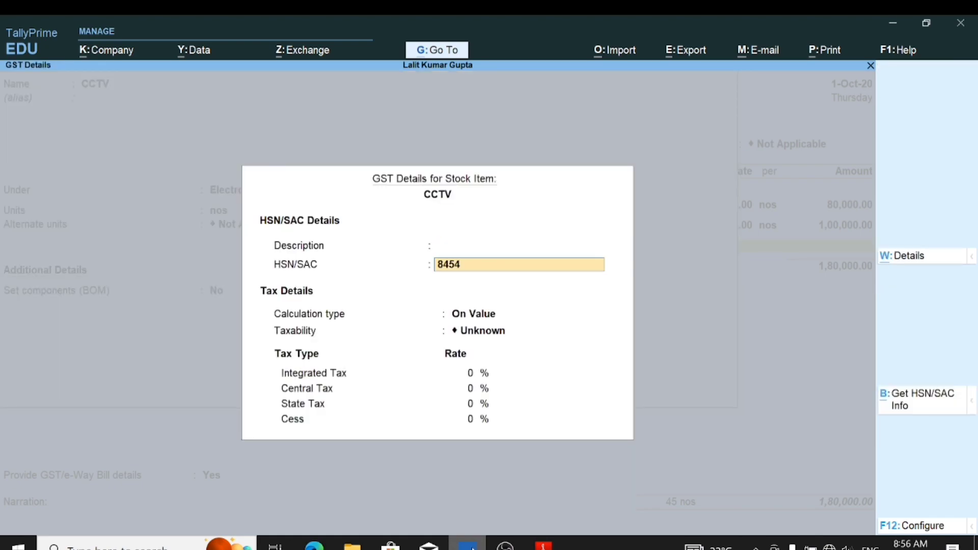
{"action": "key", "text": "BackSpace"}
{"action": "key", "text": "BackSpace"}
{"action": "type", "text": "4520"}
{"action": "key", "text": "Return"}
{"action": "key", "text": "Return"}
{"action": "key", "text": "Down"}
{"action": "key", "text": "Down"}
{"action": "key", "text": "Down"}
{"action": "key", "text": "Return"}
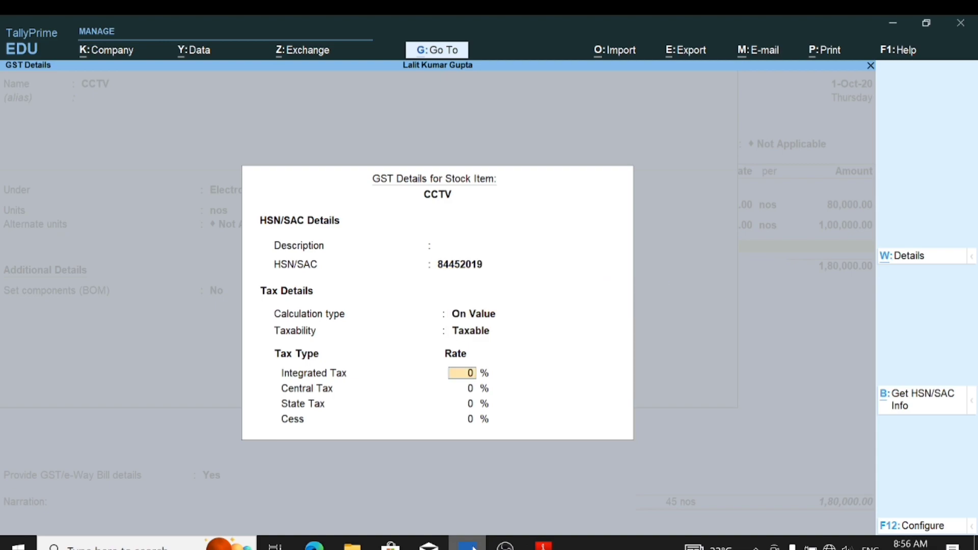
Set CCTV's Integrated Tax to 18% and save the stock item
{"action": "type", "text": "18"}
{"action": "key", "text": "Return"}
{"action": "key", "text": "Return"}
{"action": "key", "text": "Return"}
{"action": "key", "text": "Return"}
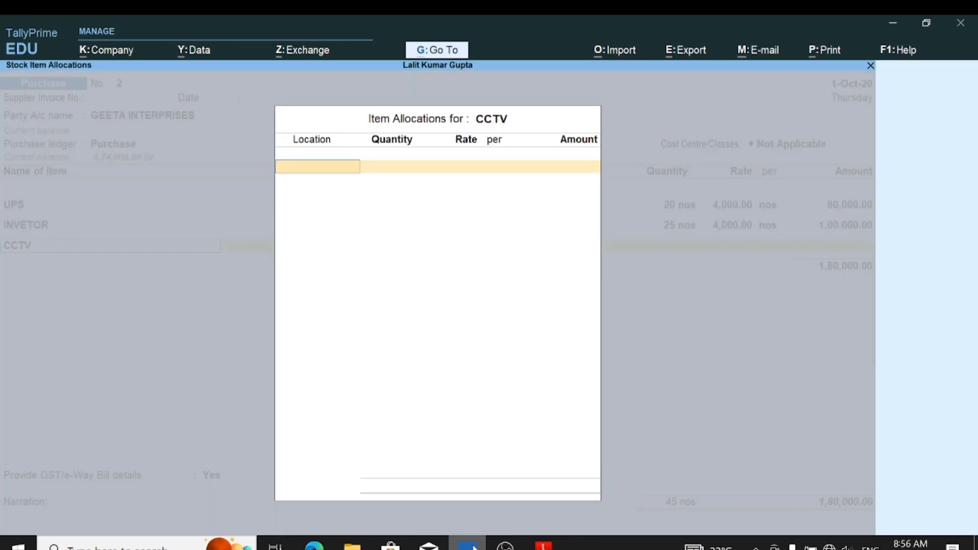
Allocate 20 nos of CCTV to Nirmal Nagar Godown, checking the quantity in the case study PDF
{"action": "key", "text": "Return"}
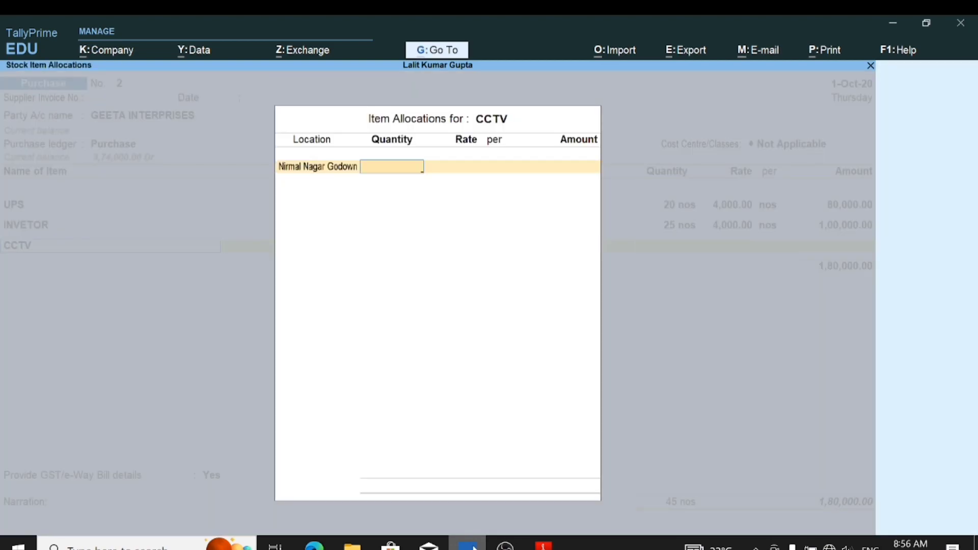
{"action": "left_click", "coordinate": [544, 546]}
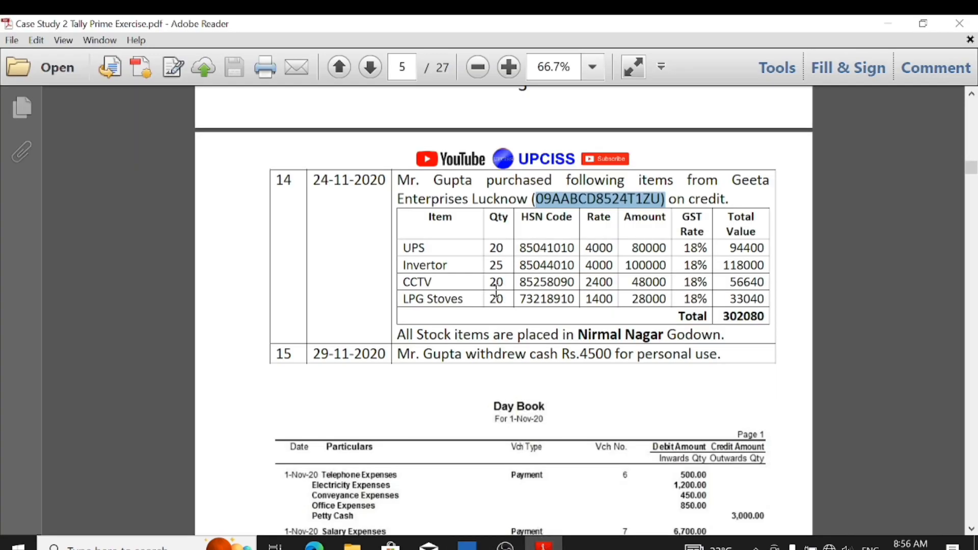
{"action": "left_click", "coordinate": [467, 545]}
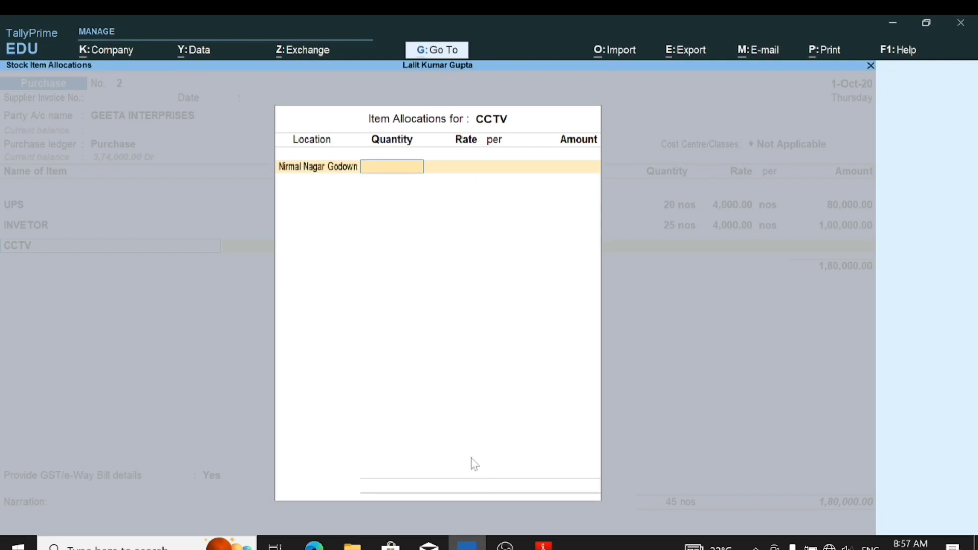
{"action": "type", "text": "20"}
{"action": "key", "text": "Return"}
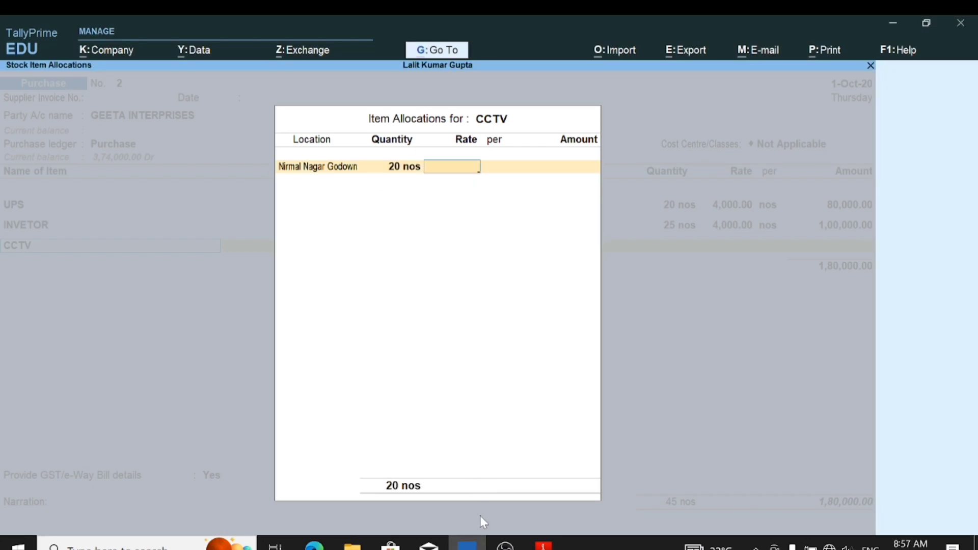
Set CCTV's rate to 2,400 per nos, checking the rate in the case study PDF, and finish its item allocation
{"action": "left_click", "coordinate": [544, 546]}
{"action": "left_click", "coordinate": [543, 545]}
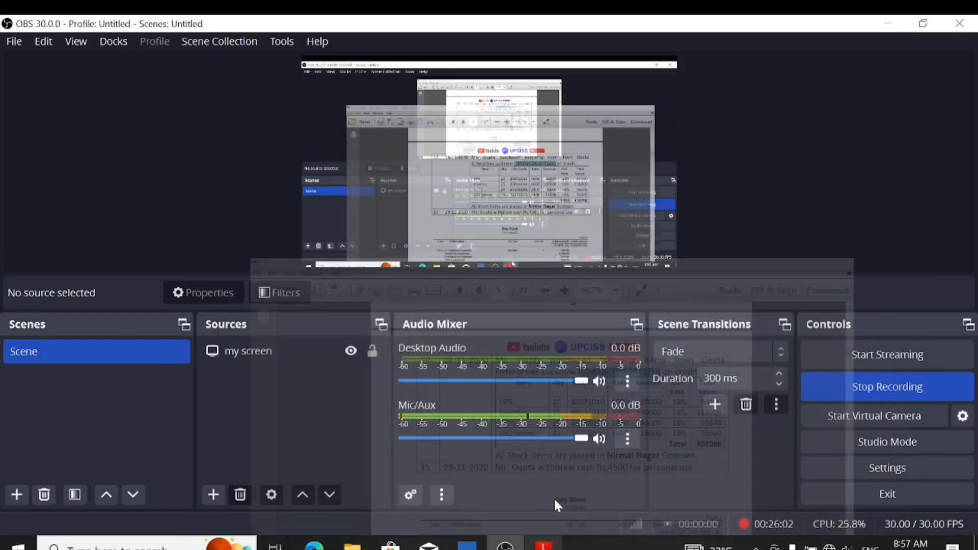
{"action": "left_click", "coordinate": [543, 545]}
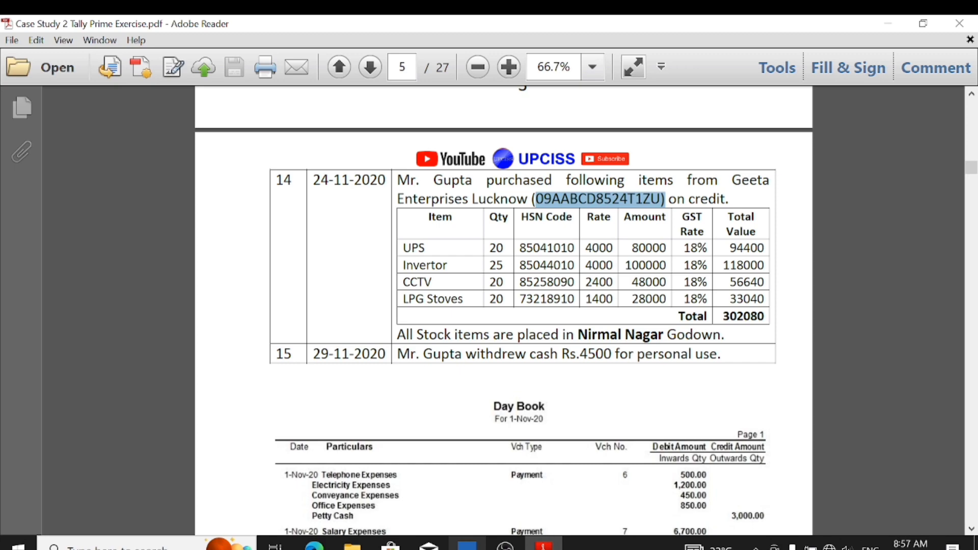
{"action": "left_click", "coordinate": [467, 545]}
{"action": "type", "text": "2400"}
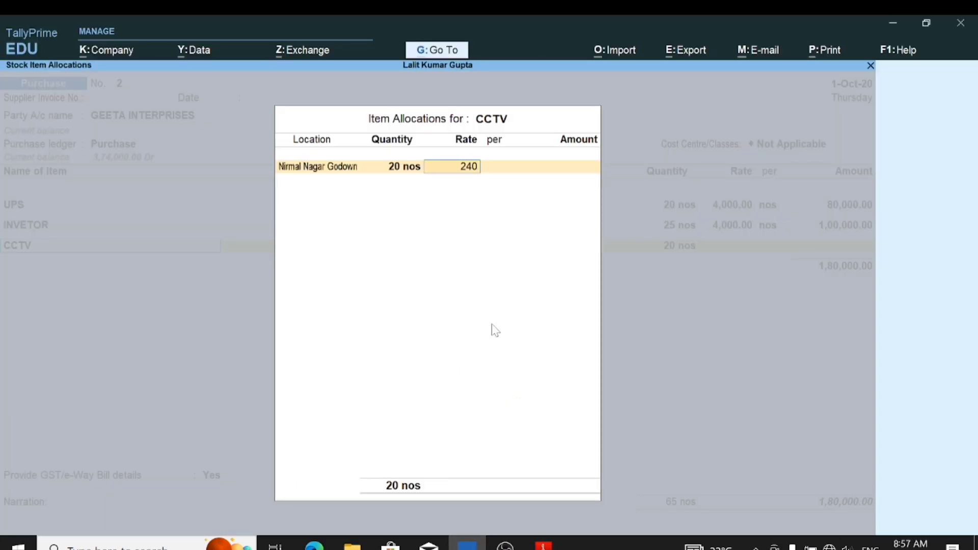
{"action": "key", "text": "Return"}
{"action": "key", "text": "Return"}
{"action": "key", "text": "Return"}
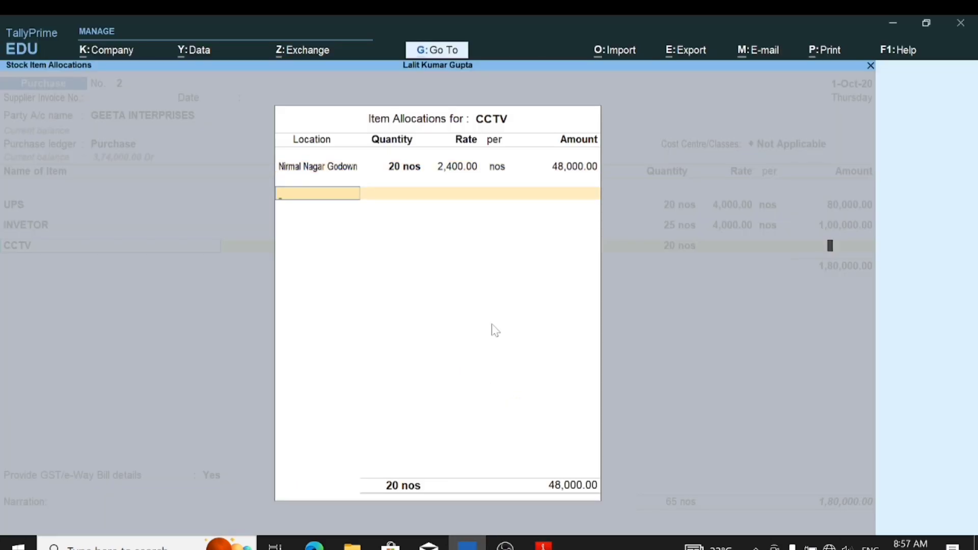
{"action": "key", "text": "Return"}
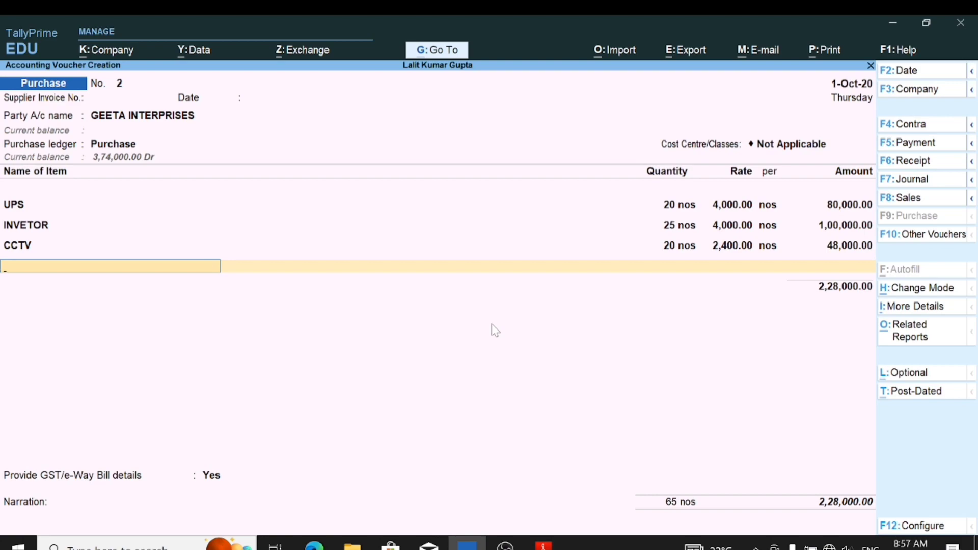
Start creating a stock item named LPG STOVE from the purchase voucher, checking the item in the case study PDF
{"action": "key", "text": "alt+c"}
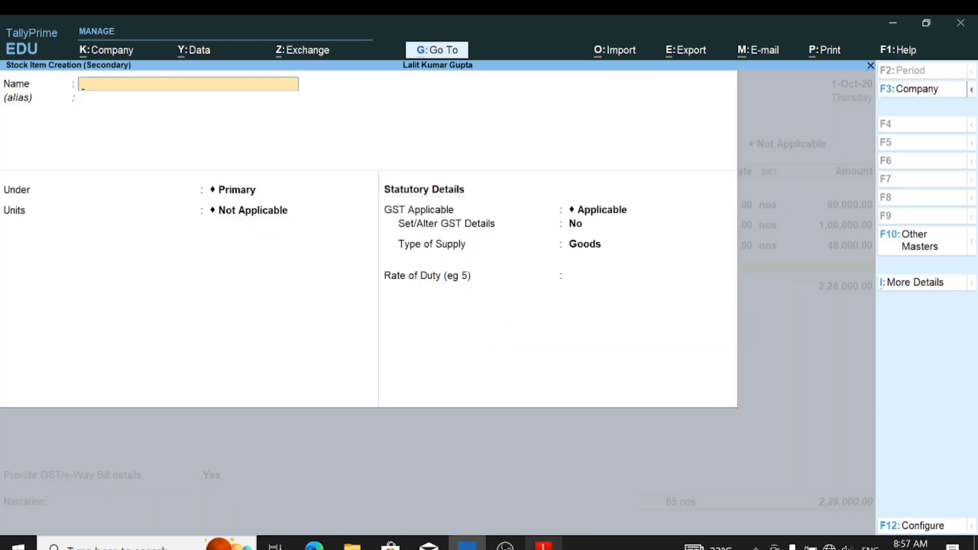
{"action": "left_click", "coordinate": [545, 544]}
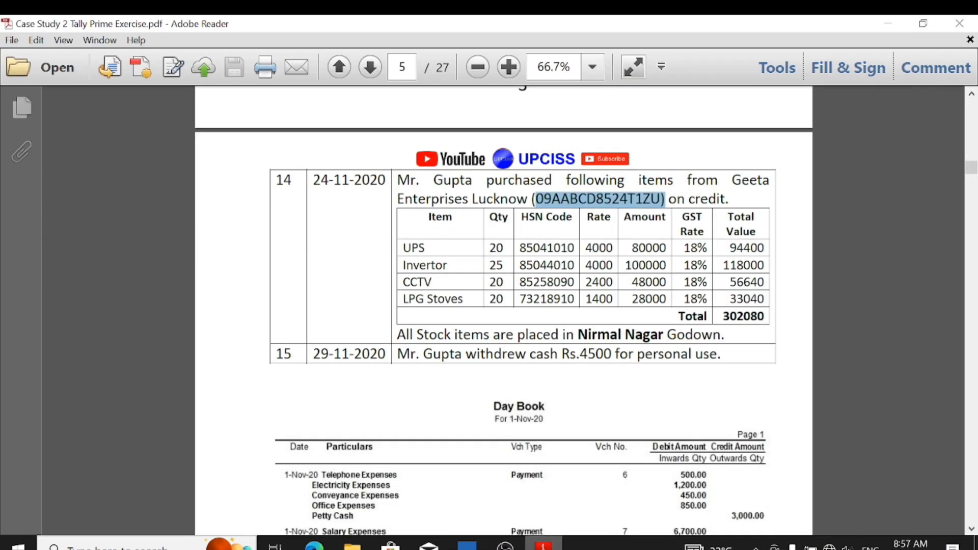
{"action": "left_click", "coordinate": [467, 545]}
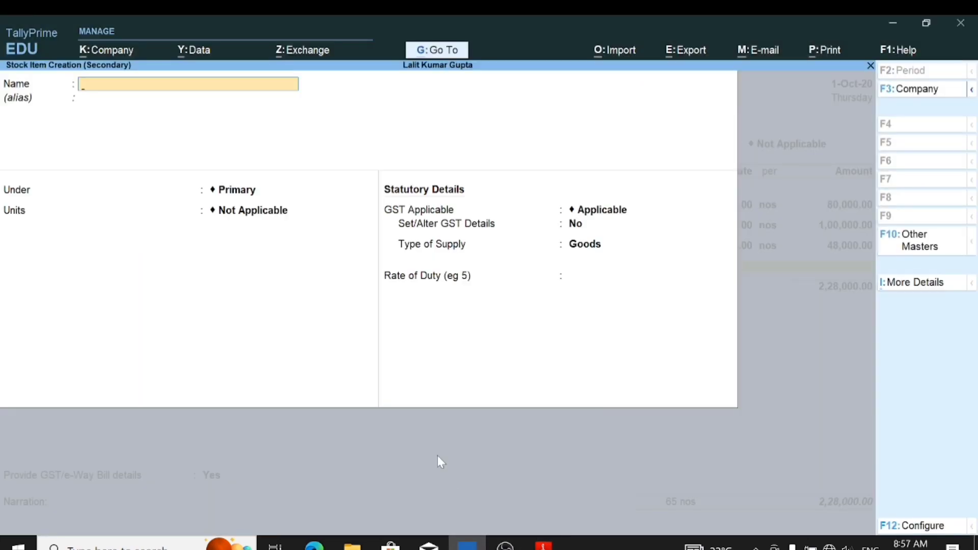
{"action": "type", "text": "LPG STOVE"}
{"action": "key", "text": "Return"}
{"action": "key", "text": "Return"}
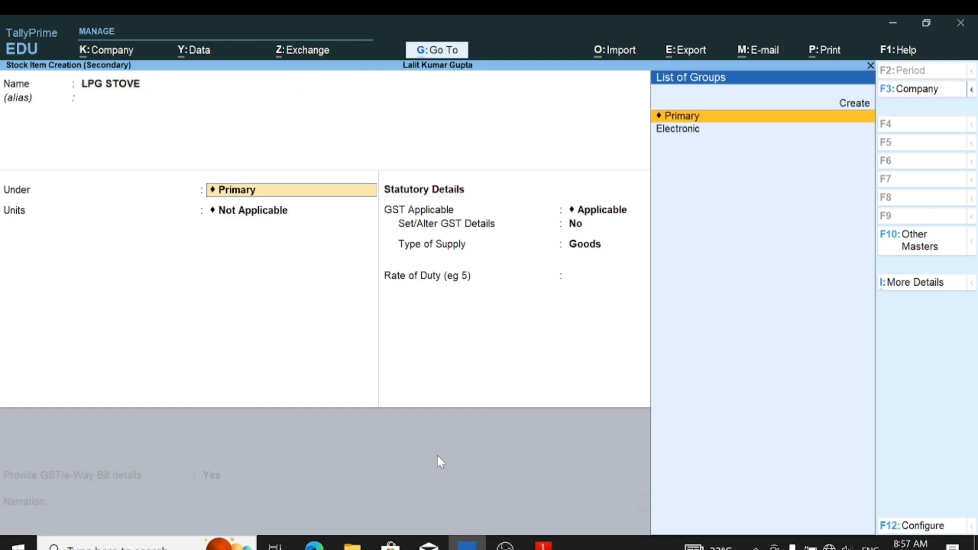
Group LPG STOVE under Electronic with nos as its unit, and enable setting its GST details
{"action": "key", "text": "Down"}
{"action": "key", "text": "Return"}
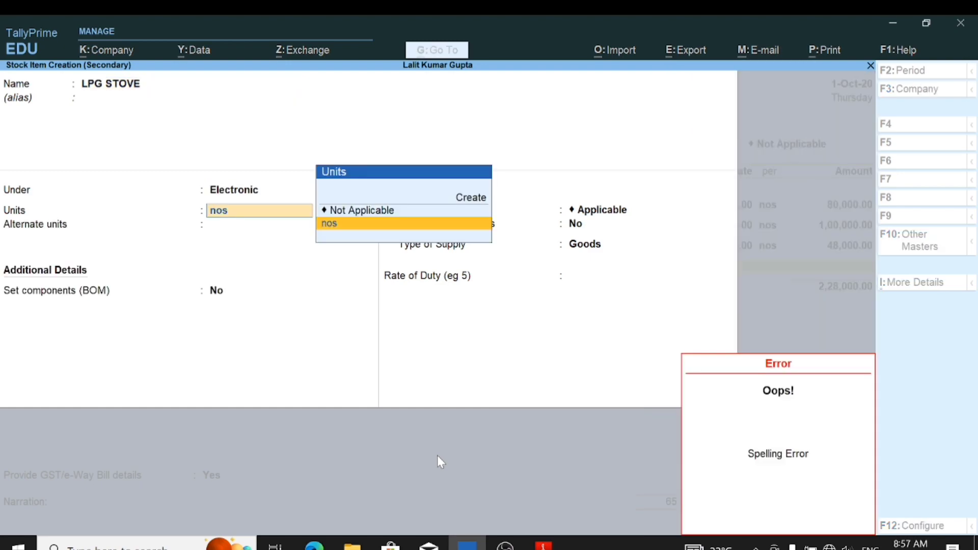
{"action": "key", "text": "Return"}
{"action": "key", "text": "Return"}
{"action": "key", "text": "Return"}
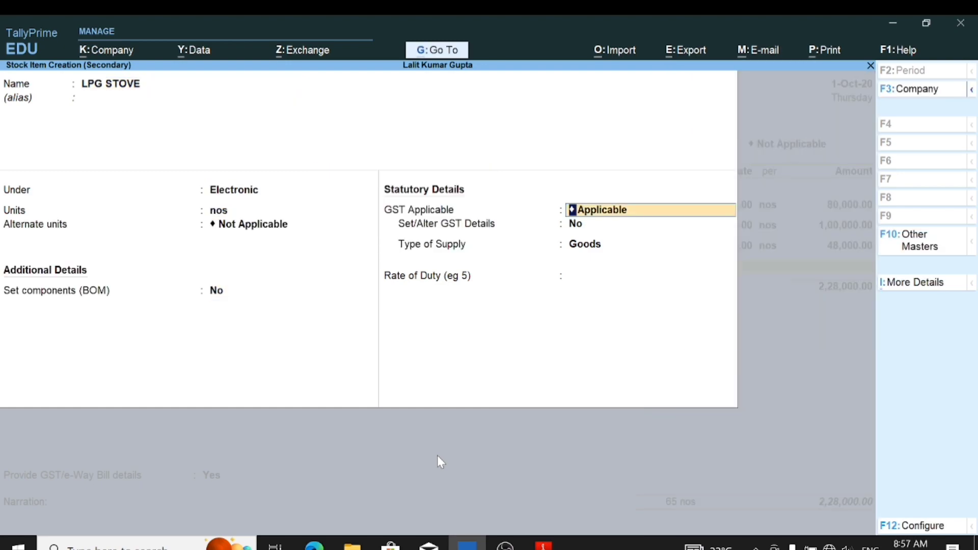
{"action": "key", "text": "Return"}
{"action": "key", "text": "y"}
{"action": "key", "text": "Return"}
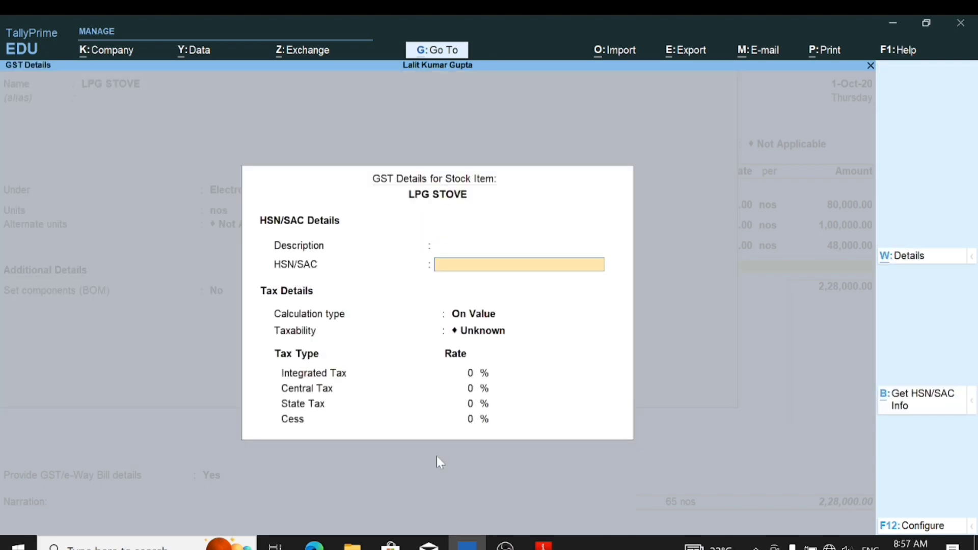
Enter HSN/SAC 84452020 for LPG STOVE, with calculation type On Value and taxability Taxable
{"action": "type", "text": "84452020"}
{"action": "key", "text": "Return"}
{"action": "key", "text": "Return"}
{"action": "type", "text": "T"}
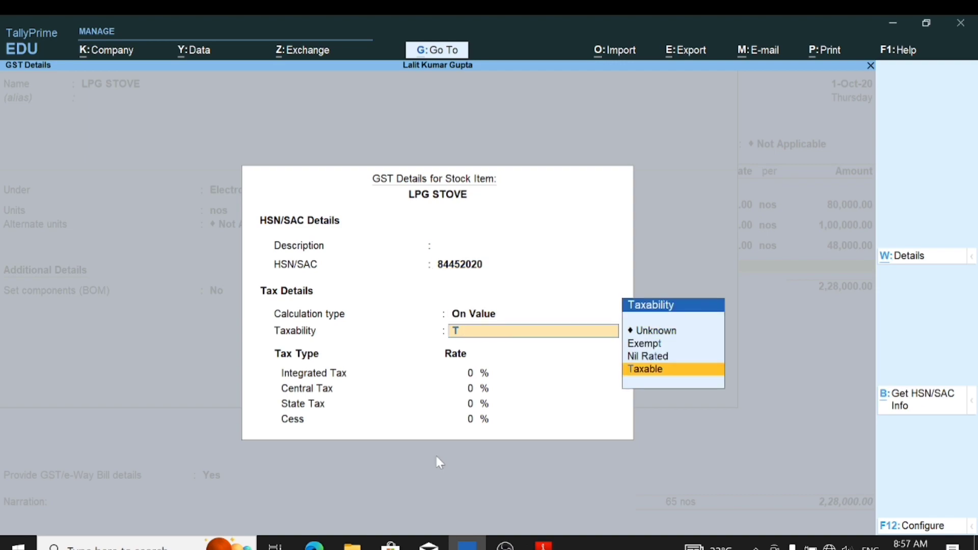
{"action": "key", "text": "Return"}
Set LPG STOVE's Integrated Tax to 18% and save the stock item
{"action": "type", "text": "18"}
{"action": "key", "text": "Return"}
{"action": "key", "text": "Return"}
{"action": "key", "text": "Return"}
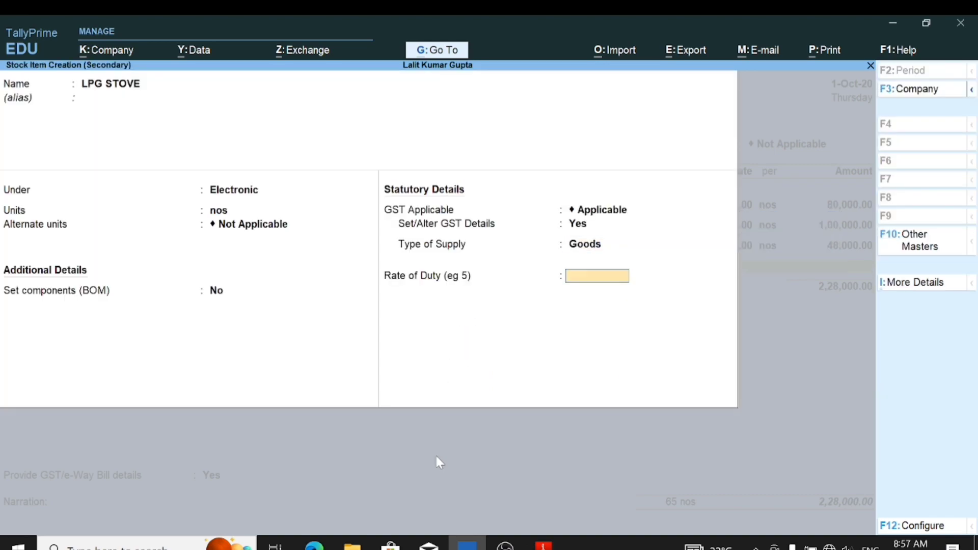
{"action": "key", "text": "Return"}
{"action": "key", "text": "Return"}
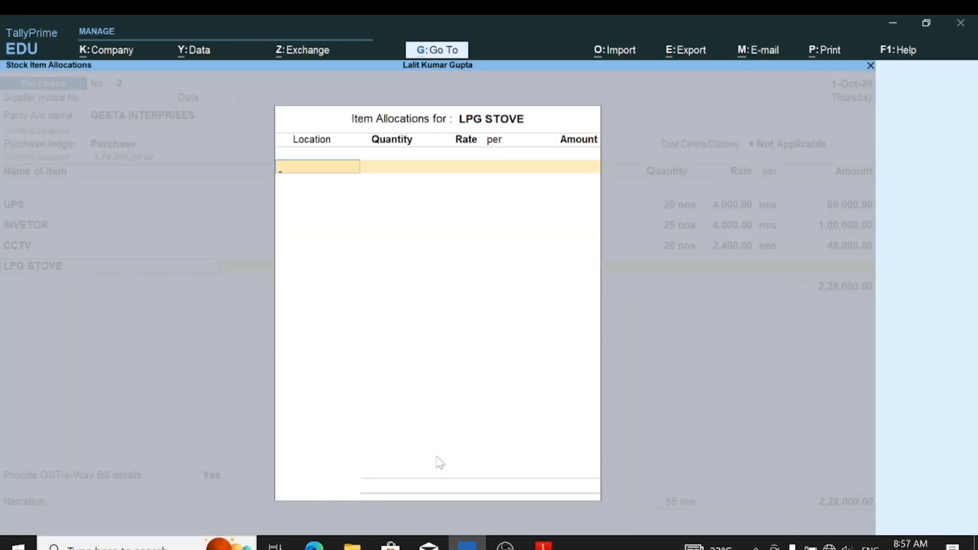
Allocate 20 nos of LPG STOVE to Nirmal Nagar Godown
{"action": "type", "text": "N"}
{"action": "key", "text": "Return"}
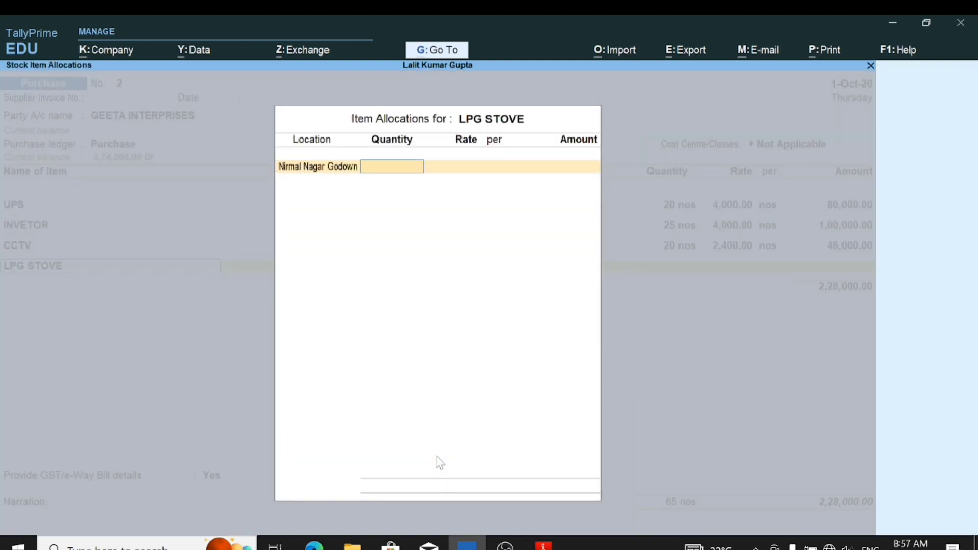
{"action": "type", "text": "20"}
{"action": "key", "text": "Return"}
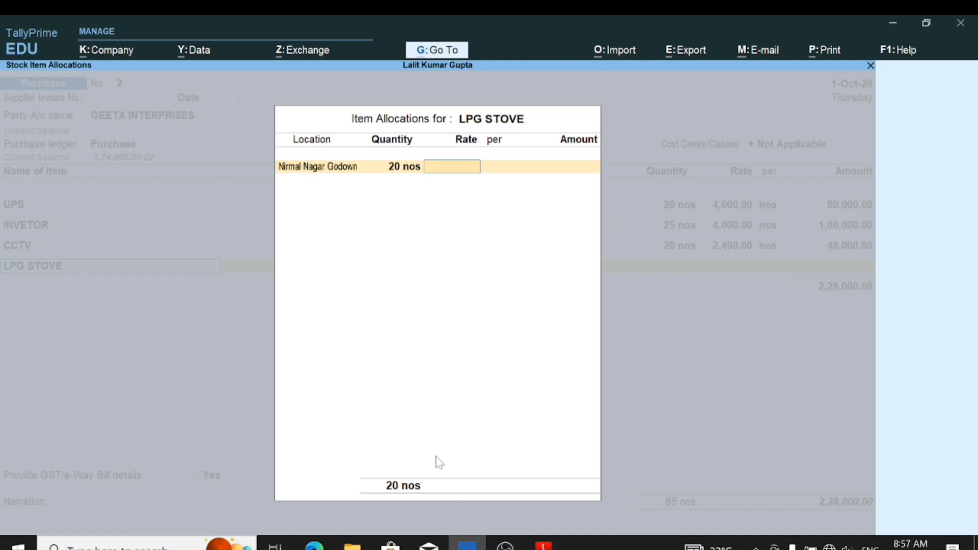
Set LPG STOVE's rate to 1,400 per nos after consulting the case study PDF, and finish its item line
{"action": "left_click", "coordinate": [558, 545]}
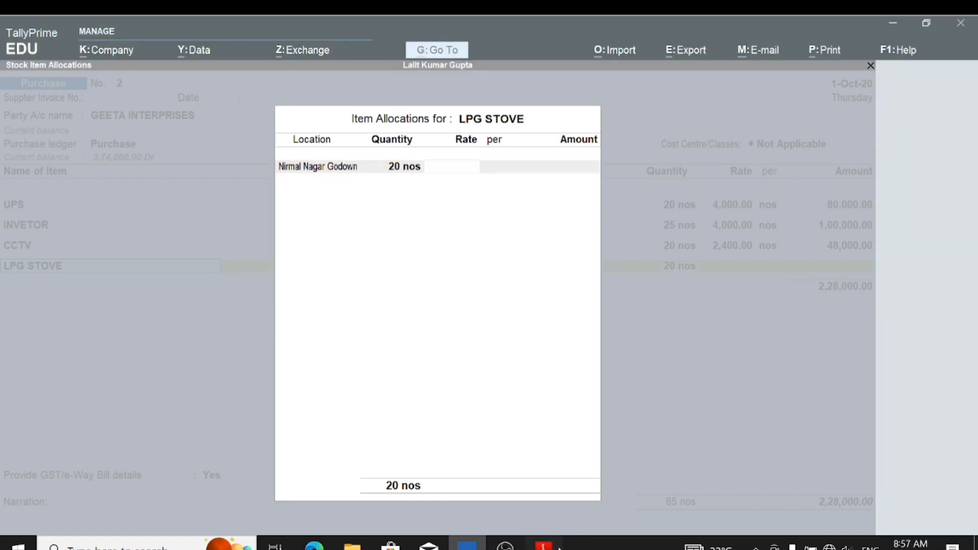
{"action": "left_click", "coordinate": [467, 546]}
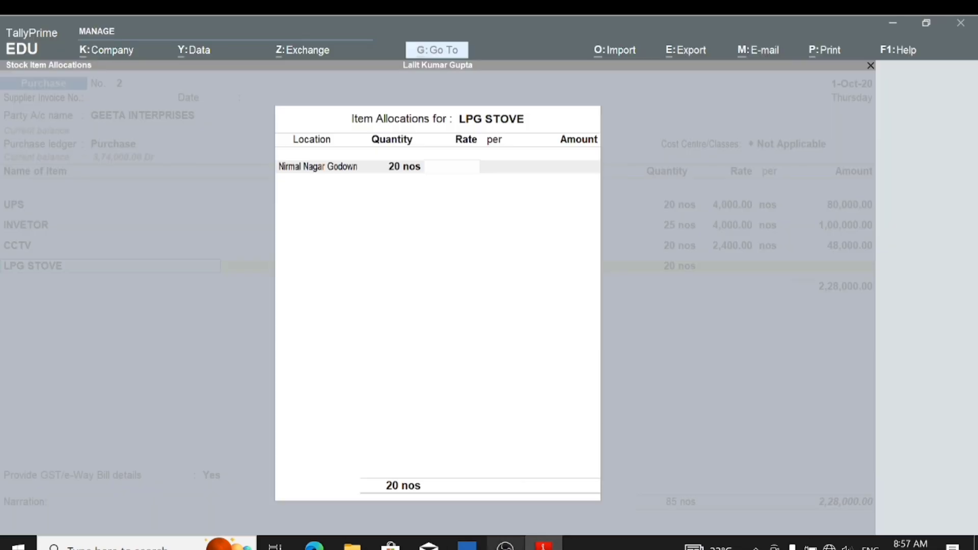
{"action": "mouse_move", "coordinate": [468, 545]}
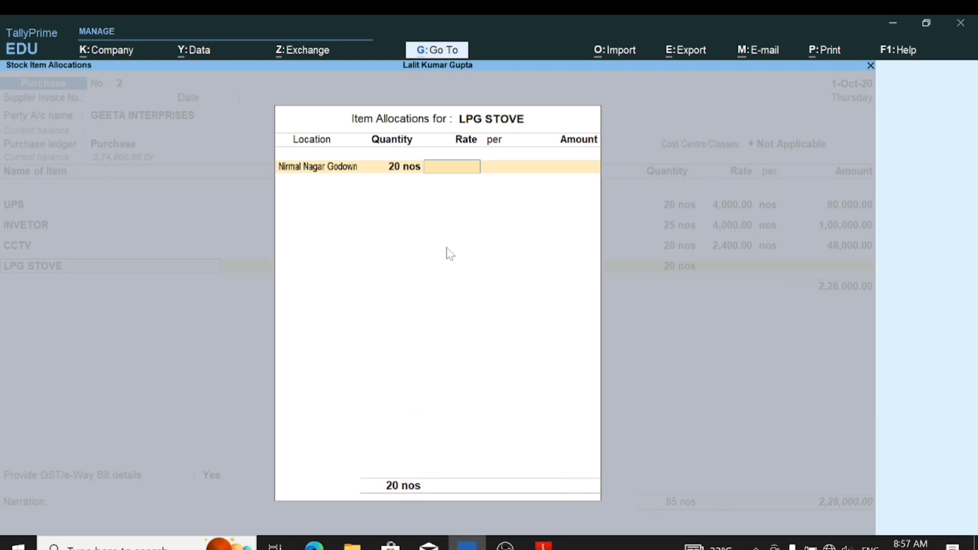
{"action": "type", "text": "1400"}
{"action": "key", "text": "Return"}
{"action": "key", "text": "Return"}
{"action": "key", "text": "Return"}
{"action": "key", "text": "Return"}
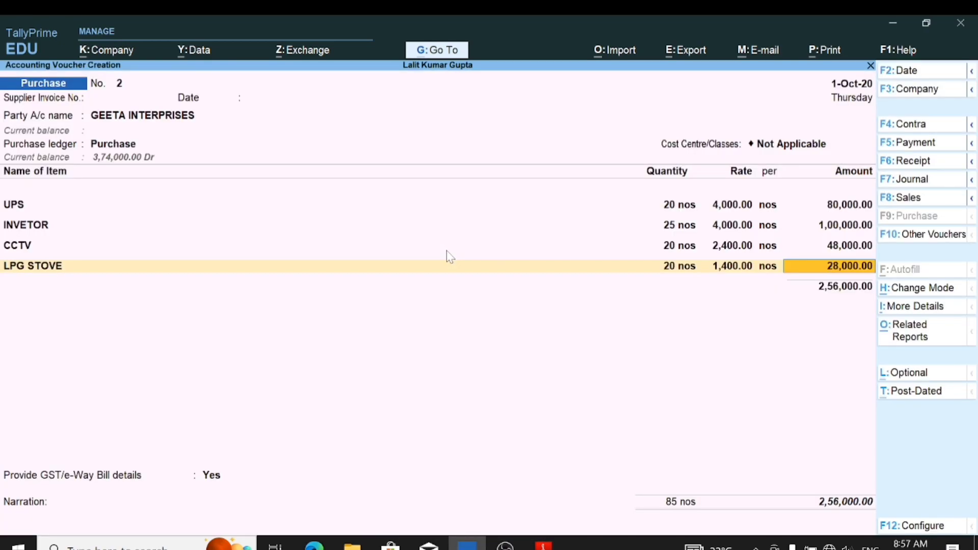
{"action": "key", "text": "Return"}
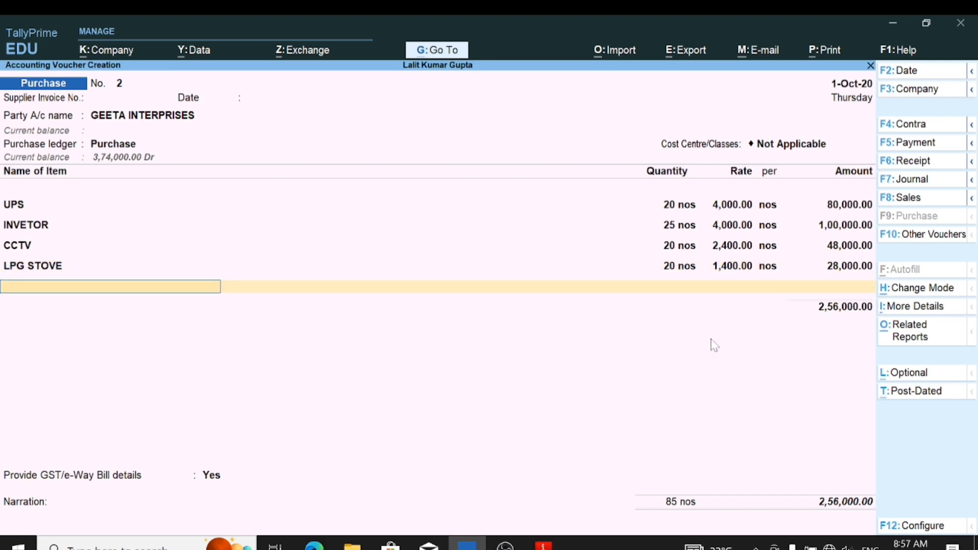
End the item list, add the CGST and SGST ledgers to the voucher, and compare the total with the case study PDF
{"action": "left_click", "coordinate": [544, 544]}
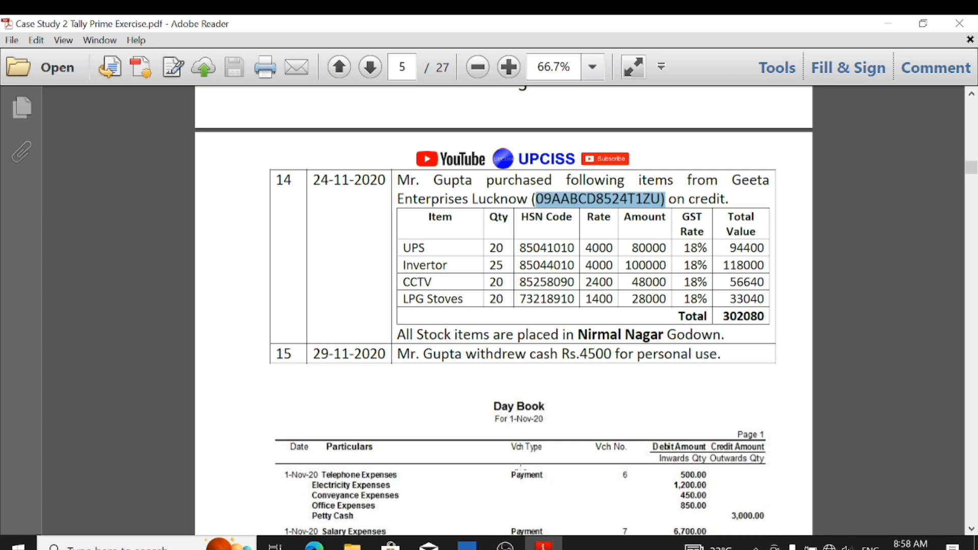
{"action": "left_click", "coordinate": [468, 544]}
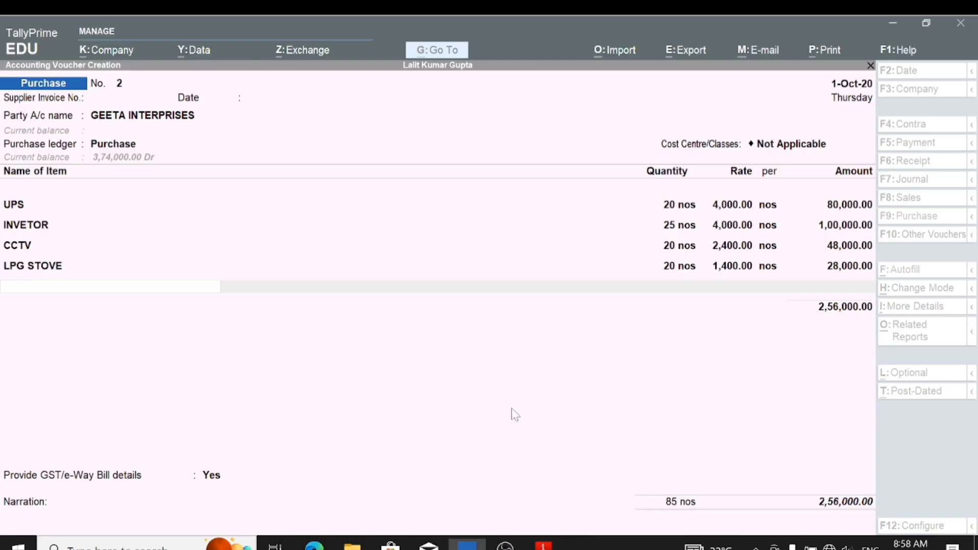
{"action": "key", "text": "Return"}
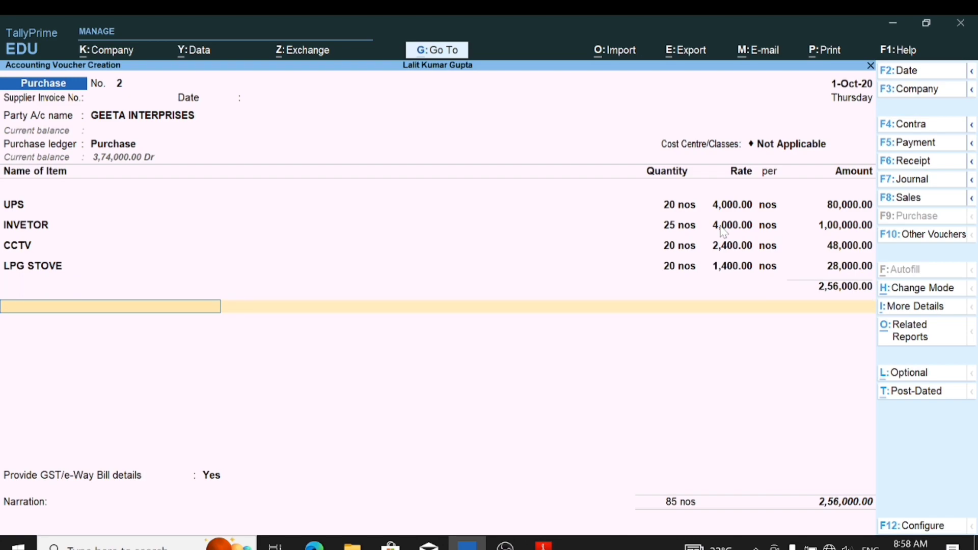
{"action": "type", "text": "CG"}
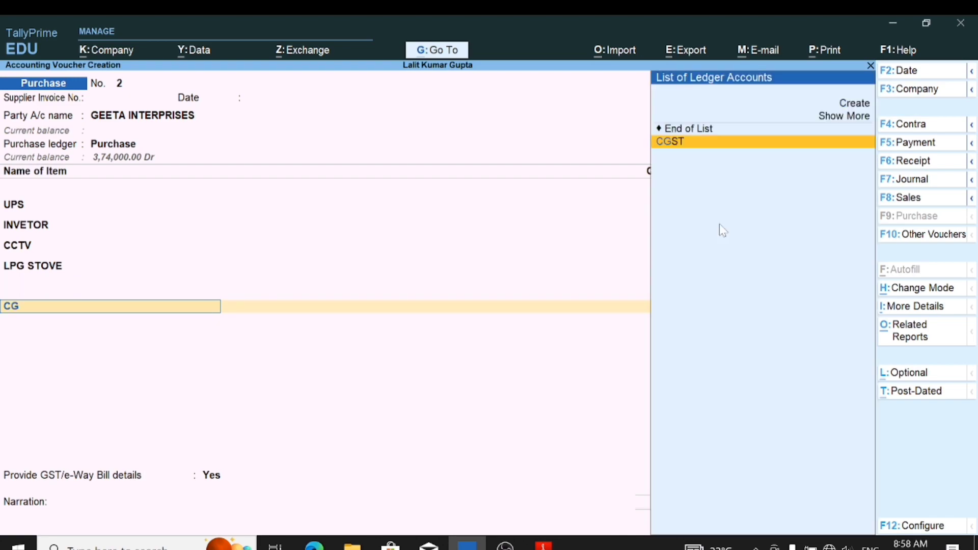
{"action": "key", "text": "Return"}
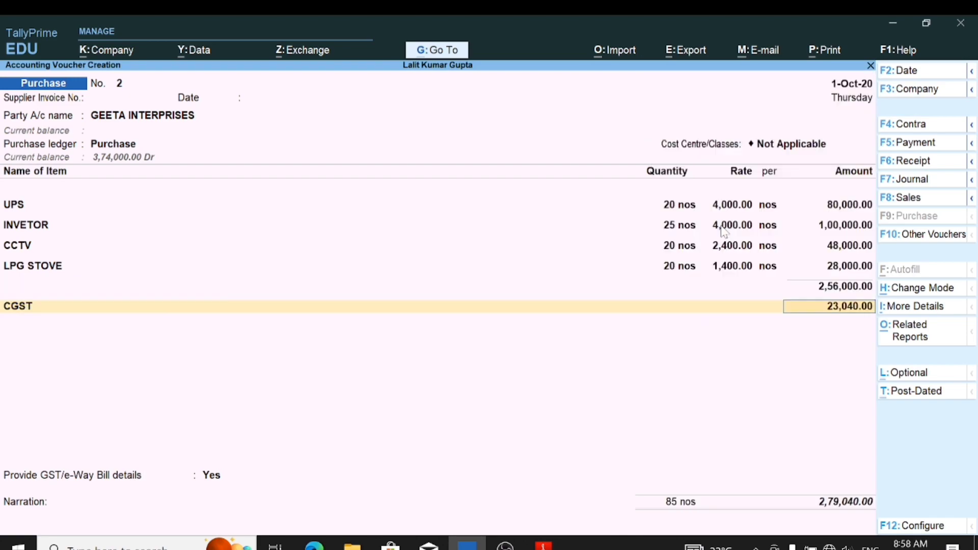
{"action": "key", "text": "Return"}
{"action": "type", "text": "SG"}
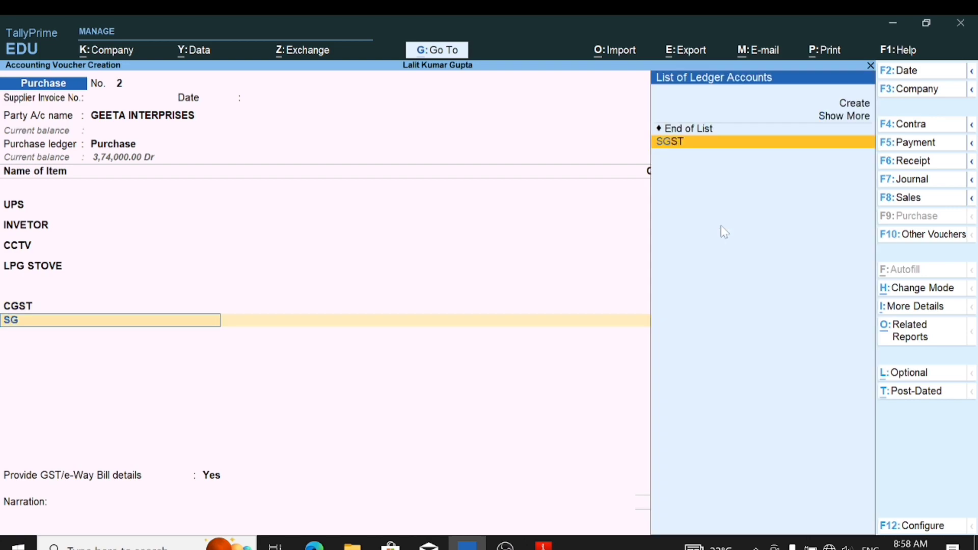
{"action": "key", "text": "Return"}
{"action": "key", "text": "Return"}
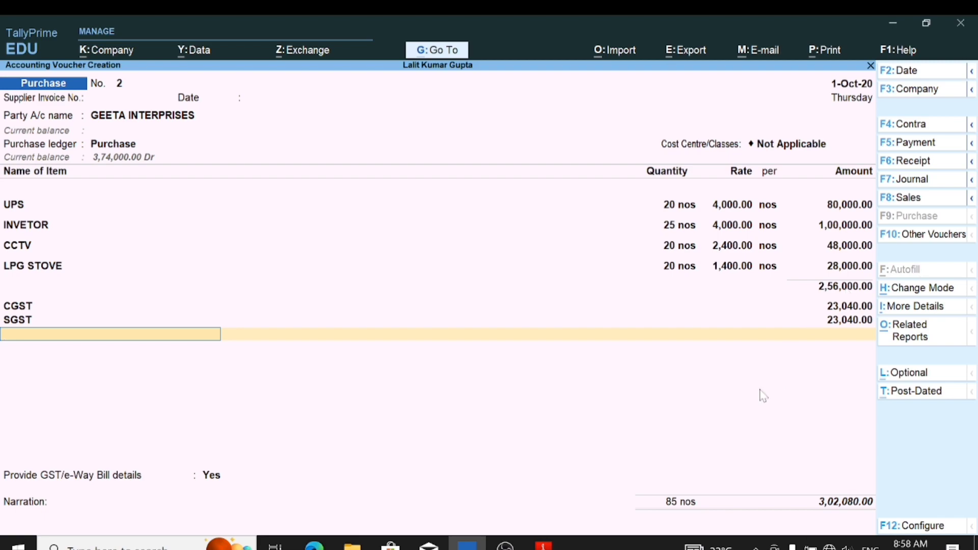
{"action": "left_click", "coordinate": [544, 544]}
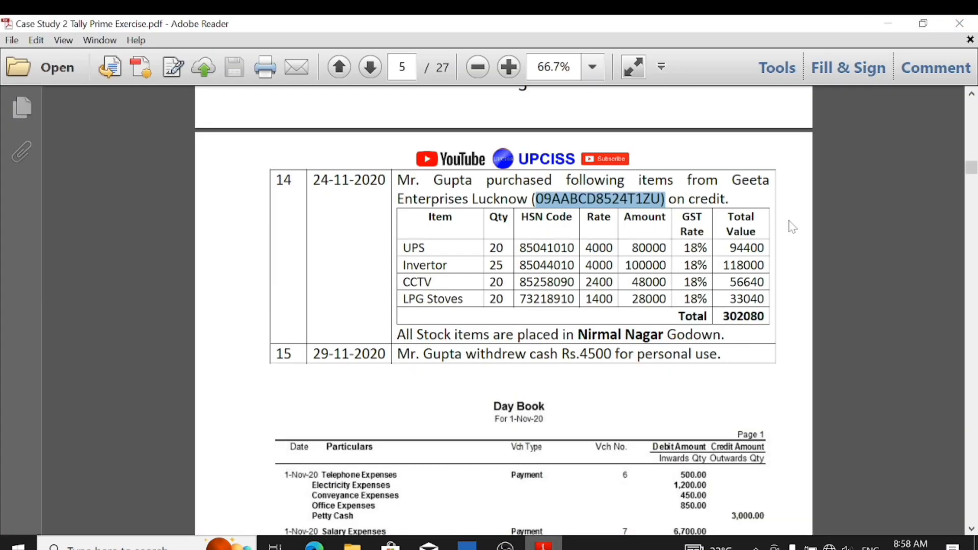
{"action": "right_click", "coordinate": [543, 544]}
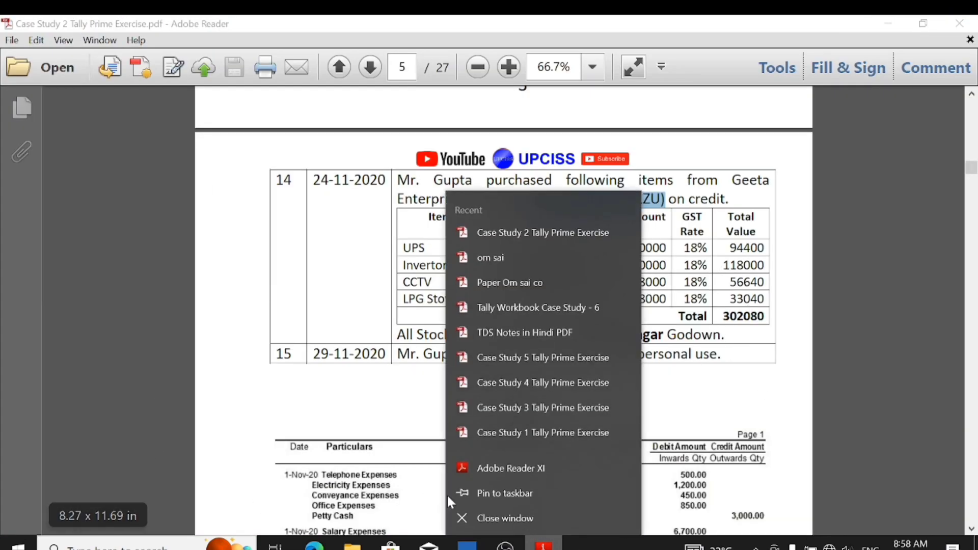
{"action": "left_click", "coordinate": [468, 545]}
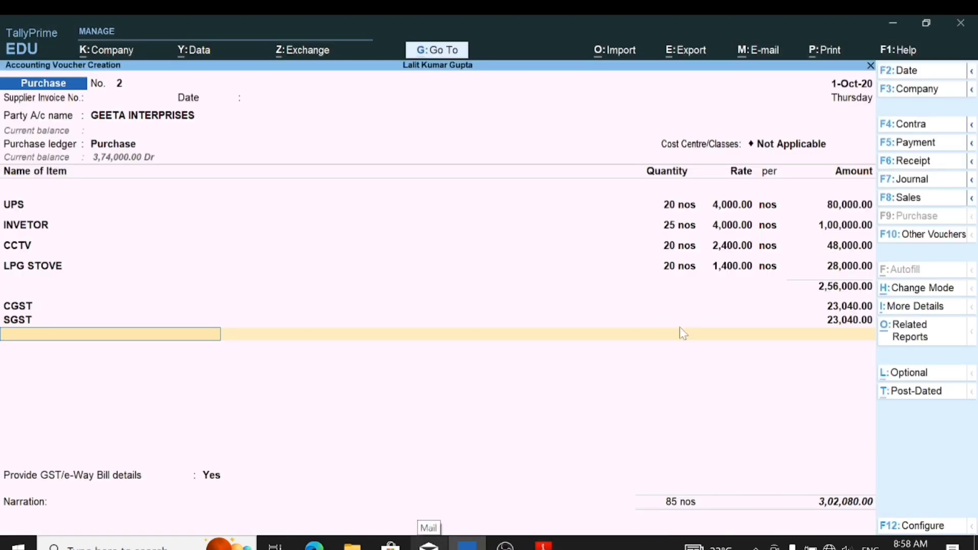
Accept the e-Way Bill details with transporter None and save the Geeta Enterprises purchase voucher without a narration
{"action": "key", "text": "Return"}
{"action": "key", "text": "Return"}
{"action": "key", "text": "Return"}
{"action": "key", "text": "Return"}
{"action": "key", "text": "Return"}
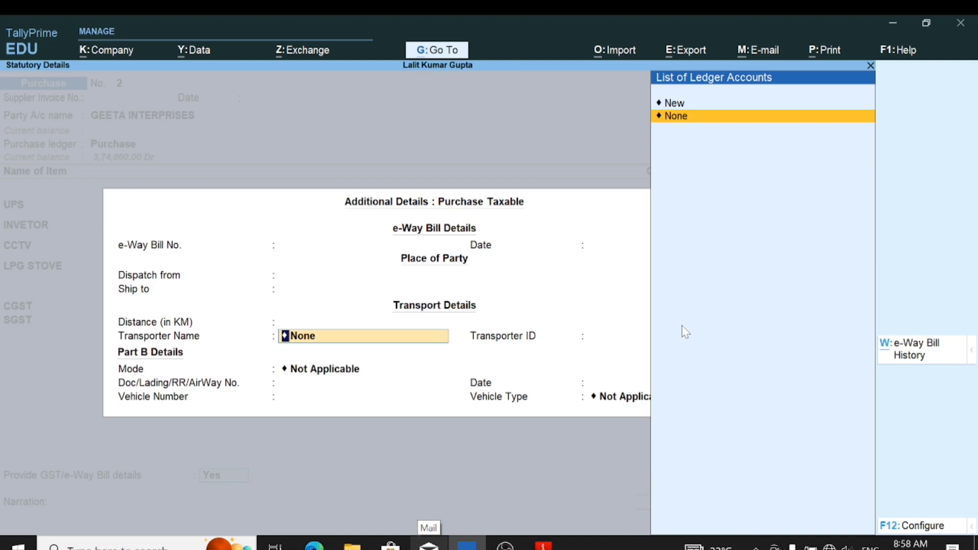
{"action": "key", "text": "ctrl+a"}
{"action": "key", "text": "Return"}
{"action": "key", "text": "Return"}
{"action": "key", "text": "Return"}
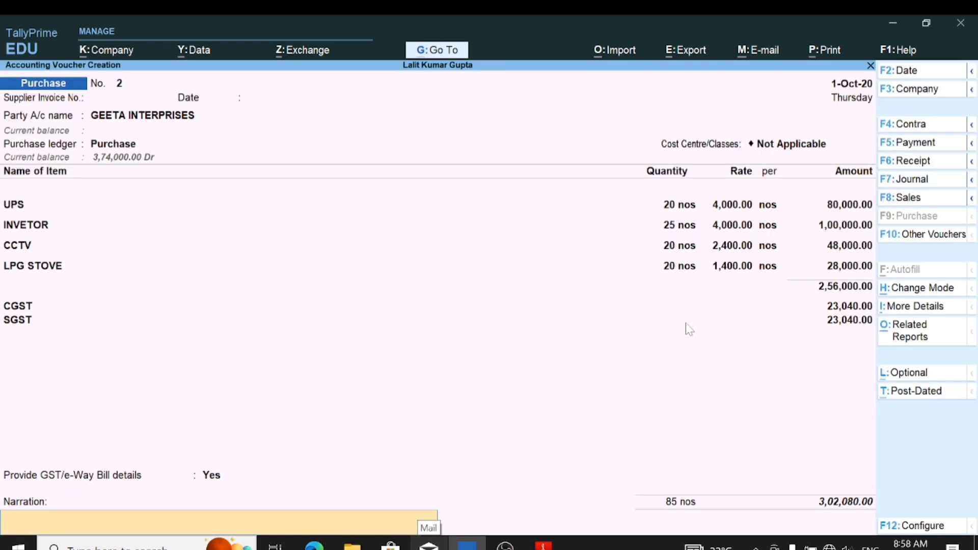
{"action": "key", "text": "Return"}
{"action": "key", "text": "Return"}
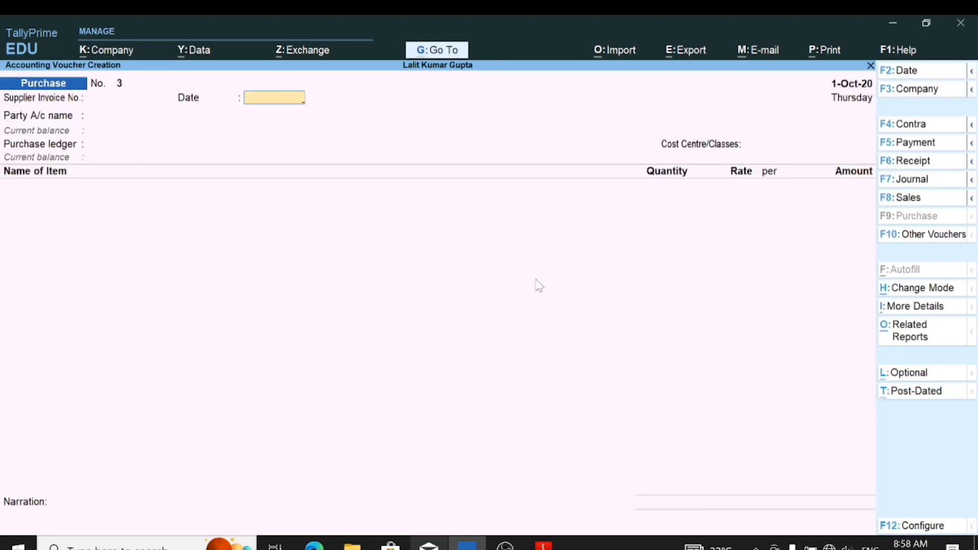
Look up transaction 15 dated 29-11-2020 in the case study PDF in Adobe Reader, and return to TallyPrime
{"action": "left_click", "coordinate": [543, 546]}
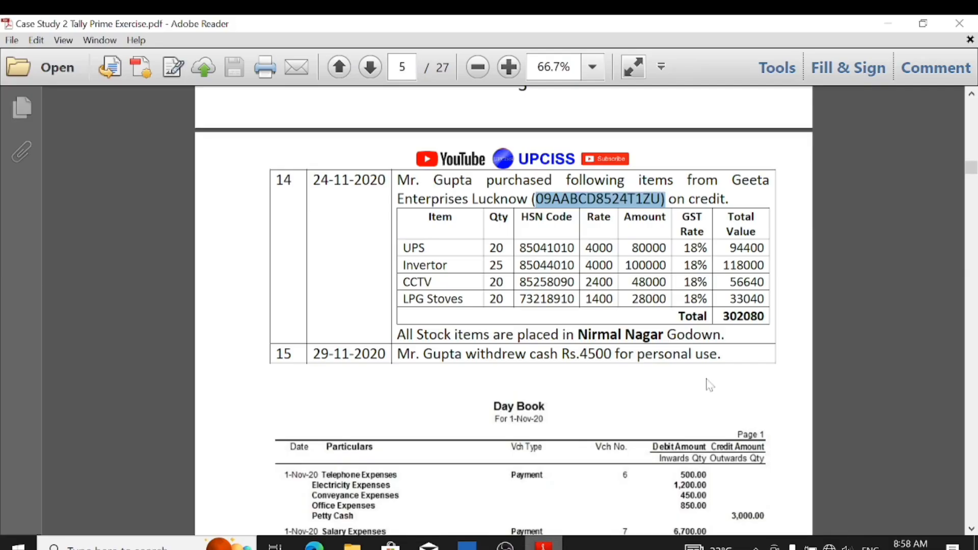
{"action": "left_click", "coordinate": [728, 348]}
{"action": "scroll", "coordinate": [728, 347], "scroll_direction": "down", "scroll_amount": 3}
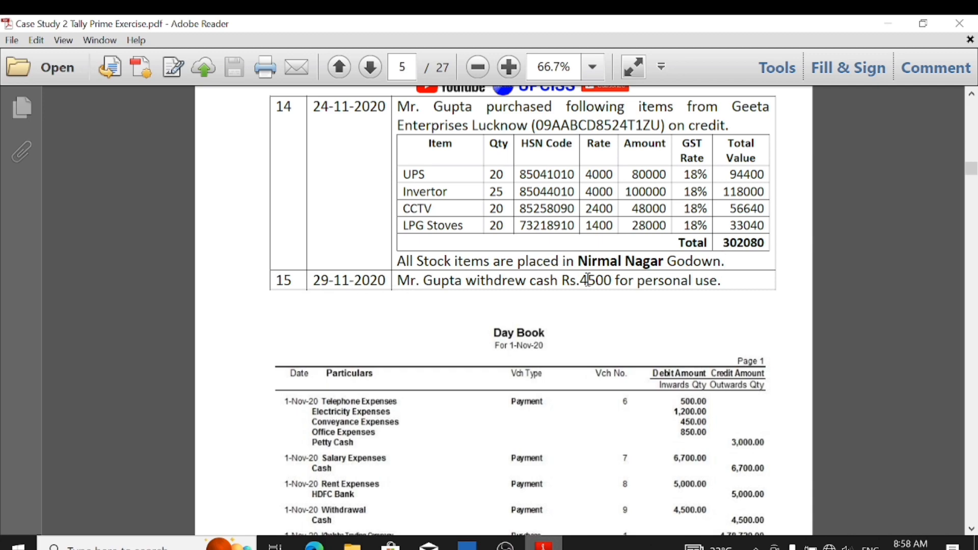
{"action": "scroll", "coordinate": [574, 339], "scroll_direction": "down", "scroll_amount": 2}
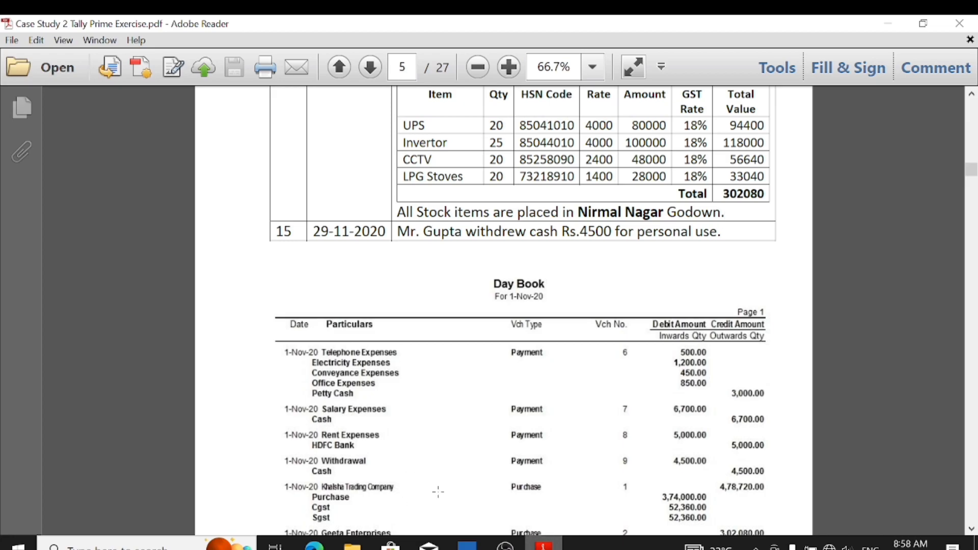
{"action": "left_click", "coordinate": [468, 545]}
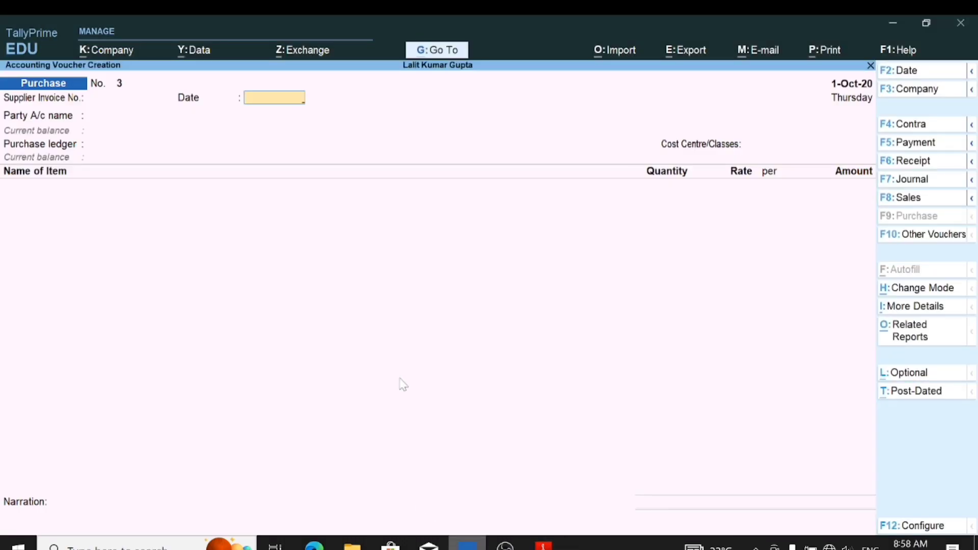
Start a payment voucher and debit the Personal Use ledger with 4,500
{"action": "left_click", "coordinate": [907, 142]}
{"action": "key", "text": "Return"}
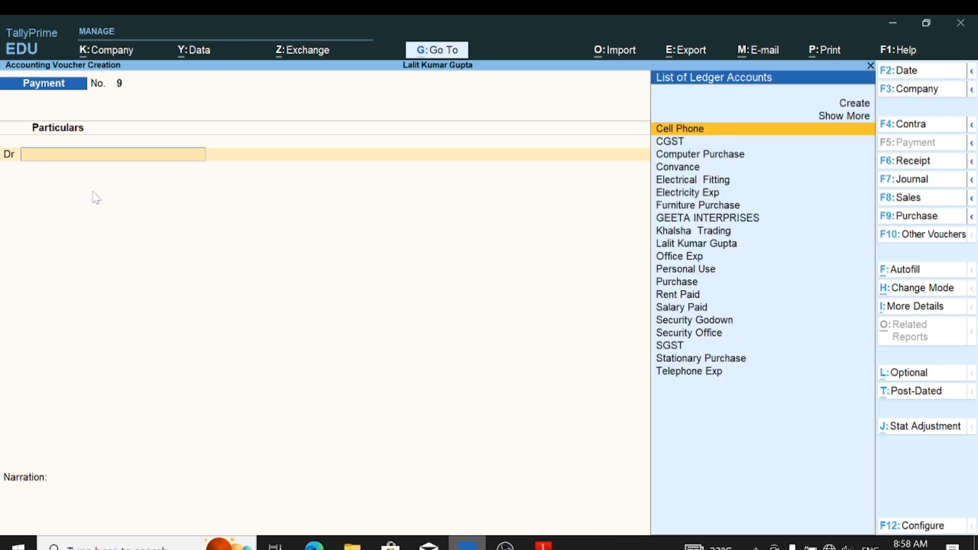
{"action": "type", "text": "PER"}
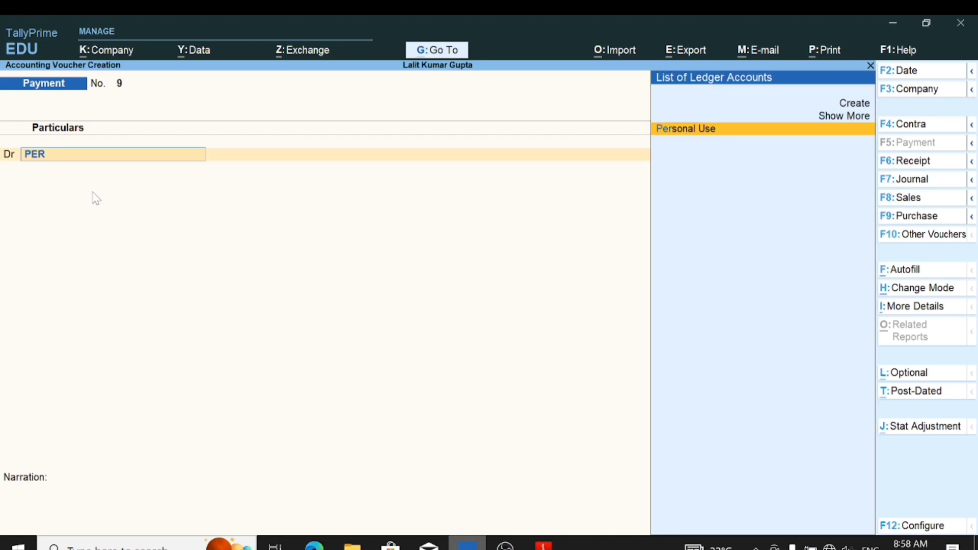
{"action": "key", "text": "Return"}
{"action": "type", "text": "4500"}
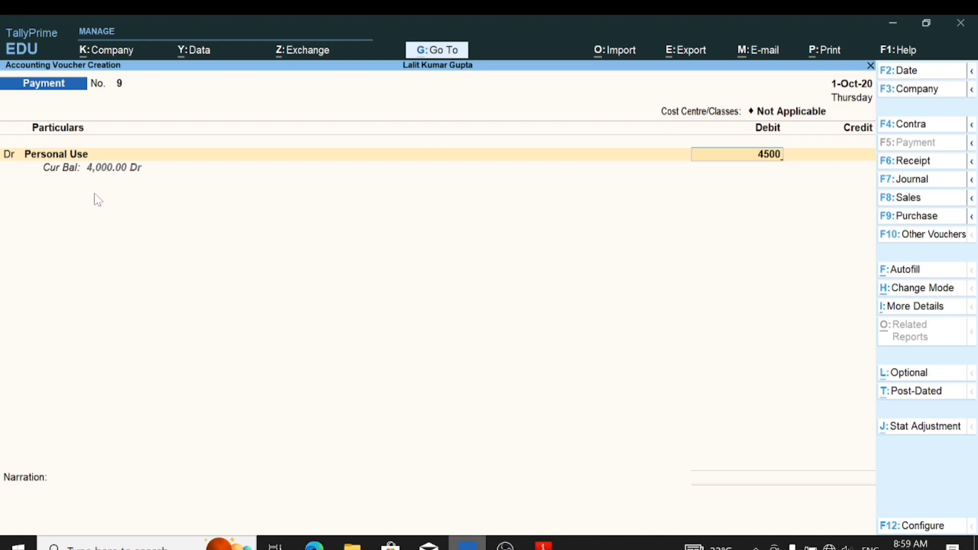
{"action": "key", "text": "Return"}
Credit Cash with the 4,500, save the payment voucher without a narration, and leave voucher entry
{"action": "key", "text": "Return"}
{"action": "key", "text": "Return"}
{"action": "key", "text": "Return"}
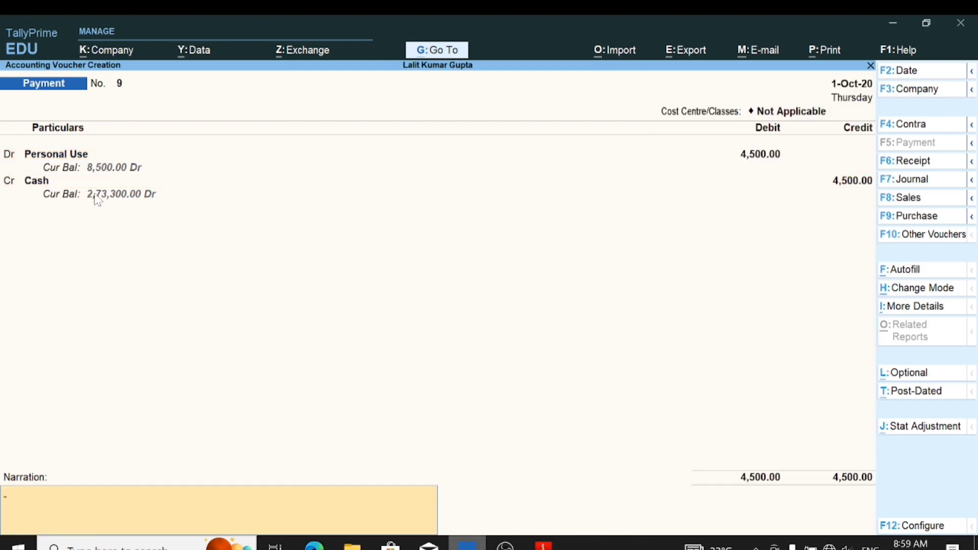
{"action": "key", "text": "Return"}
{"action": "key", "text": "Return"}
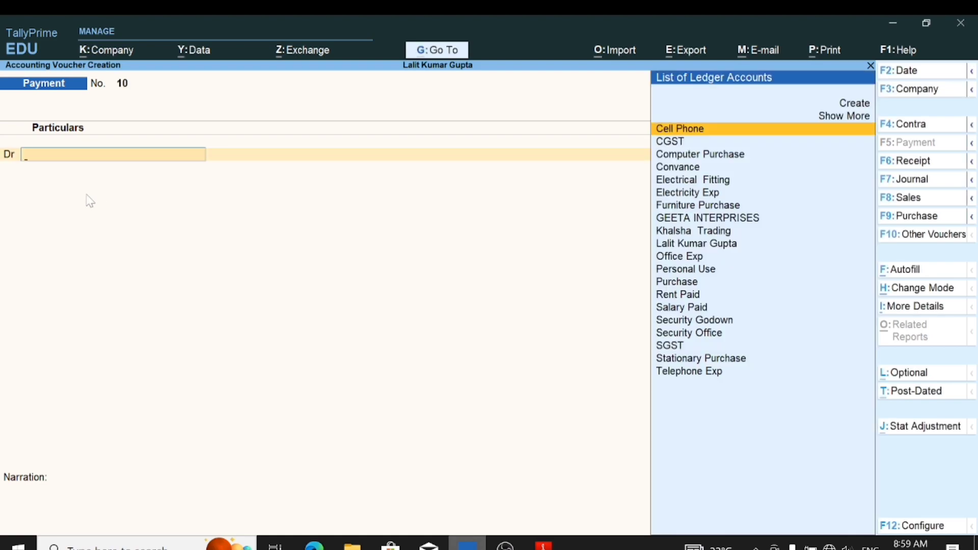
{"action": "key", "text": "Escape"}
{"action": "key", "text": "Return"}
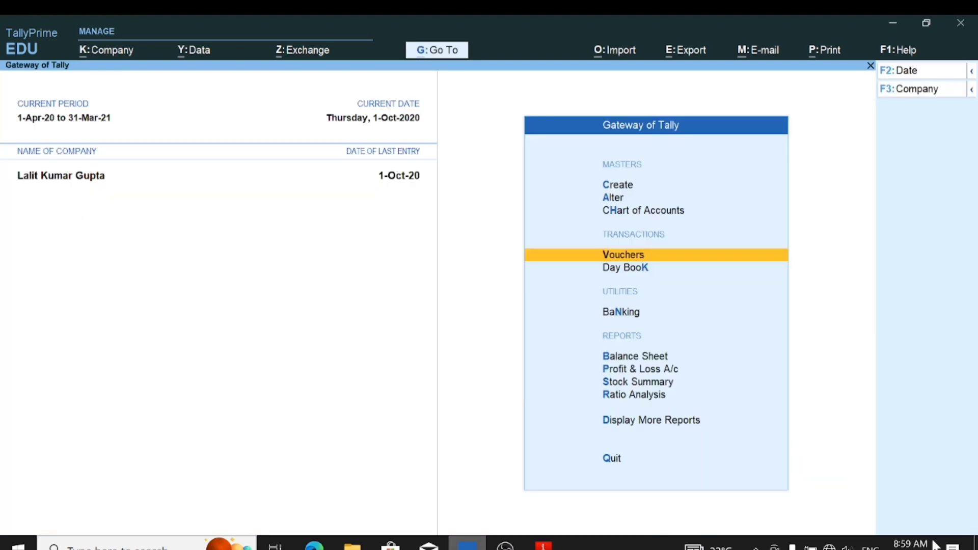
Read the Day Book in the case study PDF, and view the company's Day Book for 1-11-2020
{"action": "left_click", "coordinate": [544, 543]}
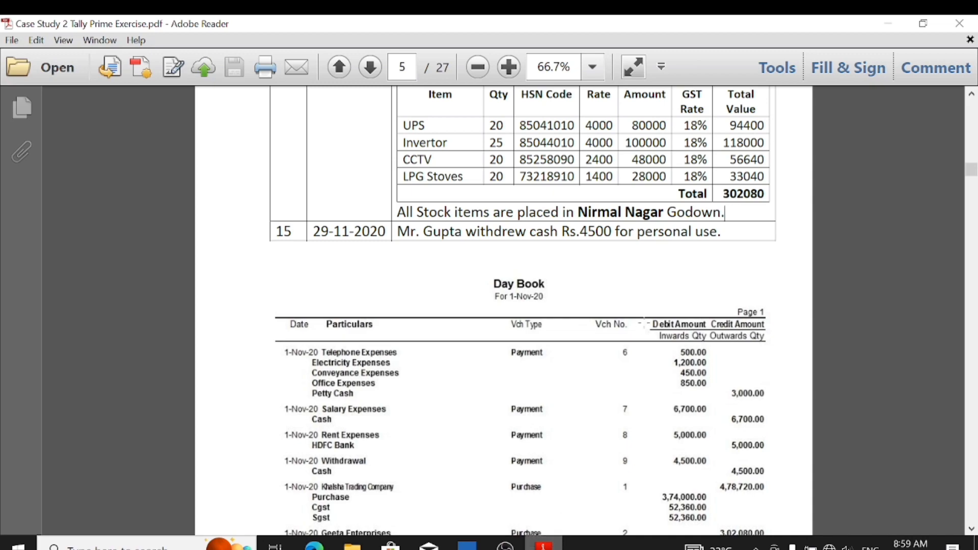
{"action": "scroll", "coordinate": [645, 323], "scroll_direction": "down", "scroll_amount": 5}
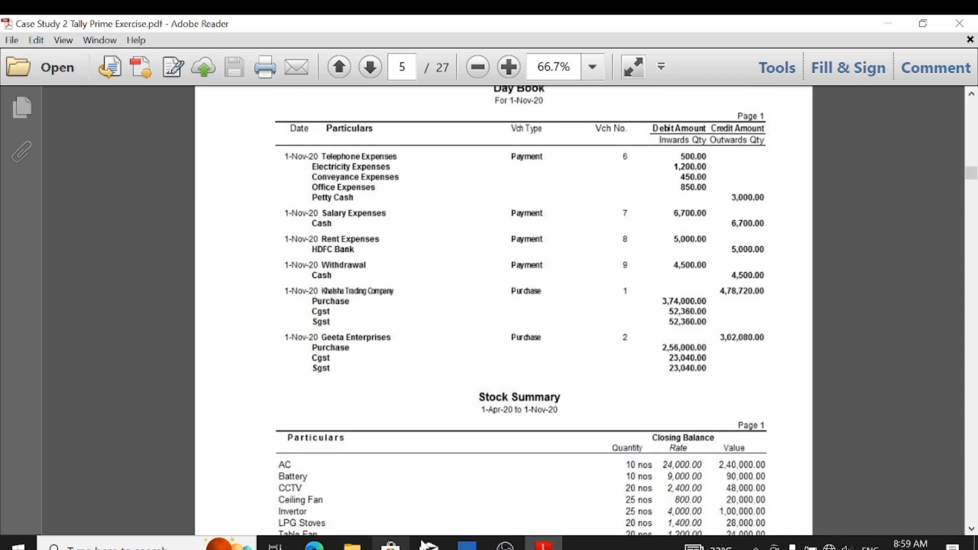
{"action": "left_click", "coordinate": [467, 543]}
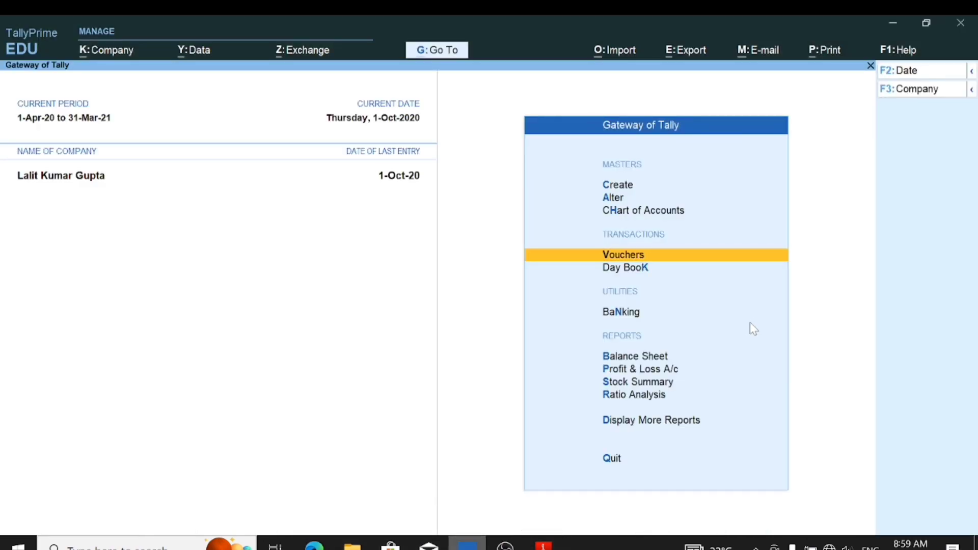
{"action": "left_click", "coordinate": [642, 273]}
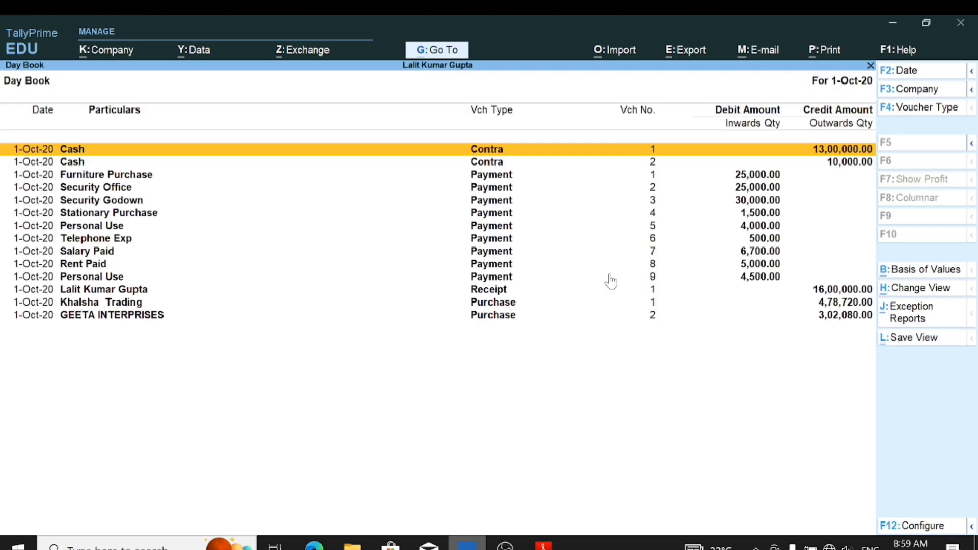
{"action": "key", "text": "F2"}
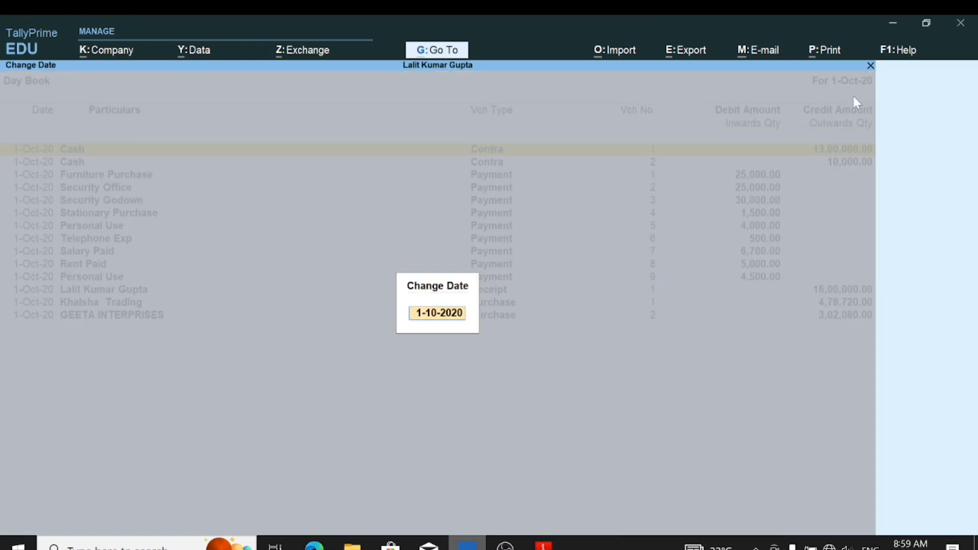
{"action": "type", "text": "1-11"}
{"action": "key", "text": "Return"}
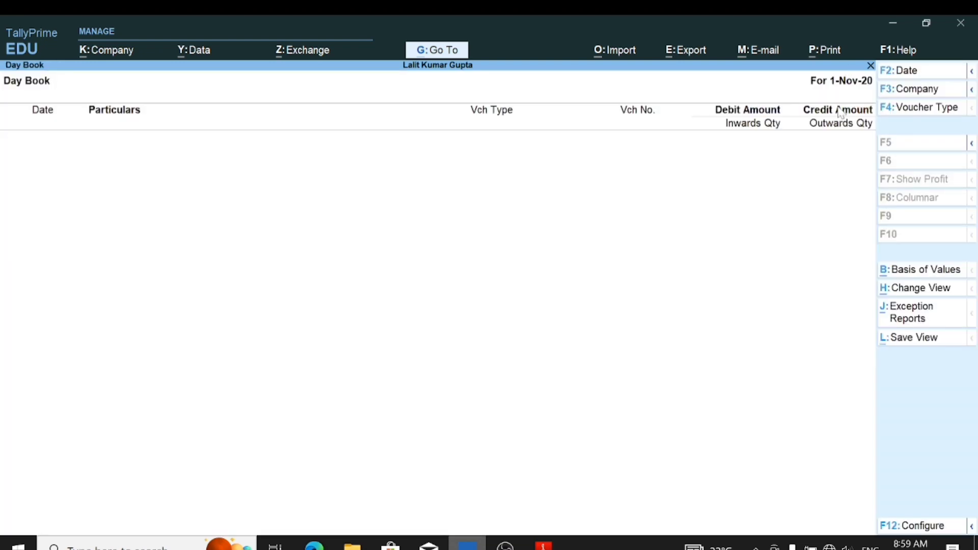
{"action": "key", "text": "Escape"}
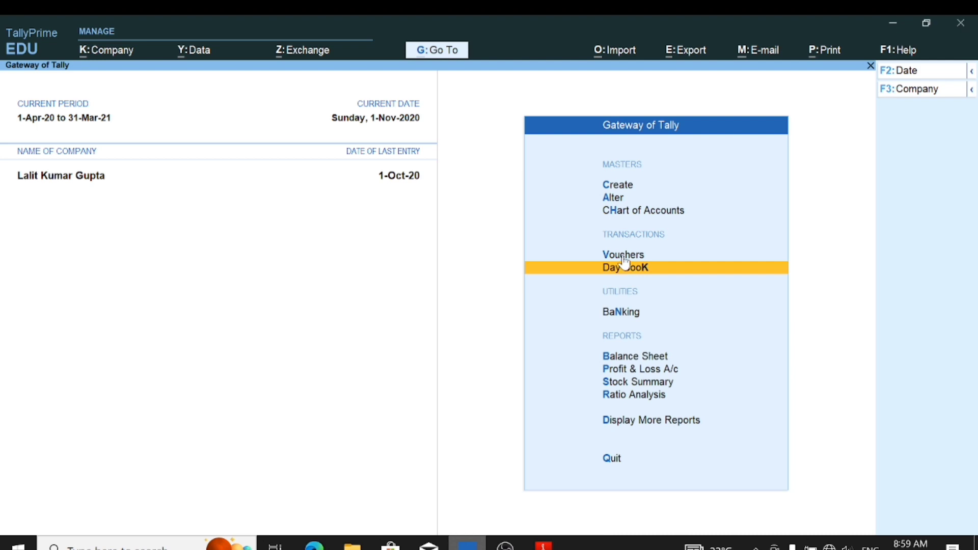
Show the Day Book for 1-10-2020 and go through its vouchers down to the Geeta Enterprises purchase
{"action": "key", "text": "Return"}
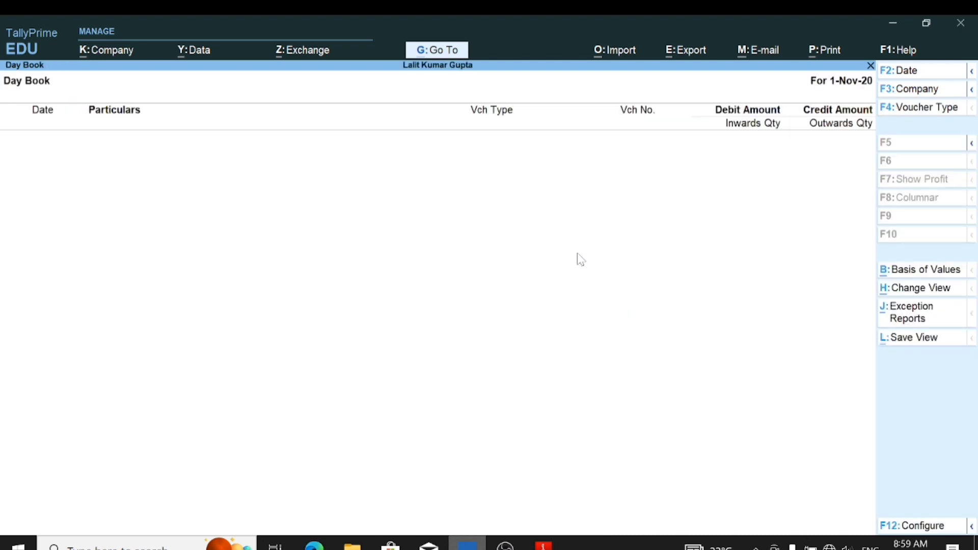
{"action": "key", "text": "F2"}
{"action": "type", "text": "1"}
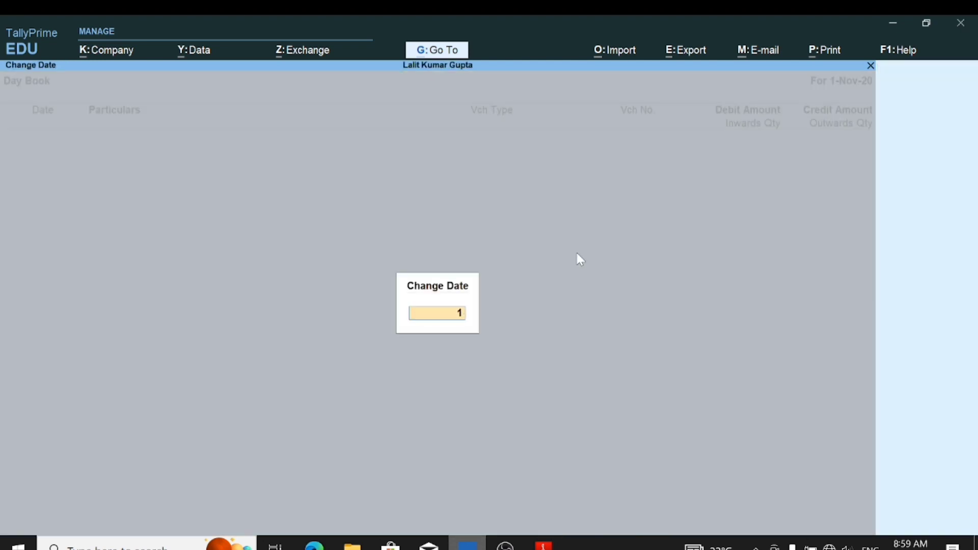
{"action": "type", "text": "-10"}
{"action": "key", "text": "Return"}
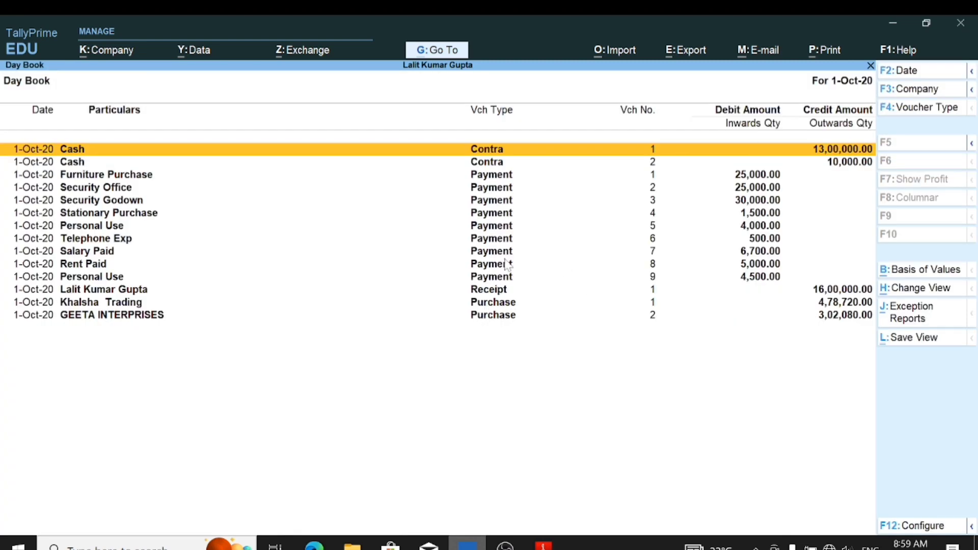
{"action": "key", "text": "Down"}
{"action": "key", "text": "Down"}
{"action": "key", "text": "Down"}
{"action": "key", "text": "Down"}
{"action": "key", "text": "Down"}
{"action": "key", "text": "Down"}
{"action": "key", "text": "Down"}
{"action": "key", "text": "Down"}
{"action": "key", "text": "Down"}
{"action": "key", "text": "Down"}
{"action": "key", "text": "Down"}
{"action": "key", "text": "Down"}
{"action": "key", "text": "Down"}
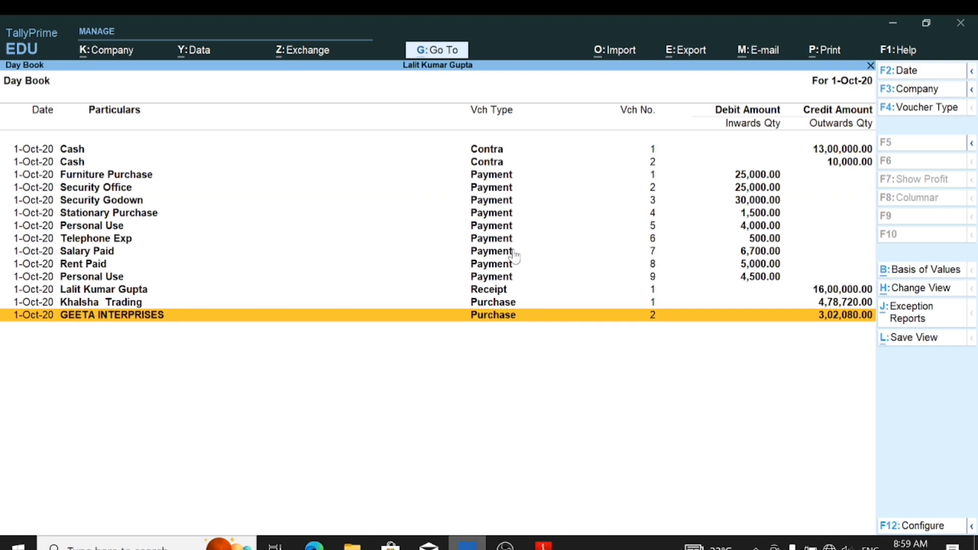
View the Day Book for the period 1-11-2020 to 1-11-2020, and return to the Gateway of Tally
{"action": "key", "text": "alt+F2"}
{"action": "type", "text": "1-"}
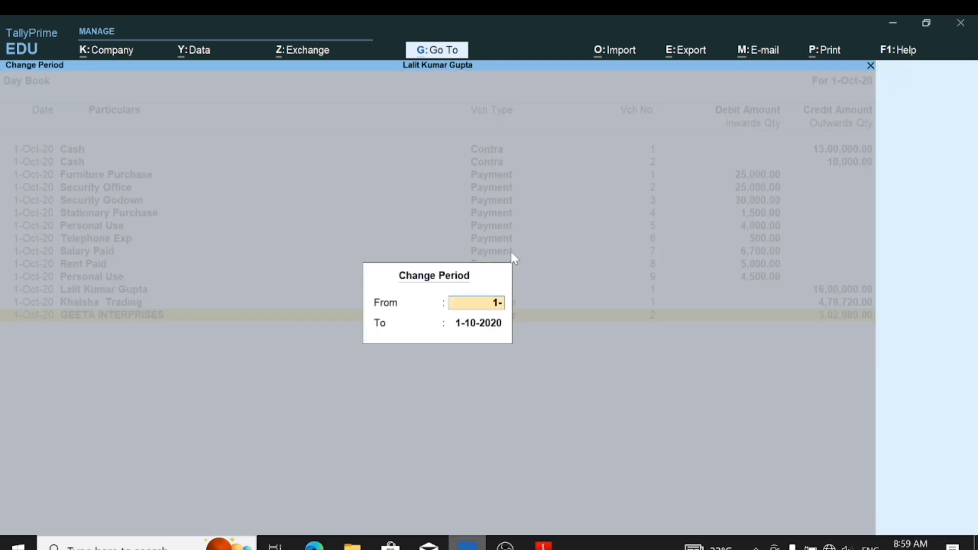
{"action": "type", "text": "11"}
{"action": "key", "text": "Return"}
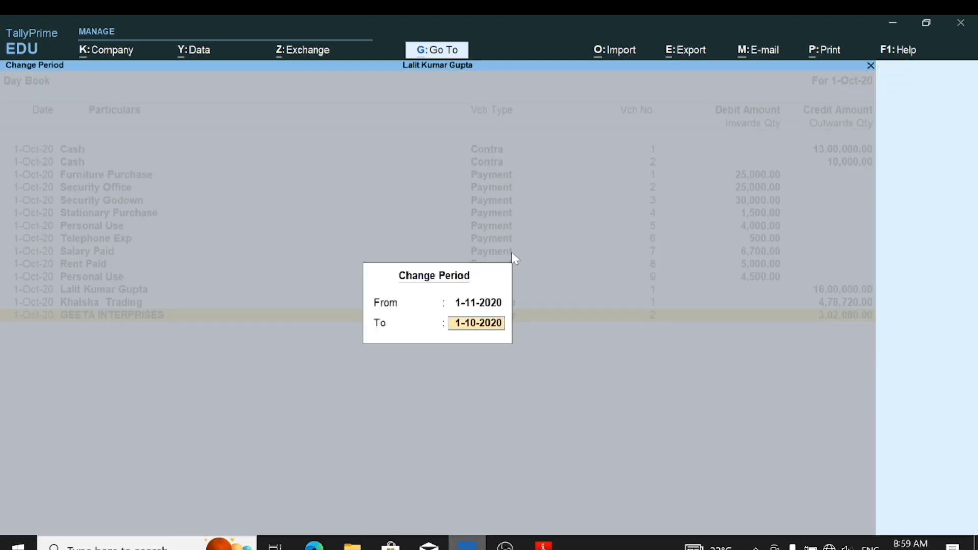
{"action": "type", "text": "1-11"}
{"action": "key", "text": "Return"}
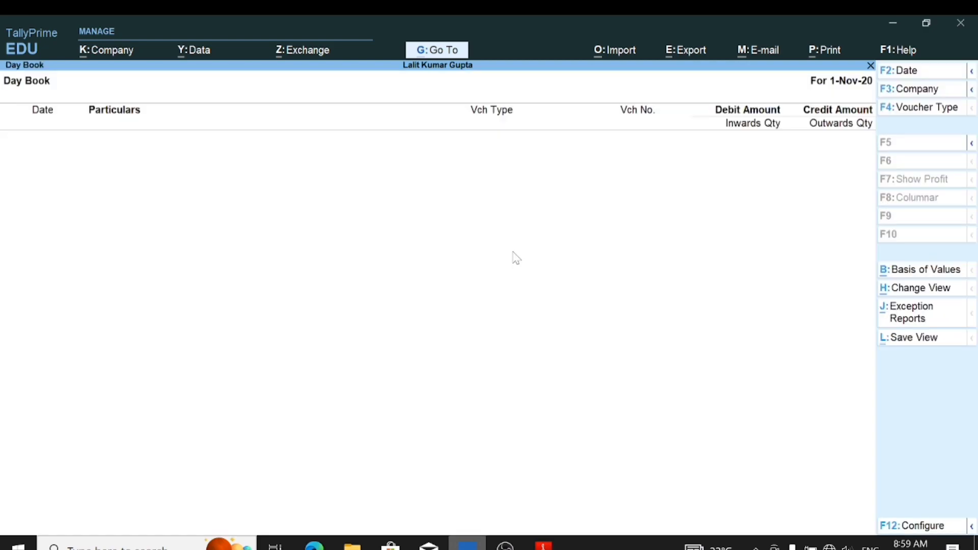
{"action": "key", "text": "Escape"}
{"action": "key", "text": "Escape"}
{"action": "key", "text": "Escape"}
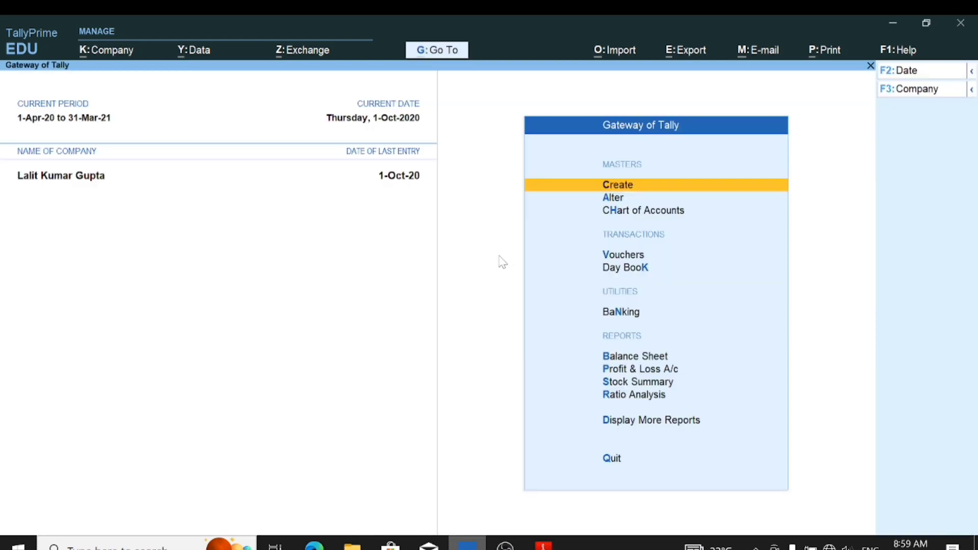
Recheck the date and entries of the Day Book in the case study PDF
{"action": "left_click", "coordinate": [544, 544]}
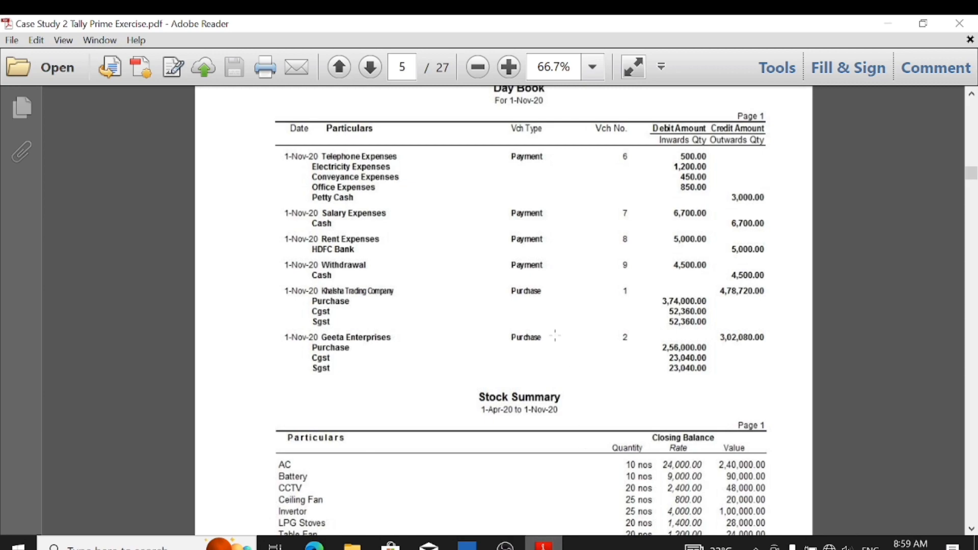
{"action": "scroll", "coordinate": [516, 251], "scroll_direction": "up", "scroll_amount": 2}
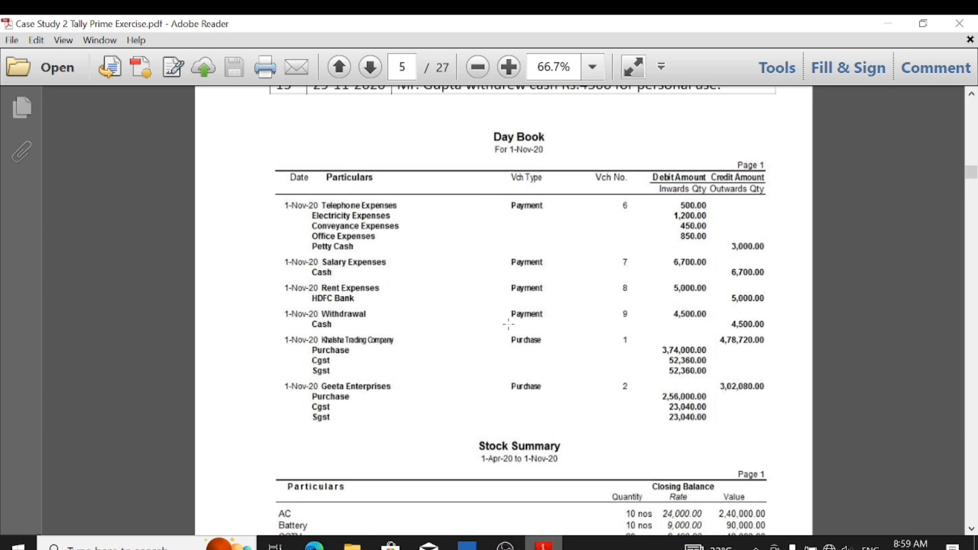
{"action": "left_click", "coordinate": [467, 545]}
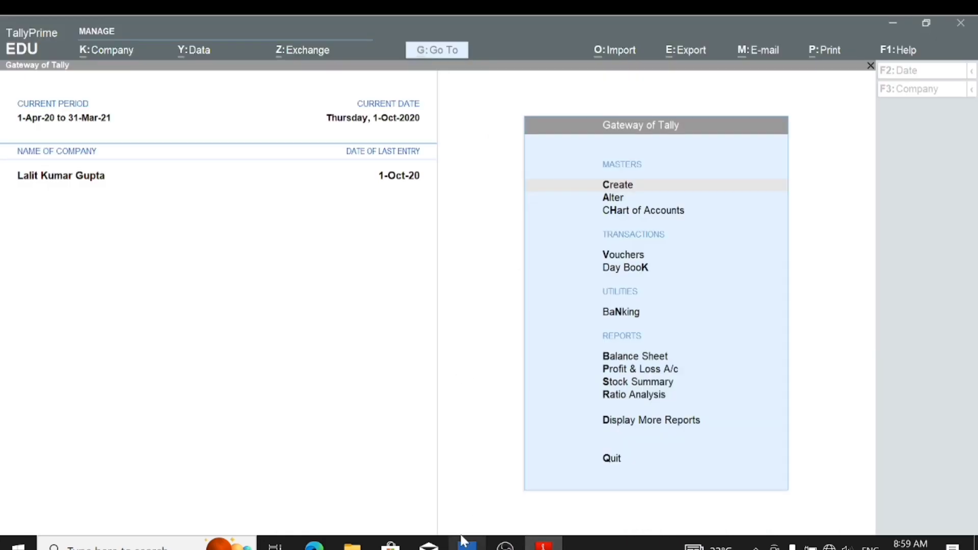
View the company's Day Book with its date changed to 1-11-2020, and return to the Gateway of Tally without quitting
{"action": "left_click", "coordinate": [634, 270]}
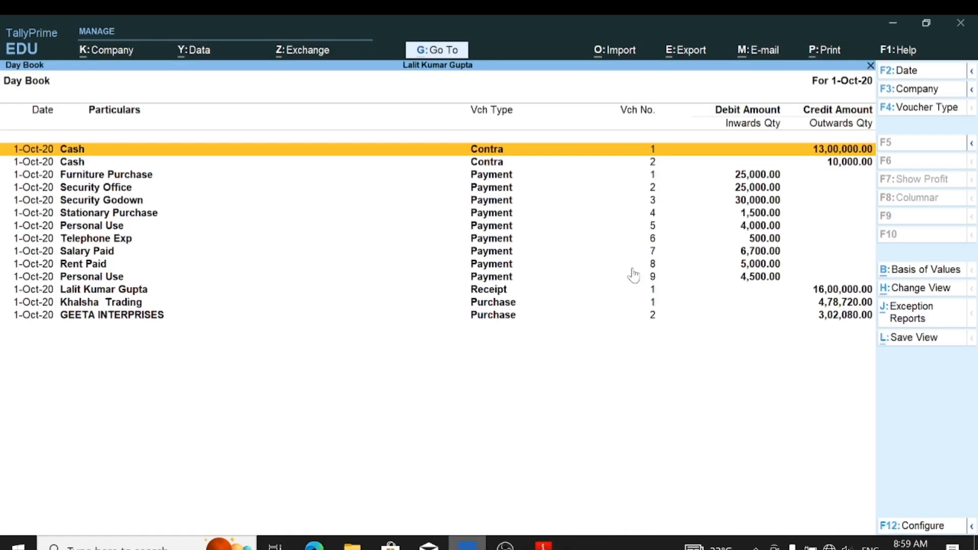
{"action": "key", "text": "F2"}
{"action": "type", "text": "1"}
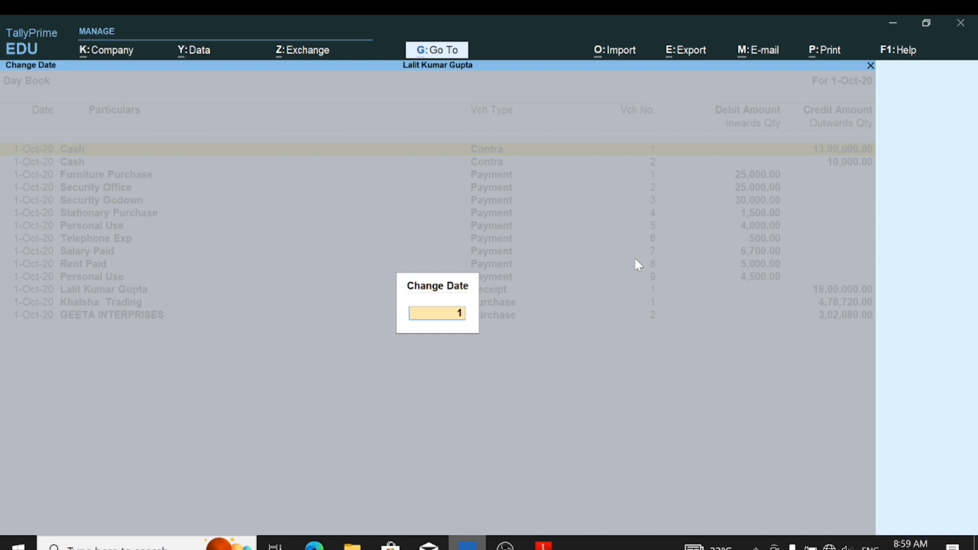
{"action": "type", "text": "-11"}
{"action": "key", "text": "Return"}
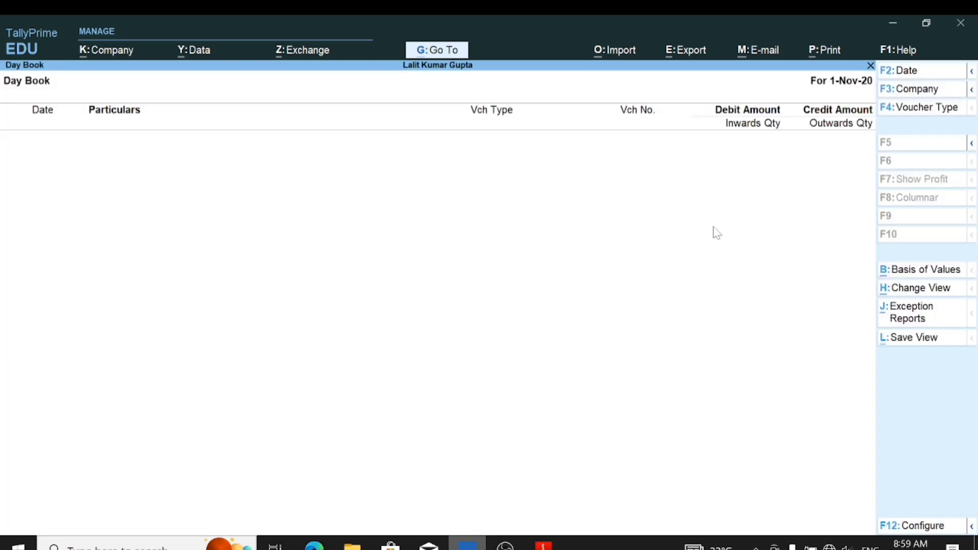
{"action": "key", "text": "Escape"}
{"action": "key", "text": "Escape"}
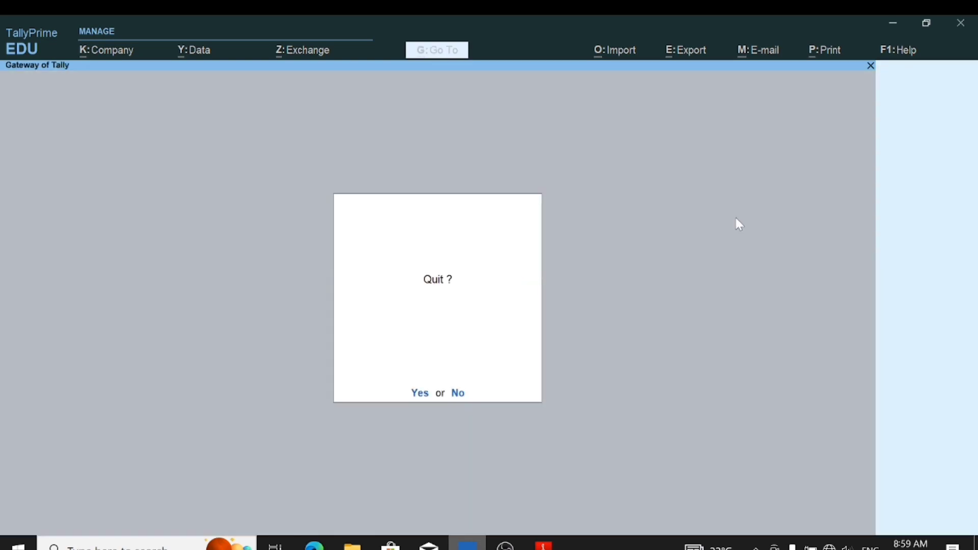
{"action": "key", "text": "n"}
Open the Day Book and set its period from 1-10 to 1-11-2020
{"action": "key", "text": "Down"}
{"action": "key", "text": "Down"}
{"action": "key", "text": "Down"}
{"action": "key", "text": "Down"}
{"action": "key", "text": "Down"}
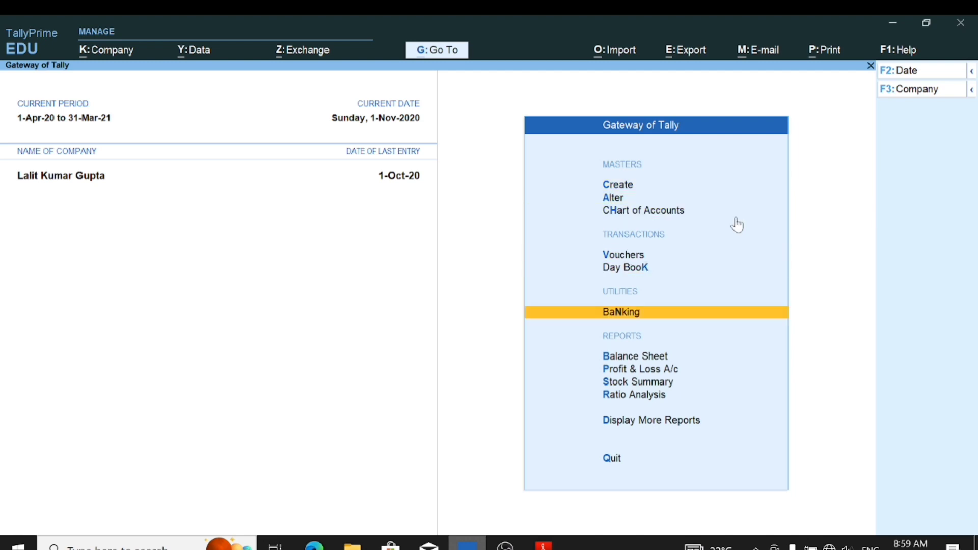
{"action": "key", "text": "Up"}
{"action": "key", "text": "Return"}
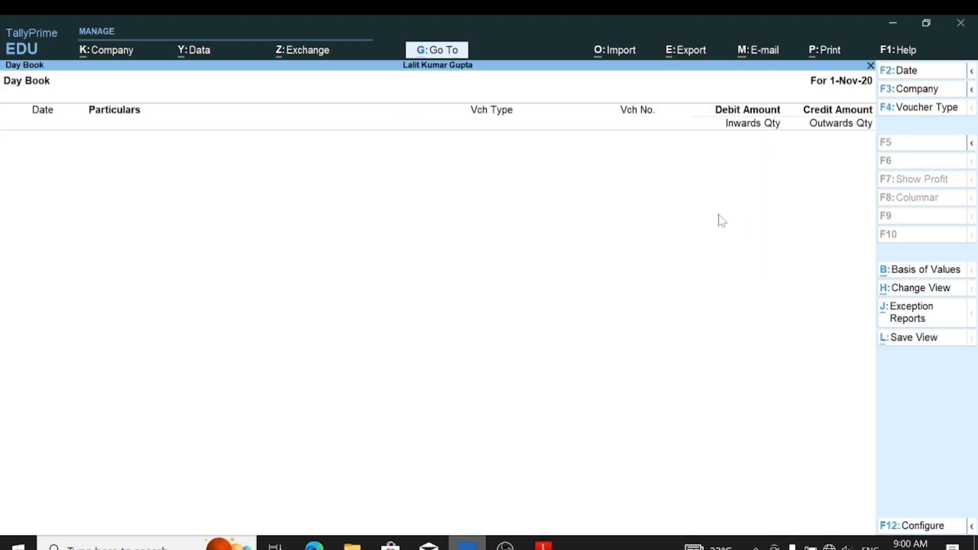
{"action": "key", "text": "alt+F2"}
{"action": "type", "text": "1"}
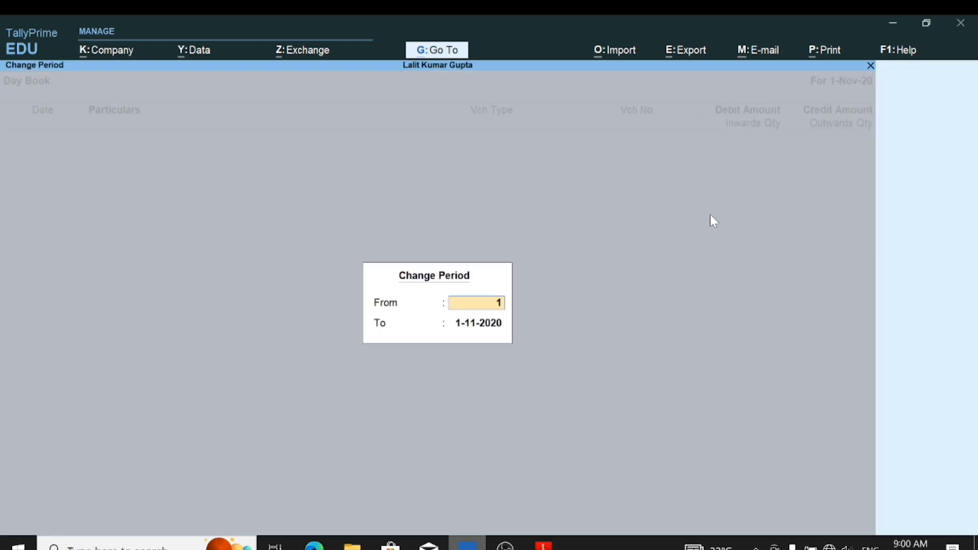
{"action": "type", "text": "-10"}
{"action": "key", "text": "Return"}
{"action": "key", "text": "Return"}
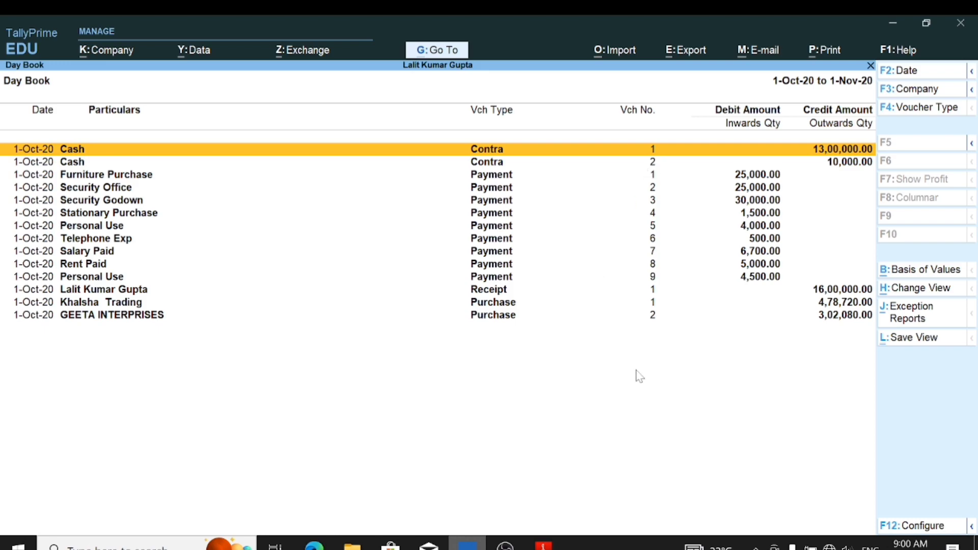
Show the Day Book in detail, go through its vouchers to the last purchase, and return to the Gateway of Tally
{"action": "key", "text": "alt+F1"}
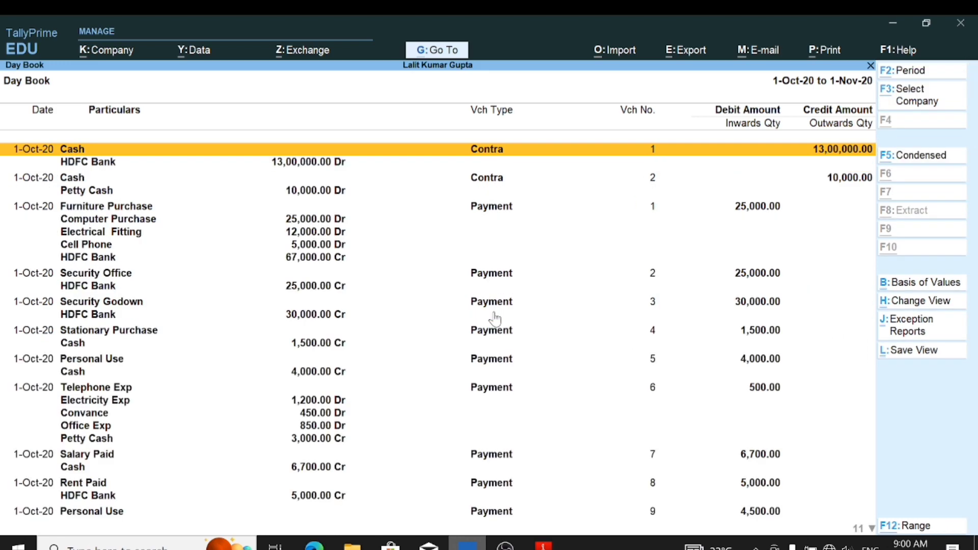
{"action": "key", "text": "Down"}
{"action": "key", "text": "Down"}
{"action": "key", "text": "Down"}
{"action": "key", "text": "Down"}
{"action": "key", "text": "Down"}
{"action": "key", "text": "Down"}
{"action": "key", "text": "Down"}
{"action": "key", "text": "Down"}
{"action": "key", "text": "Down"}
{"action": "key", "text": "Down"}
{"action": "key", "text": "Down"}
{"action": "key", "text": "Down"}
{"action": "key", "text": "Down"}
{"action": "key", "text": "Down"}
{"action": "key", "text": "Down"}
{"action": "key", "text": "Down"}
{"action": "key", "text": "Down"}
{"action": "key", "text": "Down"}
{"action": "key", "text": "Down"}
{"action": "key", "text": "Down"}
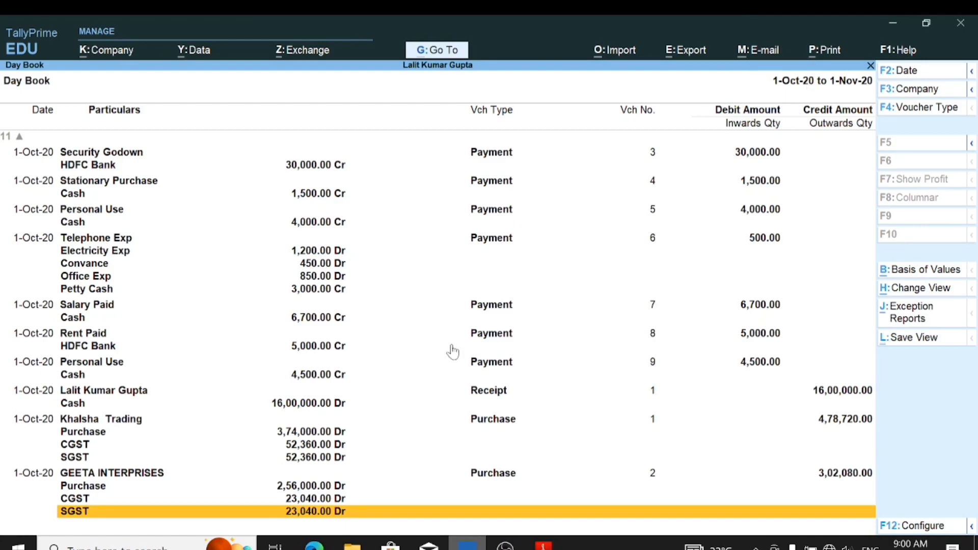
{"action": "key", "text": "Escape"}
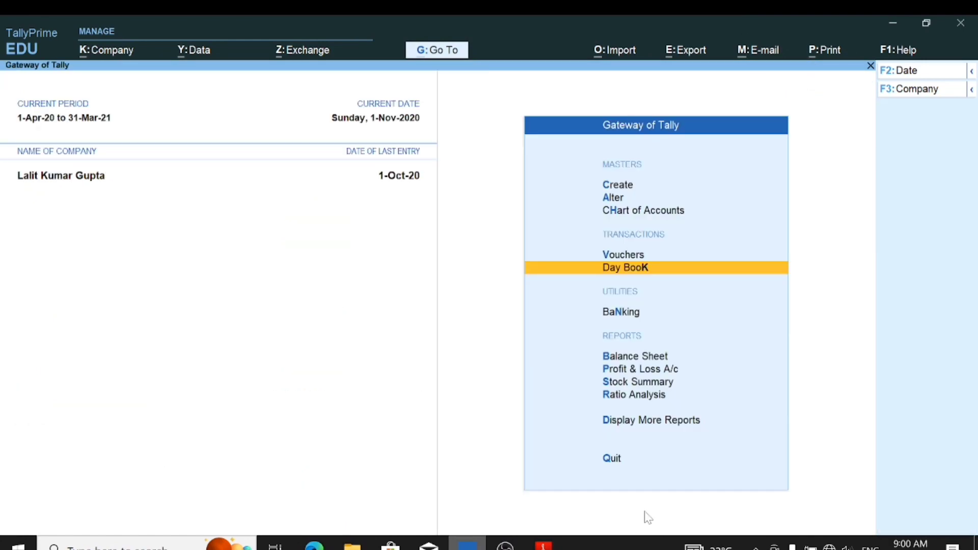
Switch to the case study PDF and view its Stock Summary for 1-Apr-20 to 1-Nov-20
{"action": "left_click", "coordinate": [544, 544]}
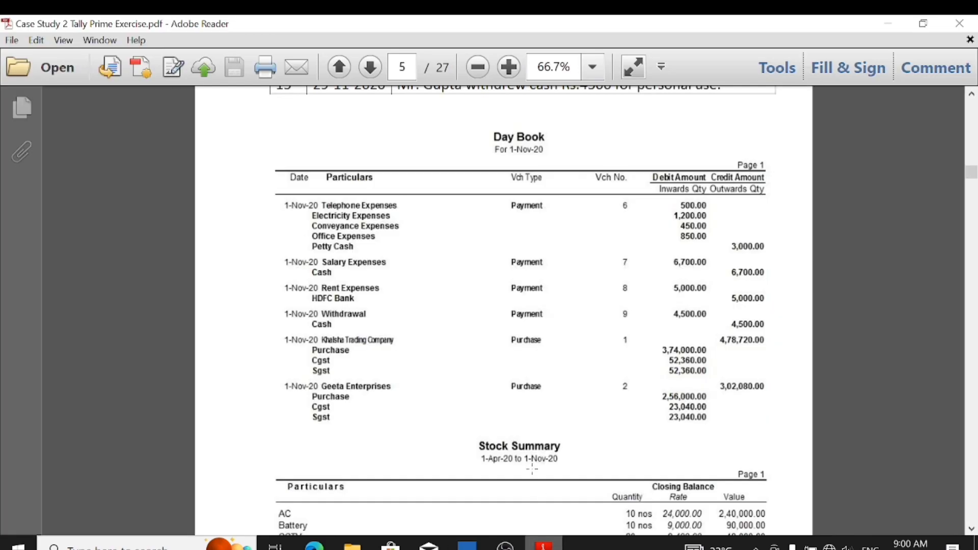
{"action": "scroll", "coordinate": [526, 388], "scroll_direction": "down", "scroll_amount": 1}
{"action": "scroll", "coordinate": [525, 388], "scroll_direction": "down", "scroll_amount": 5}
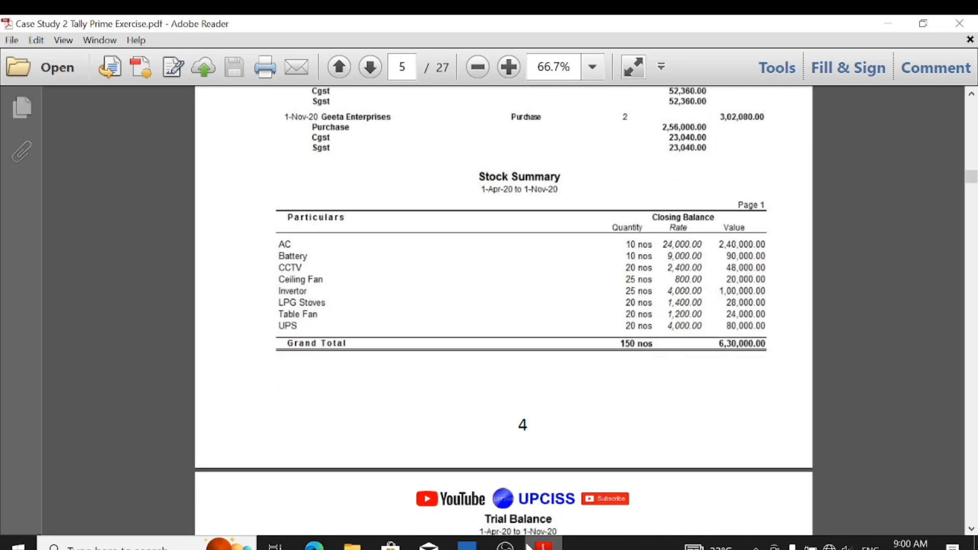
Show the detailed Stock Summary in TallyPrime and compare its item quantities, rates and values with the case study PDF
{"action": "left_click", "coordinate": [466, 543]}
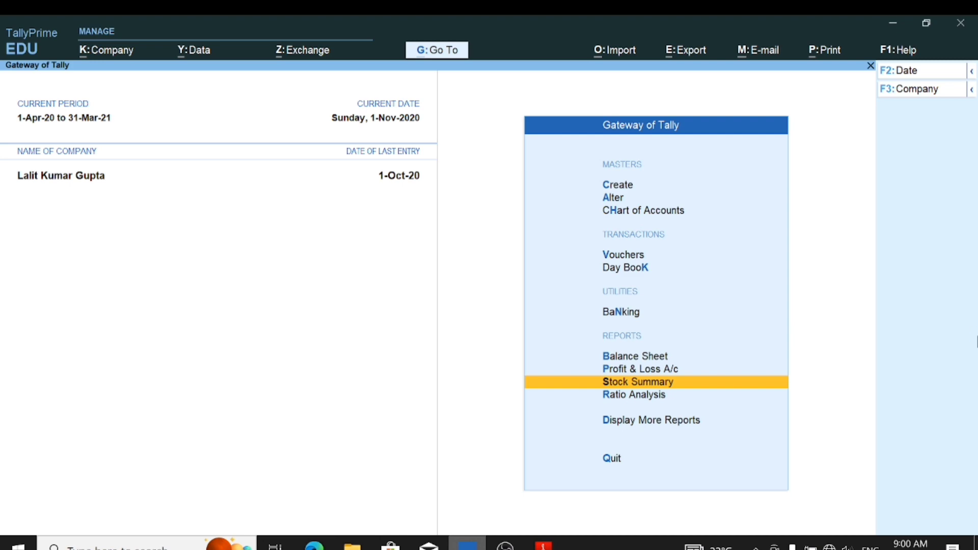
{"action": "key", "text": "Return"}
{"action": "key", "text": "alt"}
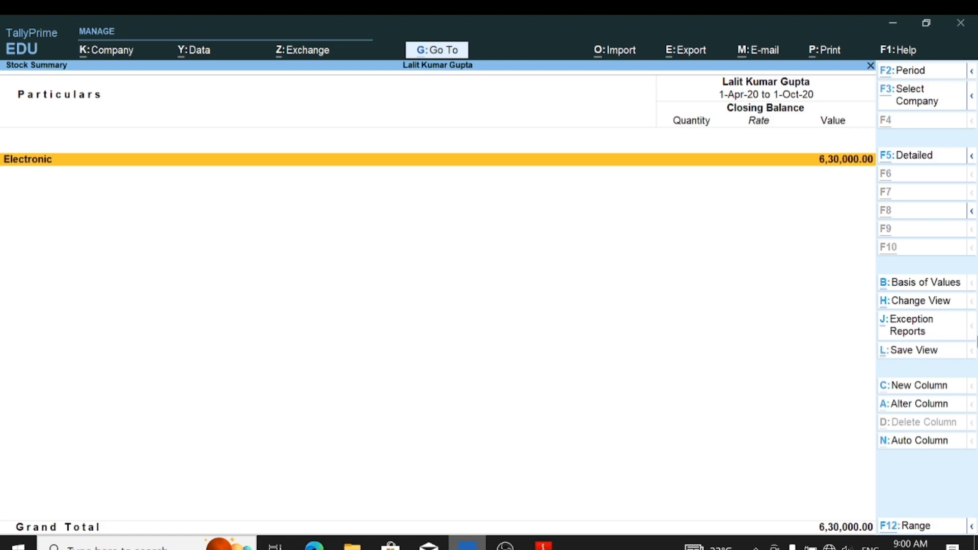
{"action": "key", "text": "alt+F5"}
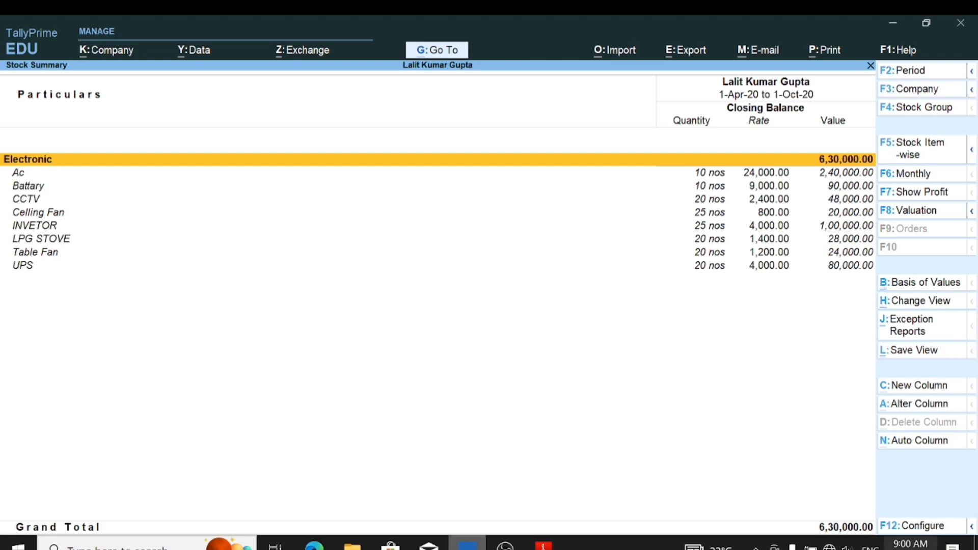
{"action": "left_click", "coordinate": [556, 546]}
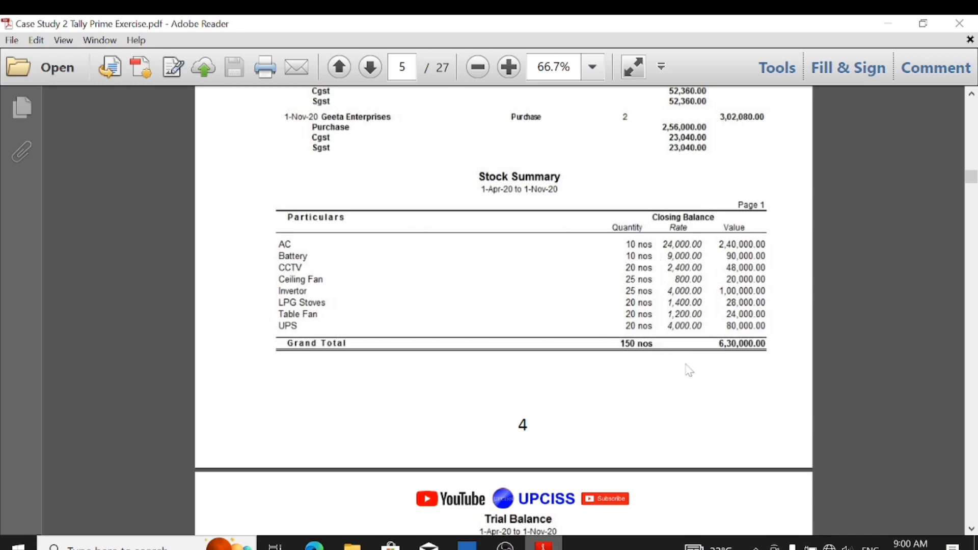
{"action": "key", "text": "alt+Tab"}
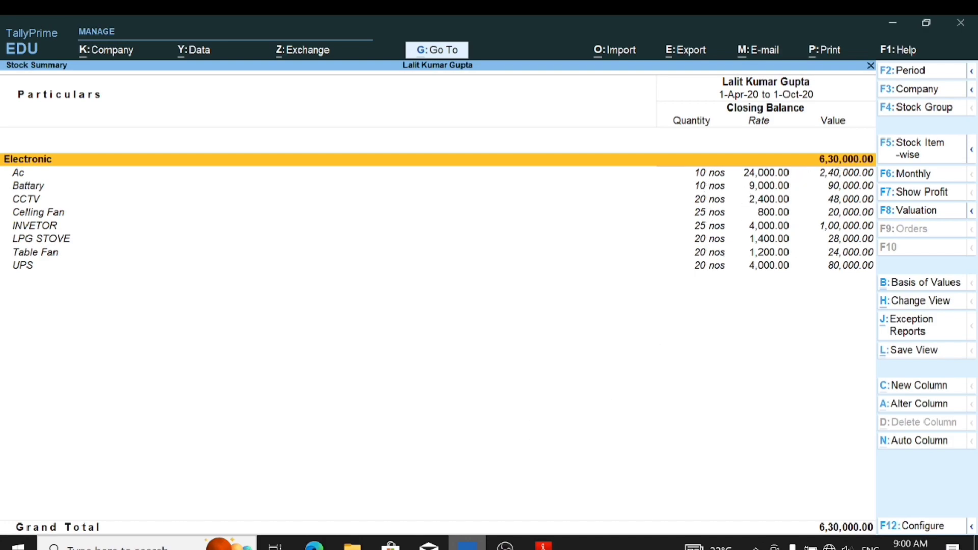
Switch to the case study PDF and read its Trial Balance for 1-Apr-20 to 1-Nov-20
{"action": "left_click", "coordinate": [544, 545]}
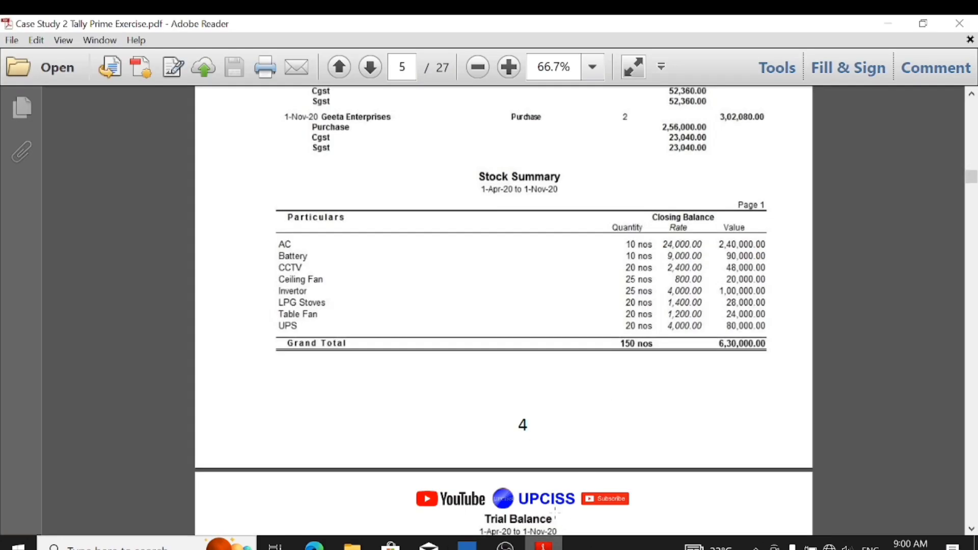
{"action": "scroll", "coordinate": [680, 284], "scroll_direction": "down", "scroll_amount": 10}
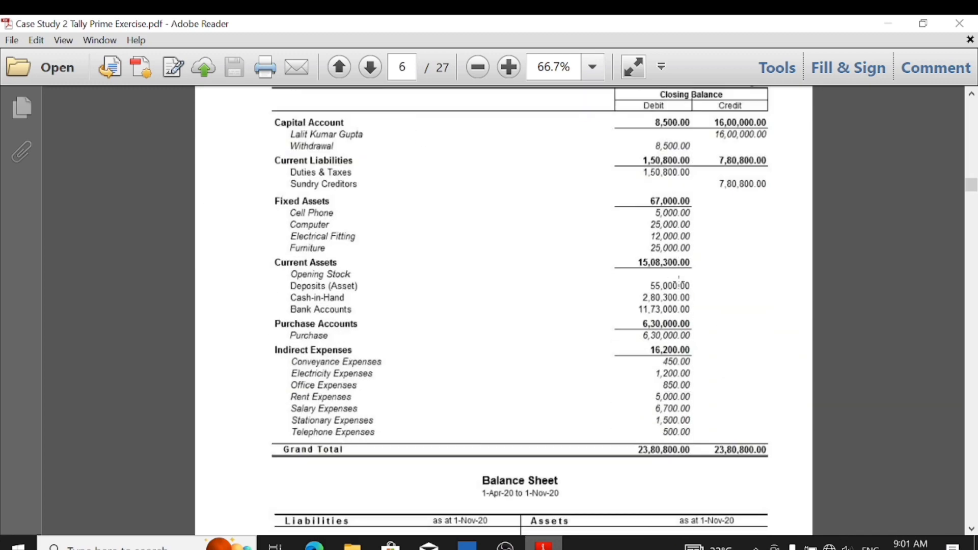
{"action": "scroll", "coordinate": [680, 284], "scroll_direction": "up", "scroll_amount": 2}
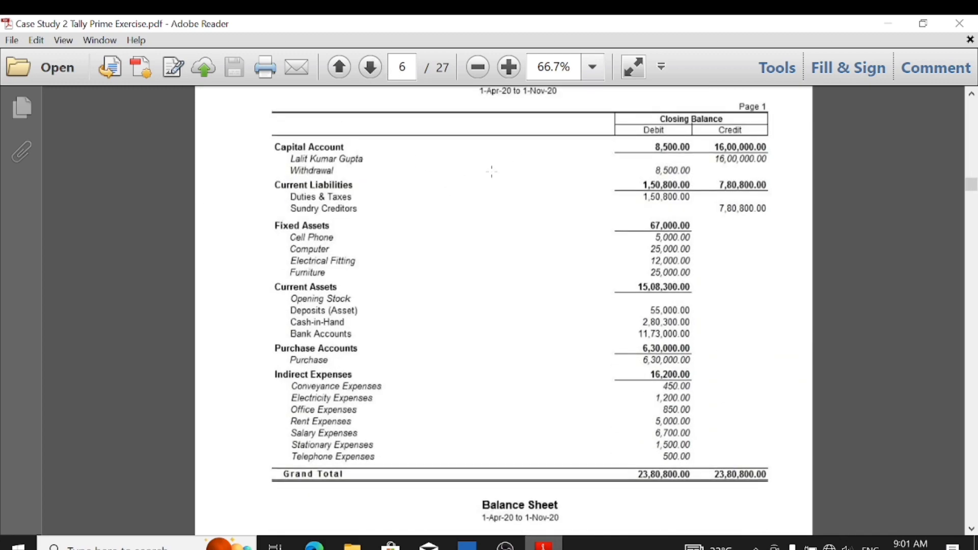
{"action": "scroll", "coordinate": [497, 164], "scroll_direction": "up", "scroll_amount": 1}
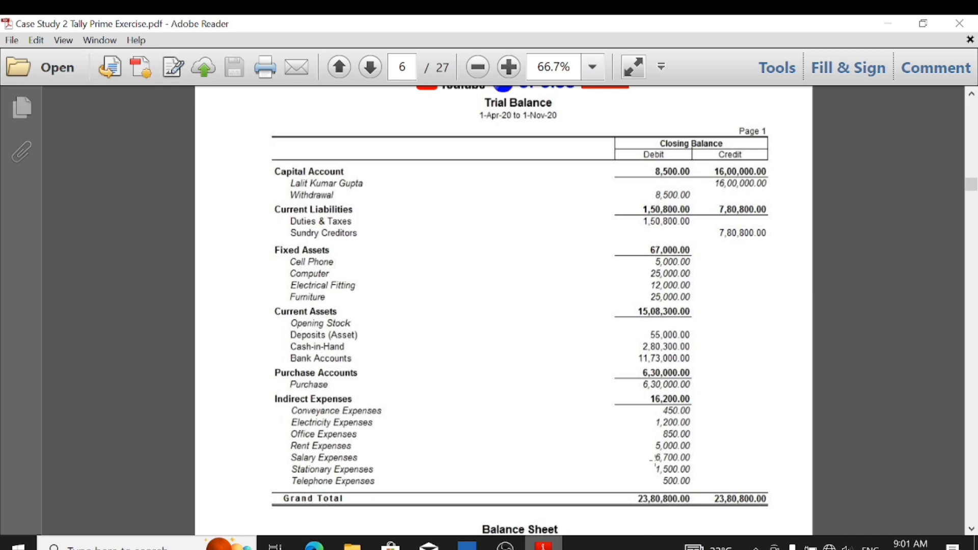
Open the Trial Balance in TallyPrime in detailed form and go through its ledgers down to Telephone Exp
{"action": "left_click", "coordinate": [467, 545]}
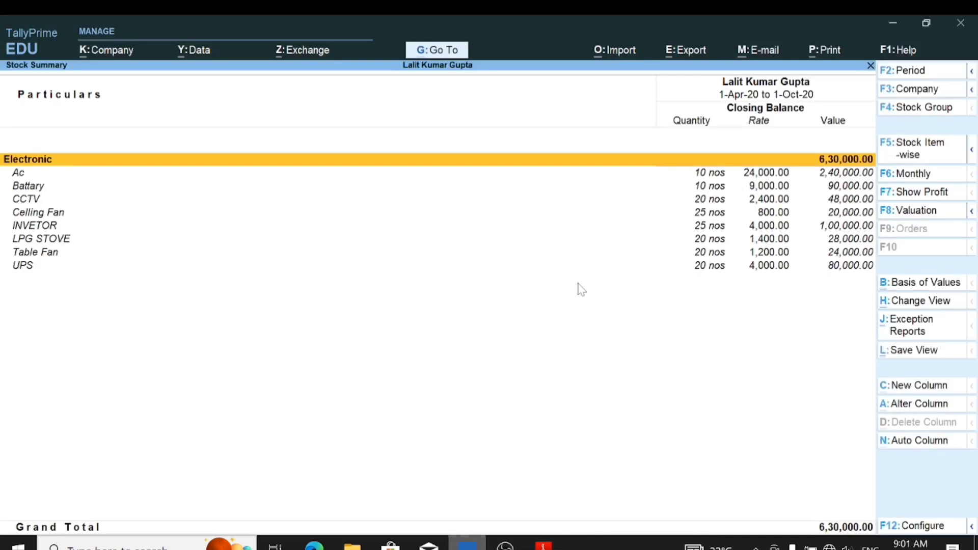
{"action": "key", "text": "Escape"}
{"action": "key", "text": "Down"}
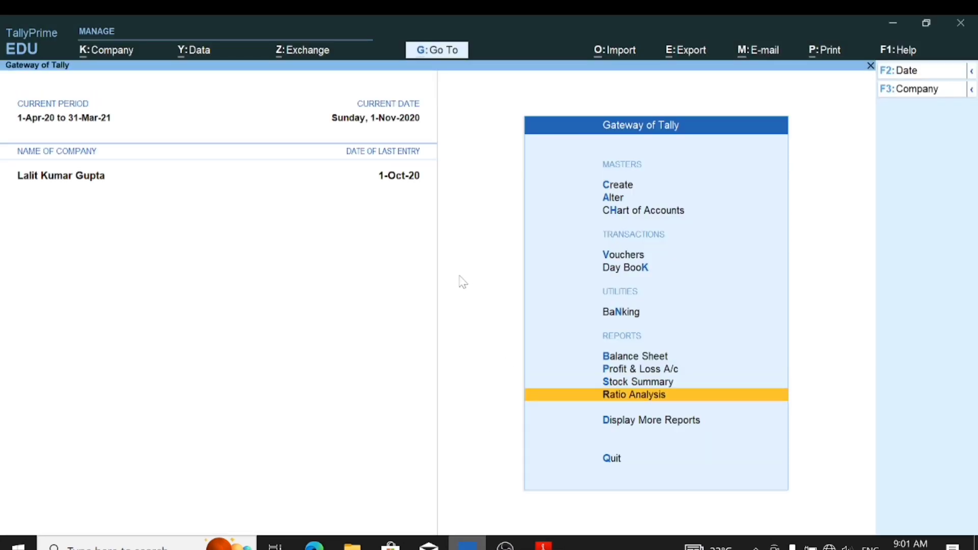
{"action": "key", "text": "Down"}
{"action": "key", "text": "Return"}
{"action": "key", "text": "Return"}
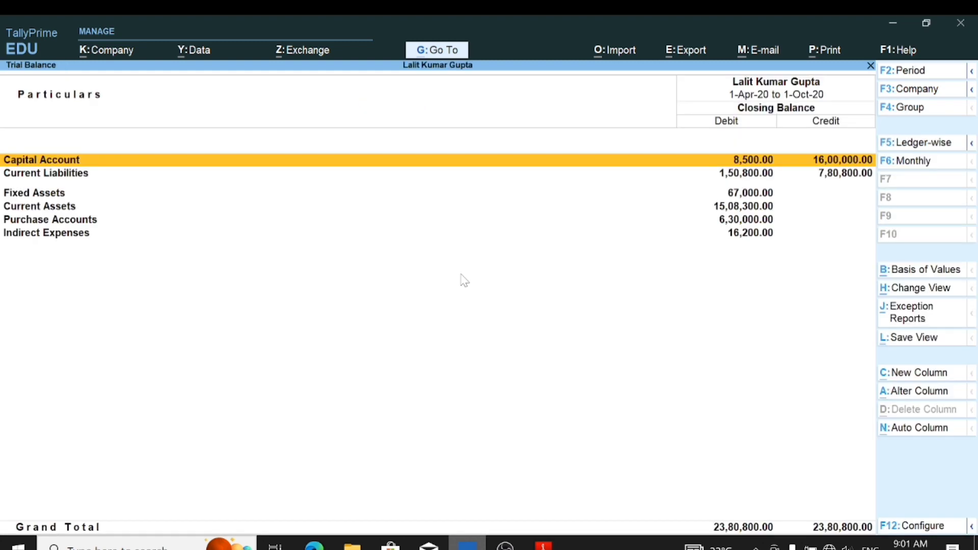
{"action": "key", "text": "alt+F5"}
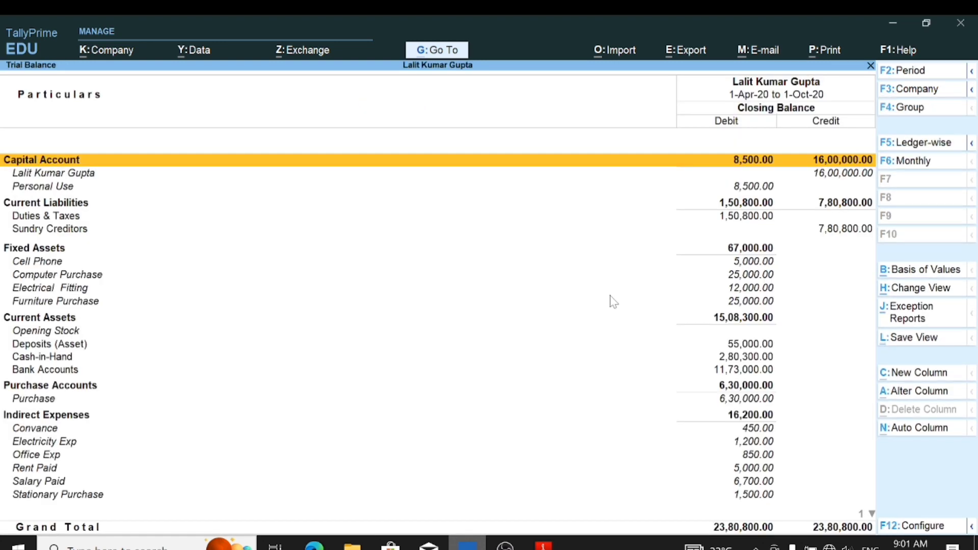
{"action": "scroll", "coordinate": [712, 380], "scroll_direction": "down", "scroll_amount": 7}
{"action": "scroll", "coordinate": [720, 382], "scroll_direction": "down", "scroll_amount": 8}
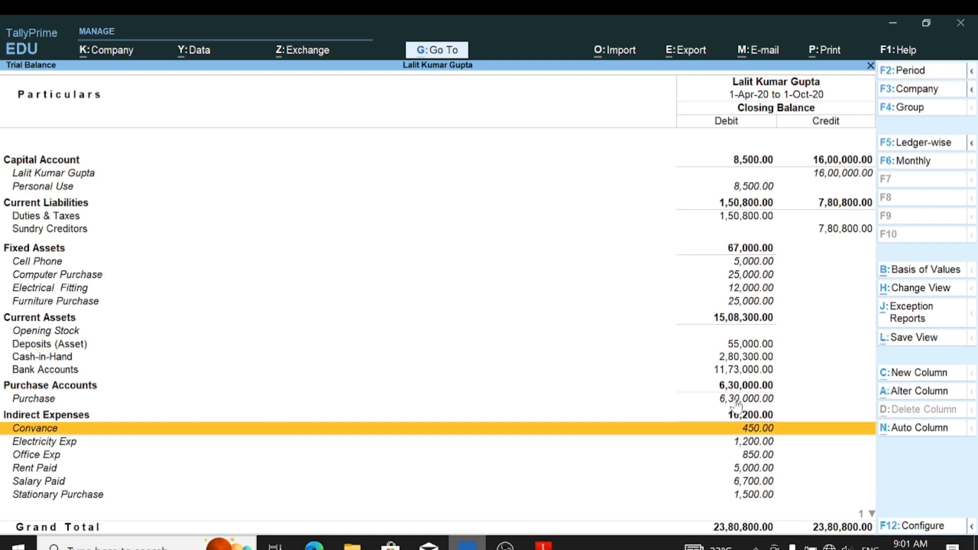
{"action": "scroll", "coordinate": [737, 405], "scroll_direction": "down", "scroll_amount": 6}
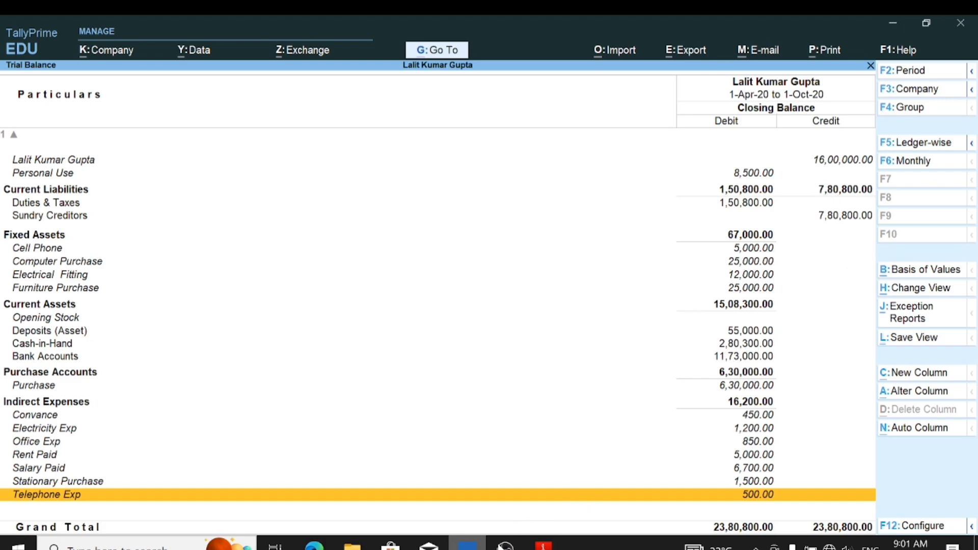
Compare the company's Trial Balance with the one in the case study PDF, and close the report
{"action": "left_click", "coordinate": [545, 544]}
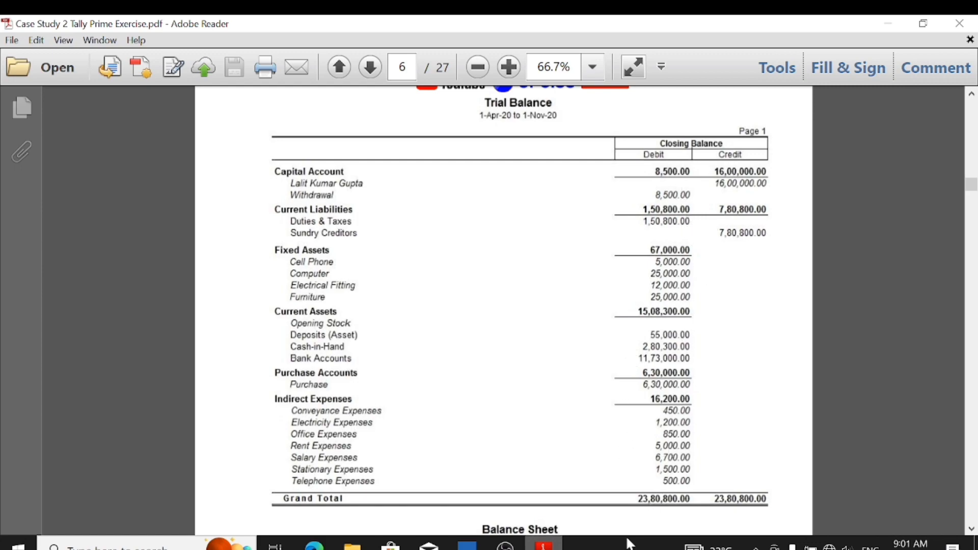
{"action": "left_click", "coordinate": [467, 545]}
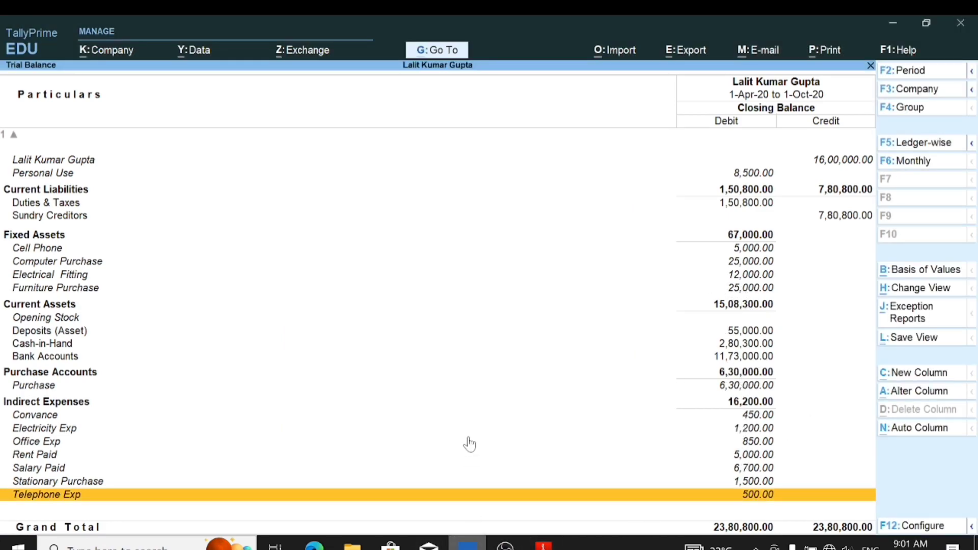
{"action": "key", "text": "Escape"}
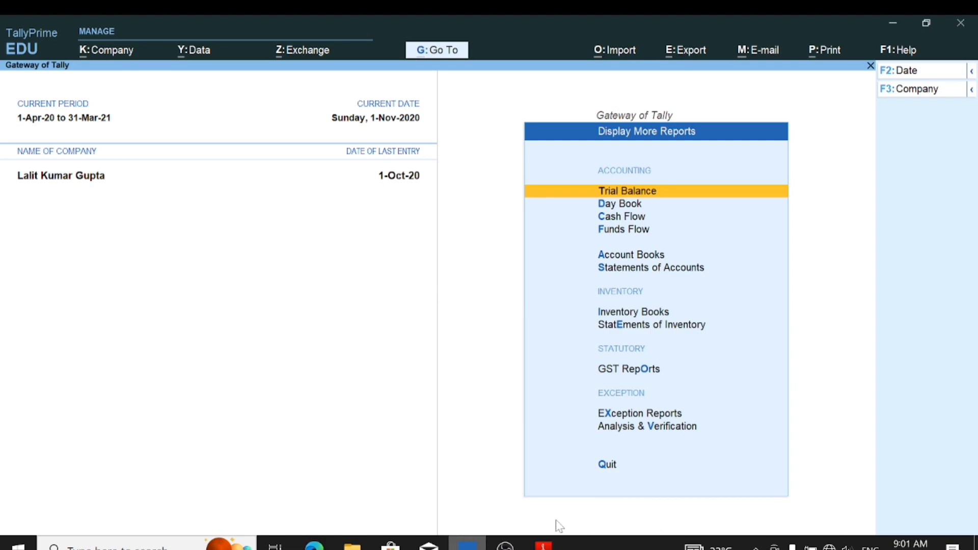
Switch to the case study PDF and read through the December 2020 transactions from entry 16 onward
{"action": "left_click", "coordinate": [545, 545]}
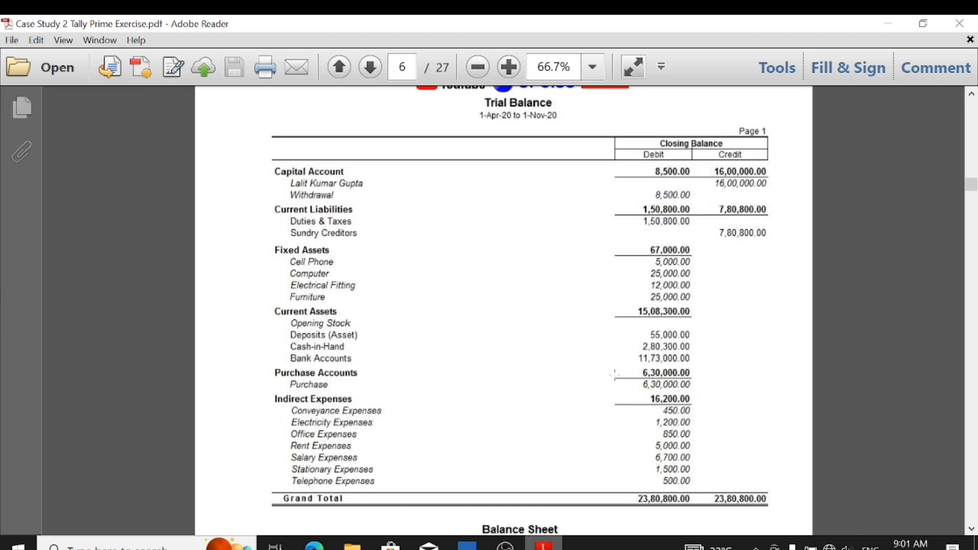
{"action": "scroll", "coordinate": [616, 374], "scroll_direction": "down", "scroll_amount": 15}
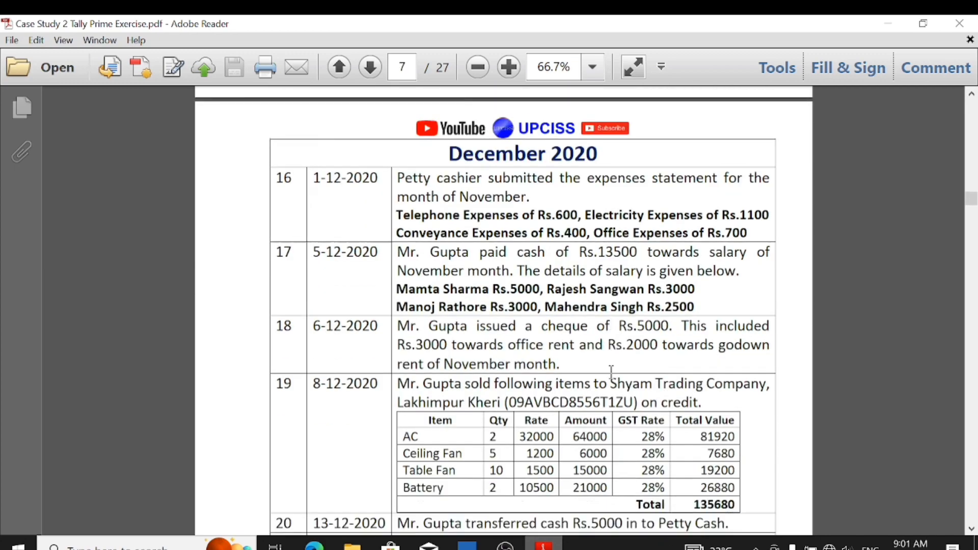
{"action": "scroll", "coordinate": [611, 371], "scroll_direction": "down", "scroll_amount": 2}
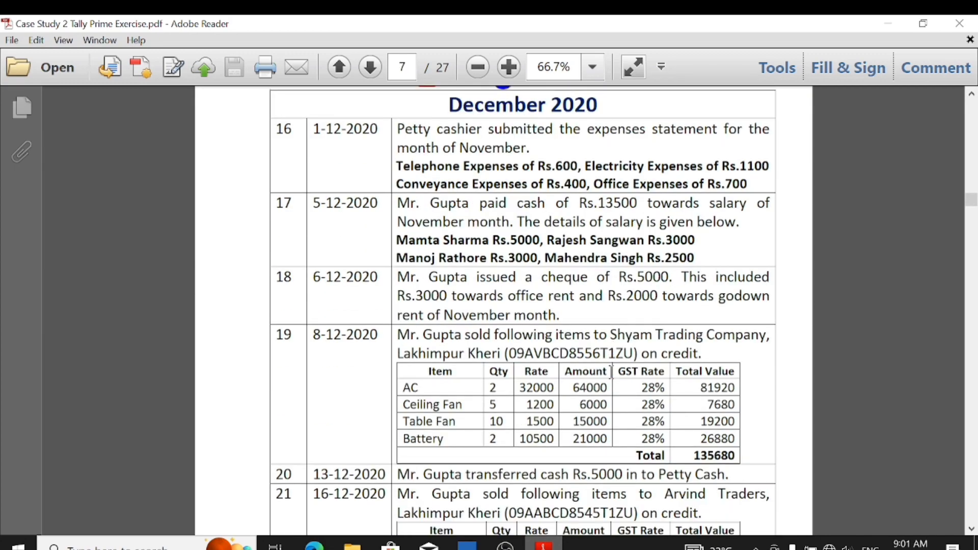
{"action": "scroll", "coordinate": [612, 373], "scroll_direction": "down", "scroll_amount": 1}
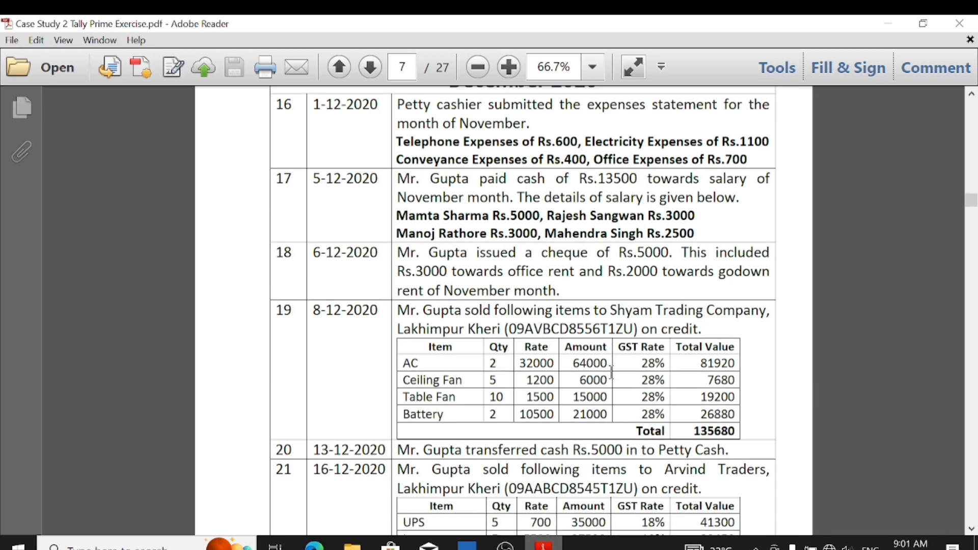
{"action": "scroll", "coordinate": [612, 373], "scroll_direction": "up", "scroll_amount": 1}
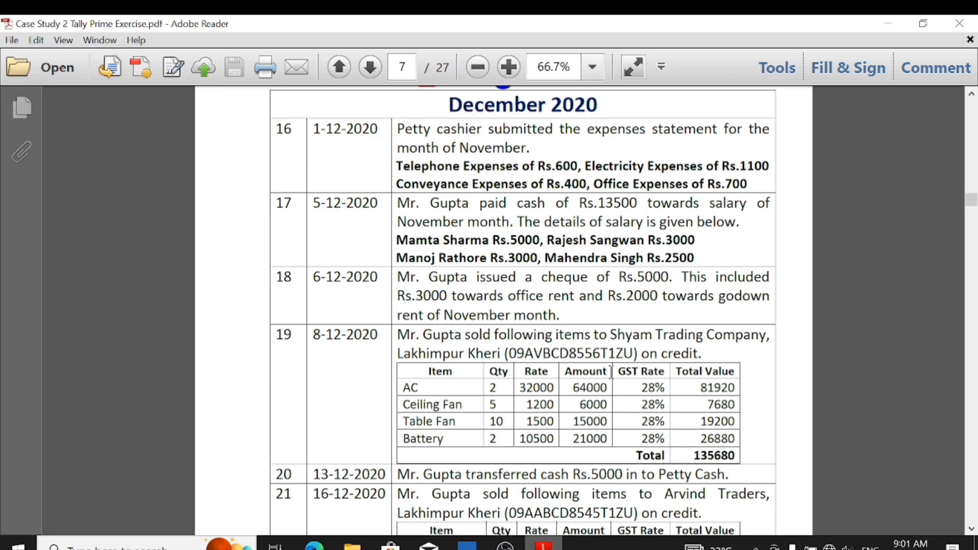
{"action": "scroll", "coordinate": [612, 373], "scroll_direction": "down", "scroll_amount": 13}
{"action": "scroll", "coordinate": [609, 374], "scroll_direction": "up", "scroll_amount": 7}
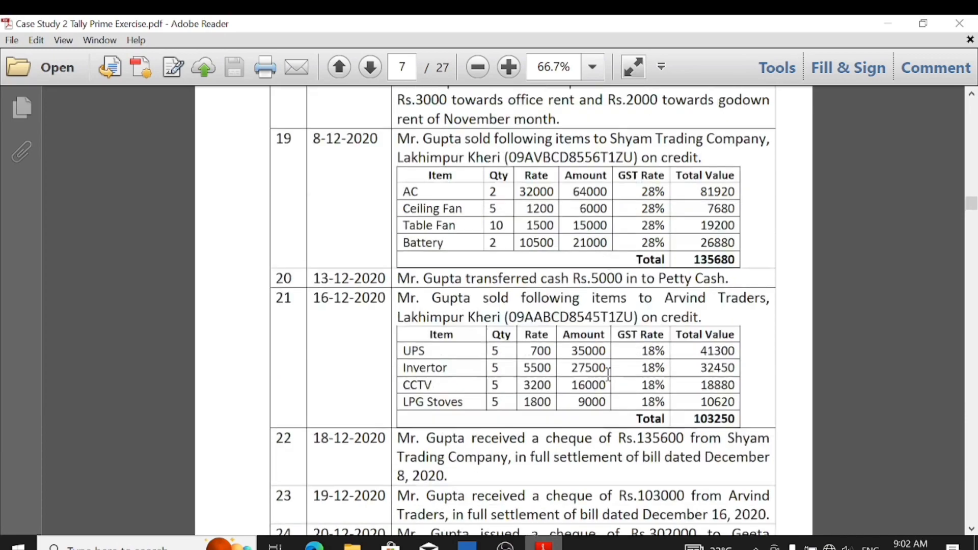
{"action": "scroll", "coordinate": [609, 374], "scroll_direction": "up", "scroll_amount": 11}
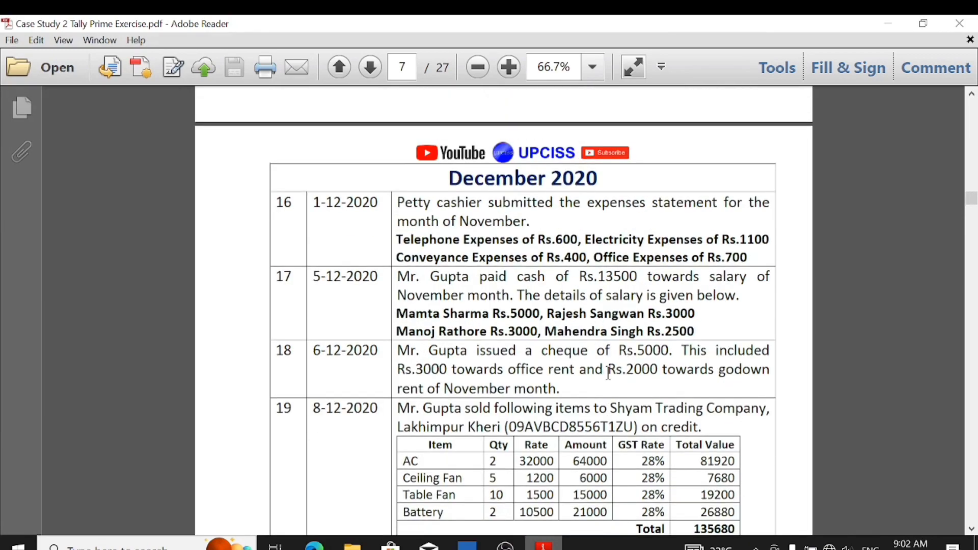
{"action": "scroll", "coordinate": [609, 374], "scroll_direction": "down", "scroll_amount": 3}
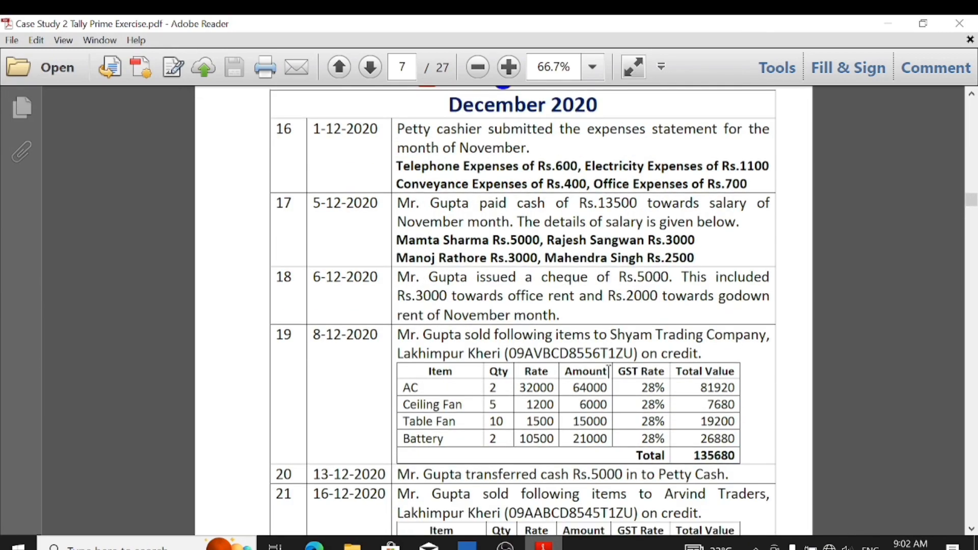
{"action": "scroll", "coordinate": [609, 371], "scroll_direction": "down", "scroll_amount": 1}
{"action": "scroll", "coordinate": [609, 371], "scroll_direction": "up", "scroll_amount": 1}
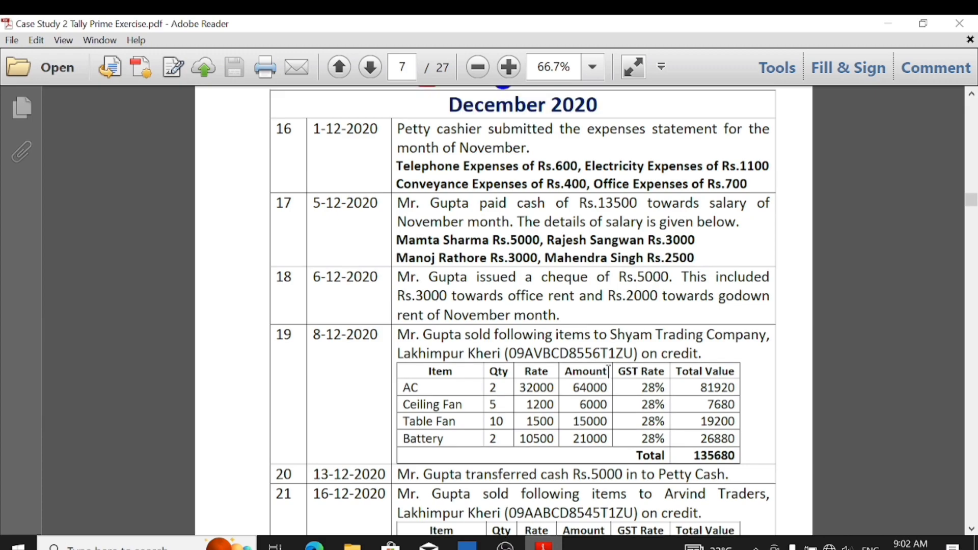